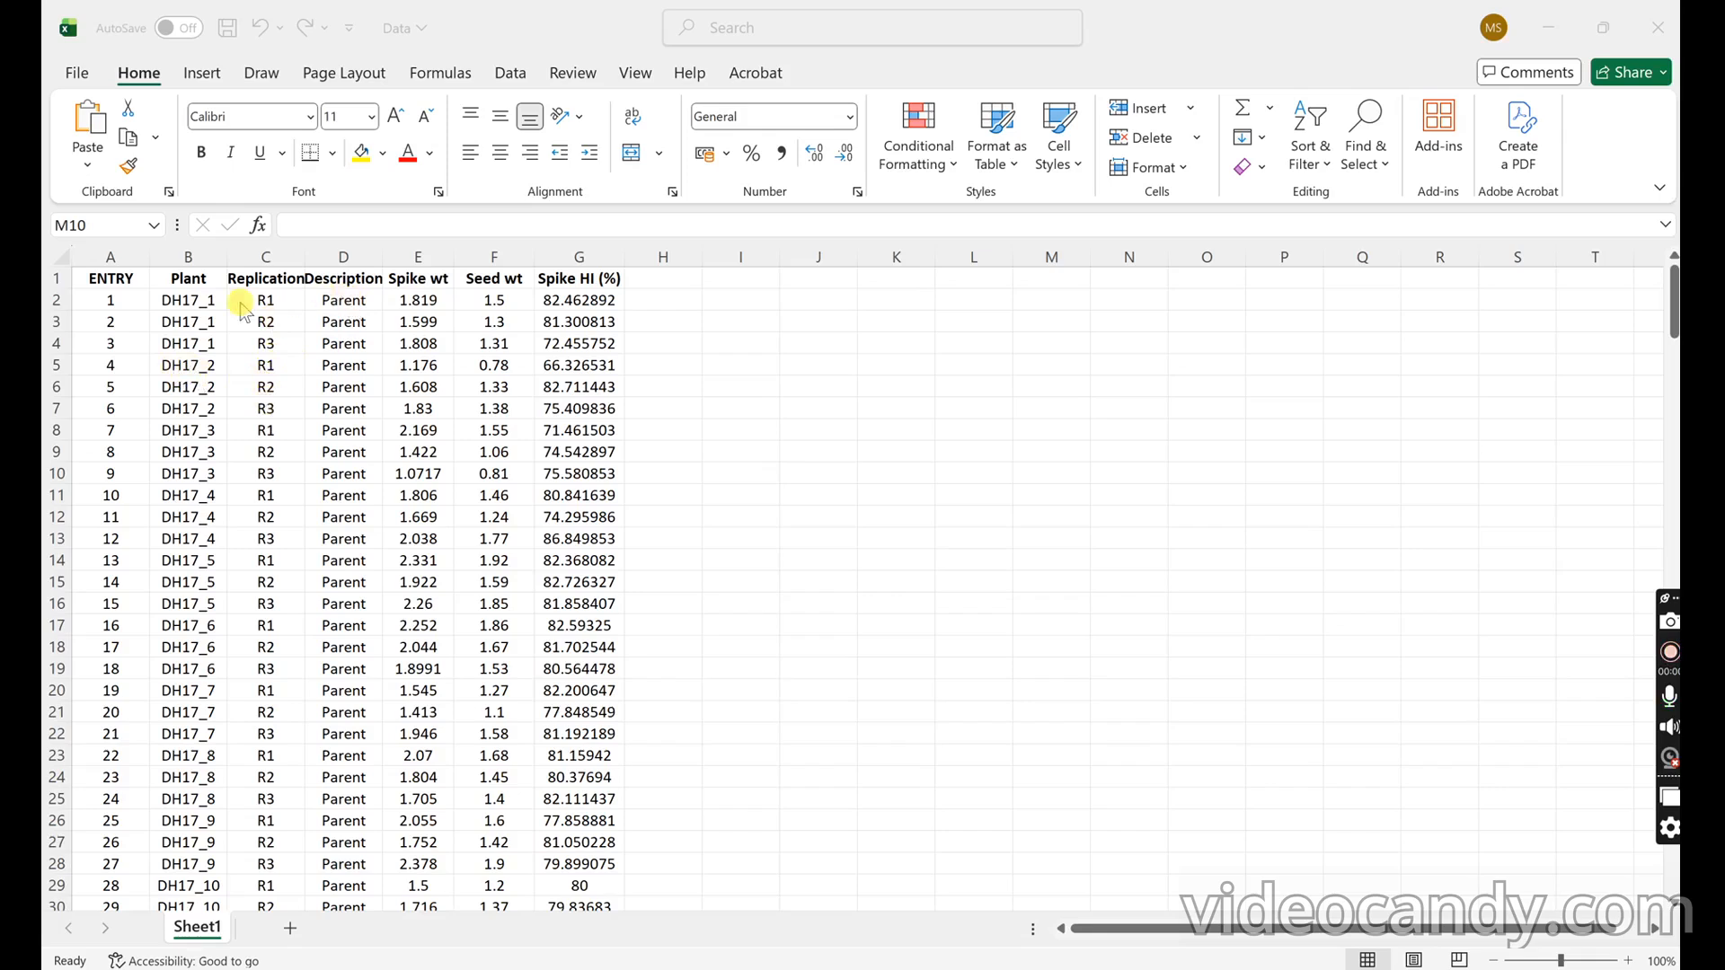
- Look through the whole dataset, examining the Parent, CT and Mut plants and their replications down to the last row
{"action": "scroll", "coordinate": [214, 431], "scroll_direction": "down", "scroll_amount": 10}
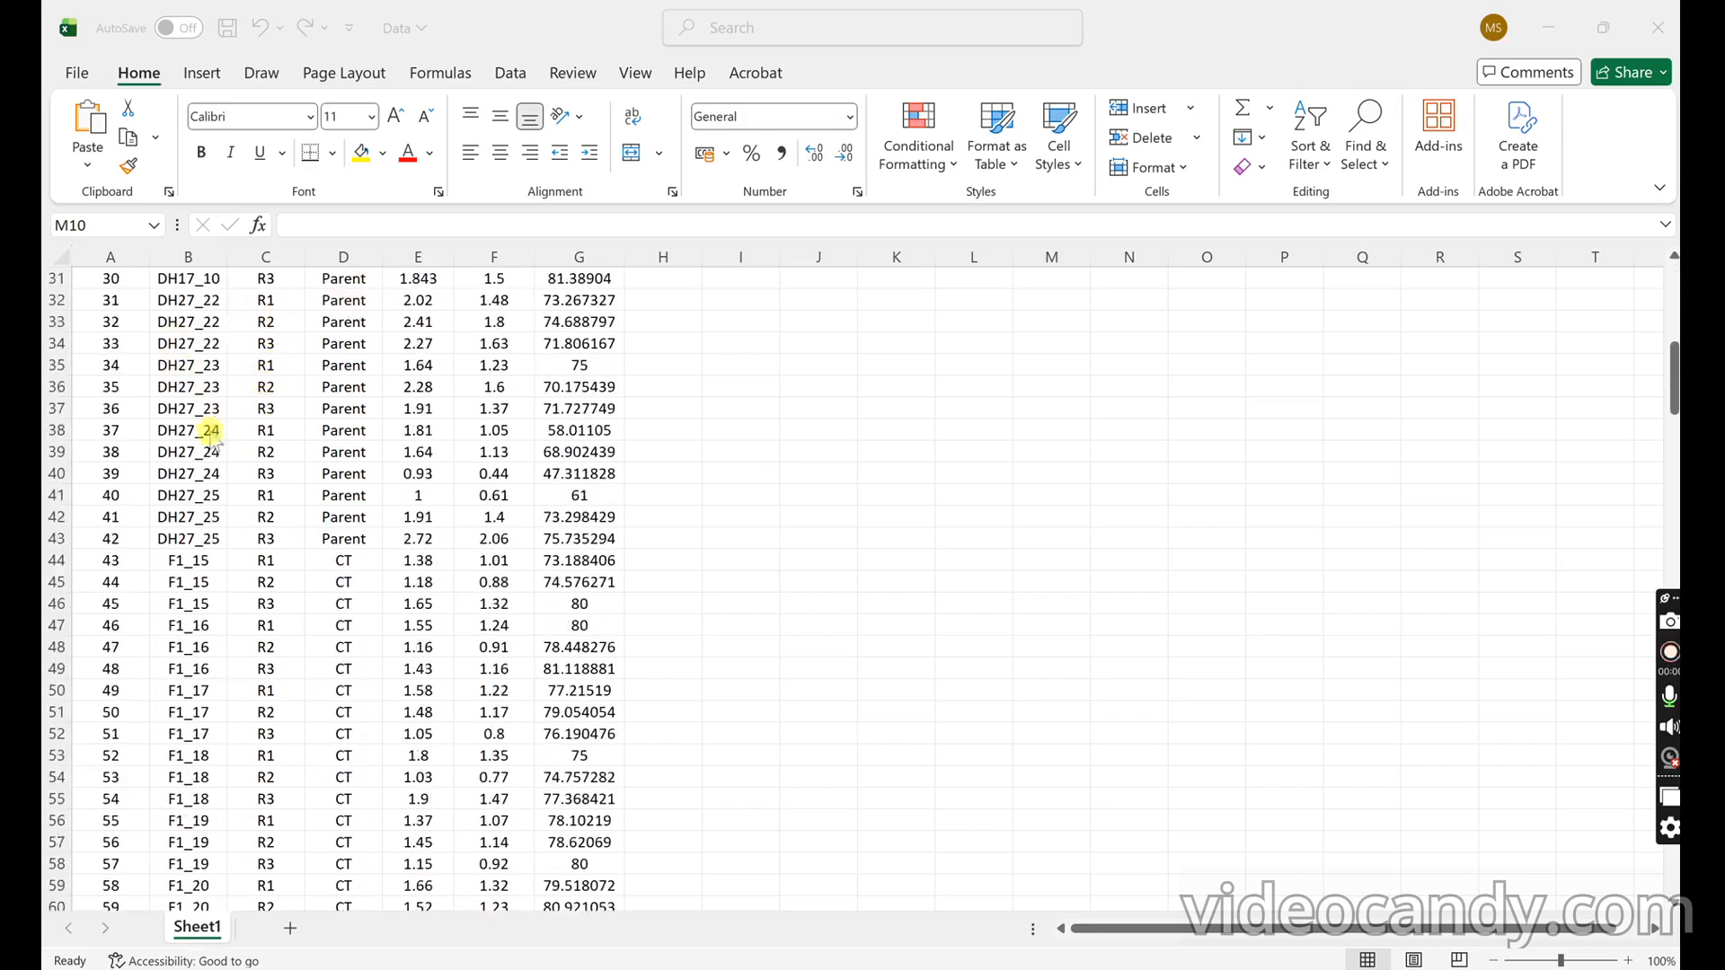
{"action": "scroll", "coordinate": [196, 541], "scroll_direction": "up", "scroll_amount": 6}
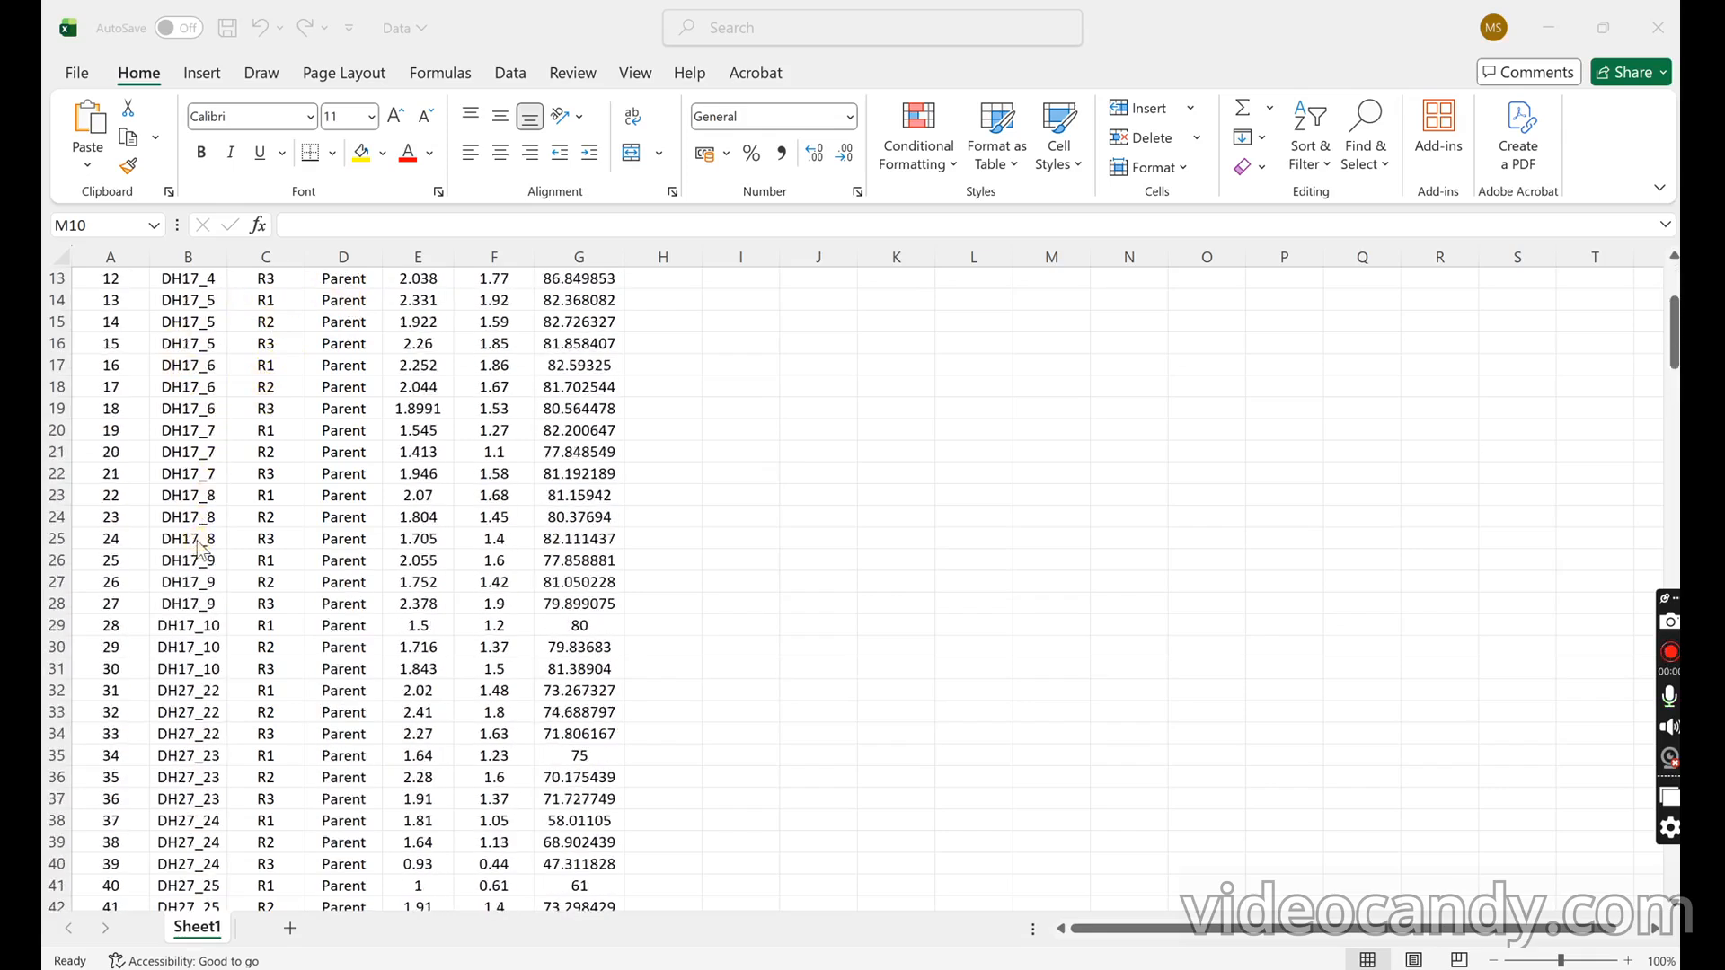
{"action": "scroll", "coordinate": [199, 547], "scroll_direction": "down", "scroll_amount": 5}
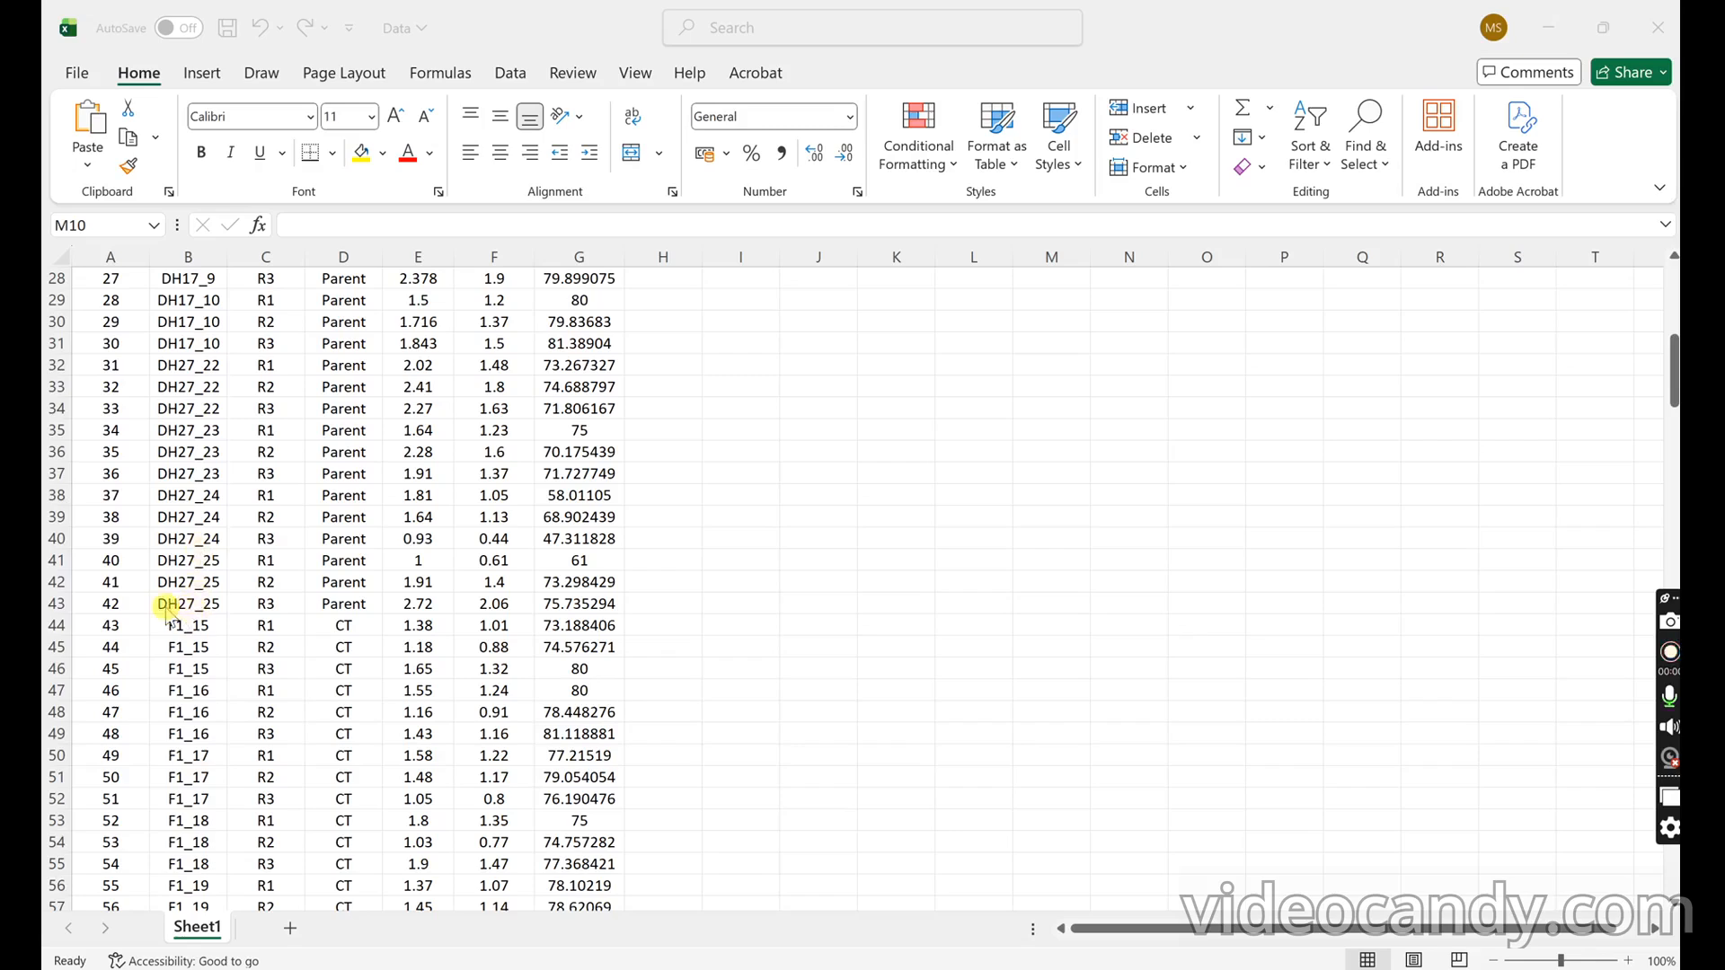
{"action": "scroll", "coordinate": [259, 562], "scroll_direction": "down", "scroll_amount": 2}
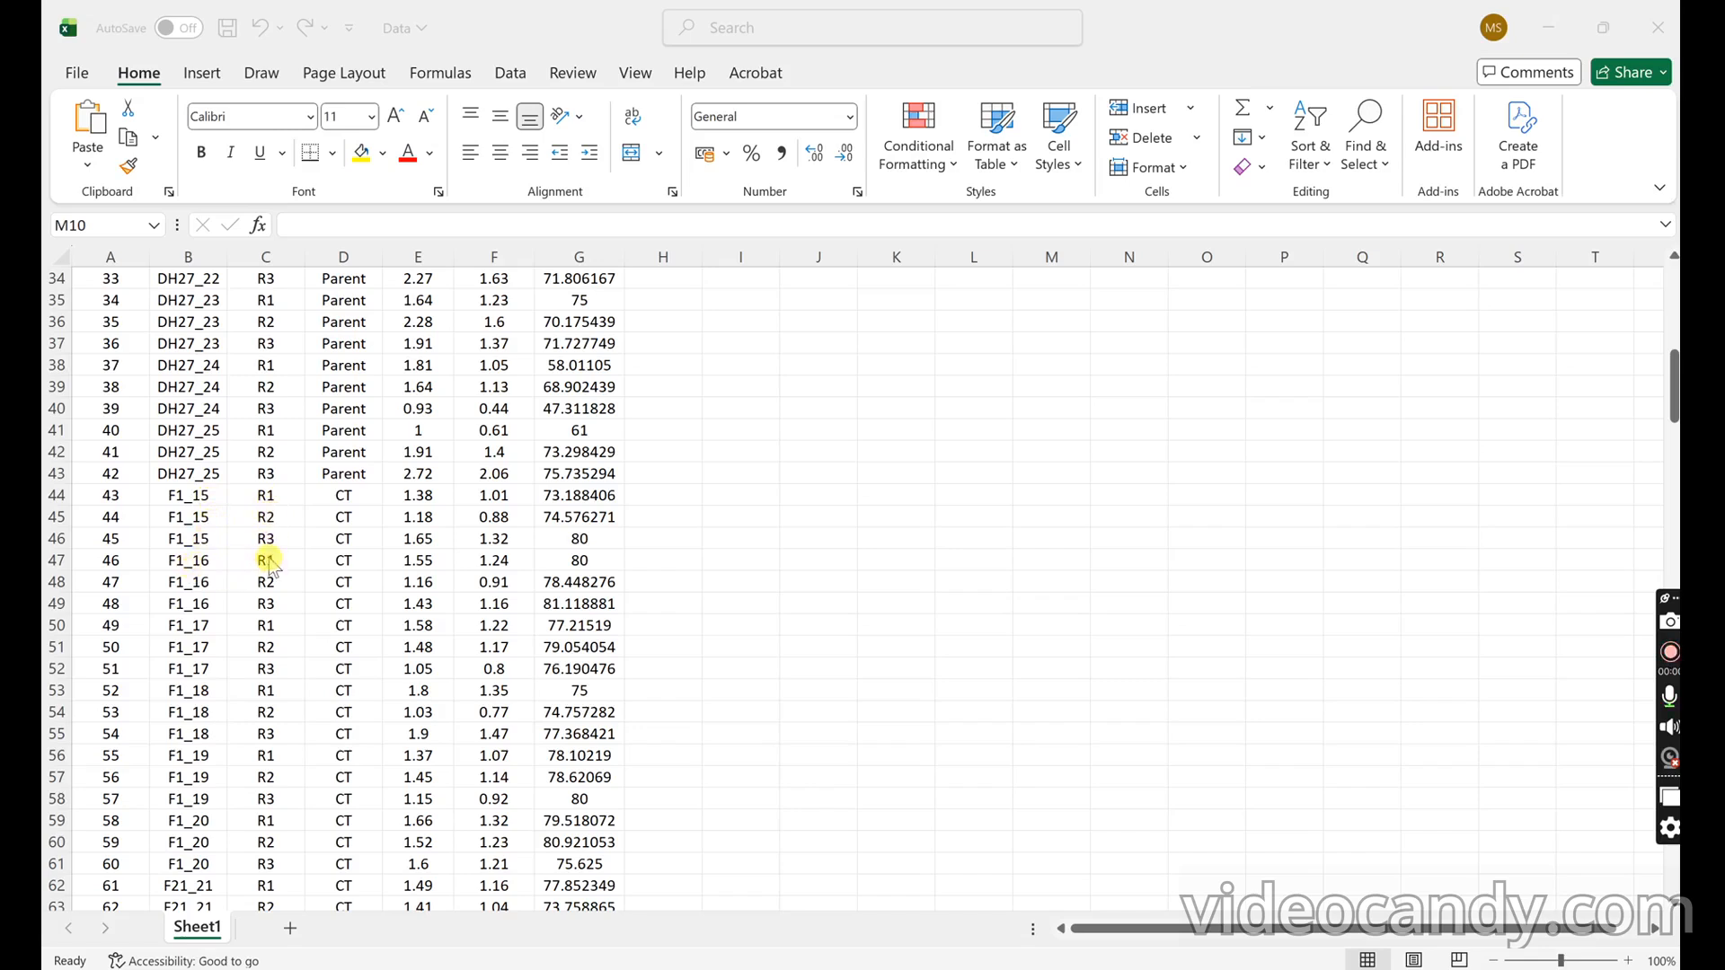
{"action": "scroll", "coordinate": [274, 619], "scroll_direction": "down", "scroll_amount": 5}
{"action": "scroll", "coordinate": [274, 634], "scroll_direction": "down", "scroll_amount": 9}
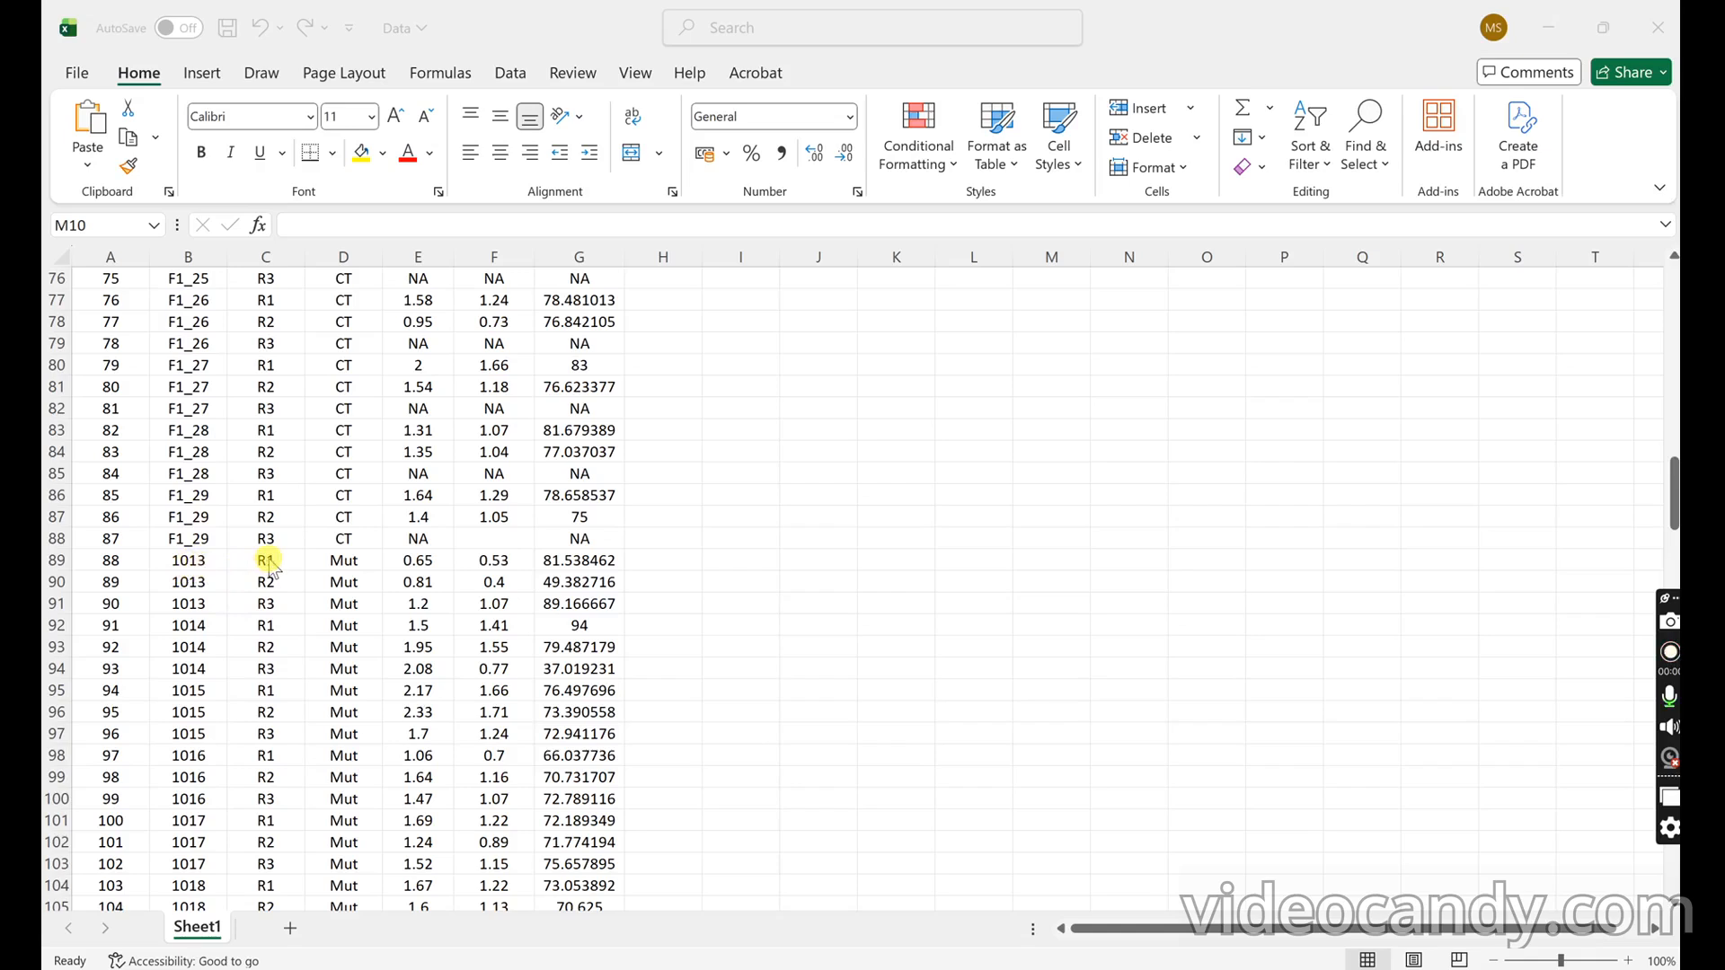
{"action": "scroll", "coordinate": [266, 584], "scroll_direction": "down", "scroll_amount": 1}
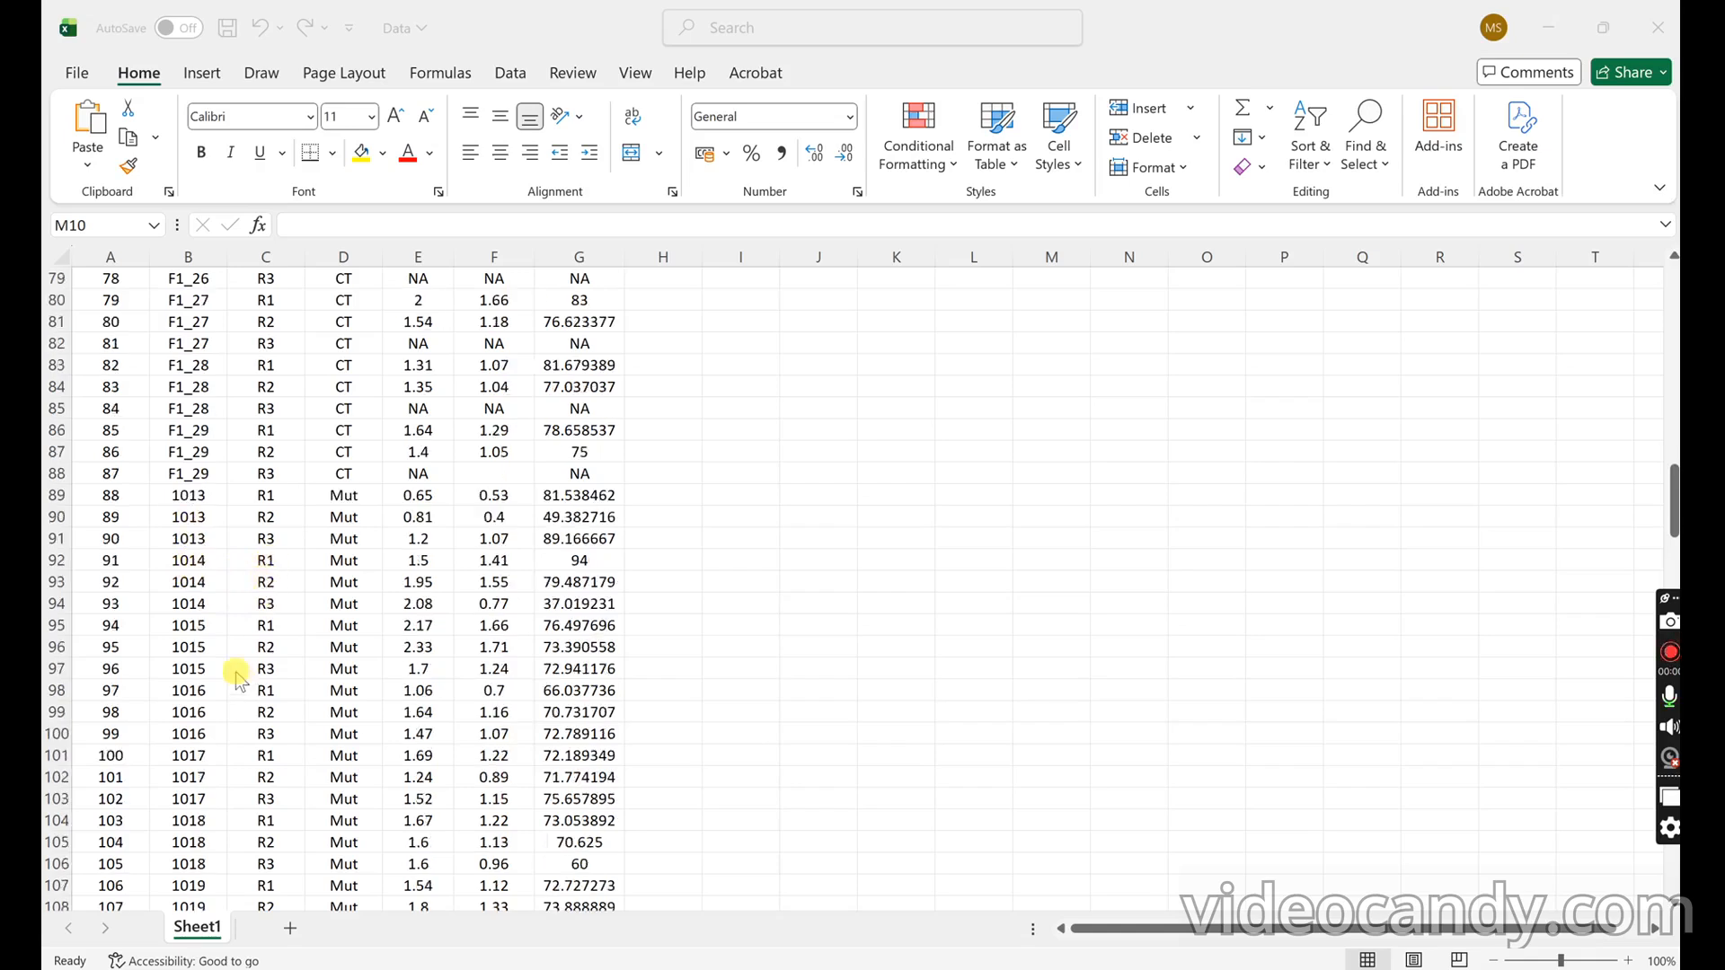
{"action": "scroll", "coordinate": [270, 598], "scroll_direction": "down", "scroll_amount": 18}
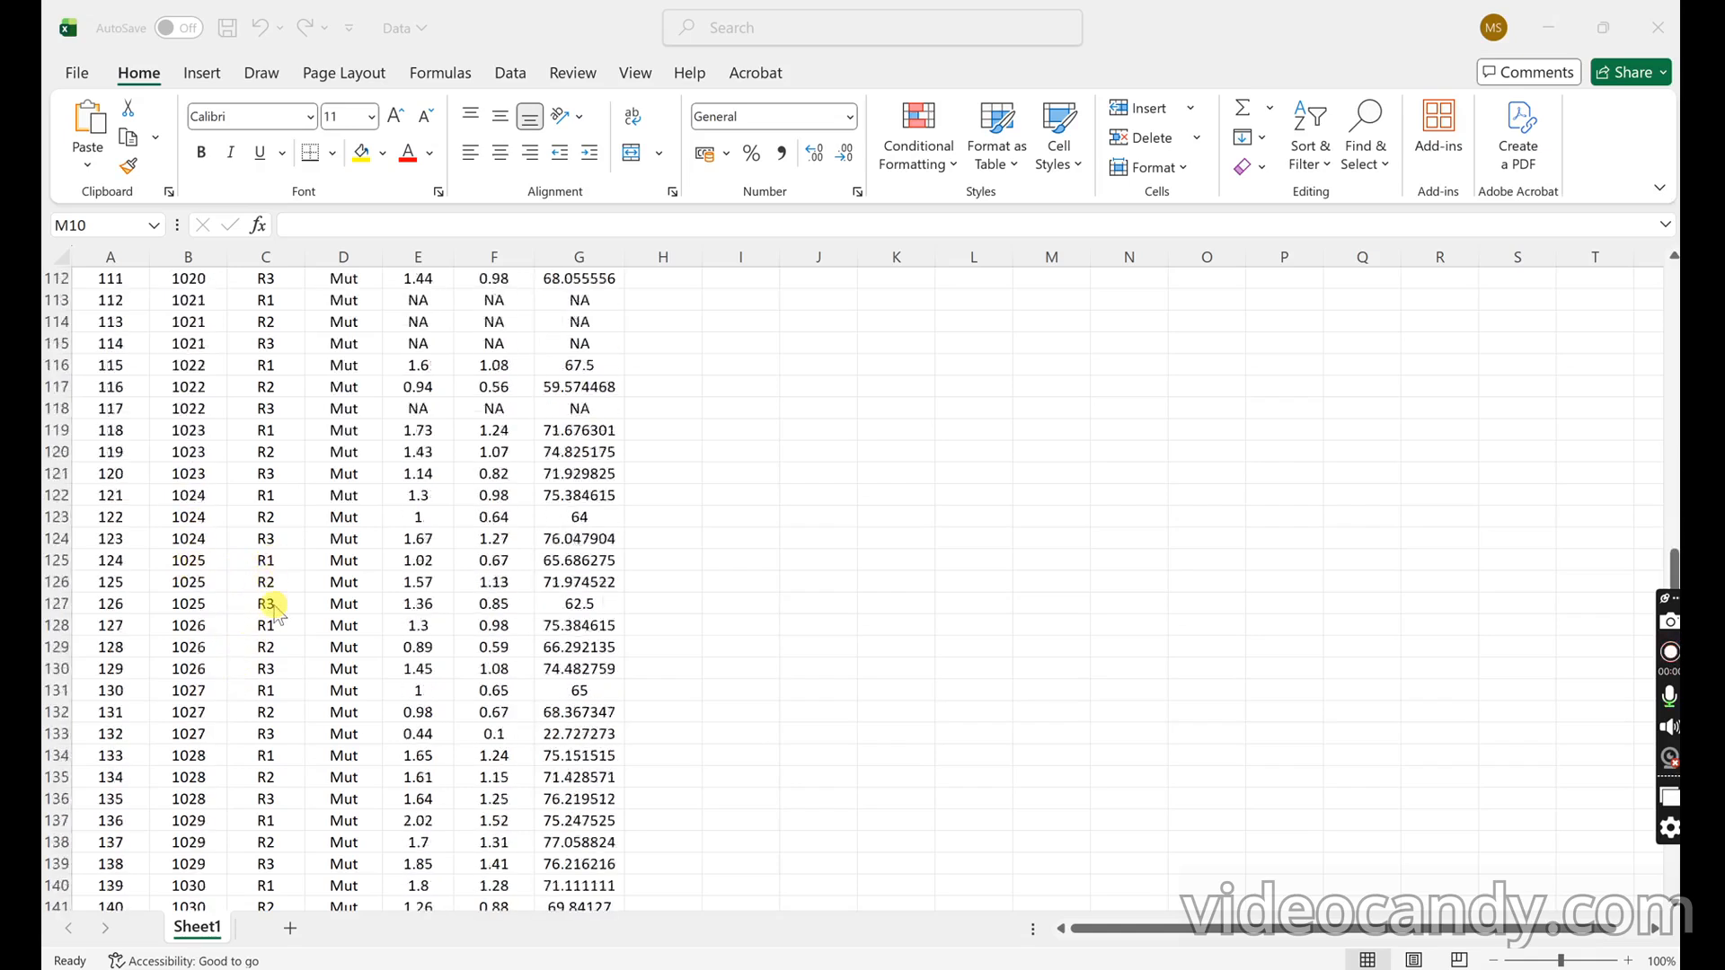
{"action": "scroll", "coordinate": [274, 611], "scroll_direction": "down", "scroll_amount": 20}
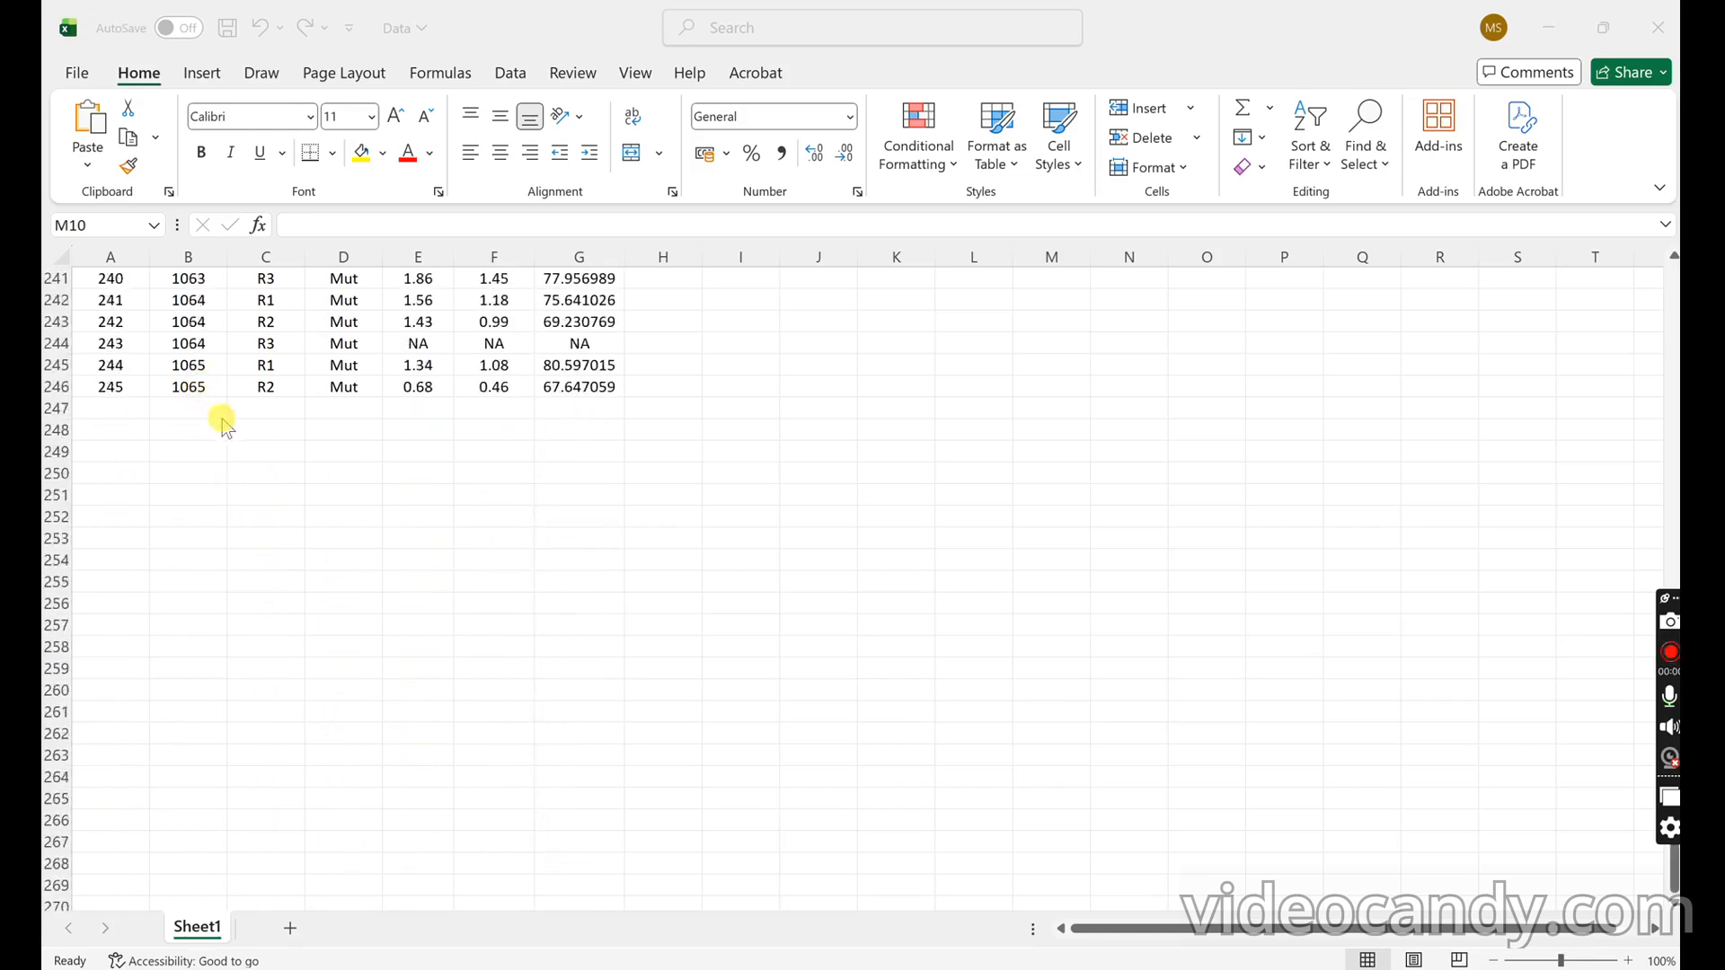
{"action": "scroll", "coordinate": [224, 416], "scroll_direction": "up", "scroll_amount": 20}
{"action": "scroll", "coordinate": [231, 430], "scroll_direction": "up", "scroll_amount": 20}
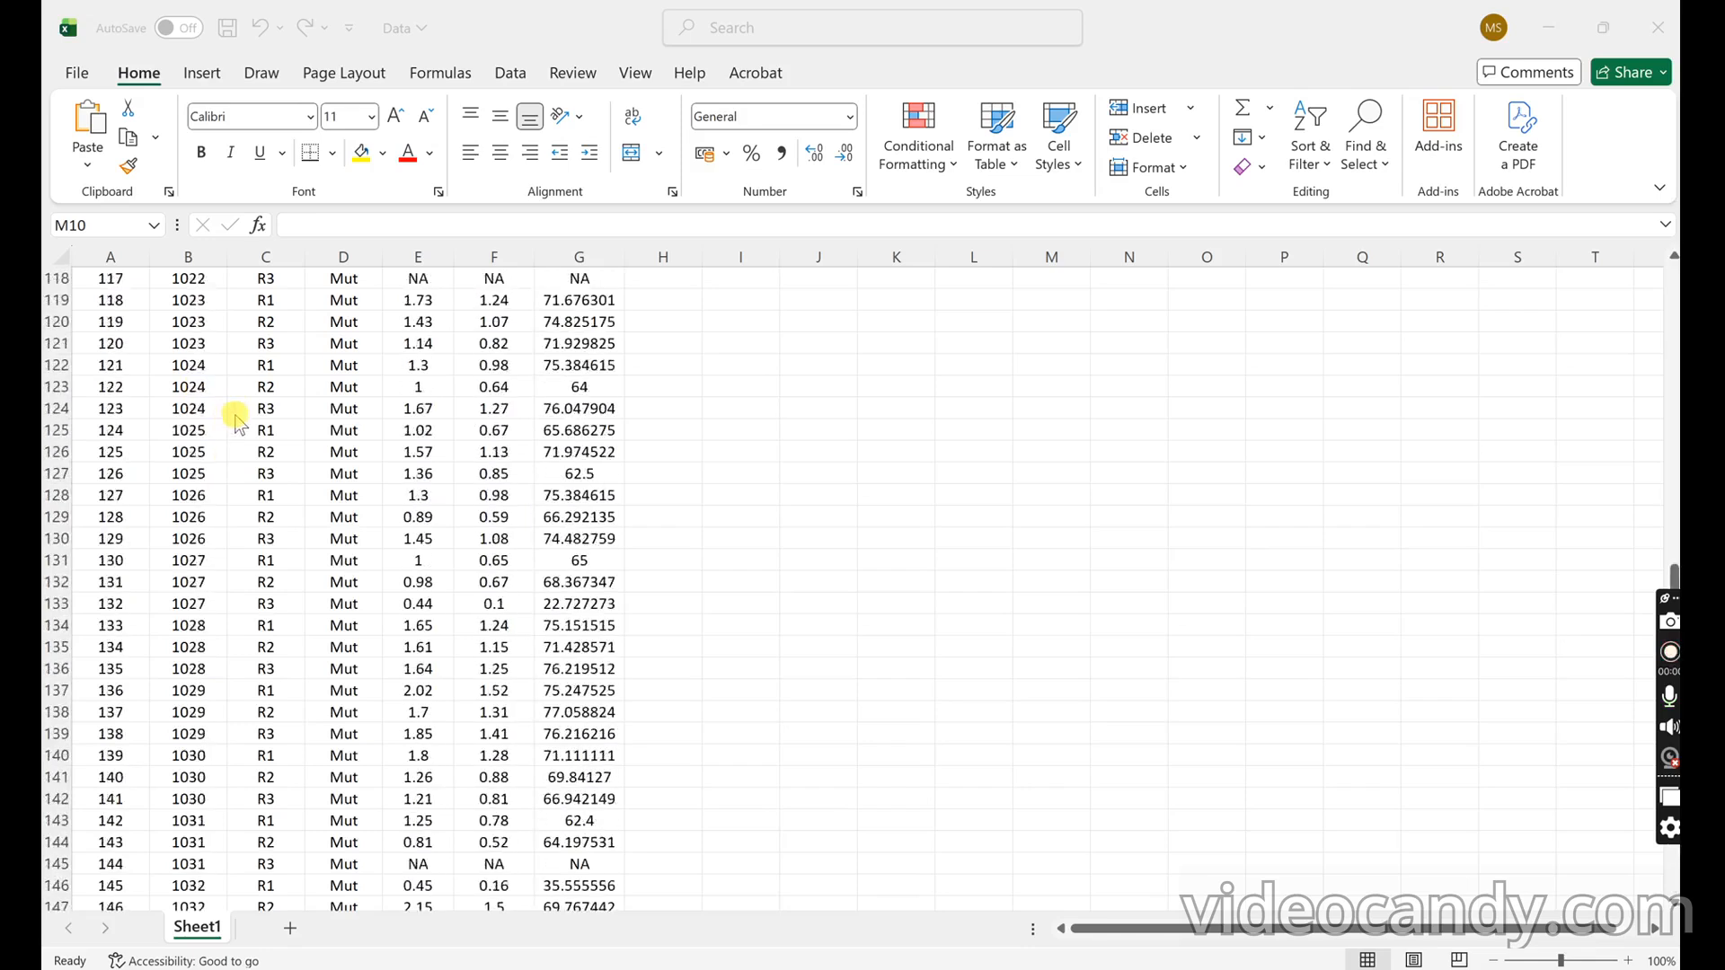
{"action": "scroll", "coordinate": [236, 418], "scroll_direction": "up", "scroll_amount": 9}
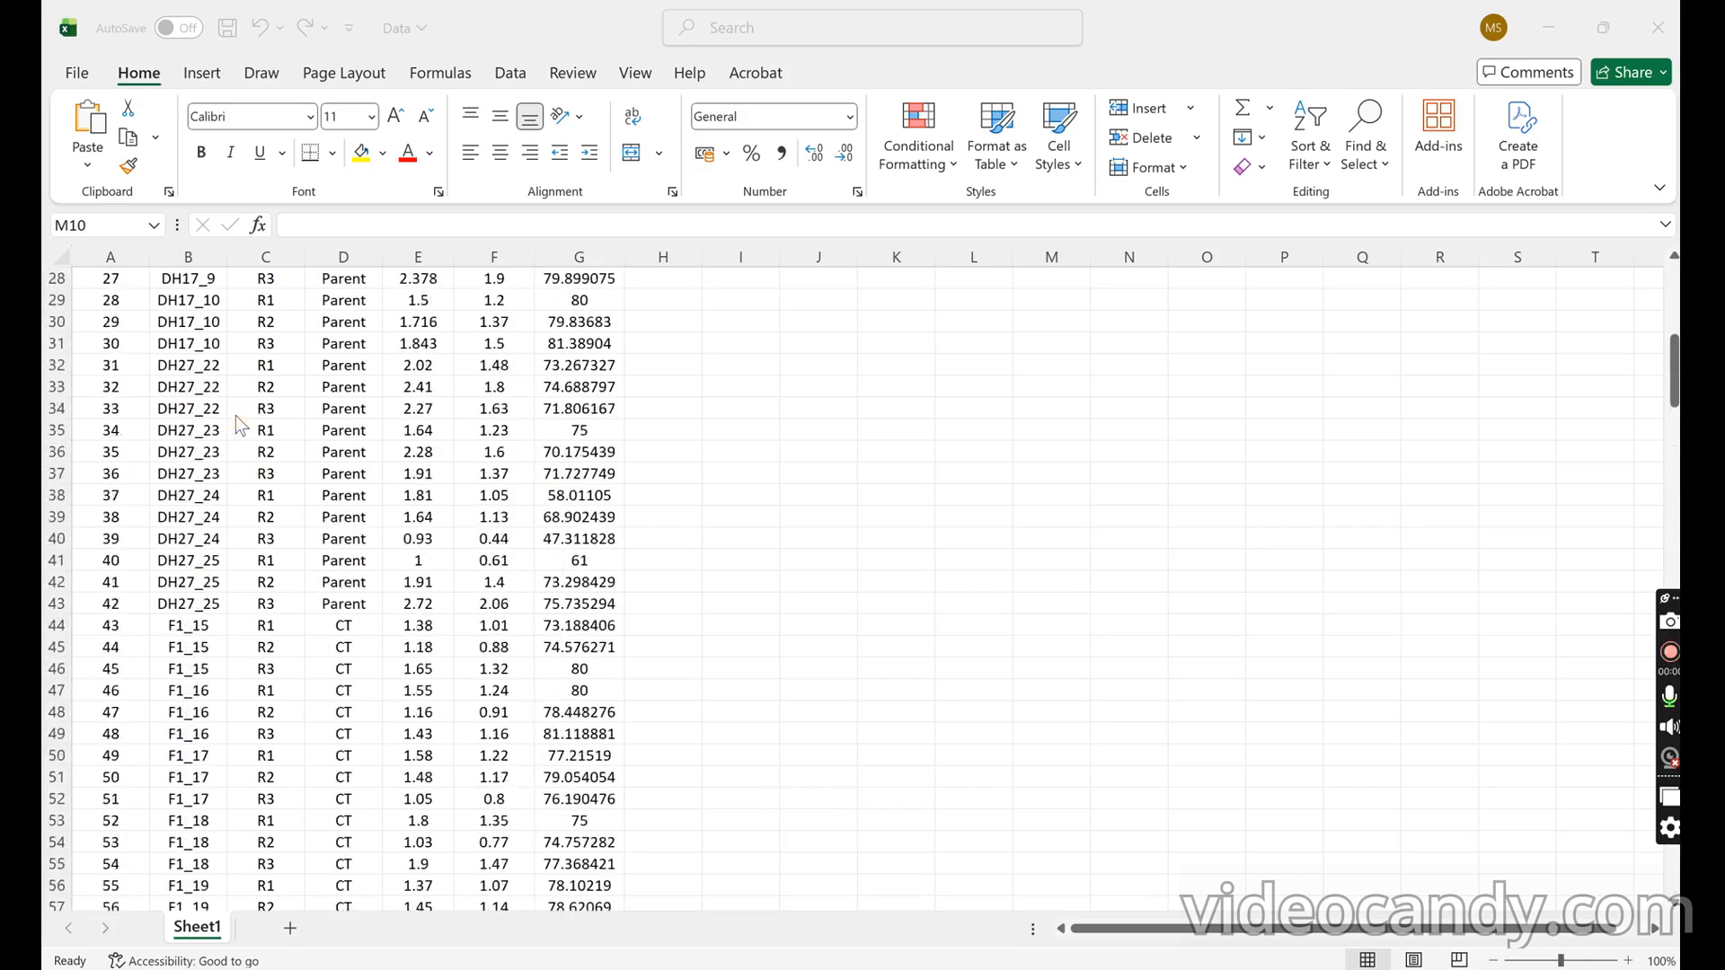
{"action": "scroll", "coordinate": [325, 467], "scroll_direction": "up", "scroll_amount": 6}
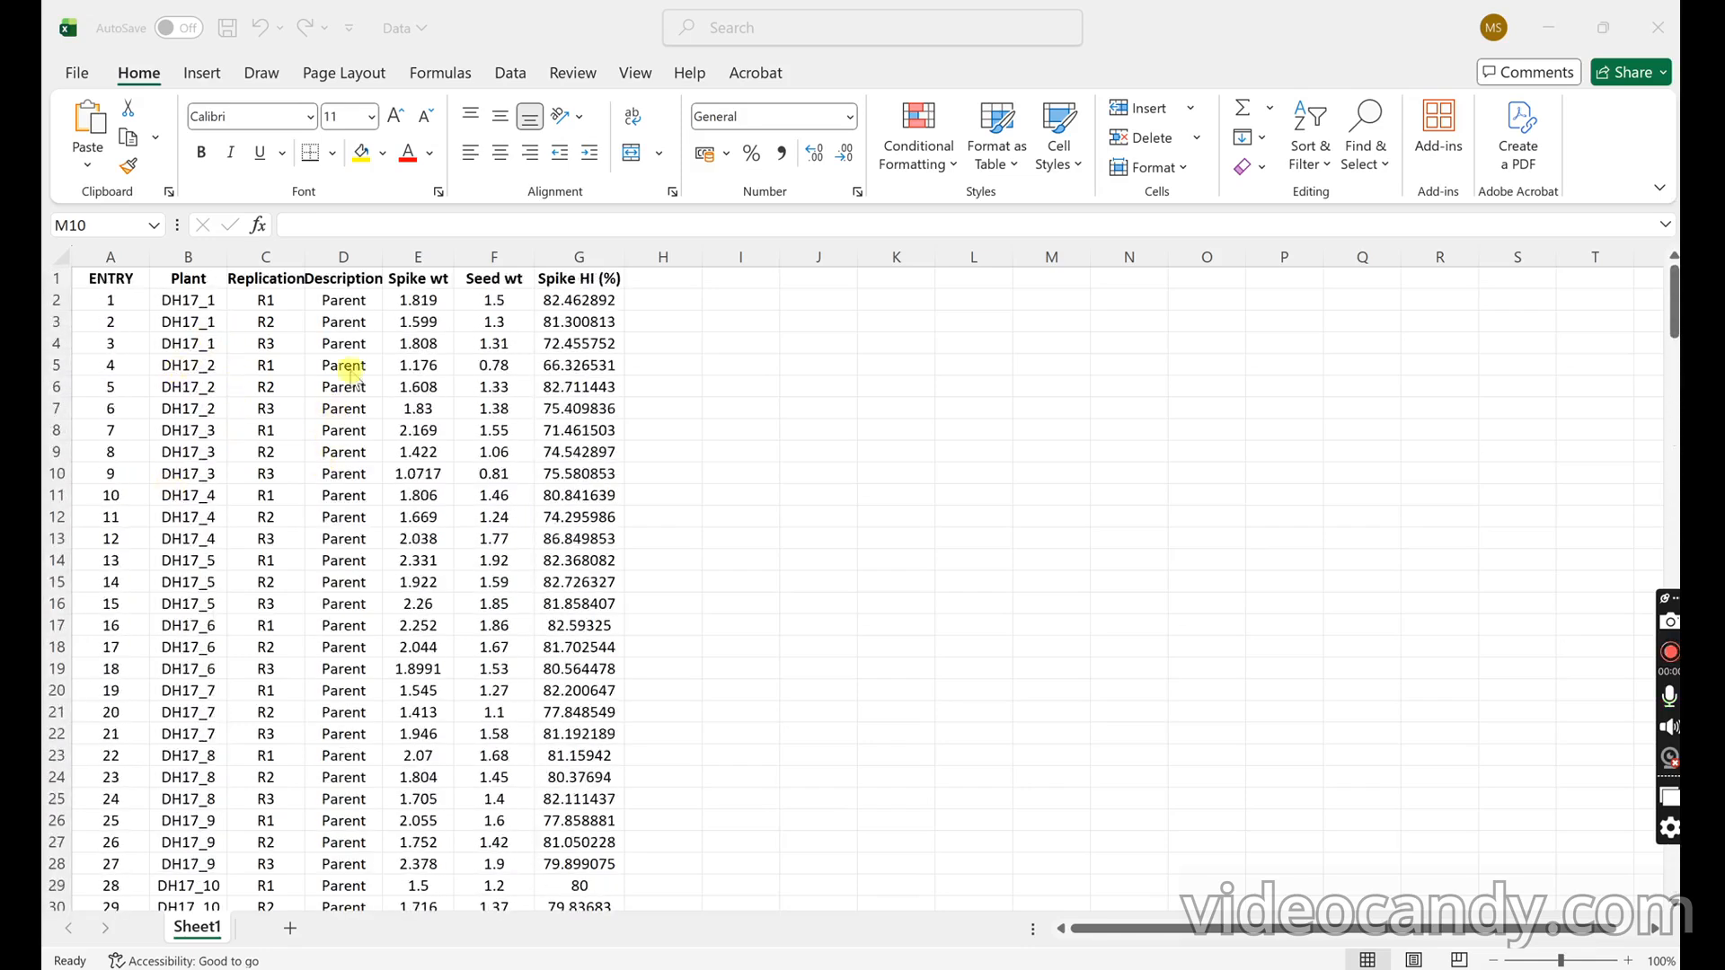
- Autofit the widths of the Description and Replication columns to their contents
{"action": "double_click", "coordinate": [383, 258]}
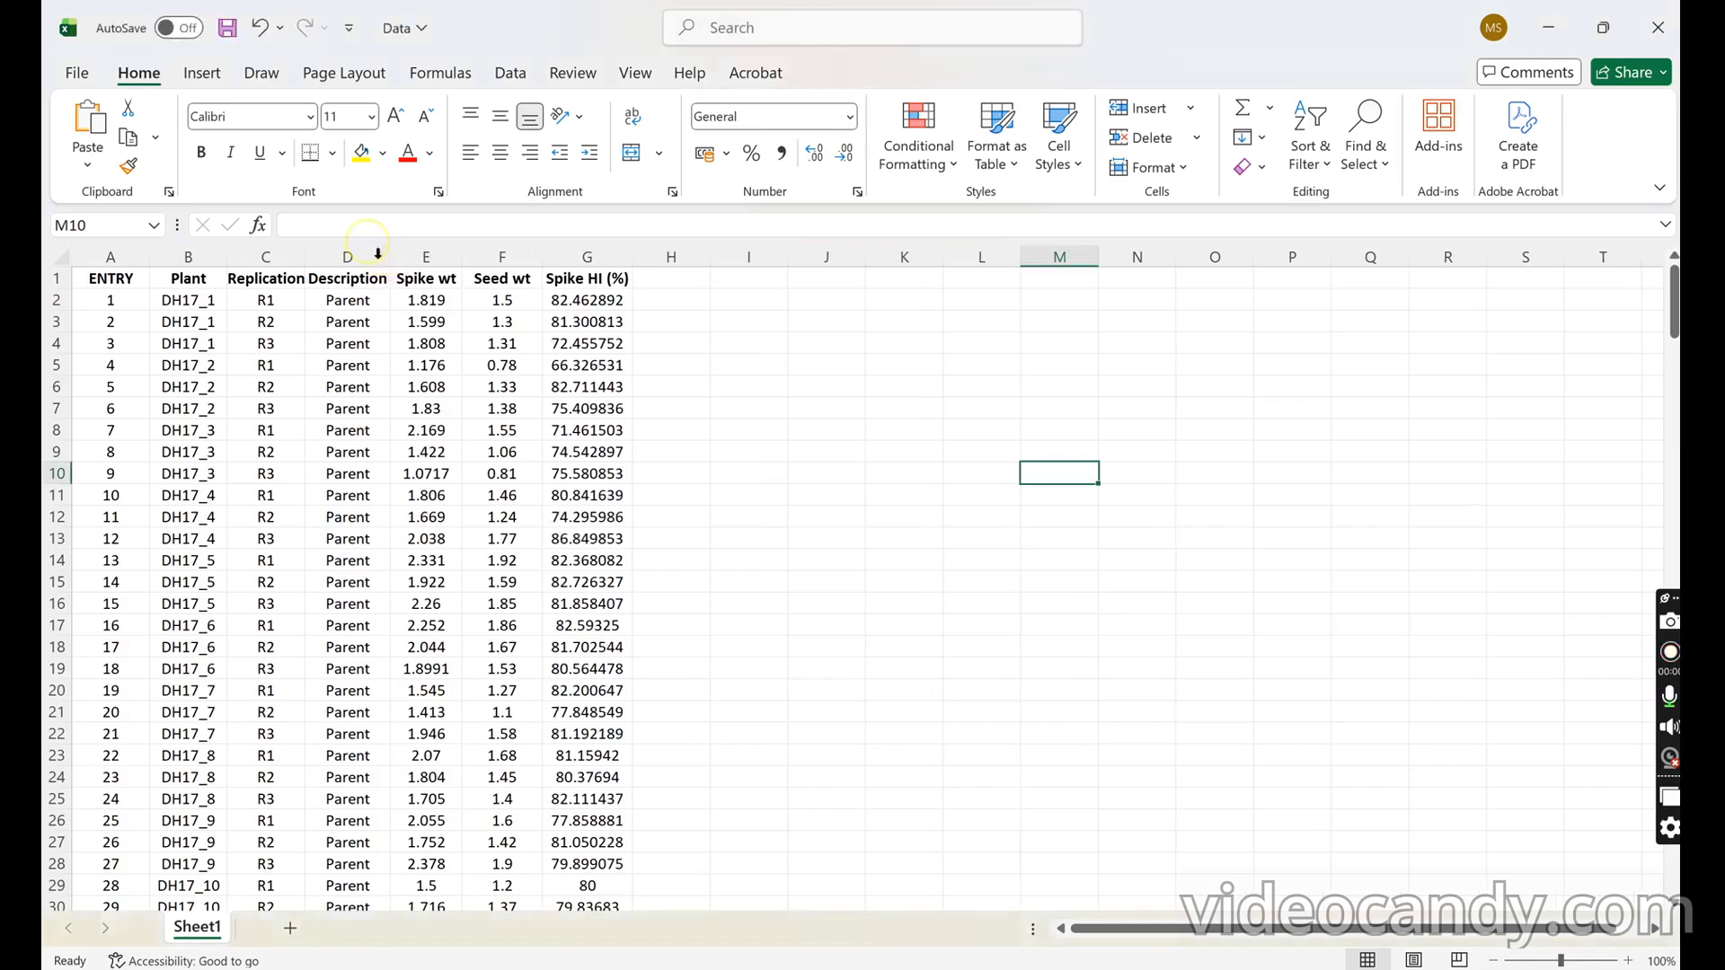
{"action": "double_click", "coordinate": [311, 267]}
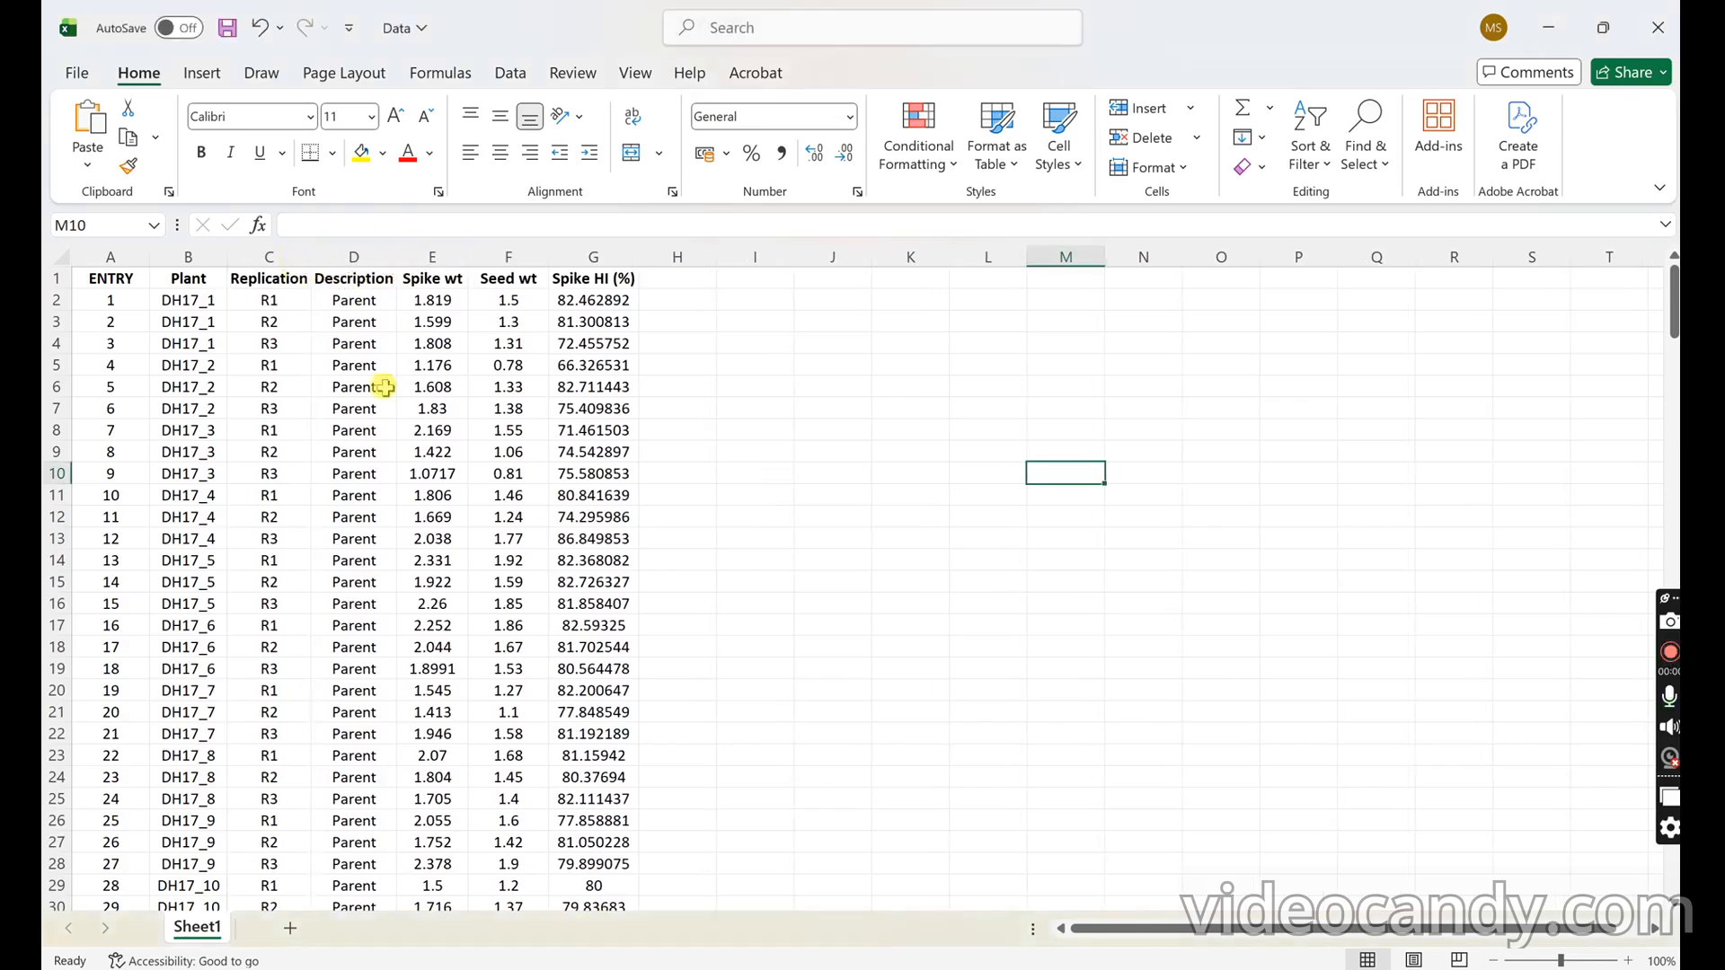
- Review the plant groups in the dataset and highlight the three replicate rows of DH17_1 and DH17_2 from Plant to Spike wt
{"action": "scroll", "coordinate": [384, 386], "scroll_direction": "down", "scroll_amount": 10}
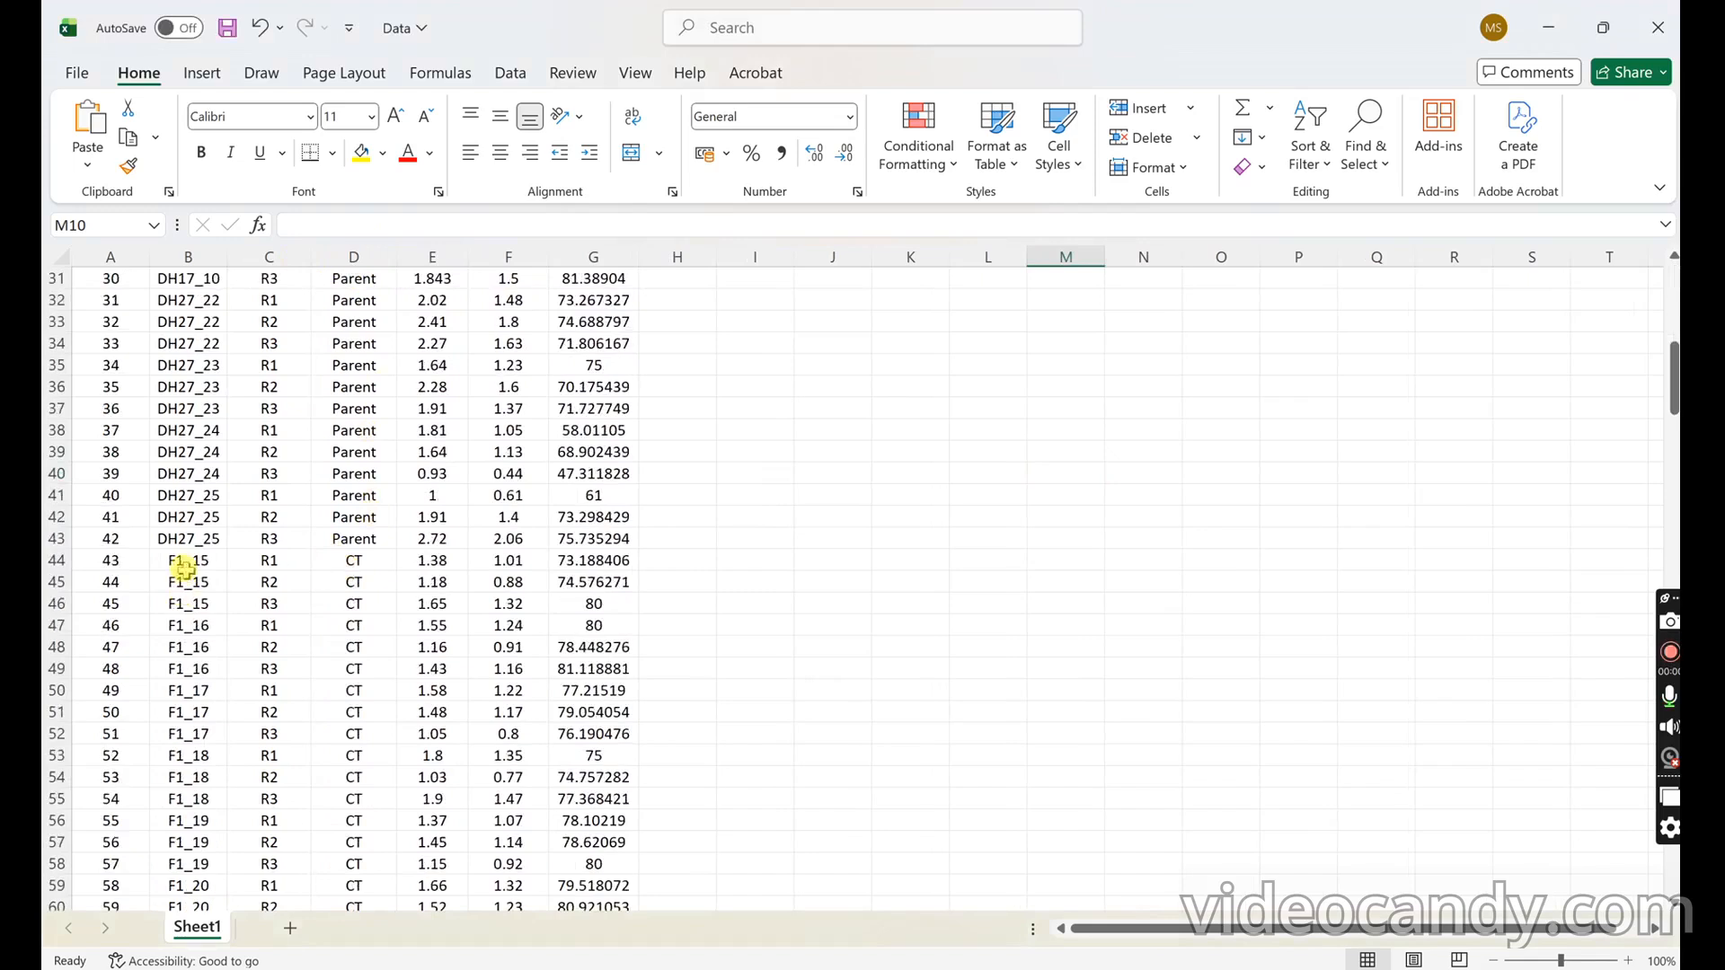
{"action": "scroll", "coordinate": [342, 585], "scroll_direction": "down", "scroll_amount": 6}
{"action": "scroll", "coordinate": [341, 585], "scroll_direction": "down", "scroll_amount": 11}
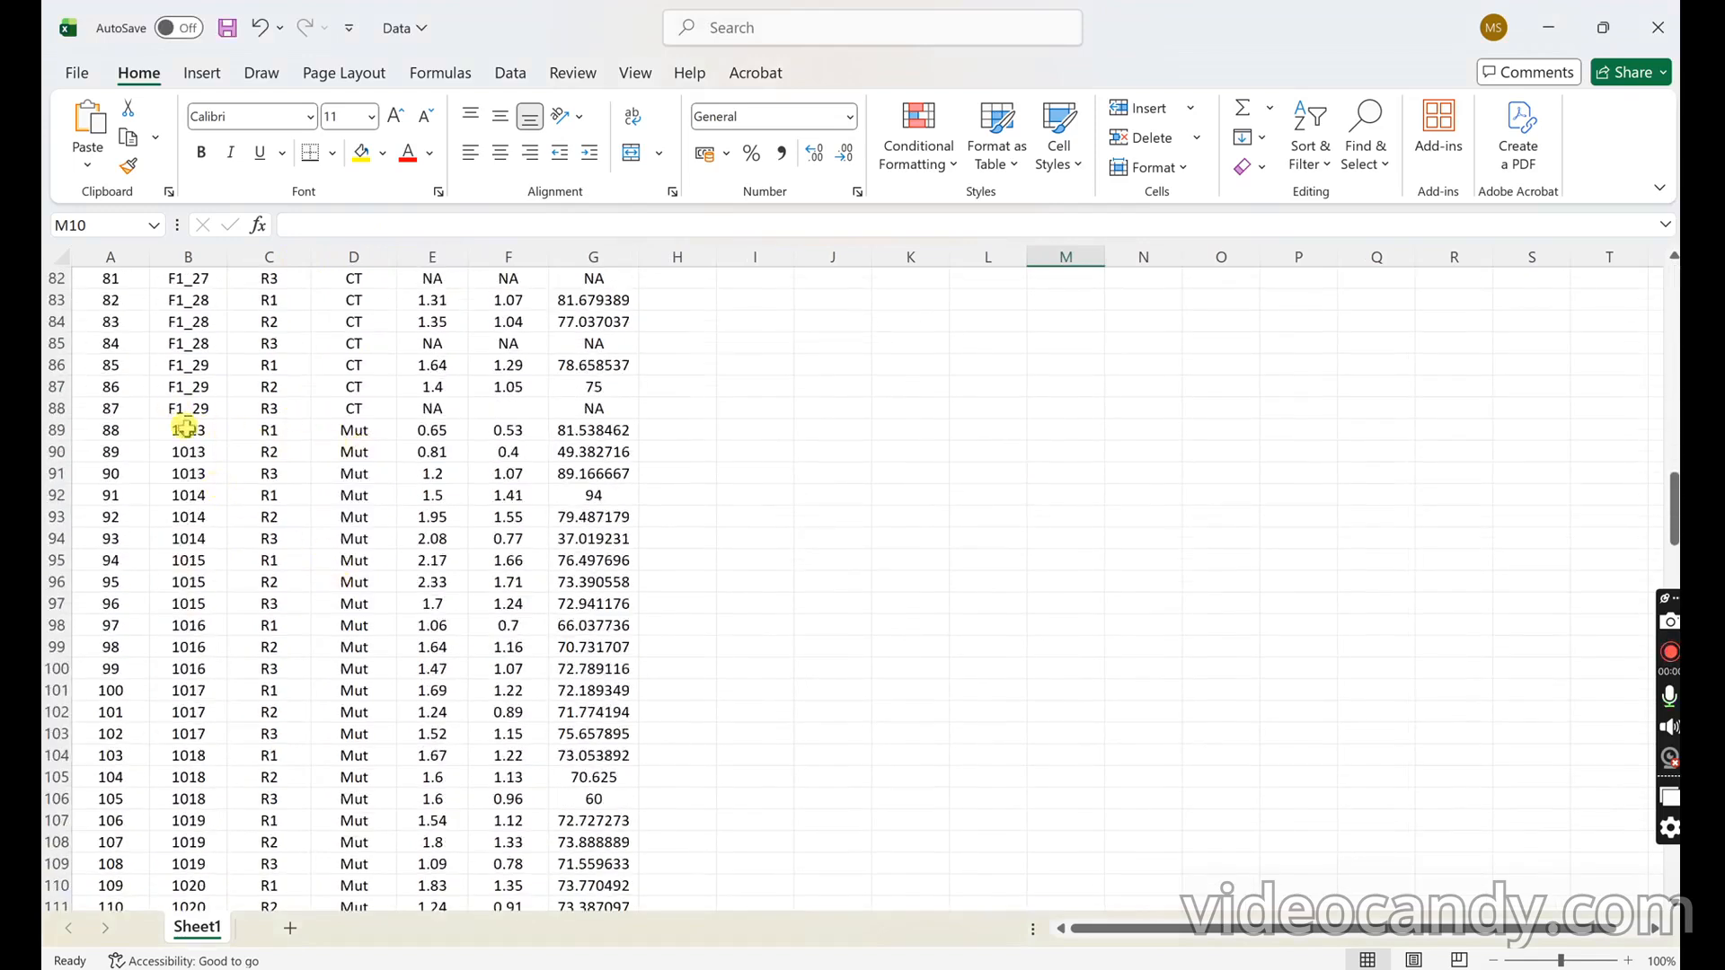
{"action": "scroll", "coordinate": [320, 487], "scroll_direction": "up", "scroll_amount": 20}
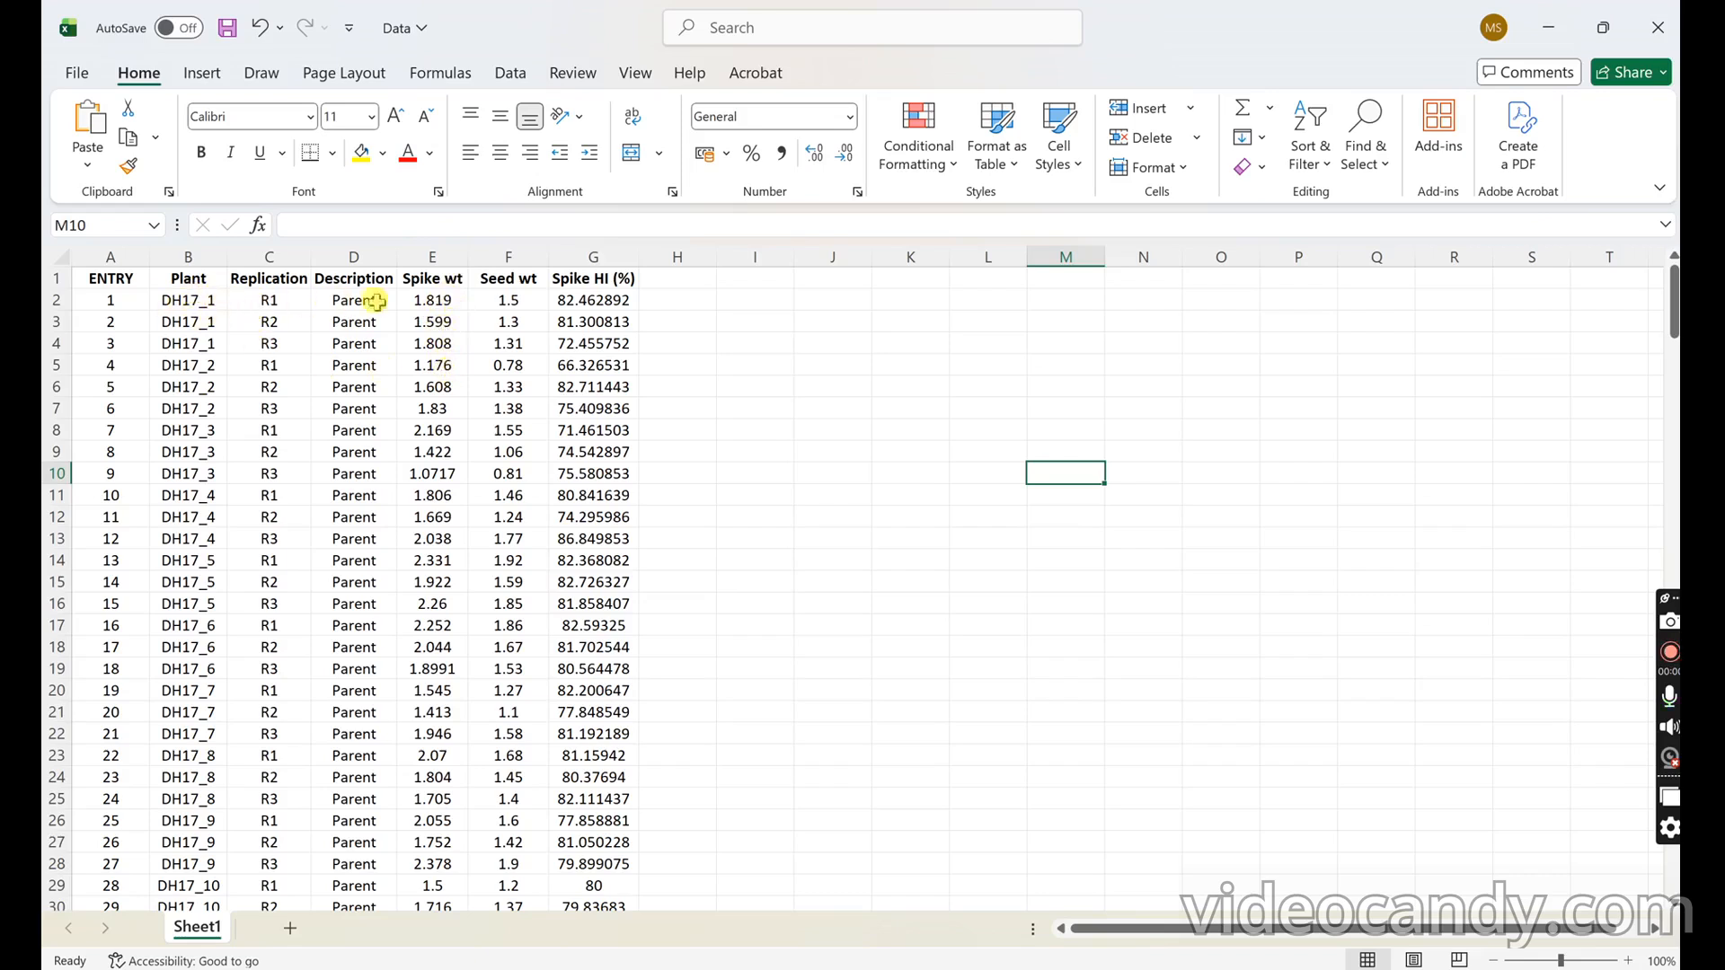
{"action": "left_click_drag", "start_coordinate": [437, 300], "coordinate": [196, 344]}
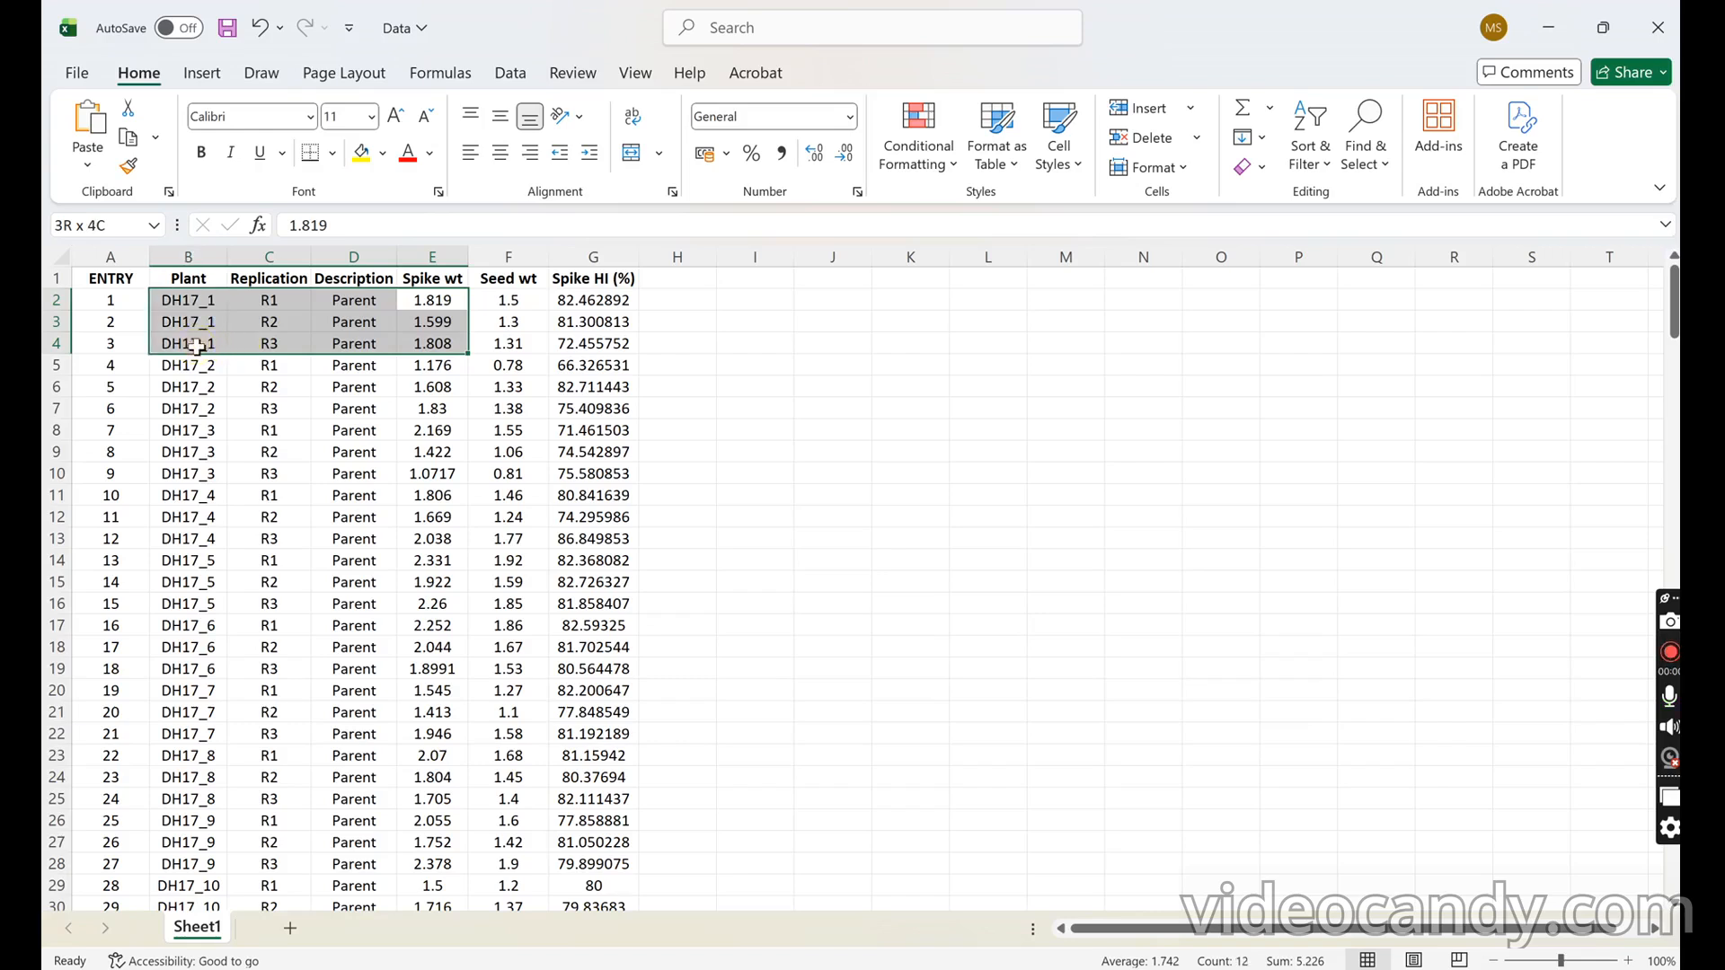
{"action": "left_click_drag", "start_coordinate": [443, 366], "coordinate": [183, 401]}
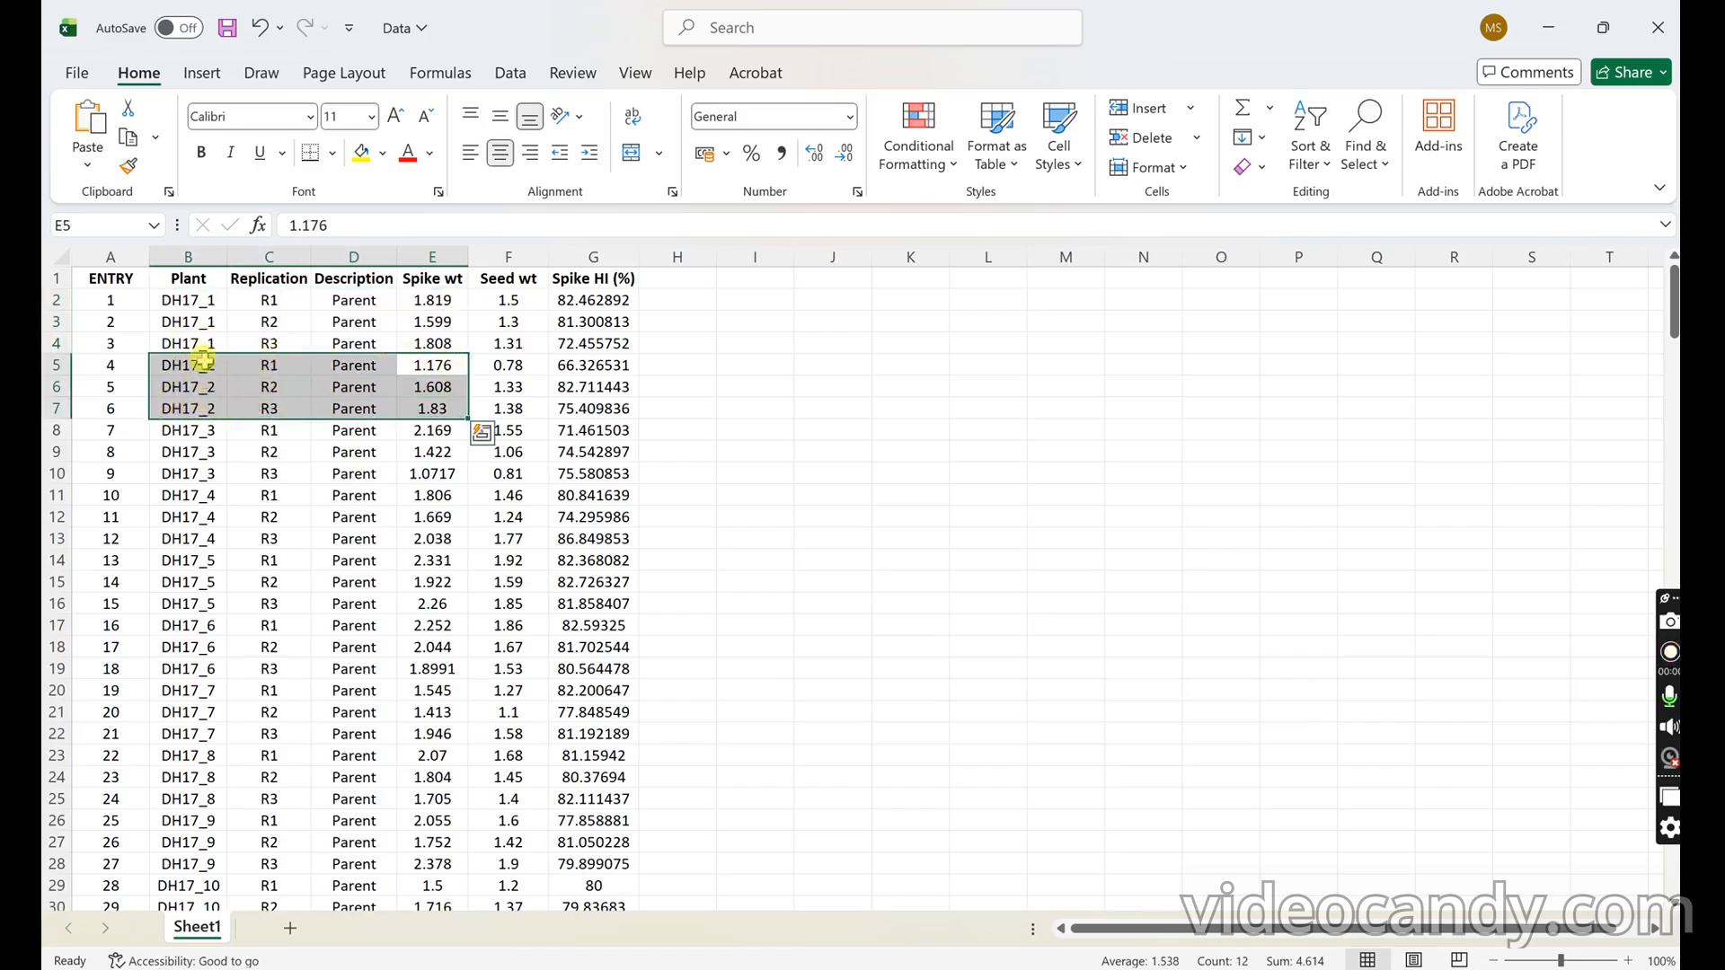
{"action": "left_click_drag", "start_coordinate": [205, 358], "coordinate": [409, 402]}
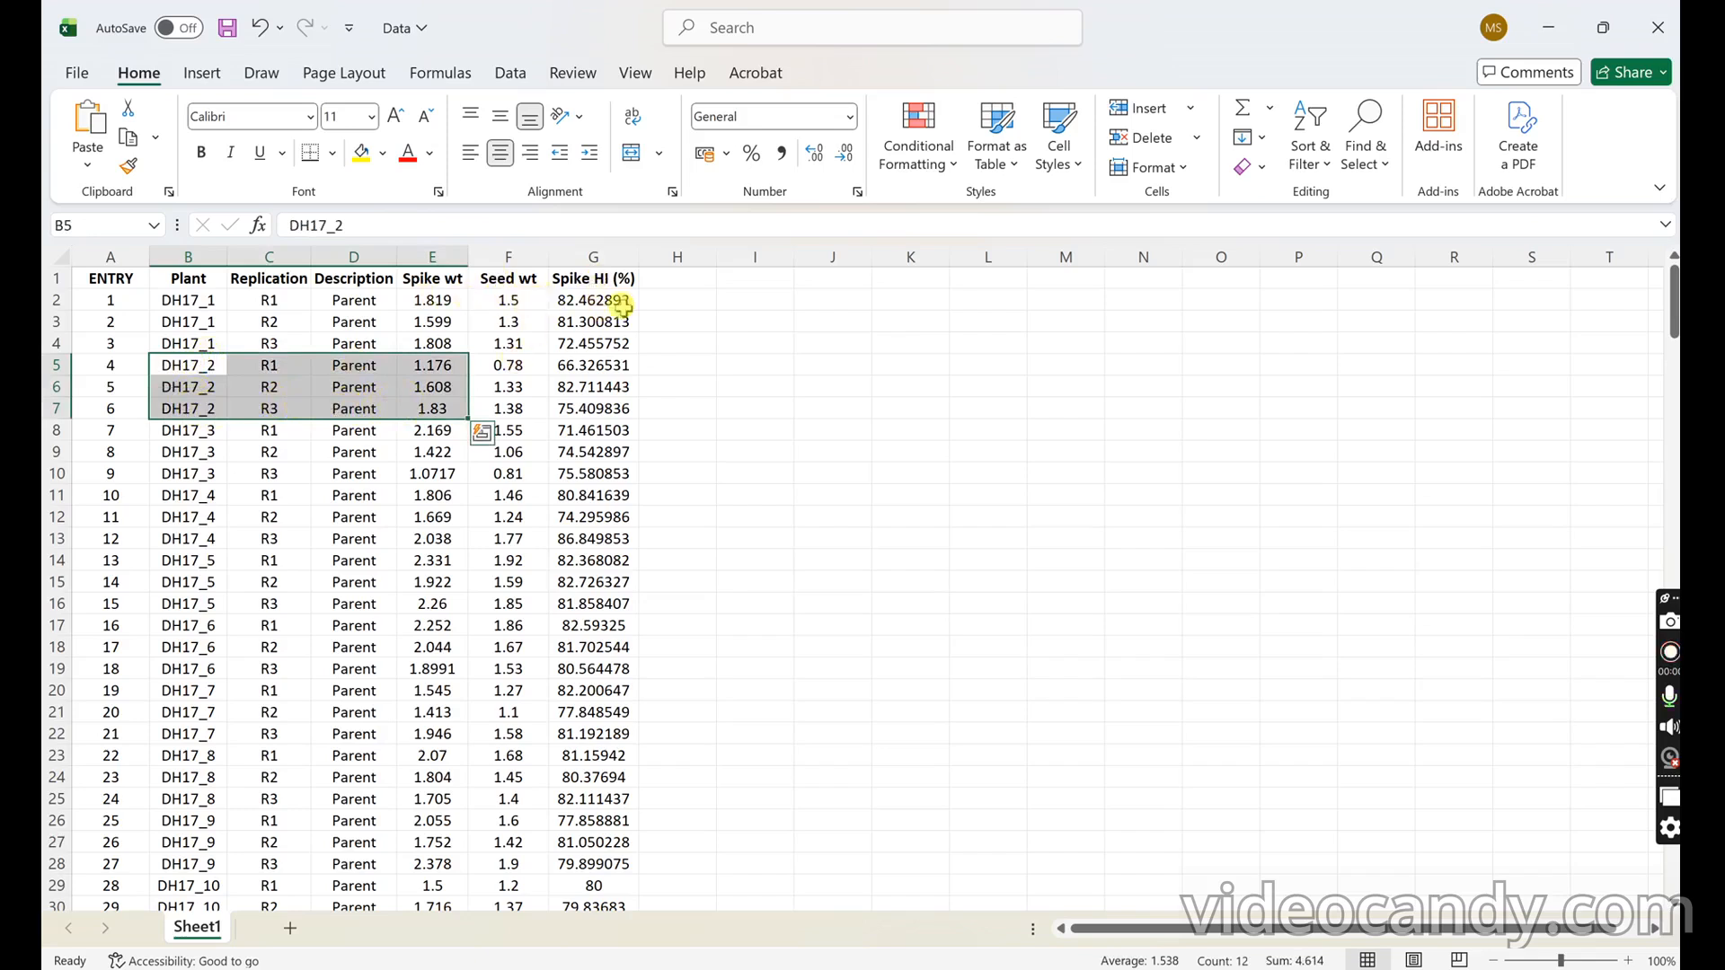
- Calculate the spike harvest index for entry 1 in H2 with the formula =(F2/E2)*100
{"action": "left_click", "coordinate": [667, 299]}
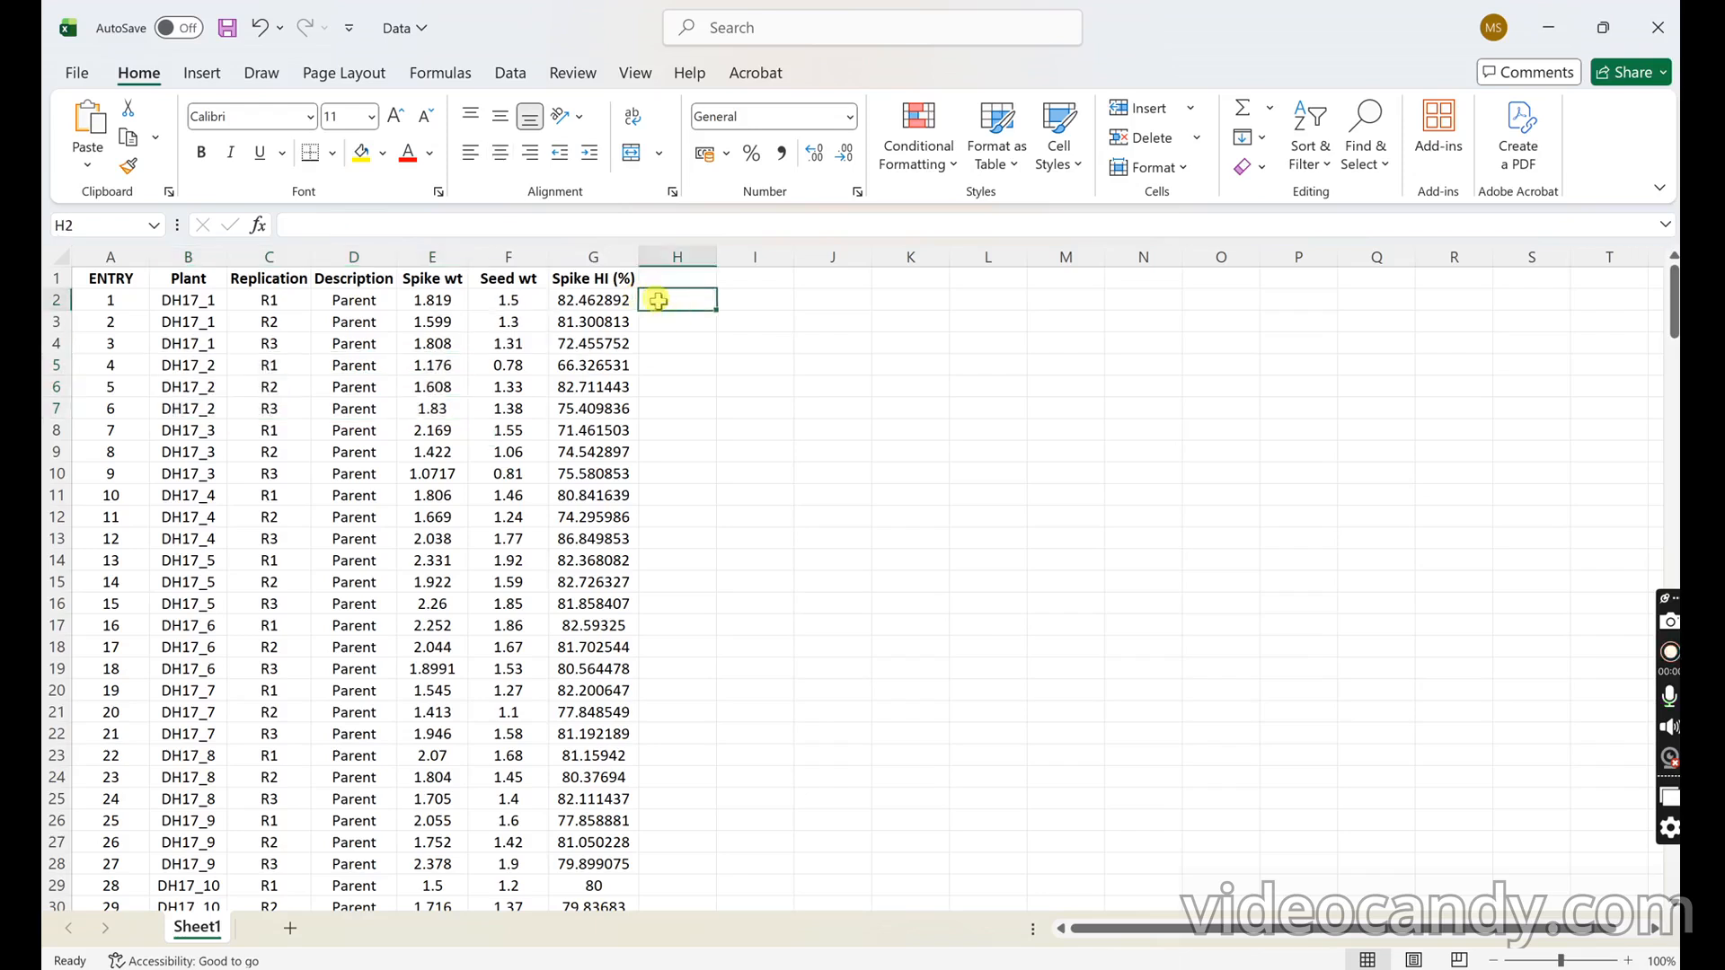
{"action": "type", "text": "="}
{"action": "left_click", "coordinate": [515, 300]}
{"action": "type", "text": "/"}
{"action": "left_click", "coordinate": [432, 300]}
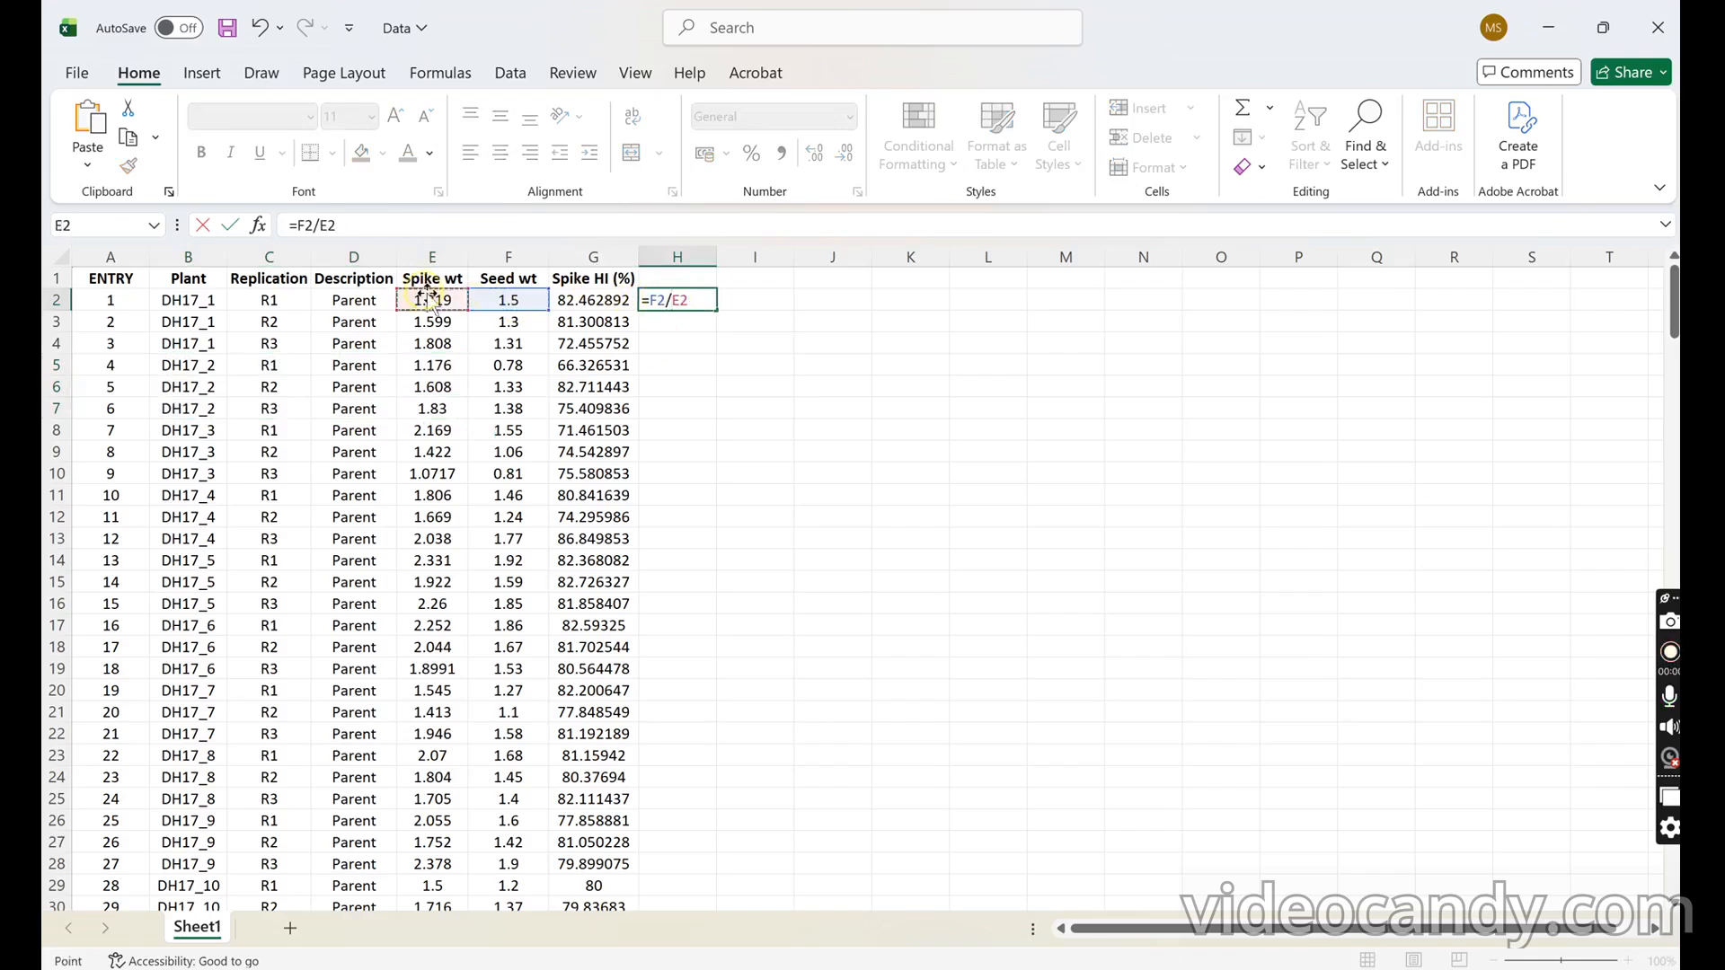
{"action": "left_click", "coordinate": [647, 299]}
{"action": "type", "text": "("}
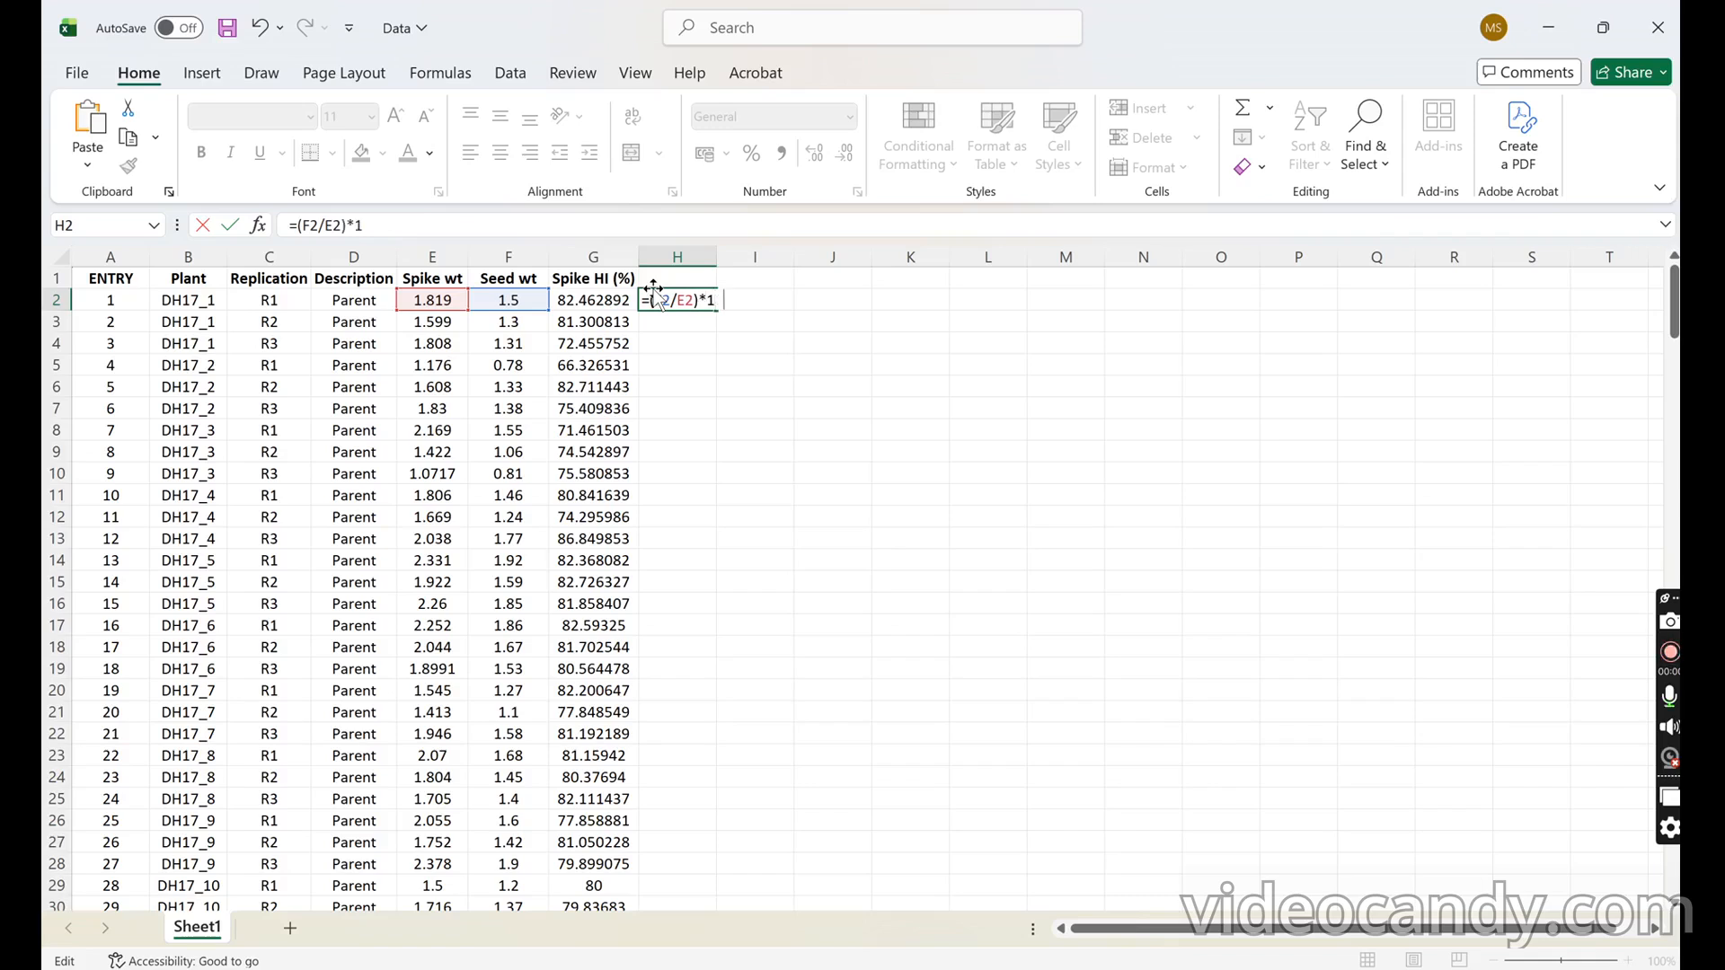
{"action": "type", "text": ")*100"}
{"action": "key", "text": "Return"}
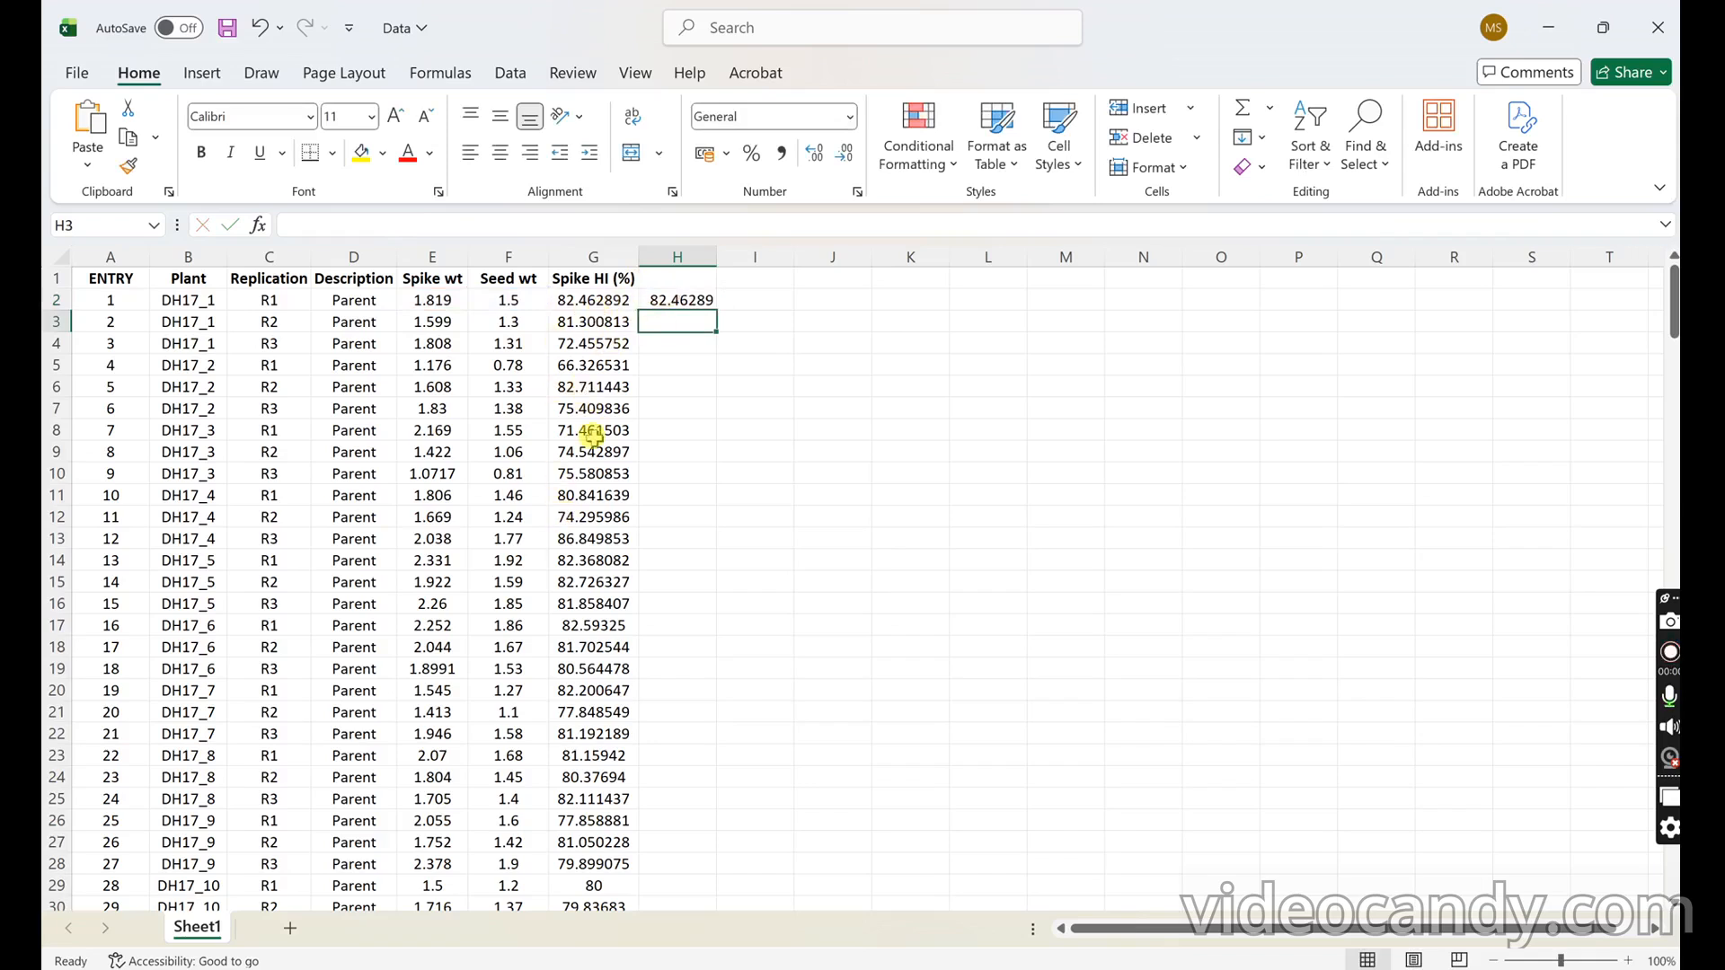
- Clear the trial harvest index formula from cell H2
{"action": "scroll", "coordinate": [592, 436], "scroll_direction": "down", "scroll_amount": 6}
{"action": "scroll", "coordinate": [593, 436], "scroll_direction": "up", "scroll_amount": 6}
{"action": "left_click", "coordinate": [672, 299]}
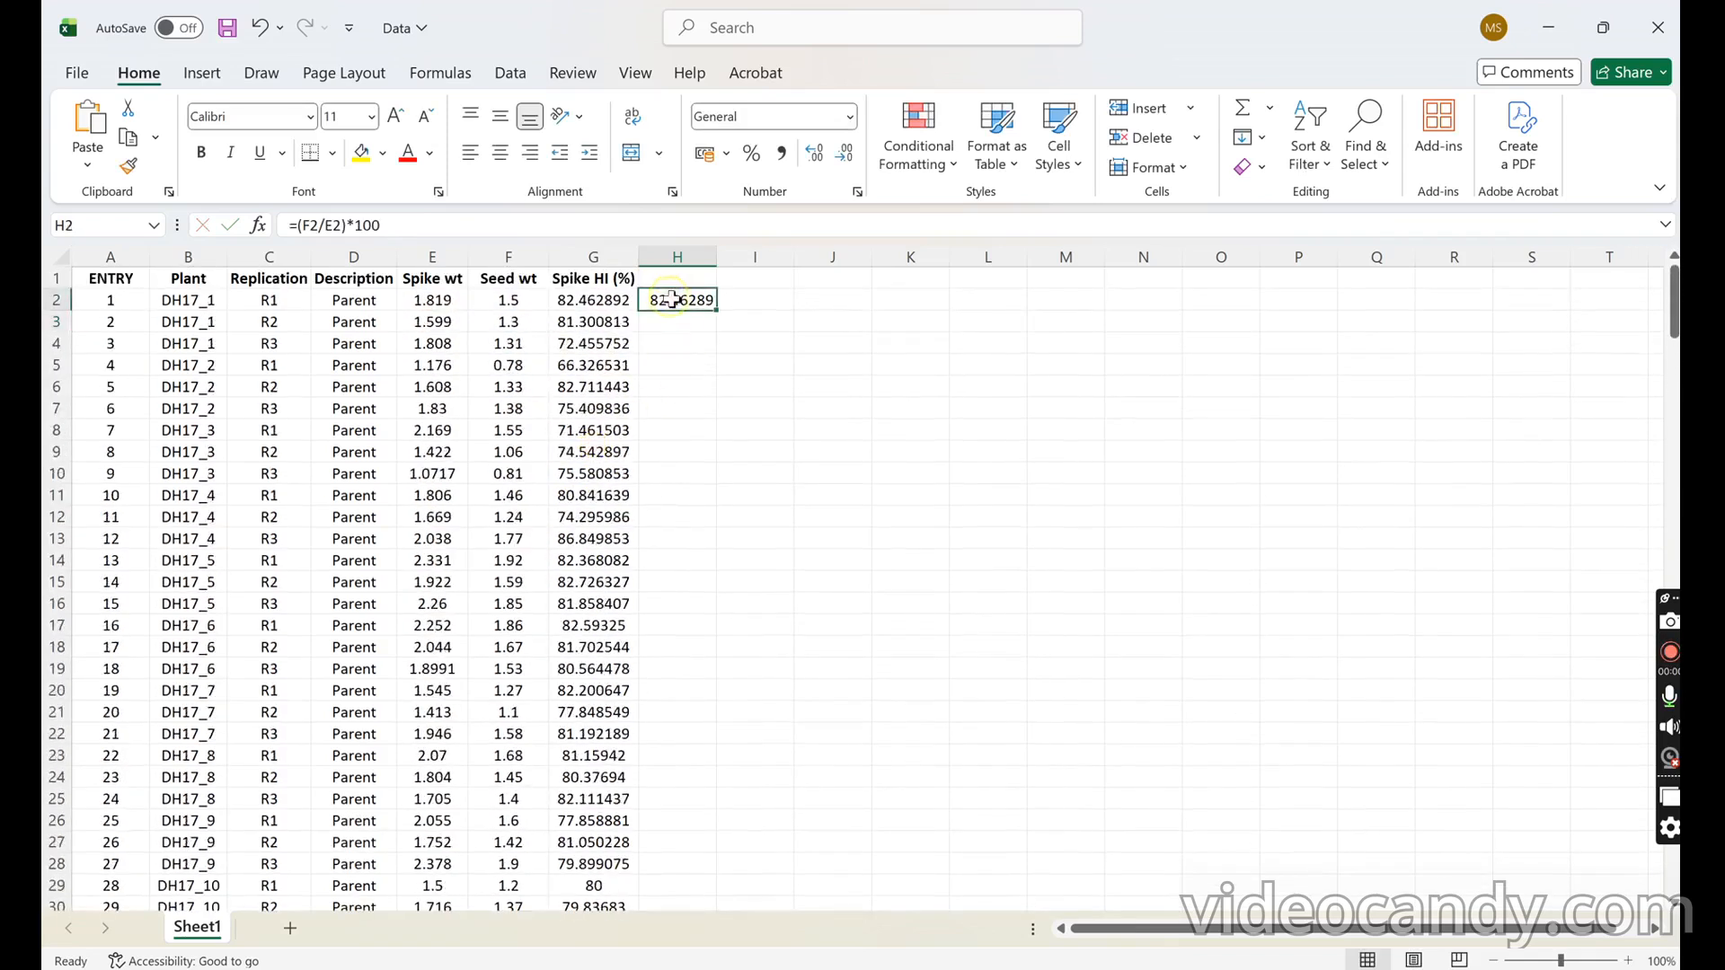
{"action": "key", "text": "Delete"}
- Look through the Spike wt, Seed wt and Spike HI columns for NA entries among the CT and Mut plants
{"action": "scroll", "coordinate": [578, 454], "scroll_direction": "down", "scroll_amount": 20}
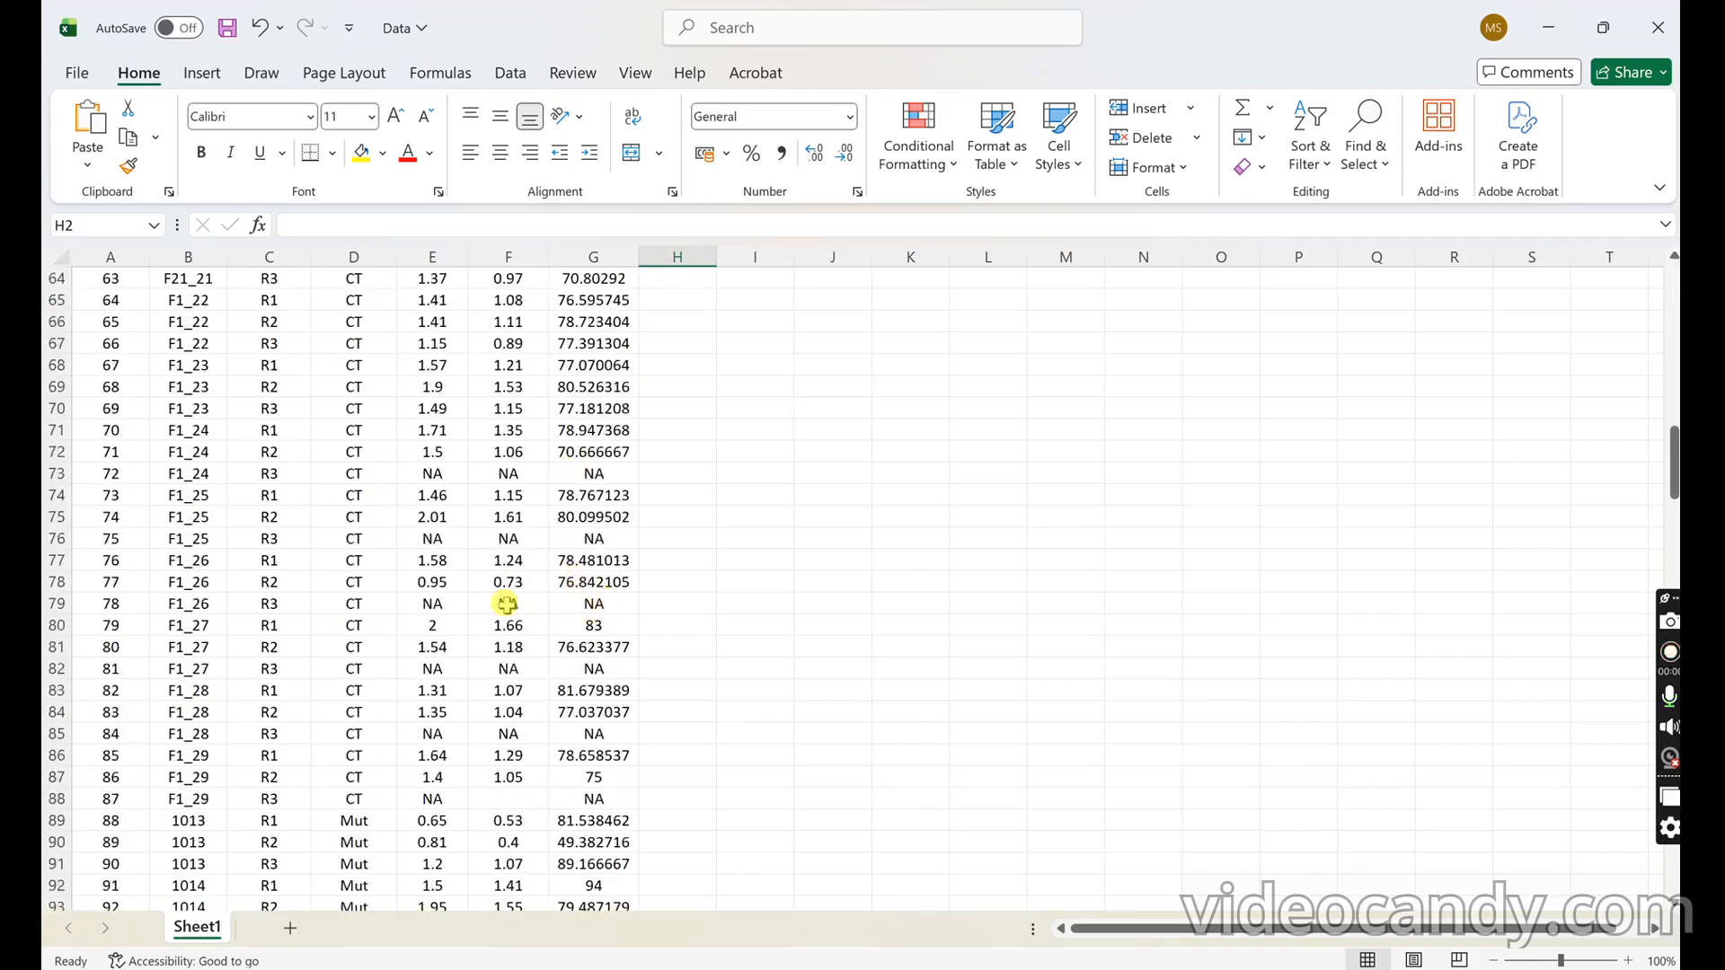
{"action": "scroll", "coordinate": [512, 540], "scroll_direction": "down", "scroll_amount": 13}
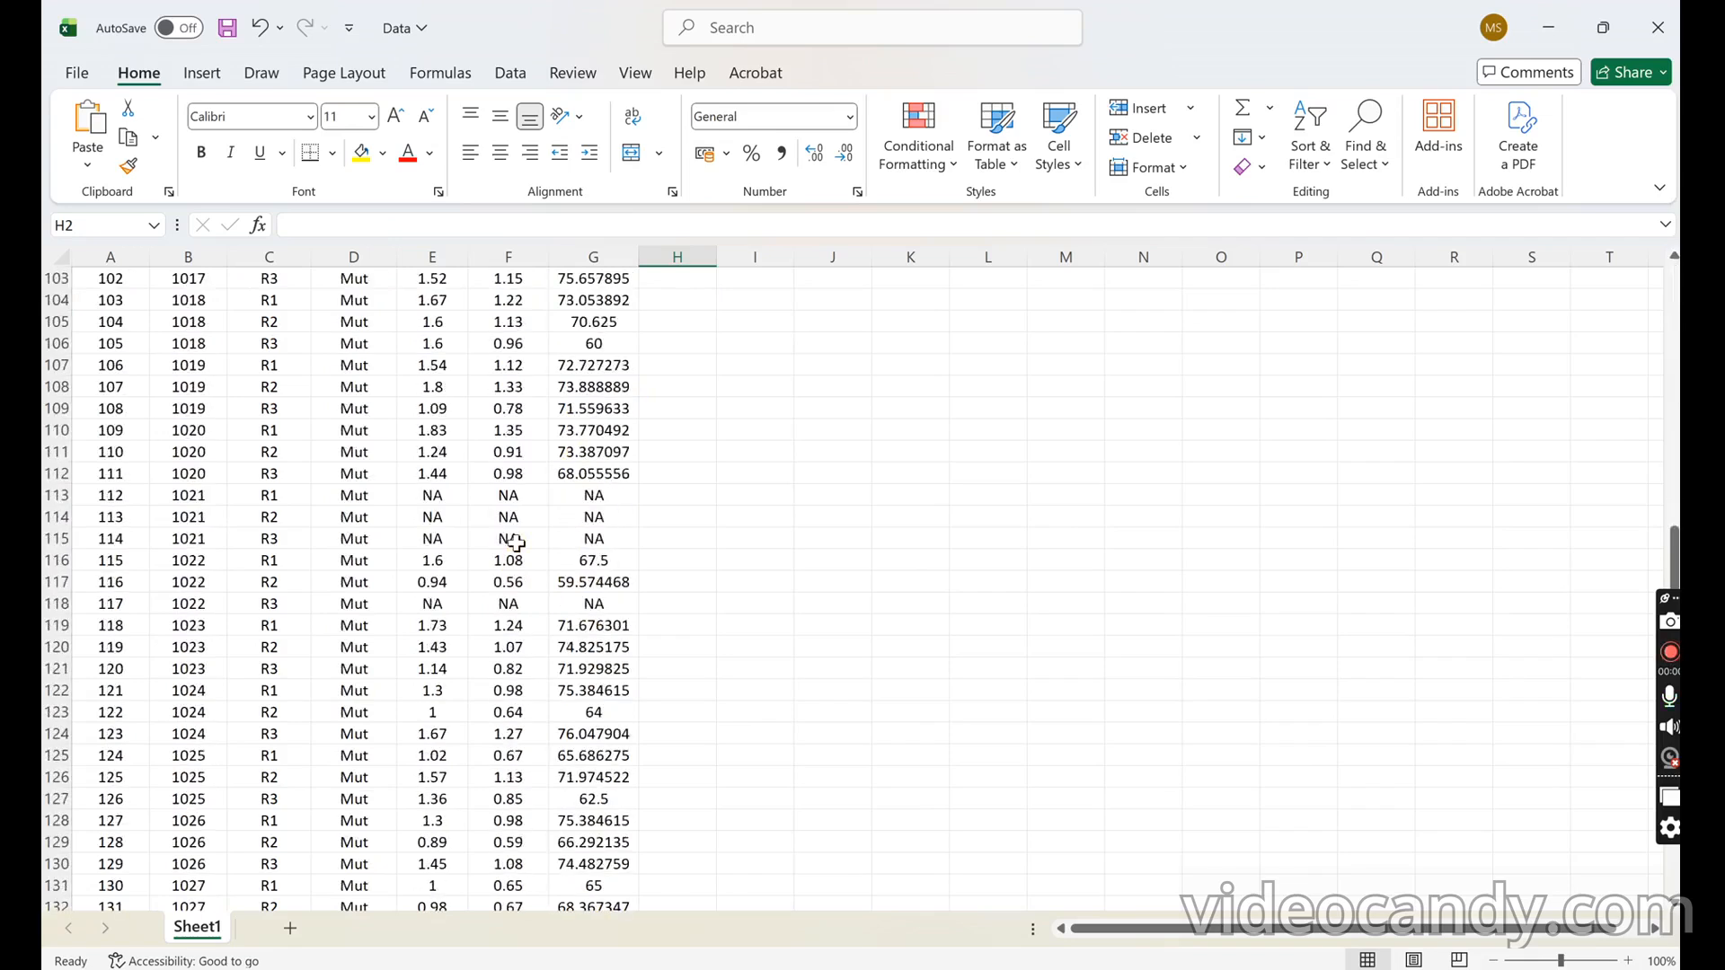
{"action": "scroll", "coordinate": [517, 543], "scroll_direction": "up", "scroll_amount": 4}
{"action": "scroll", "coordinate": [517, 543], "scroll_direction": "up", "scroll_amount": 5}
{"action": "scroll", "coordinate": [577, 559], "scroll_direction": "down", "scroll_amount": 20}
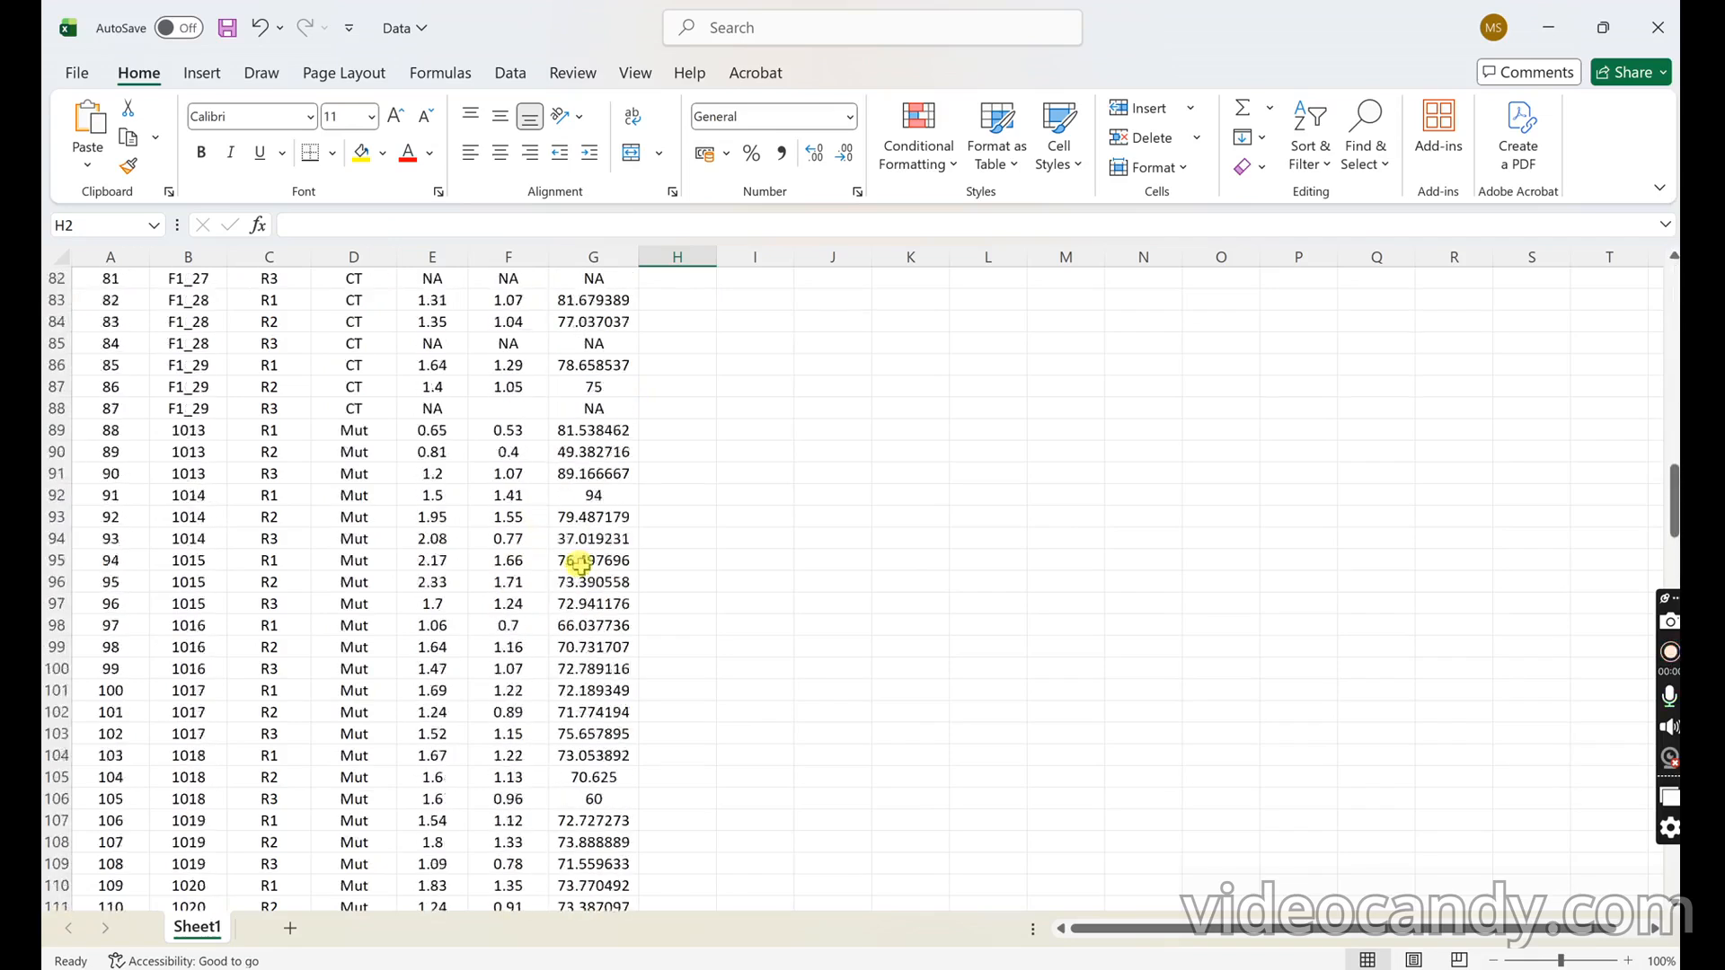
{"action": "scroll", "coordinate": [1027, 547], "scroll_direction": "up", "scroll_amount": 20}
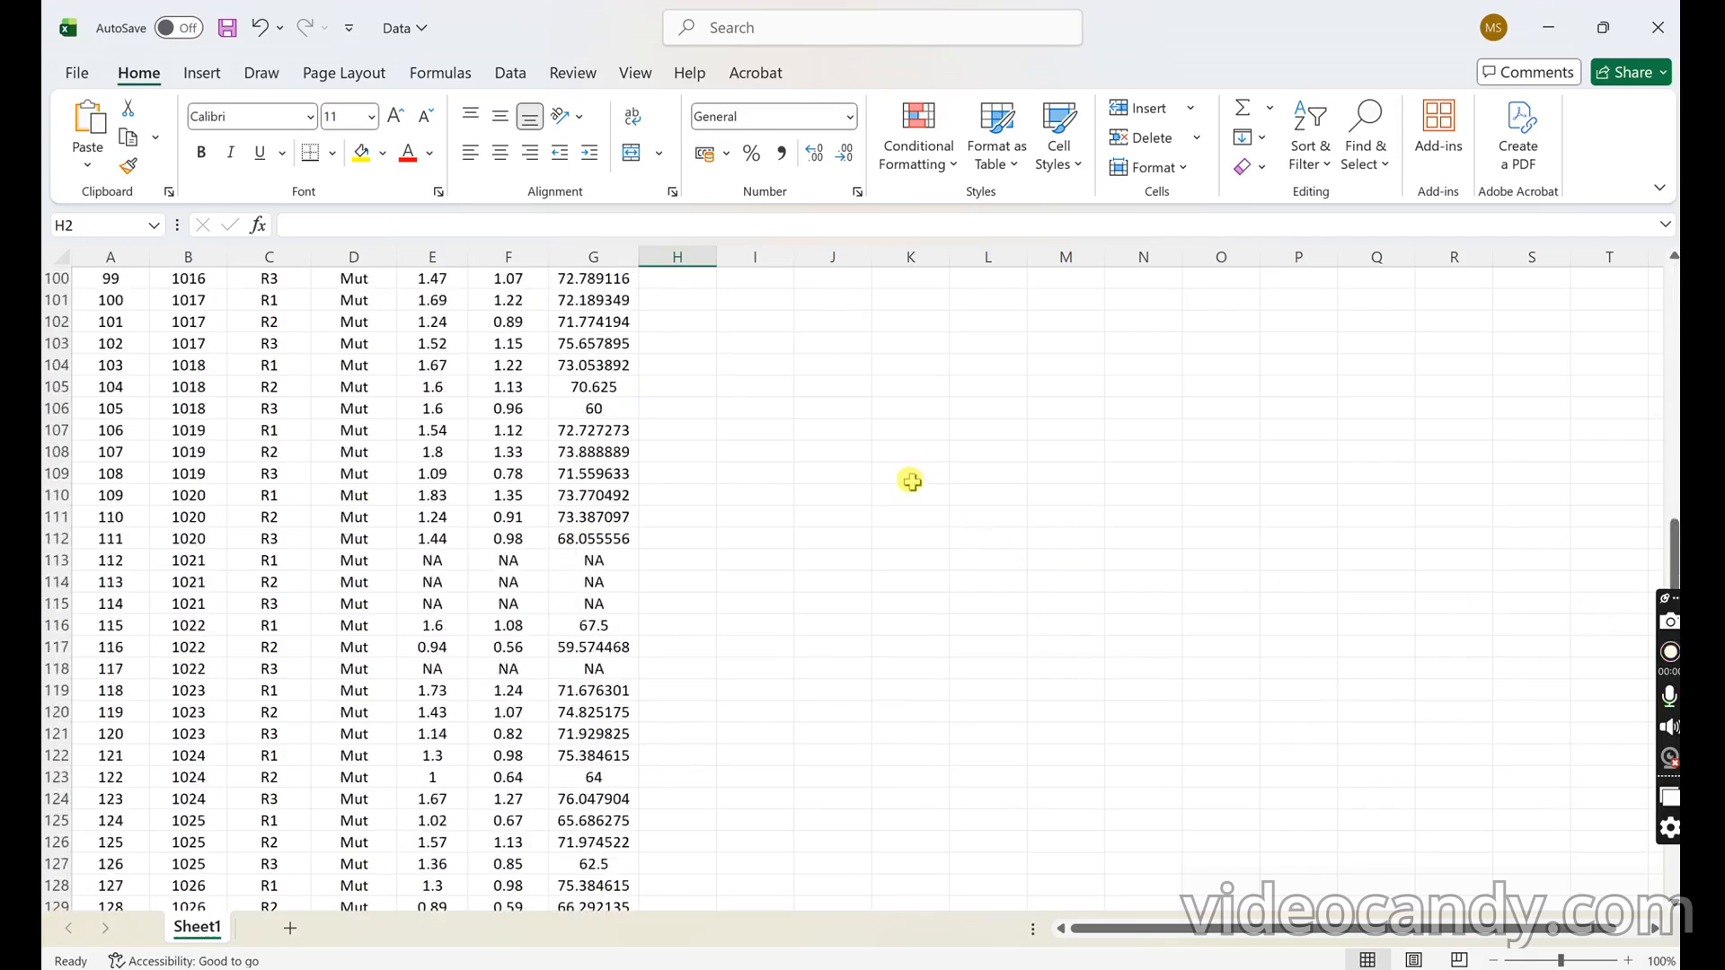
{"action": "scroll", "coordinate": [912, 482], "scroll_direction": "up", "scroll_amount": 11}
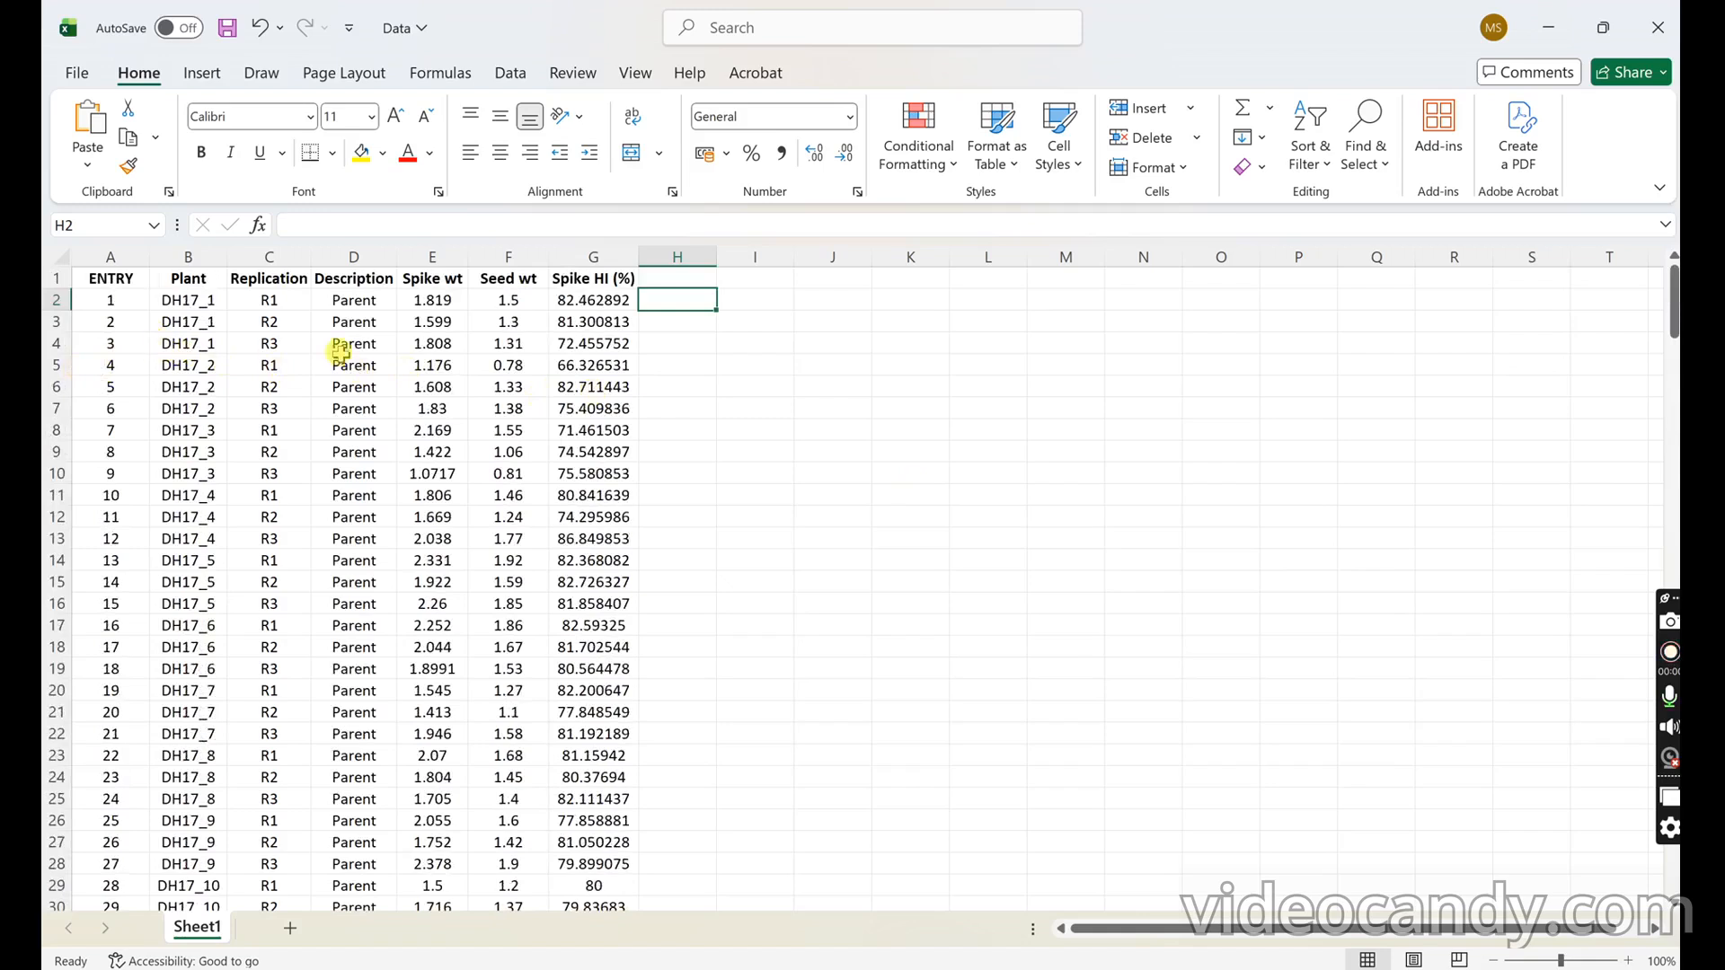
- Add the column header Average in cell H1, beside Spike HI (%)
{"action": "left_click", "coordinate": [658, 281]}
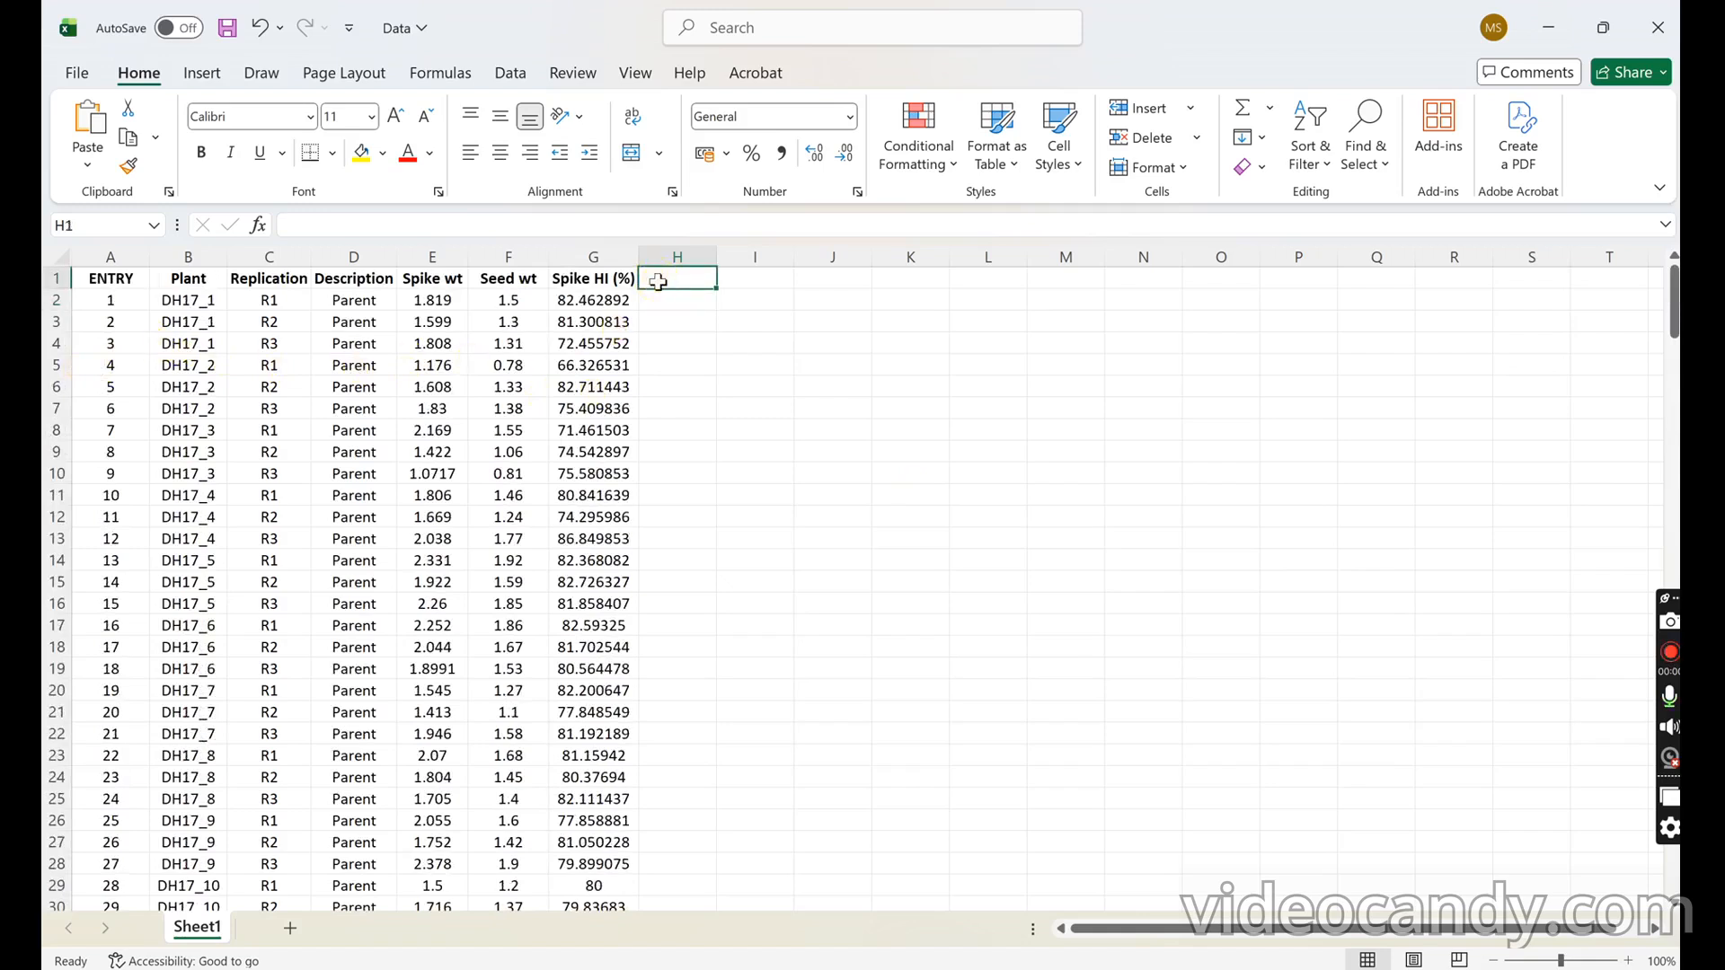
{"action": "type", "text": "Average"}
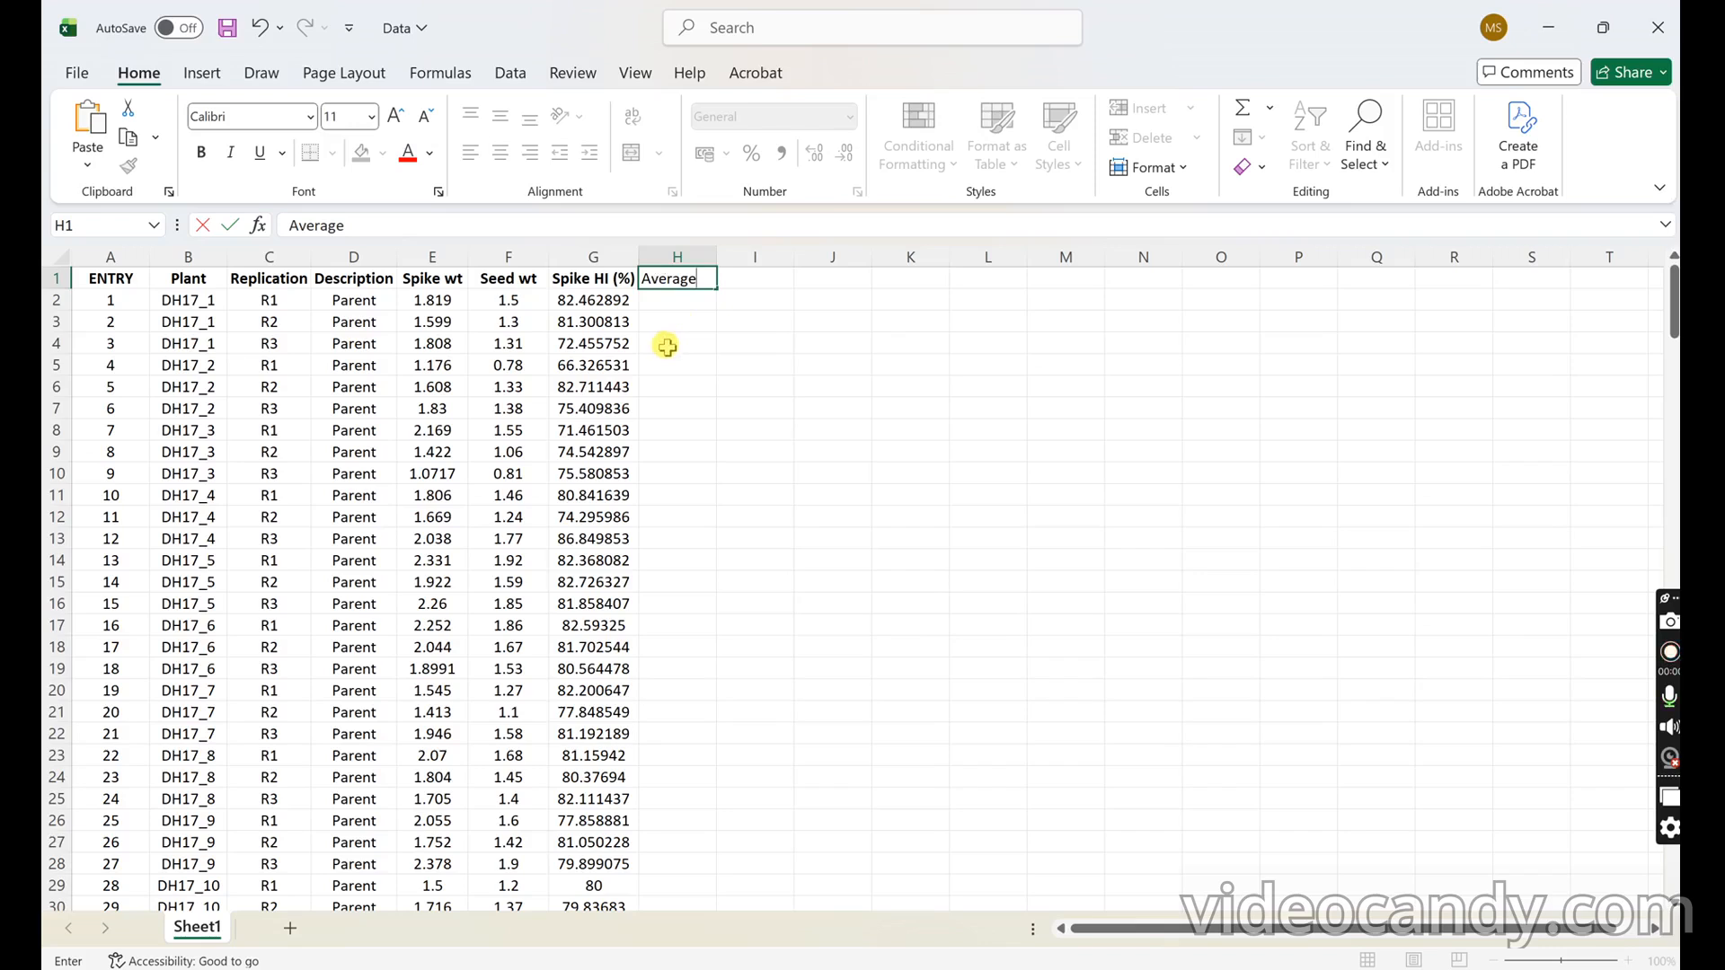
- Enter =AVERAGE(G2:G4) in H4 to average the Spike HI of plant DH17_1 across its three replications
{"action": "left_click", "coordinate": [666, 347]}
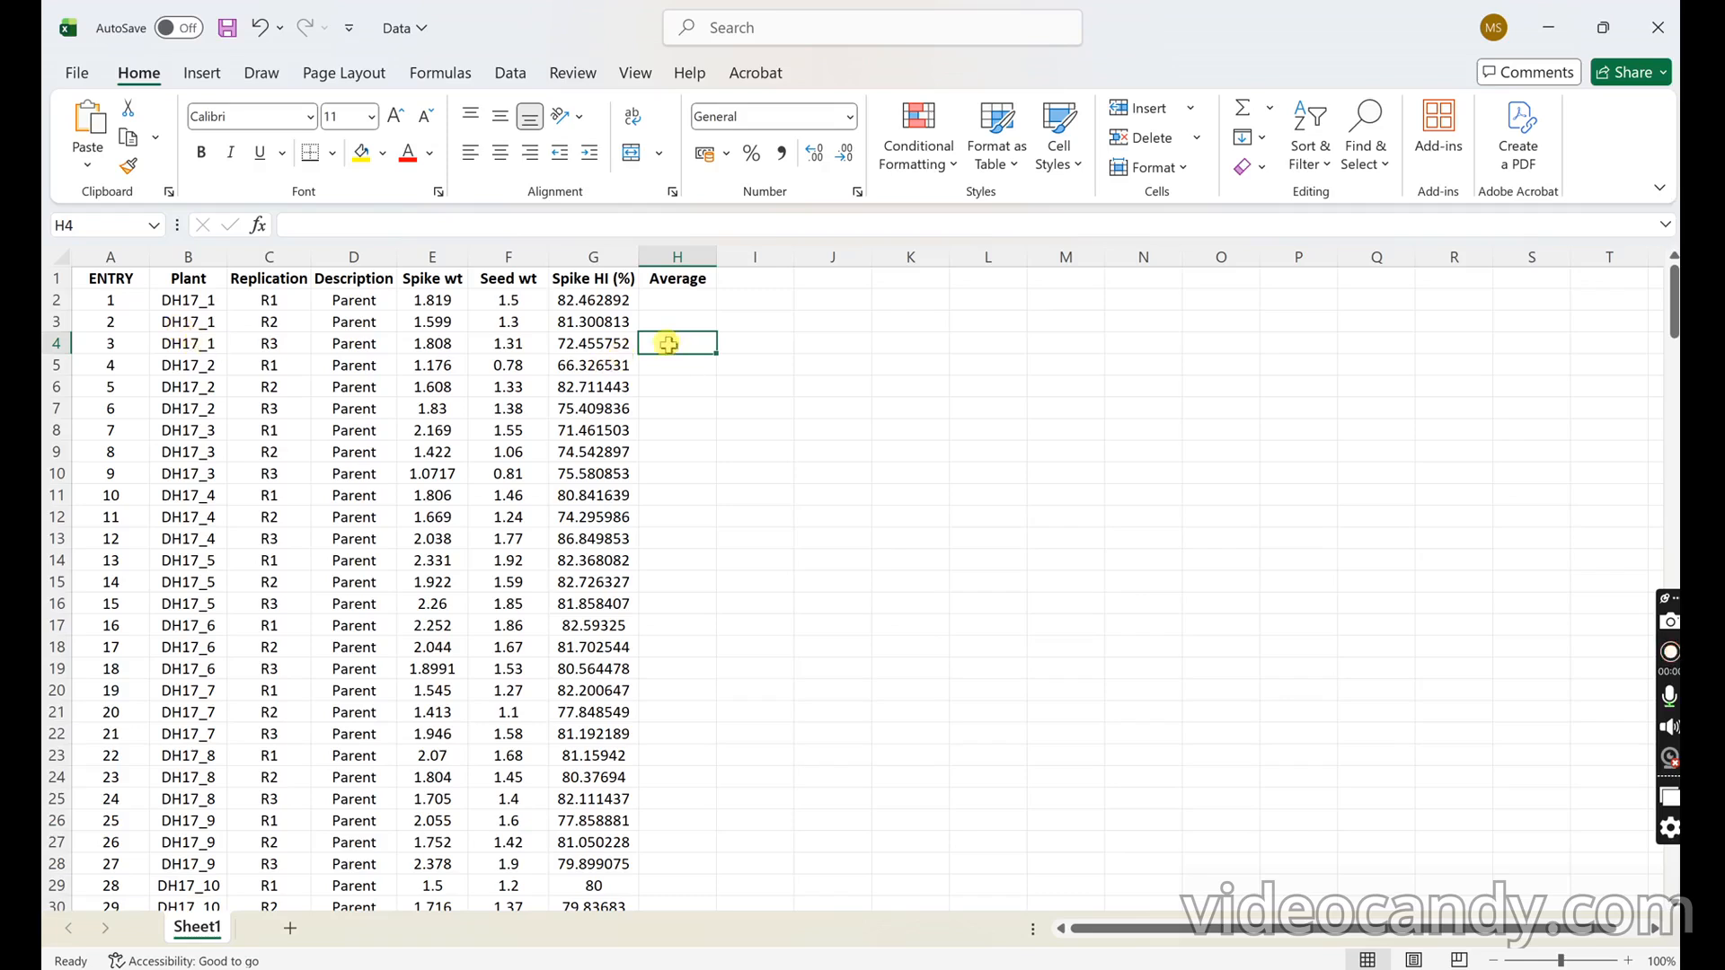
{"action": "type", "text": "="}
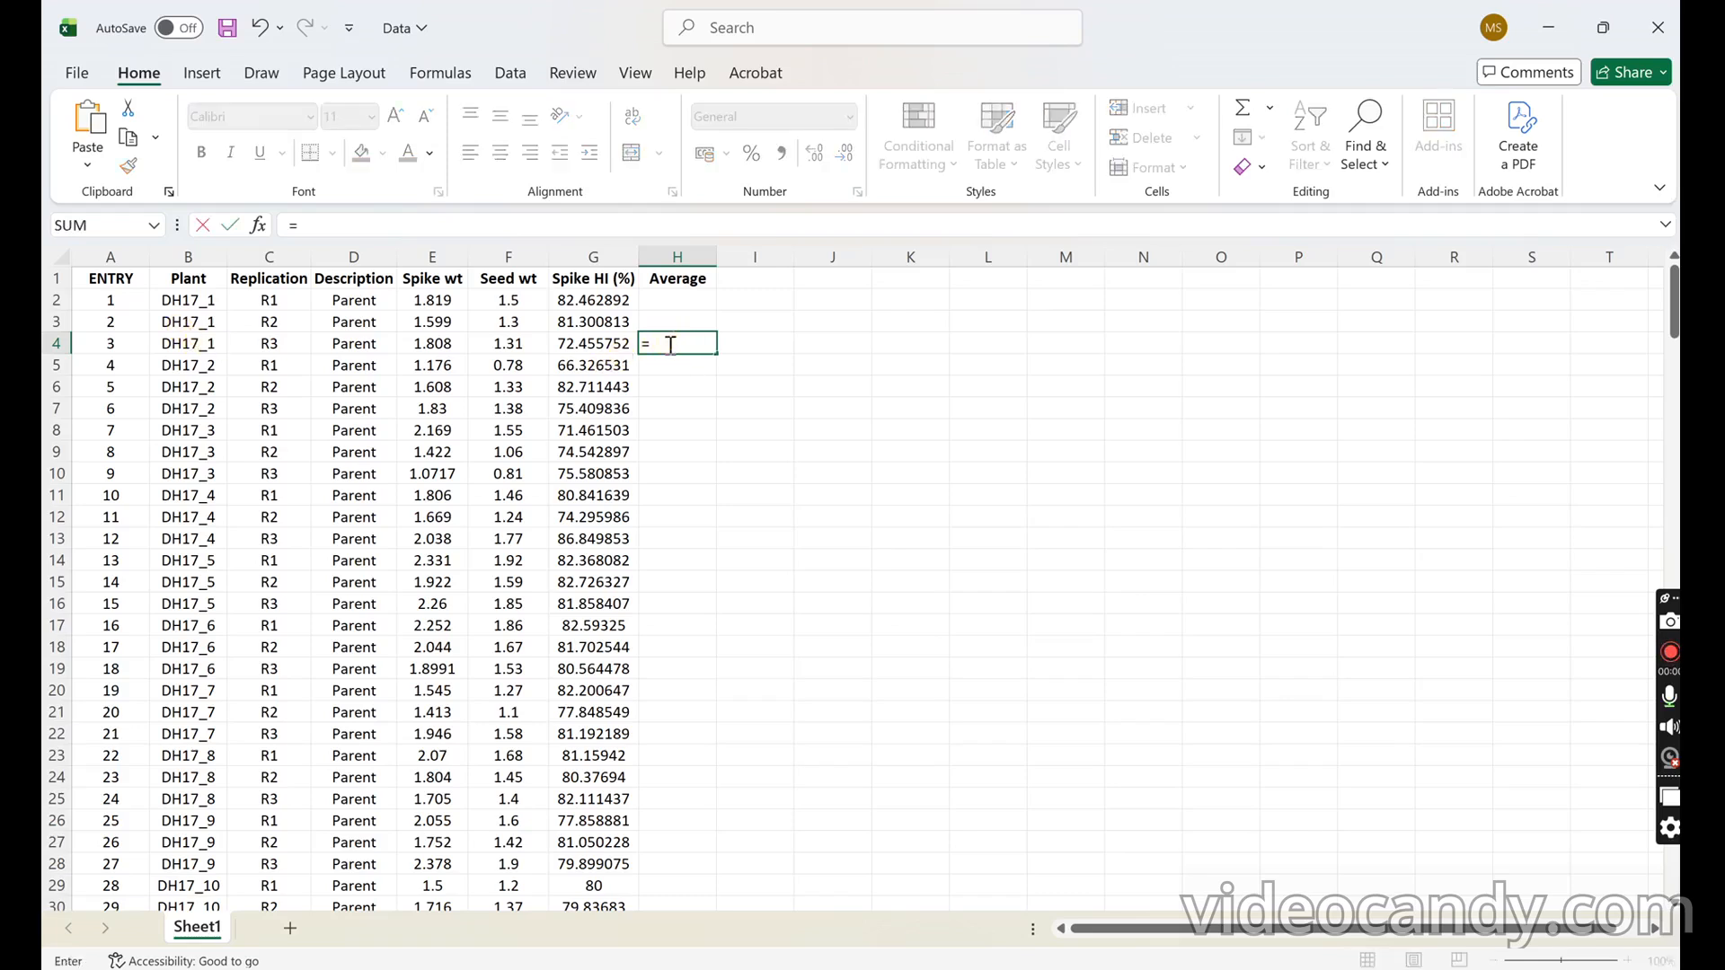
{"action": "type", "text": "ave"}
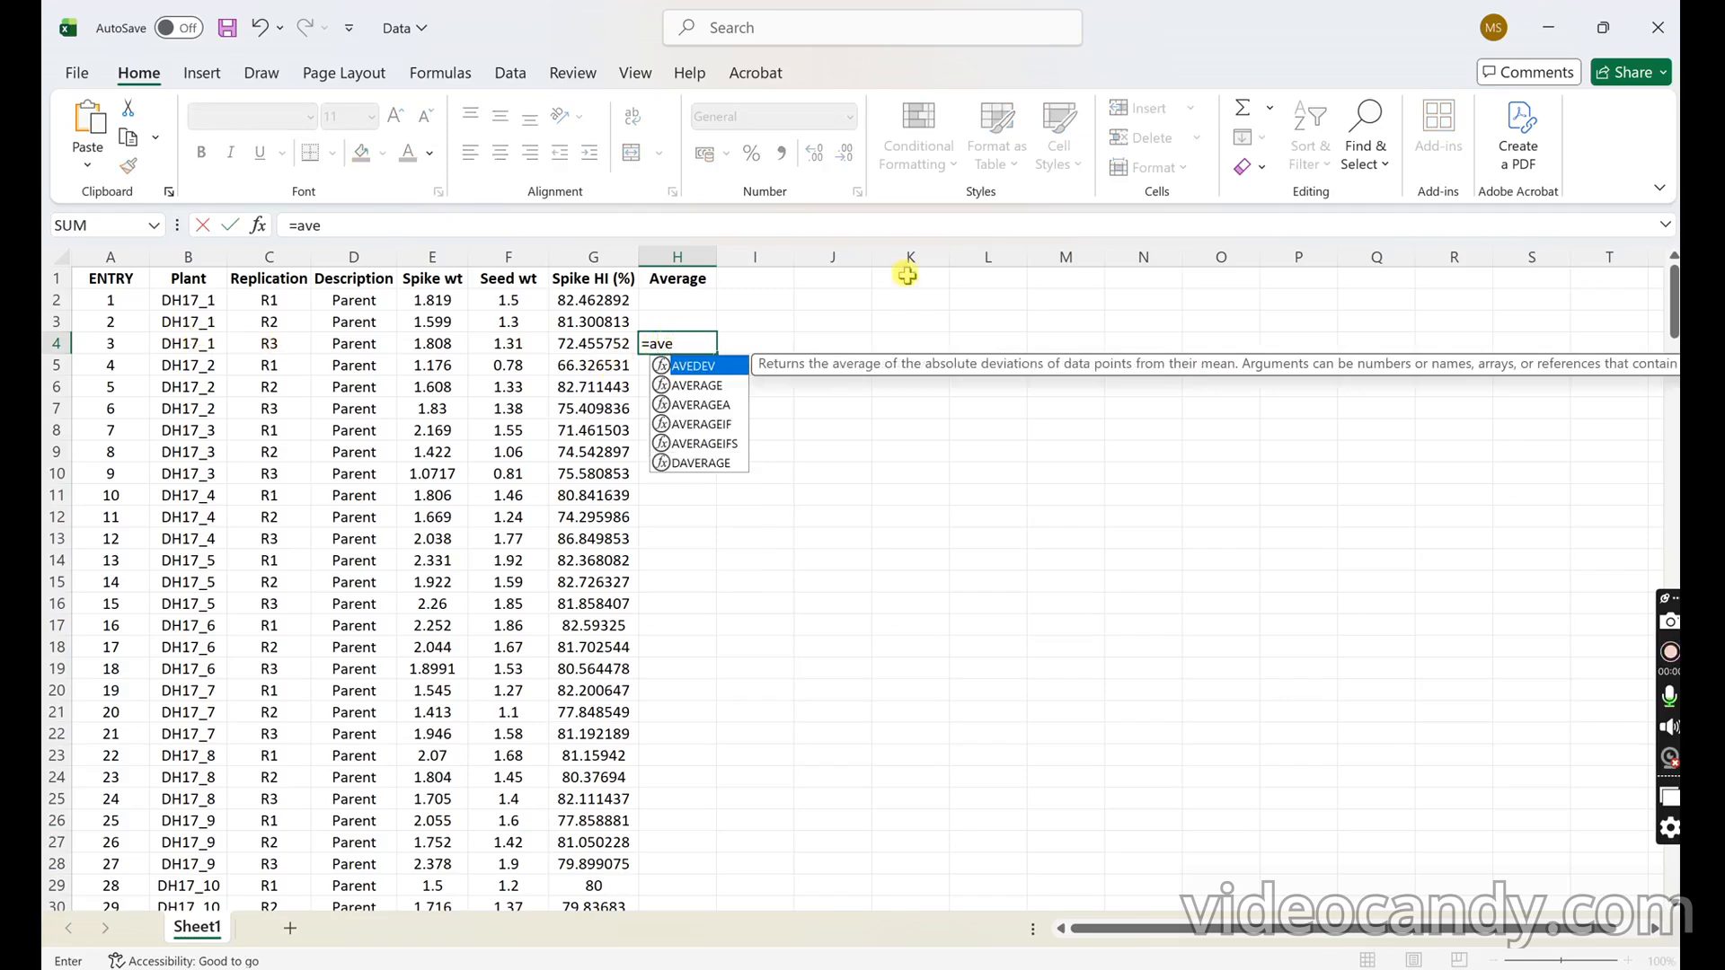
{"action": "left_click", "coordinate": [706, 386]}
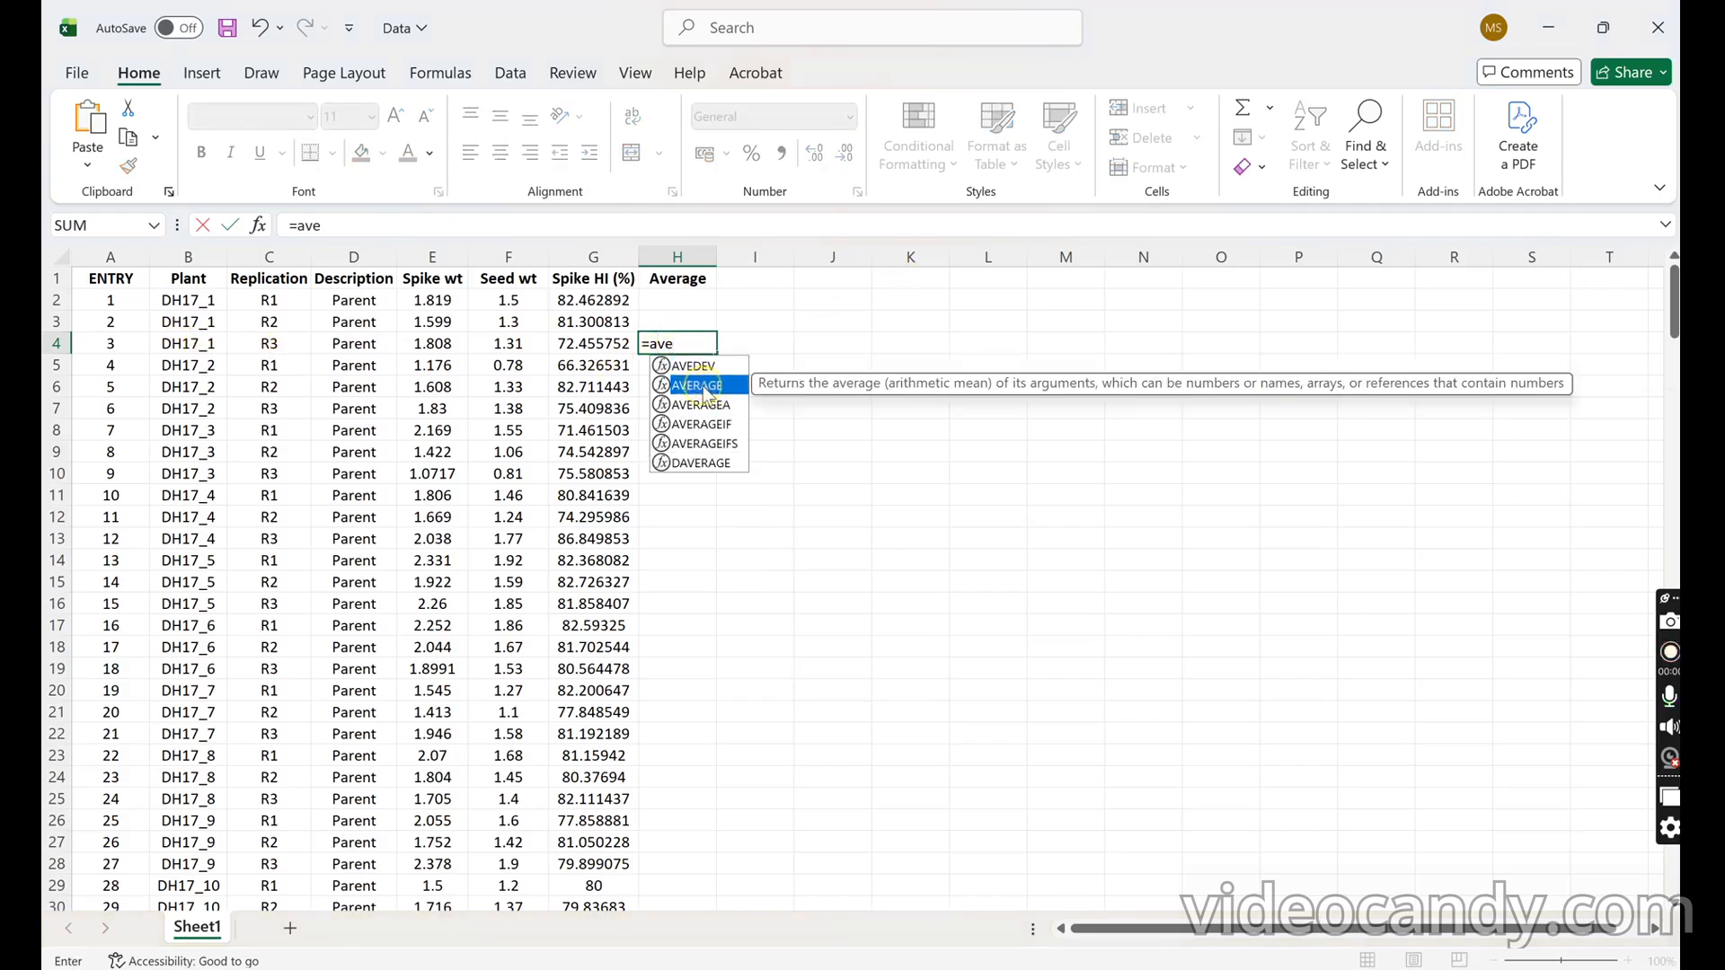
{"action": "double_click", "coordinate": [704, 386]}
{"action": "left_click_drag", "start_coordinate": [593, 297], "coordinate": [596, 342]}
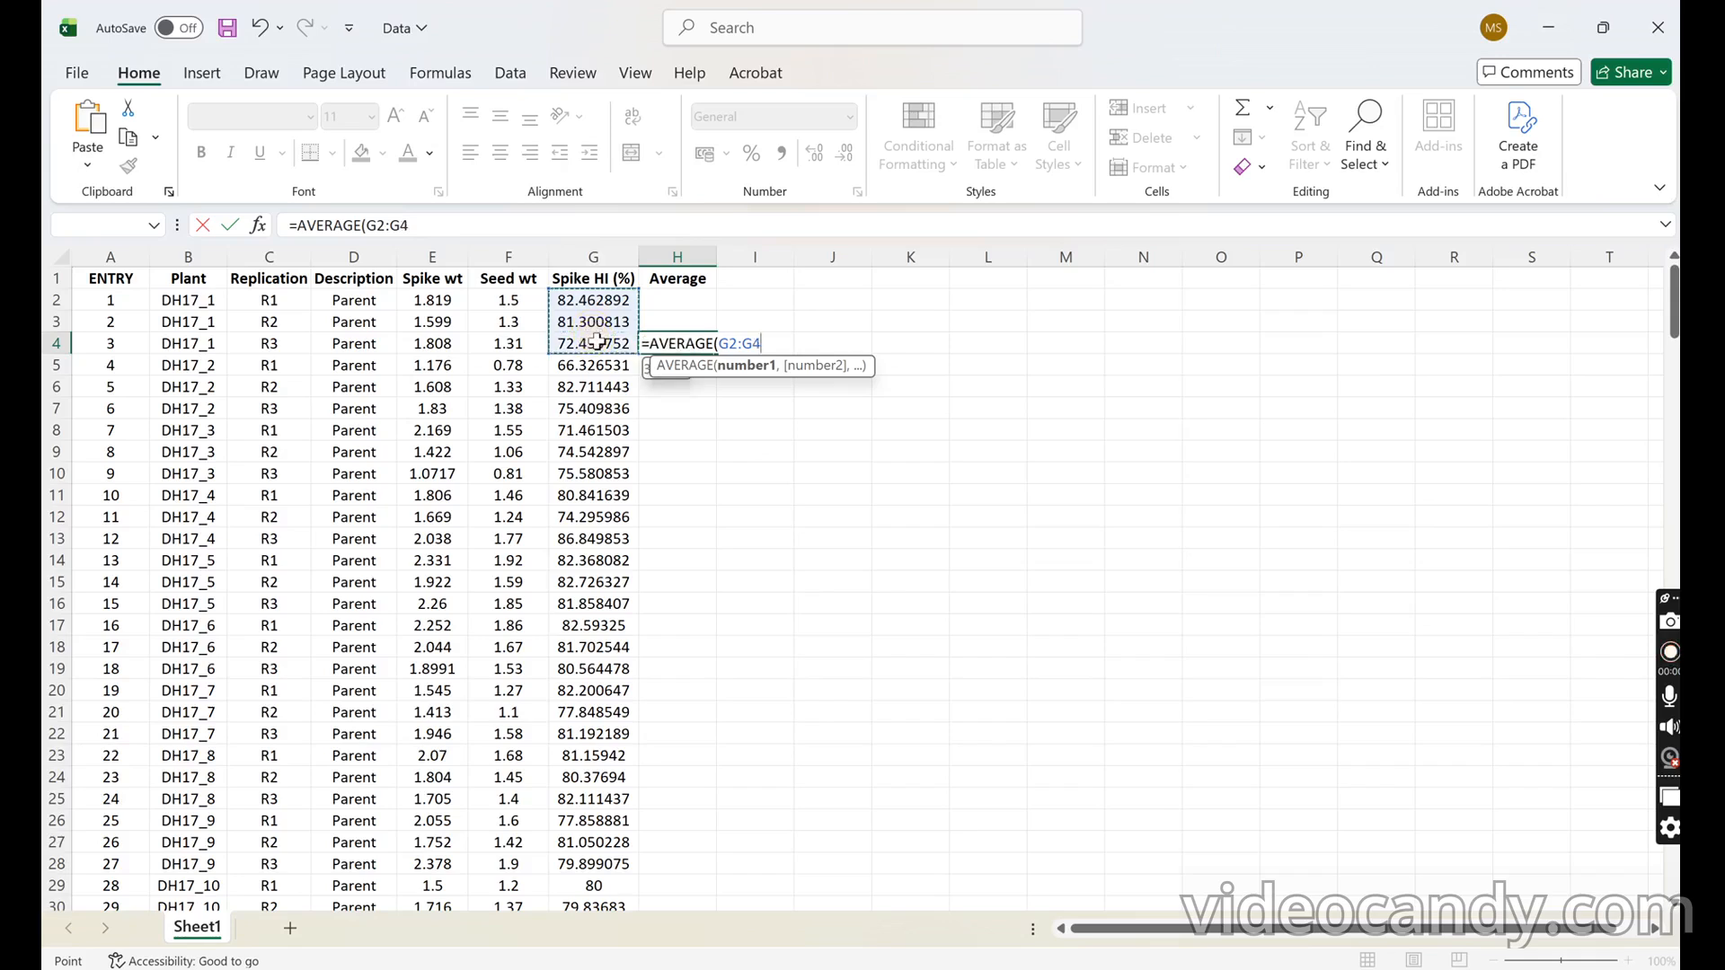
{"action": "key", "text": "Return"}
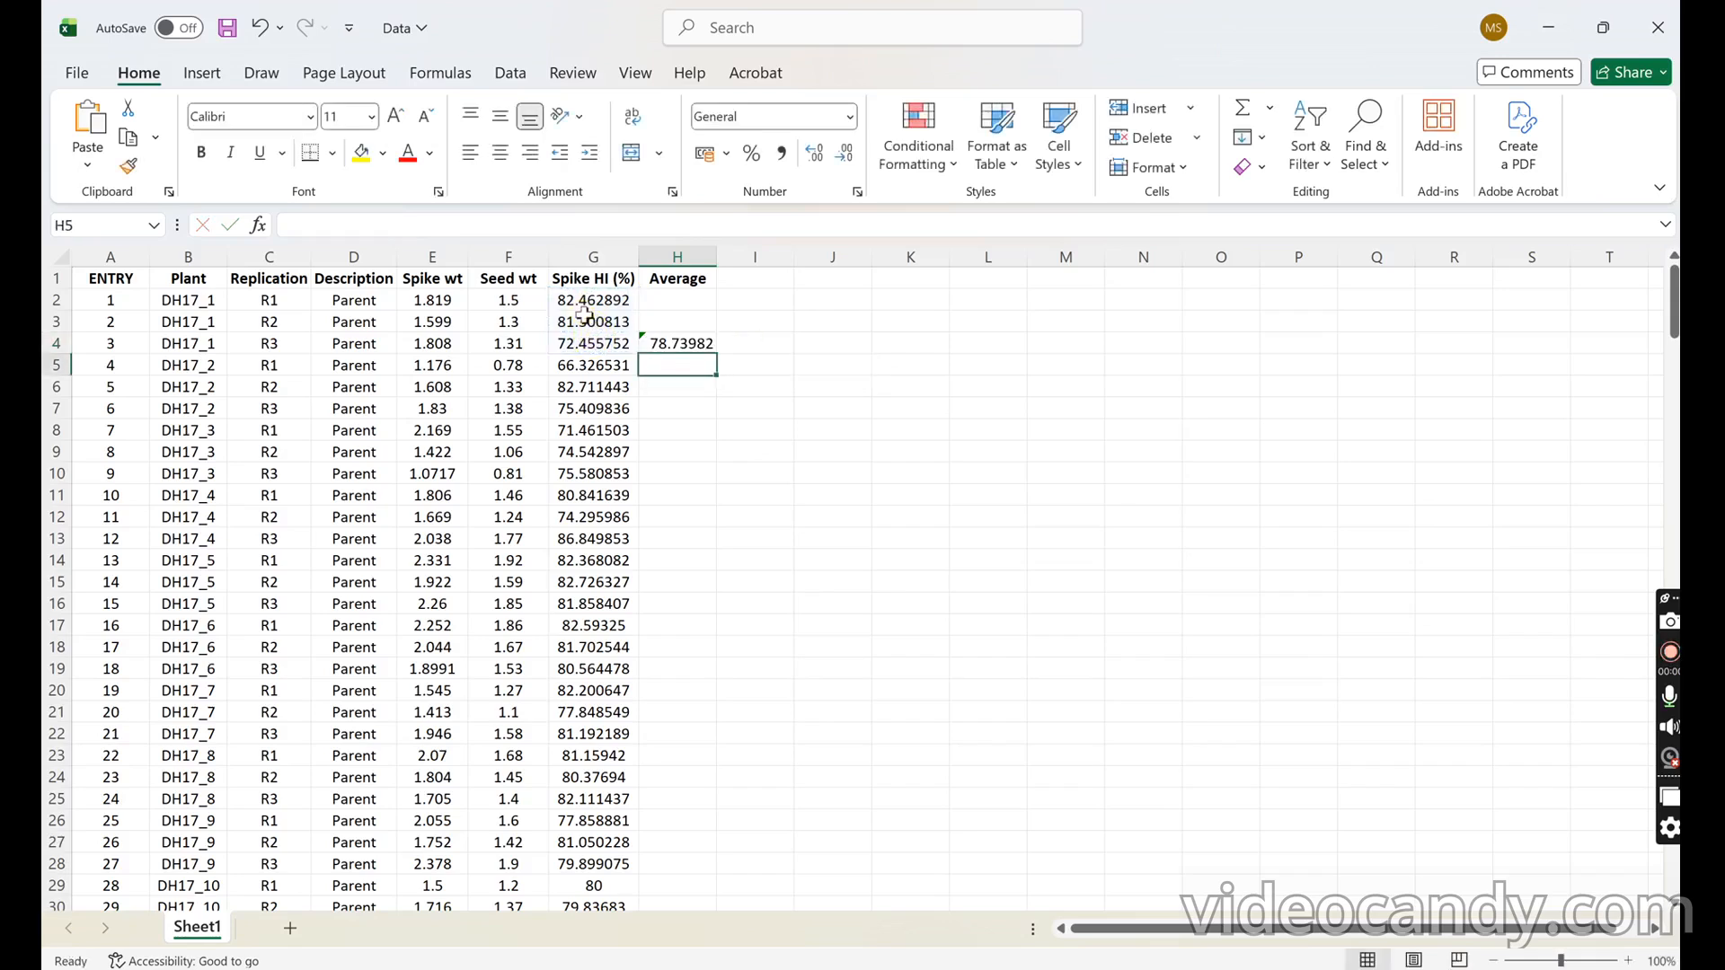
- Fill the three-row pattern of H2:H4 down the Average column to row 246
{"action": "left_click_drag", "start_coordinate": [655, 296], "coordinate": [665, 343]}
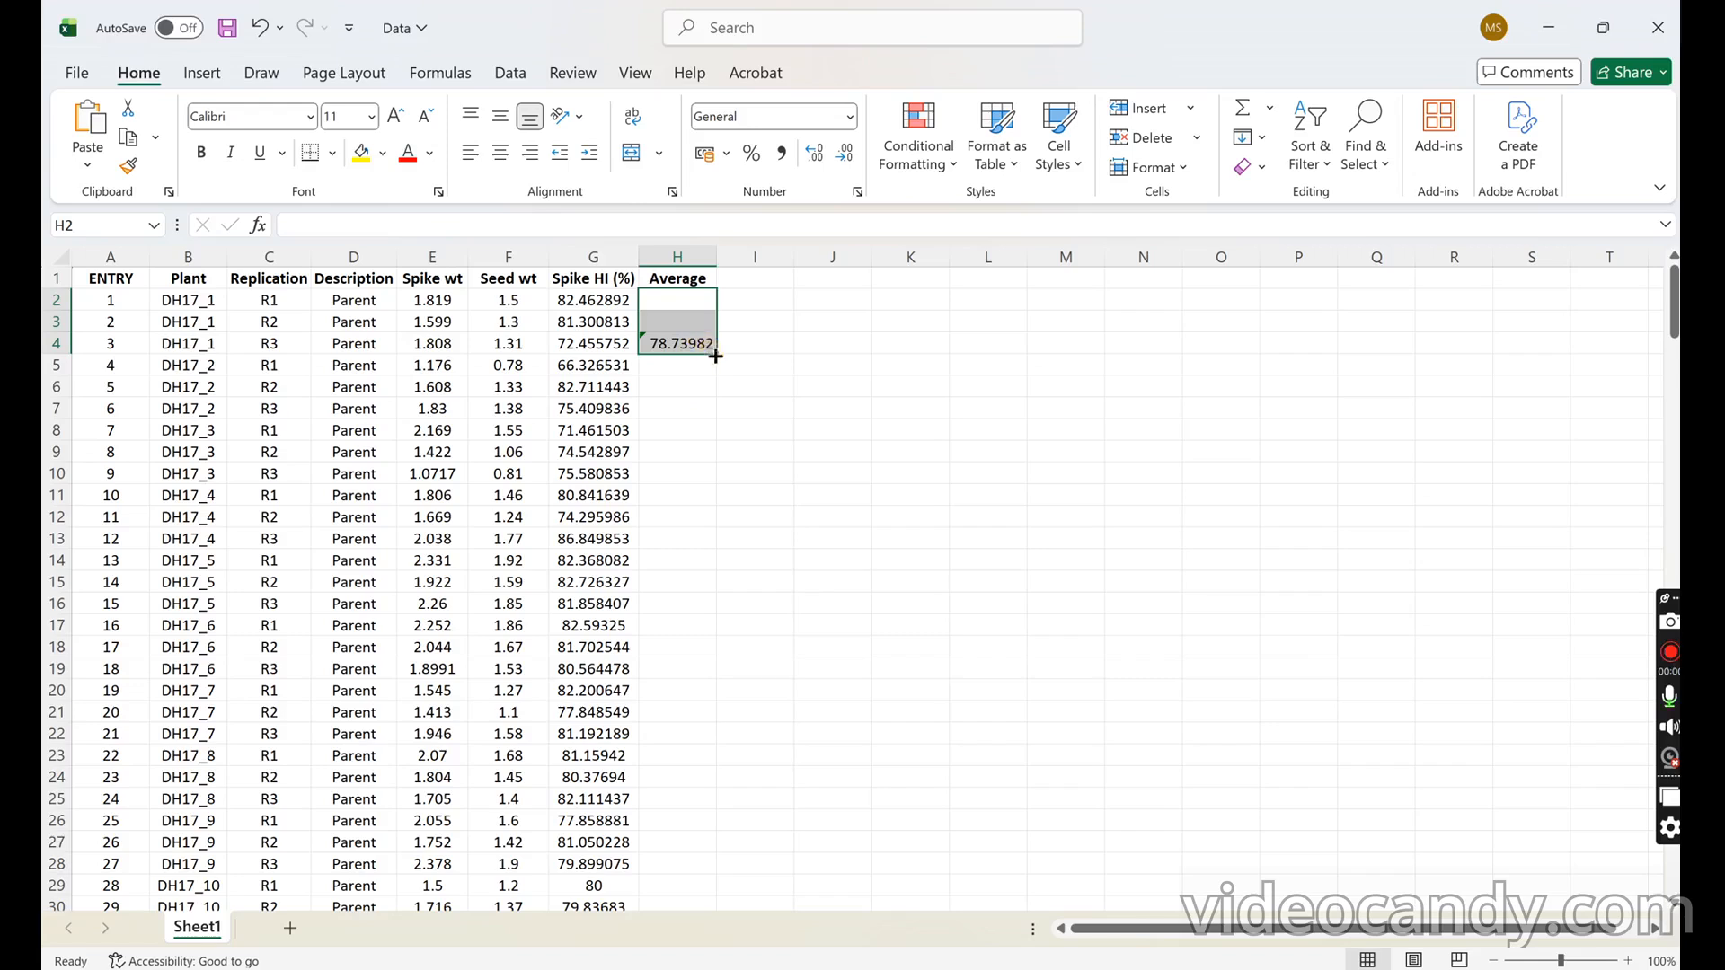
{"action": "left_click_drag", "start_coordinate": [685, 301], "coordinate": [692, 329]}
{"action": "left_click_drag", "start_coordinate": [717, 355], "coordinate": [706, 866]}
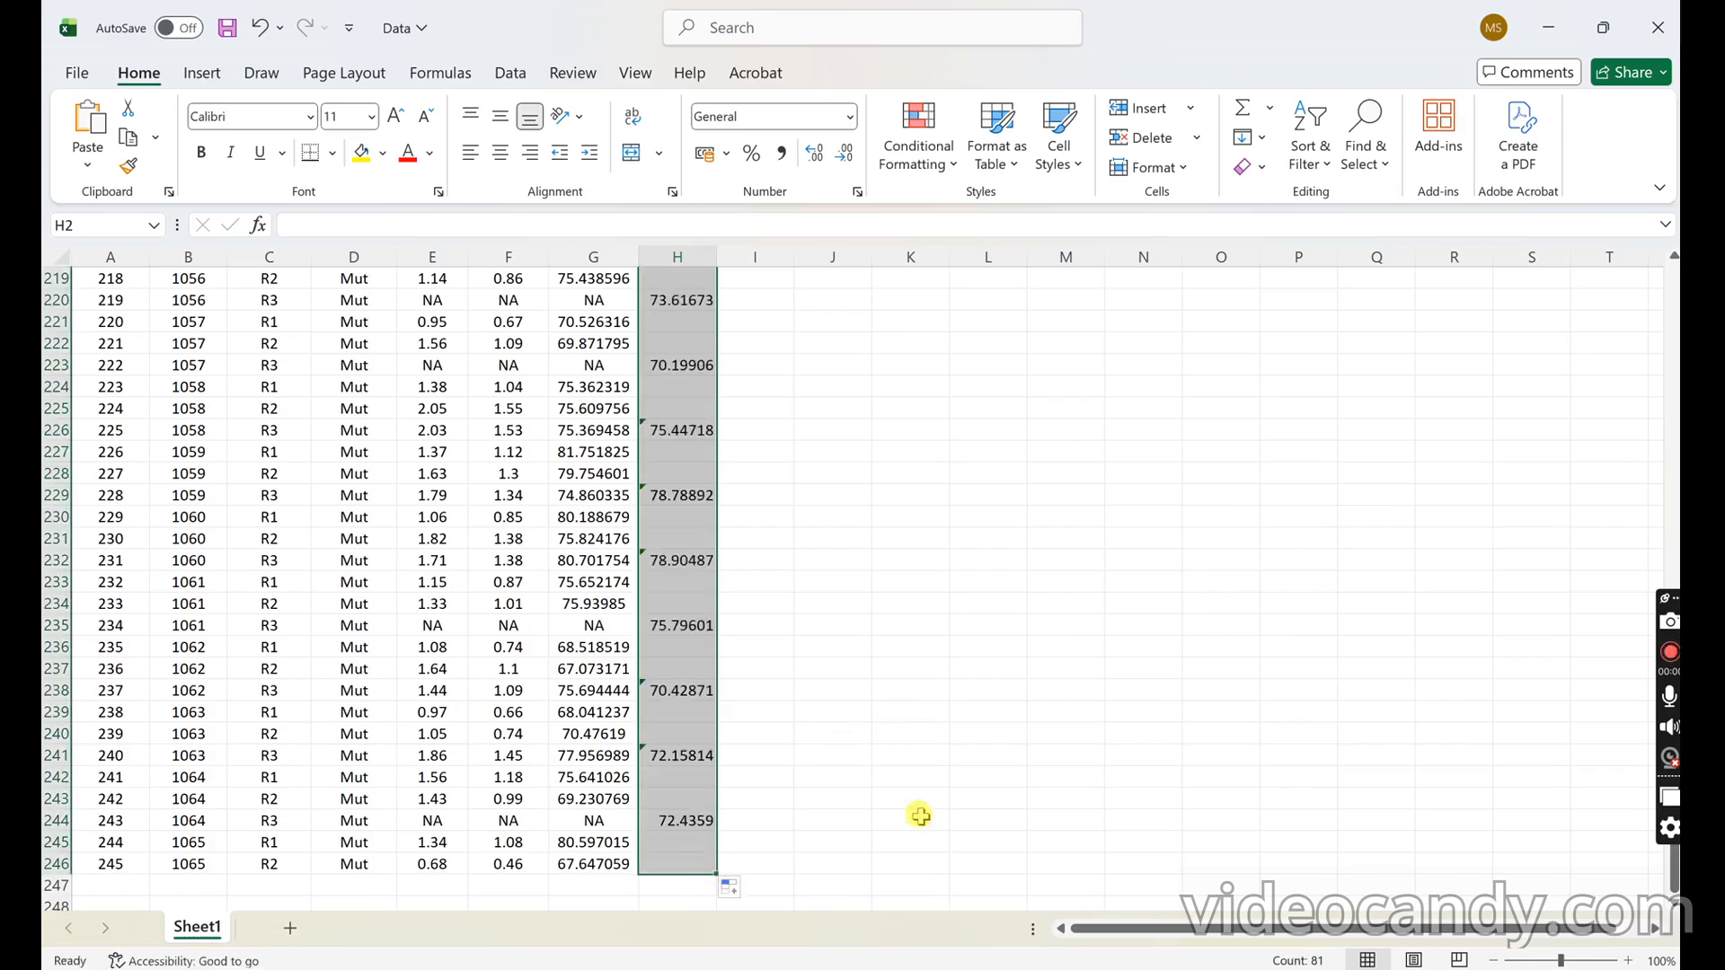
{"action": "scroll", "coordinate": [746, 849], "scroll_direction": "up", "scroll_amount": 20}
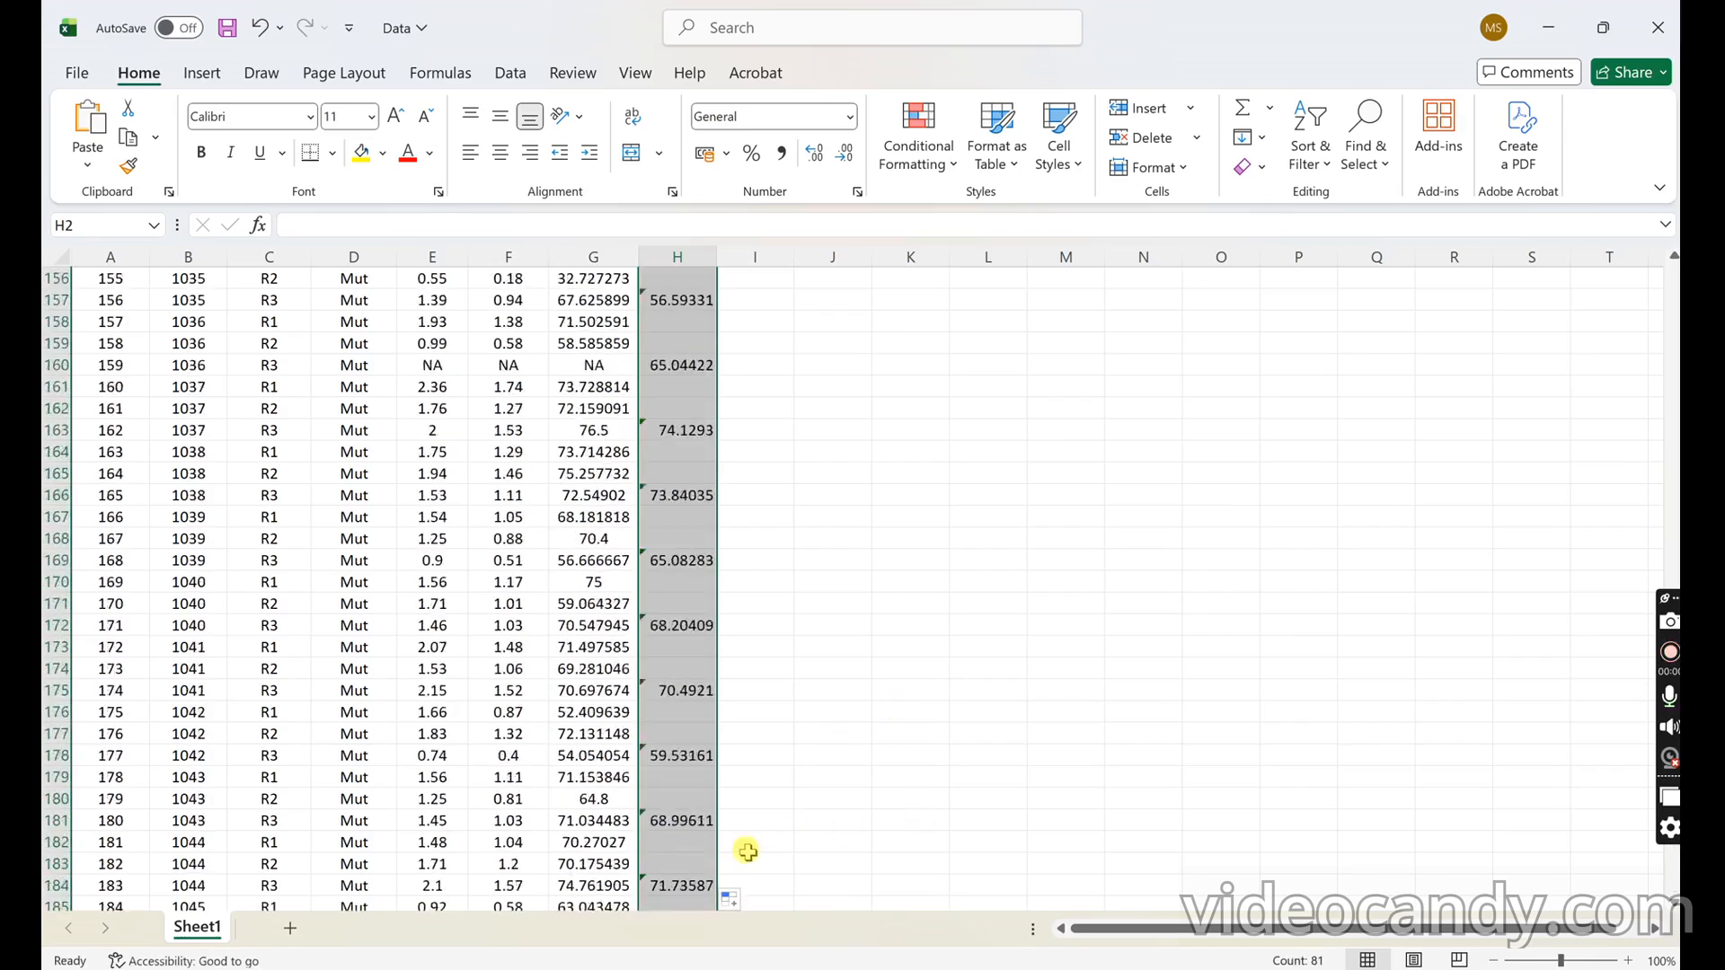
{"action": "scroll", "coordinate": [744, 847], "scroll_direction": "up", "scroll_amount": 20}
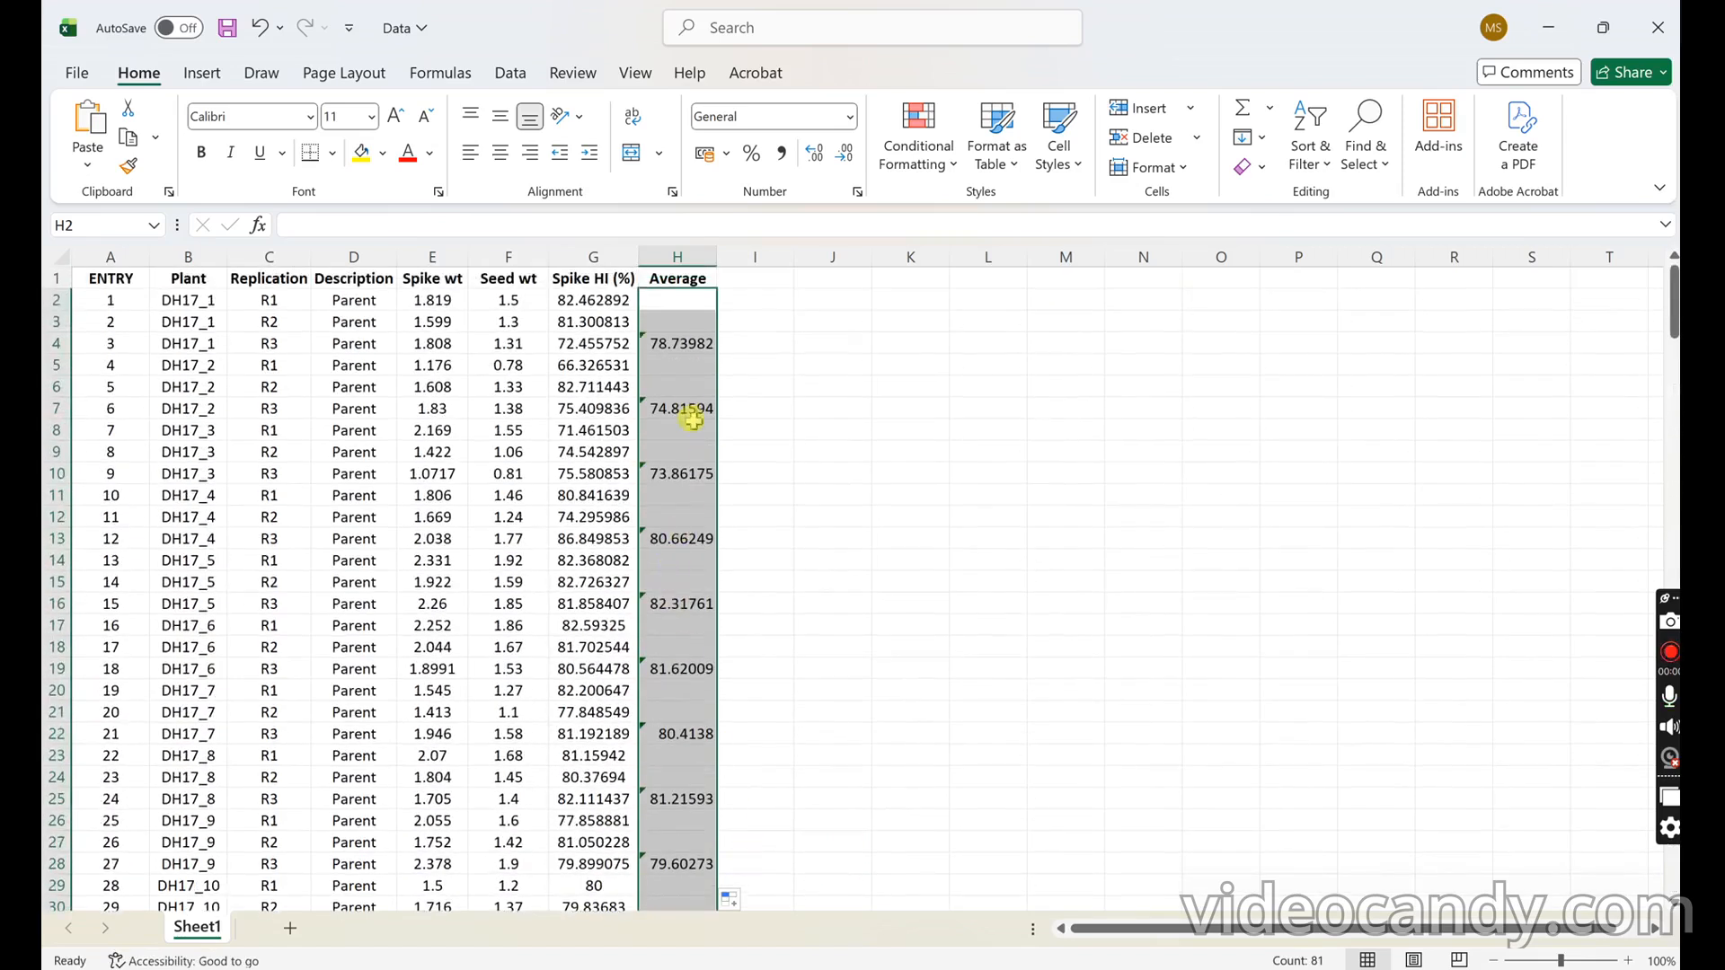
- Spot-check the filled AVERAGE formulas among the Parent, CT and Mut plants, including H61, H133, H214 and H244
{"action": "double_click", "coordinate": [692, 419]}
{"action": "scroll", "coordinate": [700, 647], "scroll_direction": "down", "scroll_amount": 14}
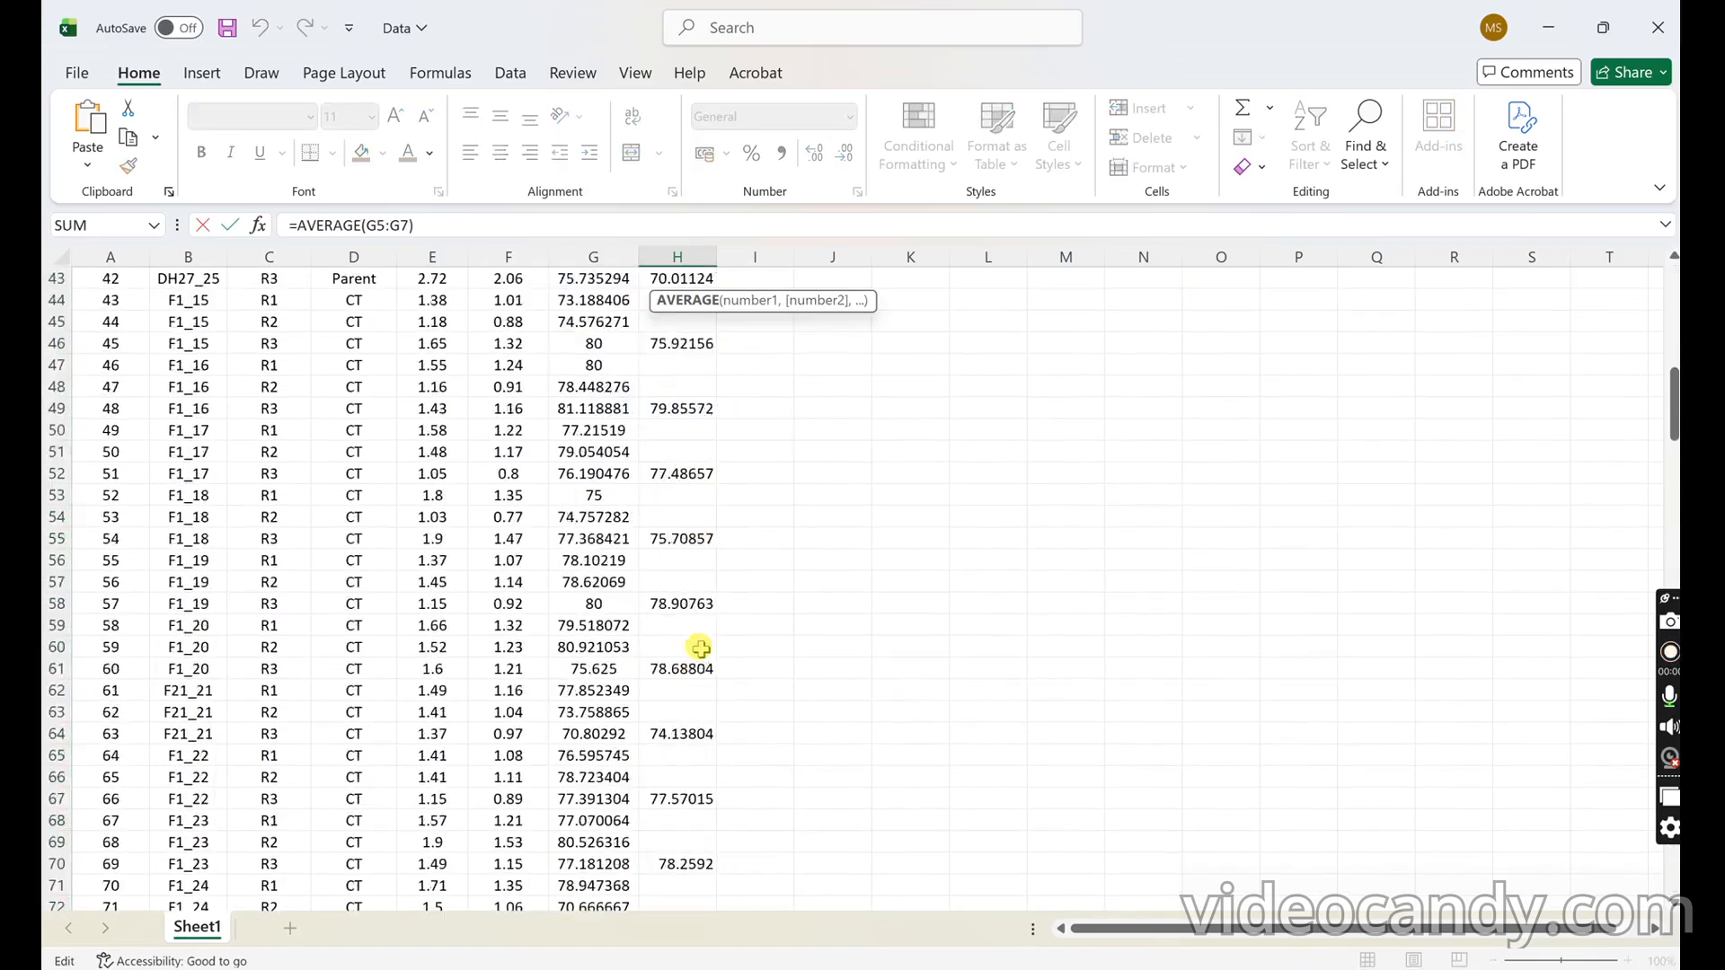
{"action": "double_click", "coordinate": [688, 668]}
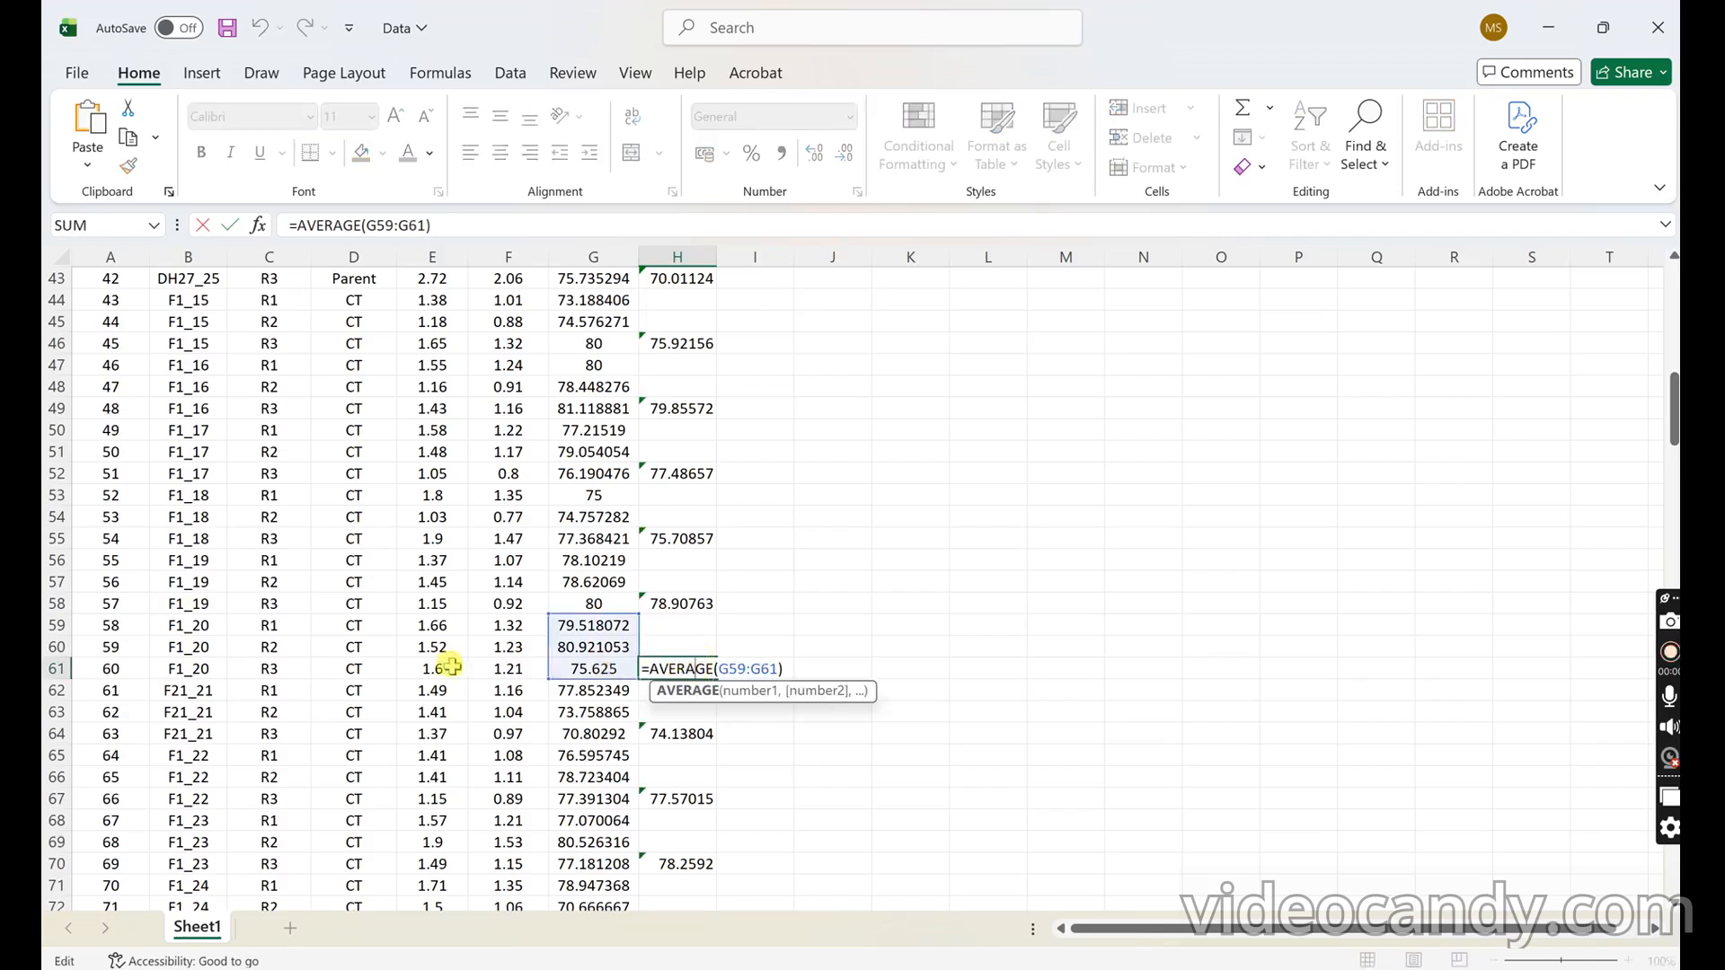
{"action": "scroll", "coordinate": [688, 733], "scroll_direction": "down", "scroll_amount": 20}
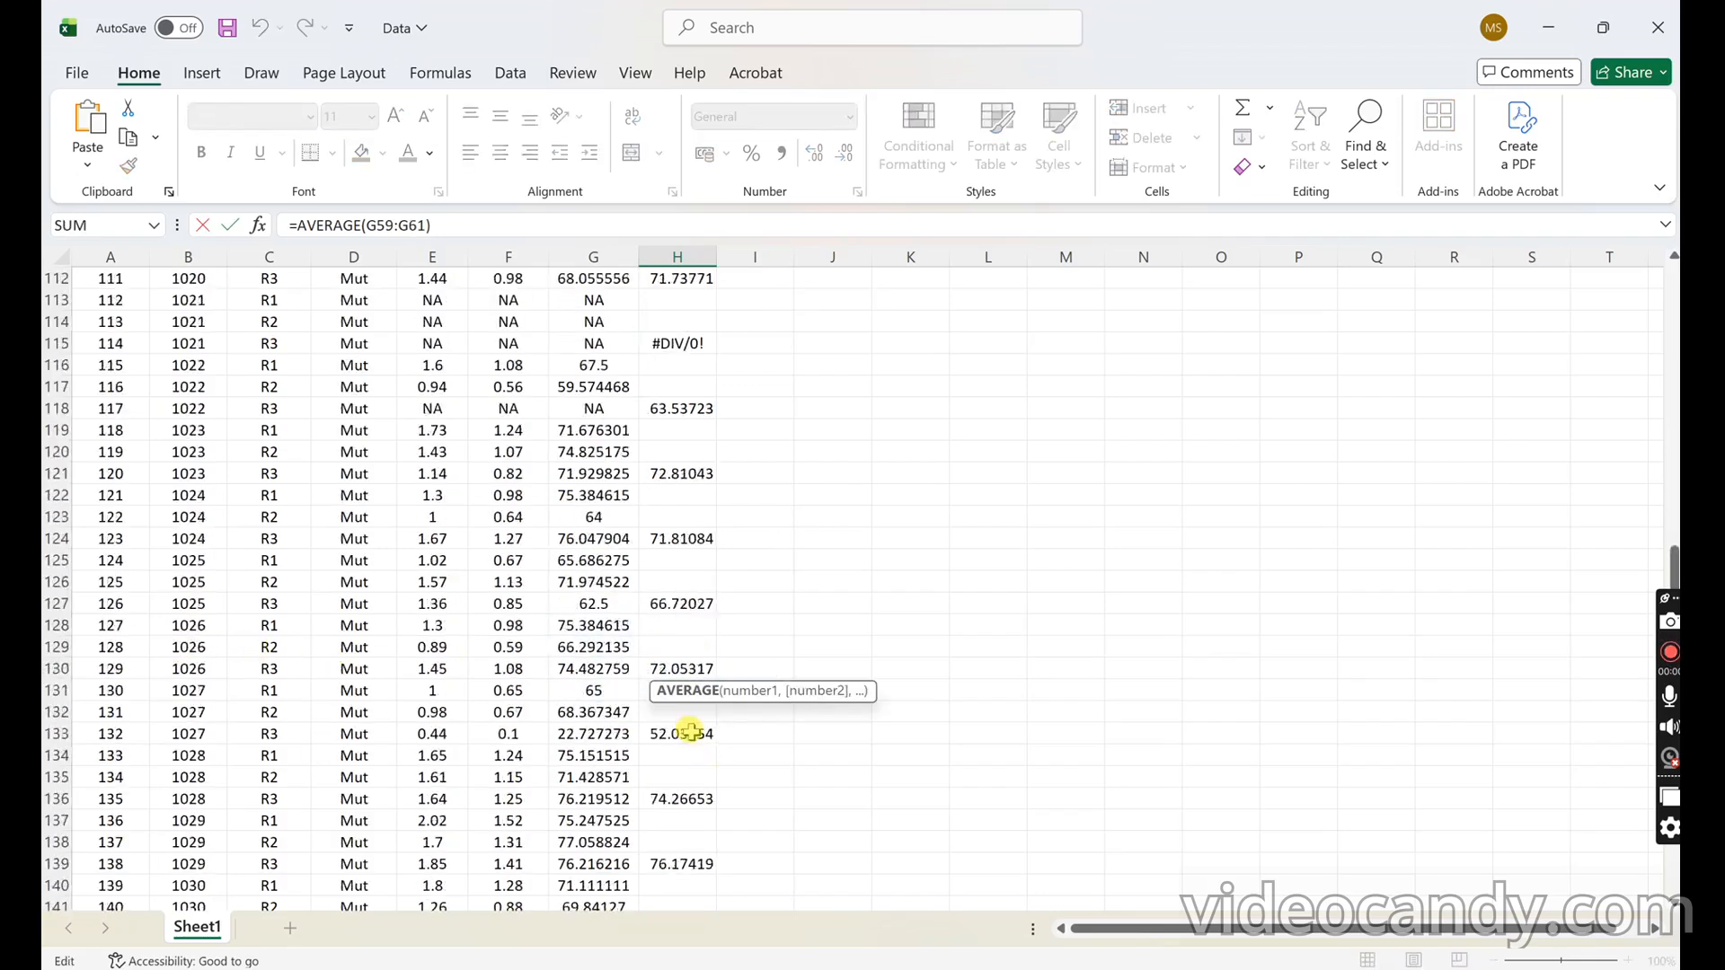
{"action": "double_click", "coordinate": [687, 734]}
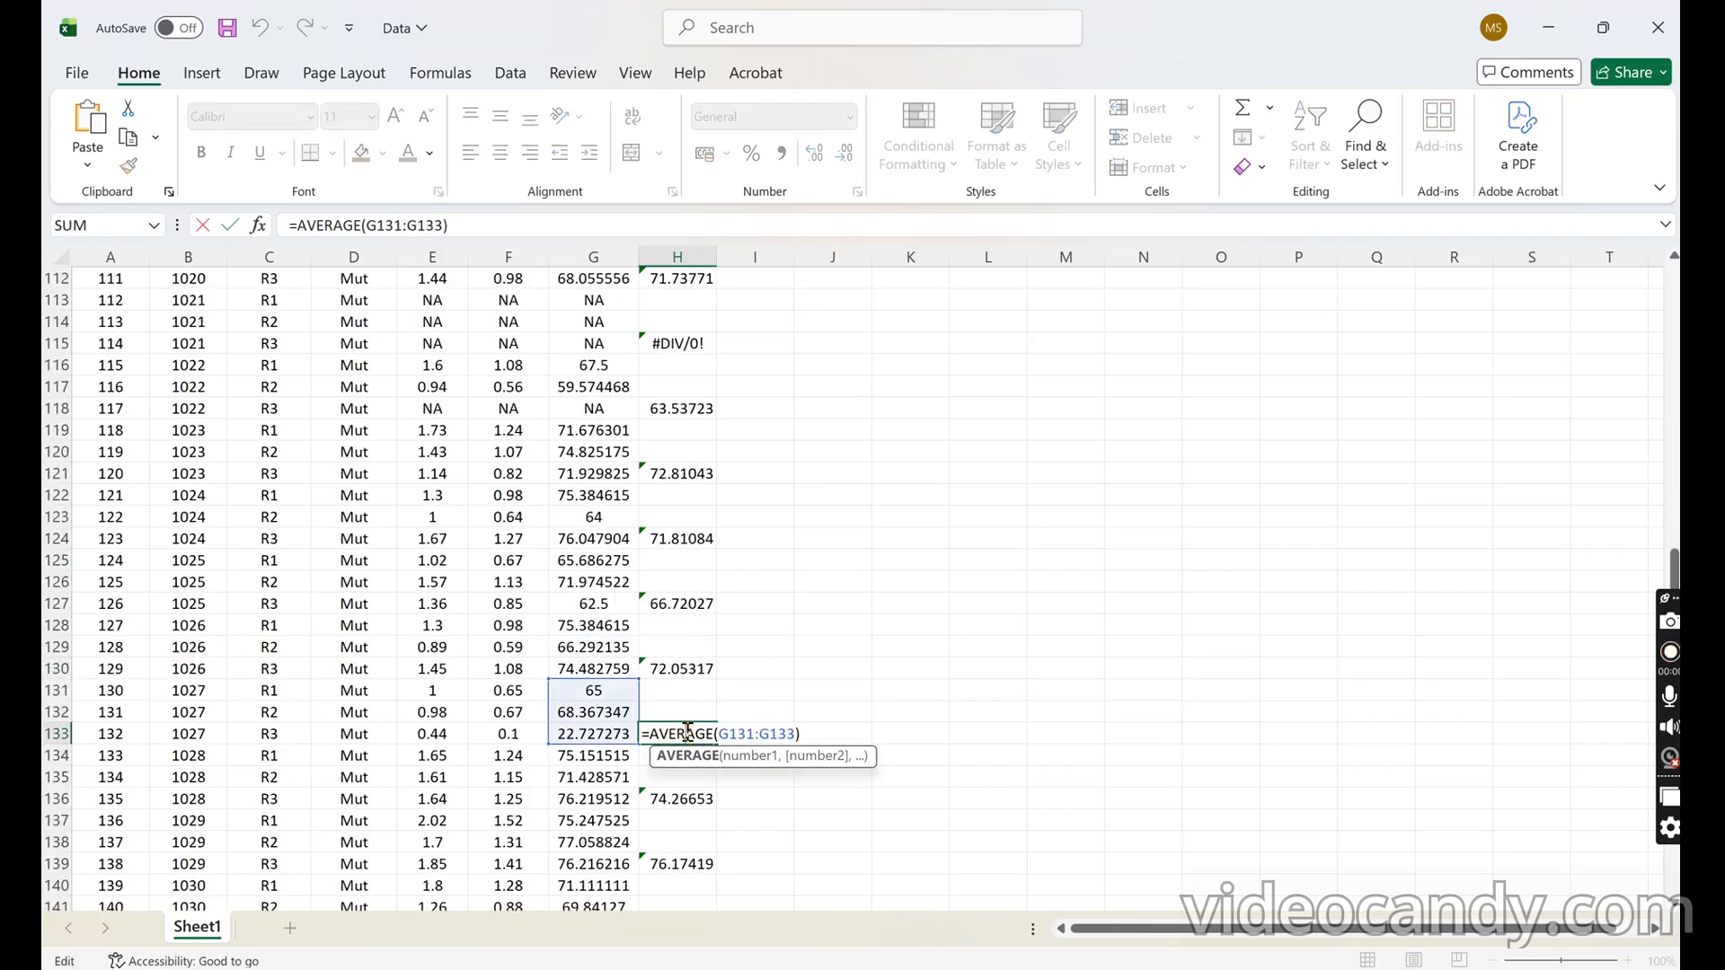
{"action": "scroll", "coordinate": [687, 734], "scroll_direction": "down", "scroll_amount": 20}
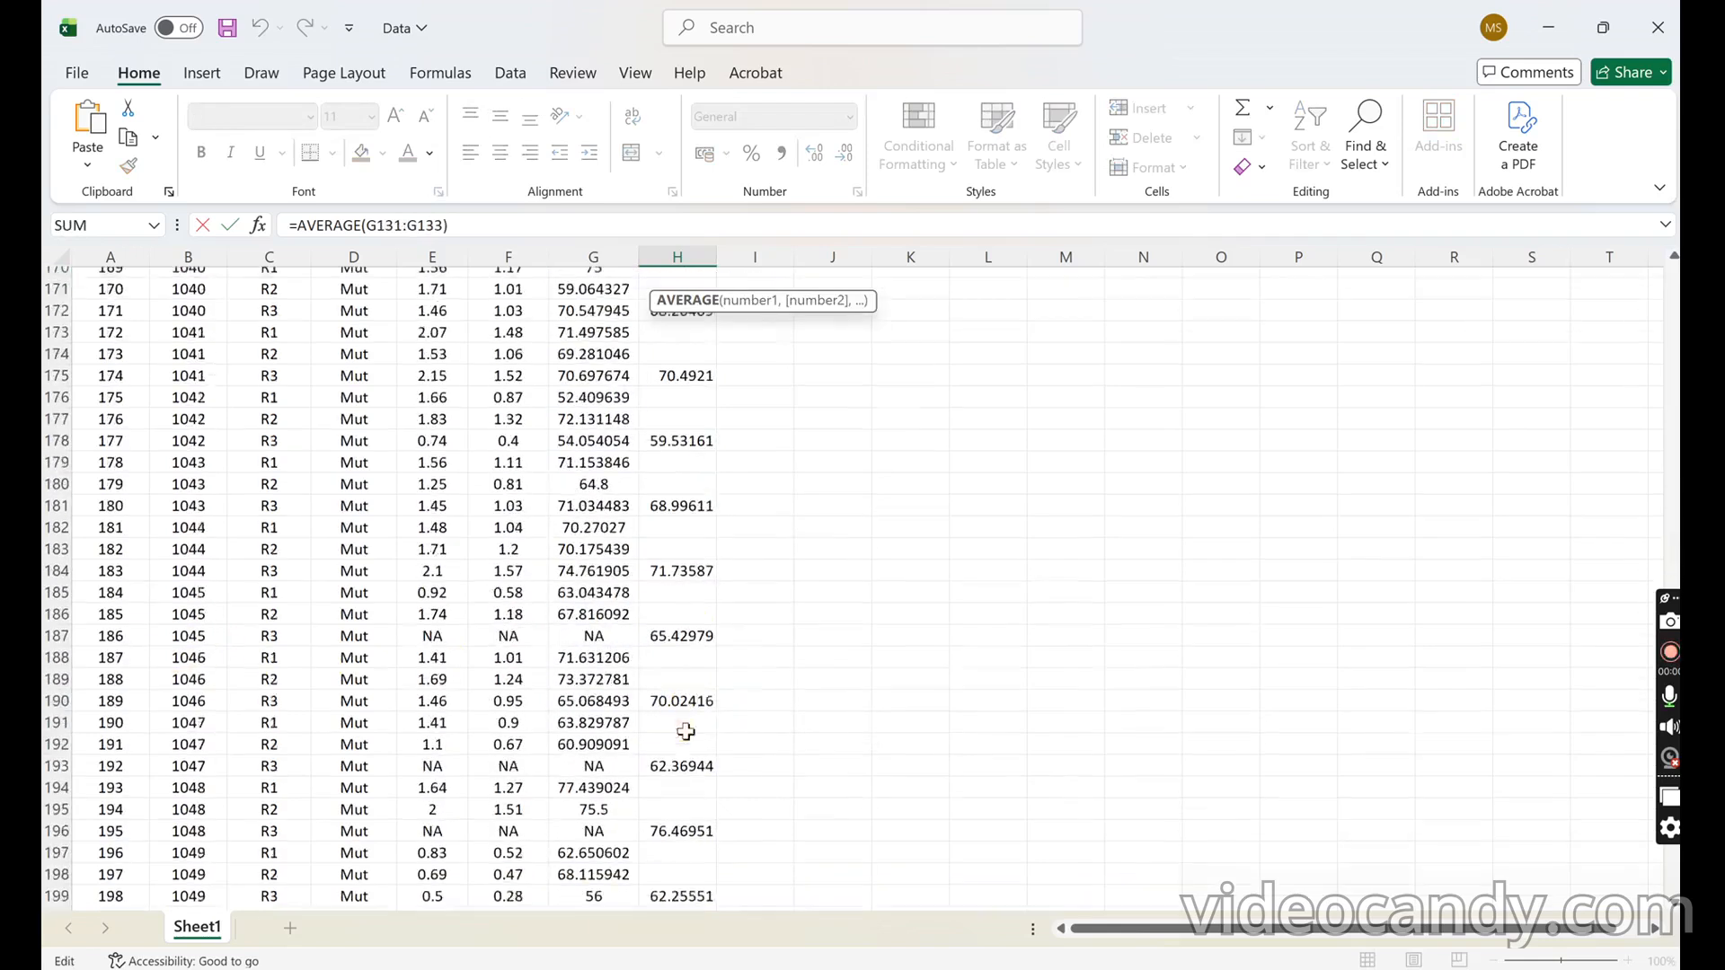
{"action": "left_click", "coordinate": [702, 798]}
{"action": "double_click", "coordinate": [701, 798]}
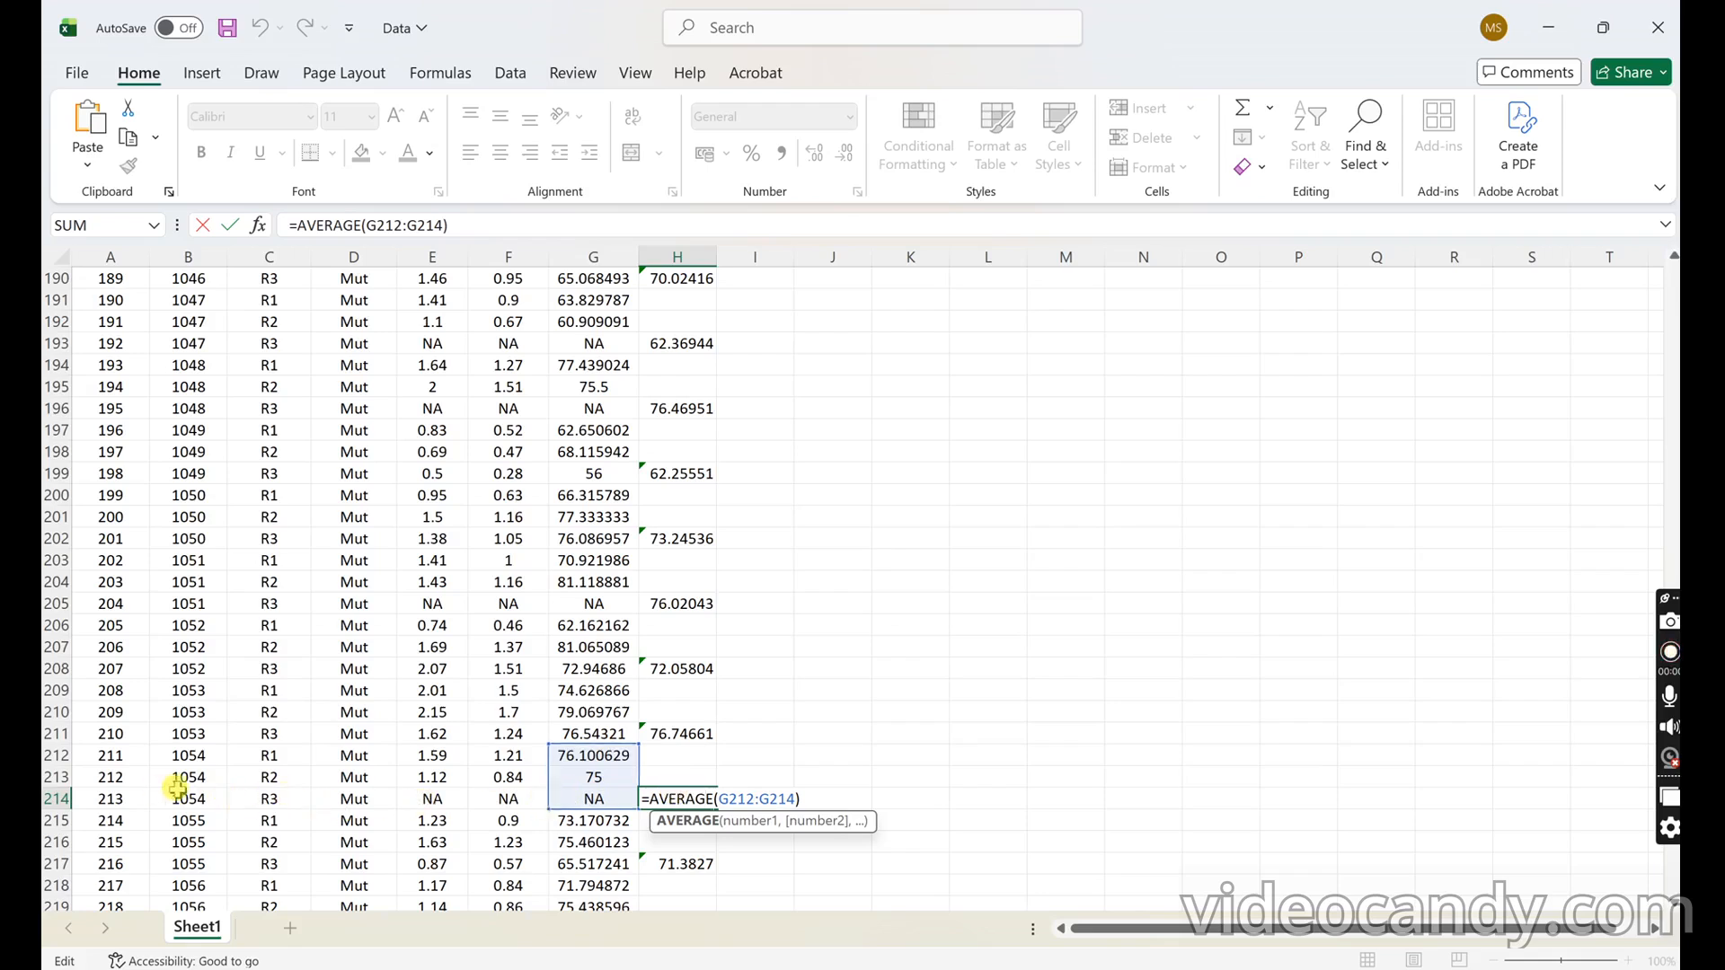
{"action": "scroll", "coordinate": [689, 802], "scroll_direction": "down", "scroll_amount": 8}
{"action": "scroll", "coordinate": [690, 803], "scroll_direction": "down", "scroll_amount": 7}
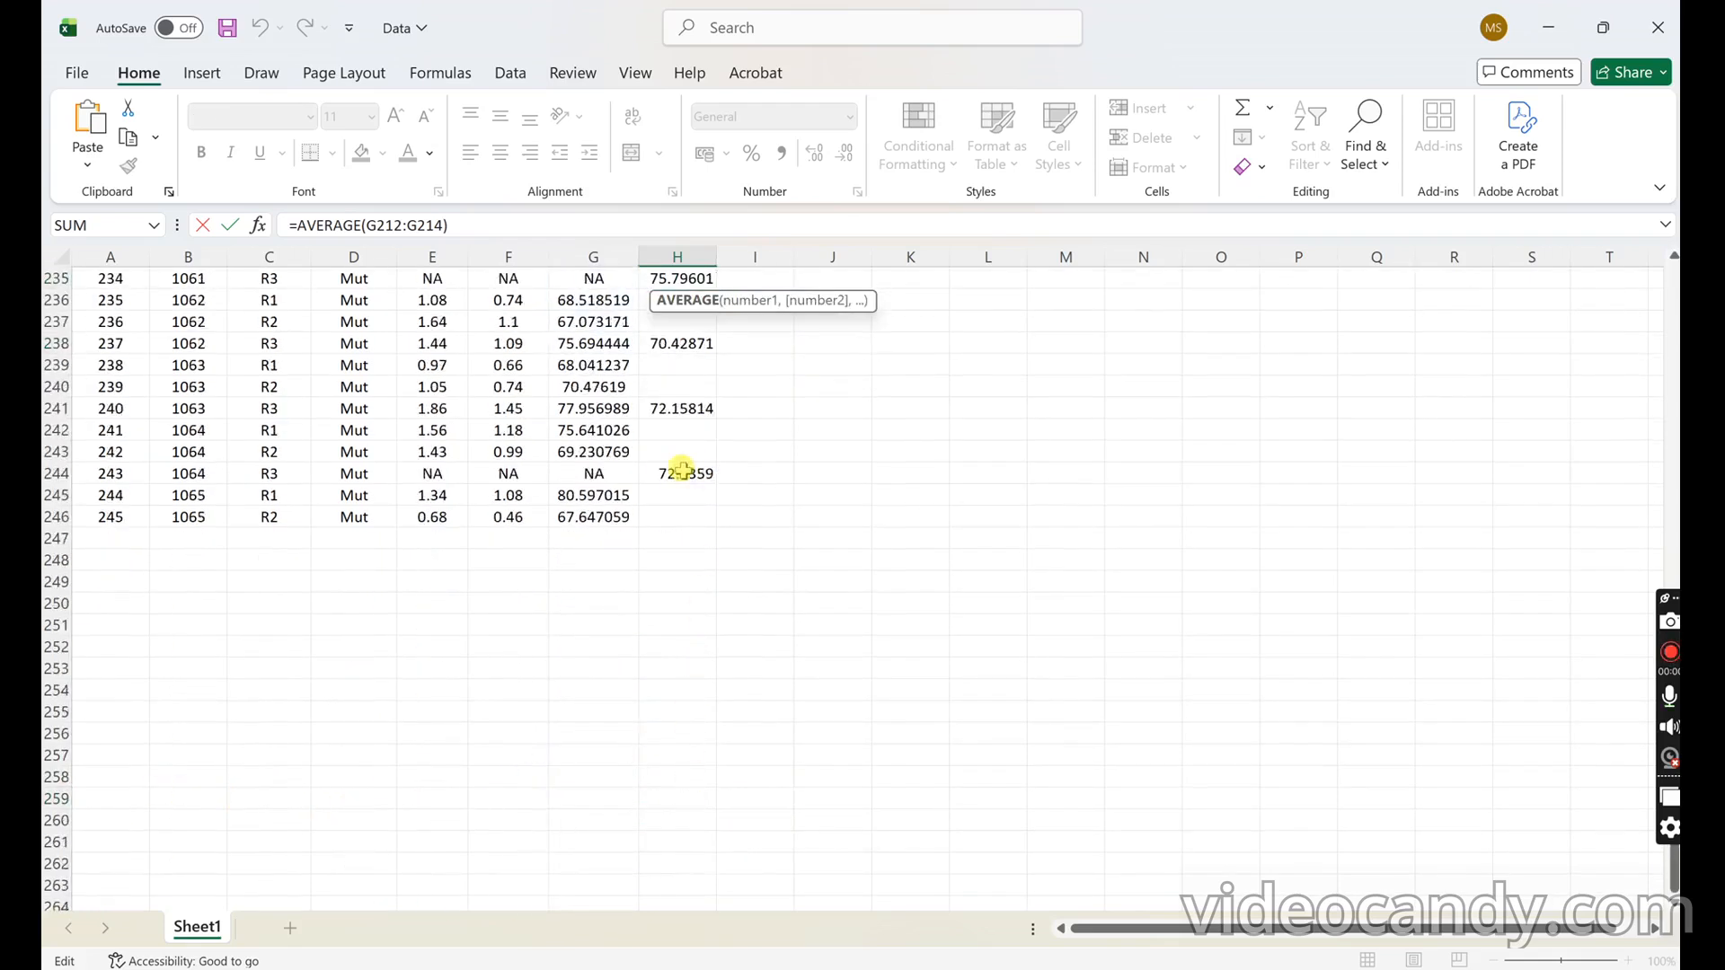
{"action": "left_click", "coordinate": [685, 470]}
{"action": "double_click", "coordinate": [684, 470]}
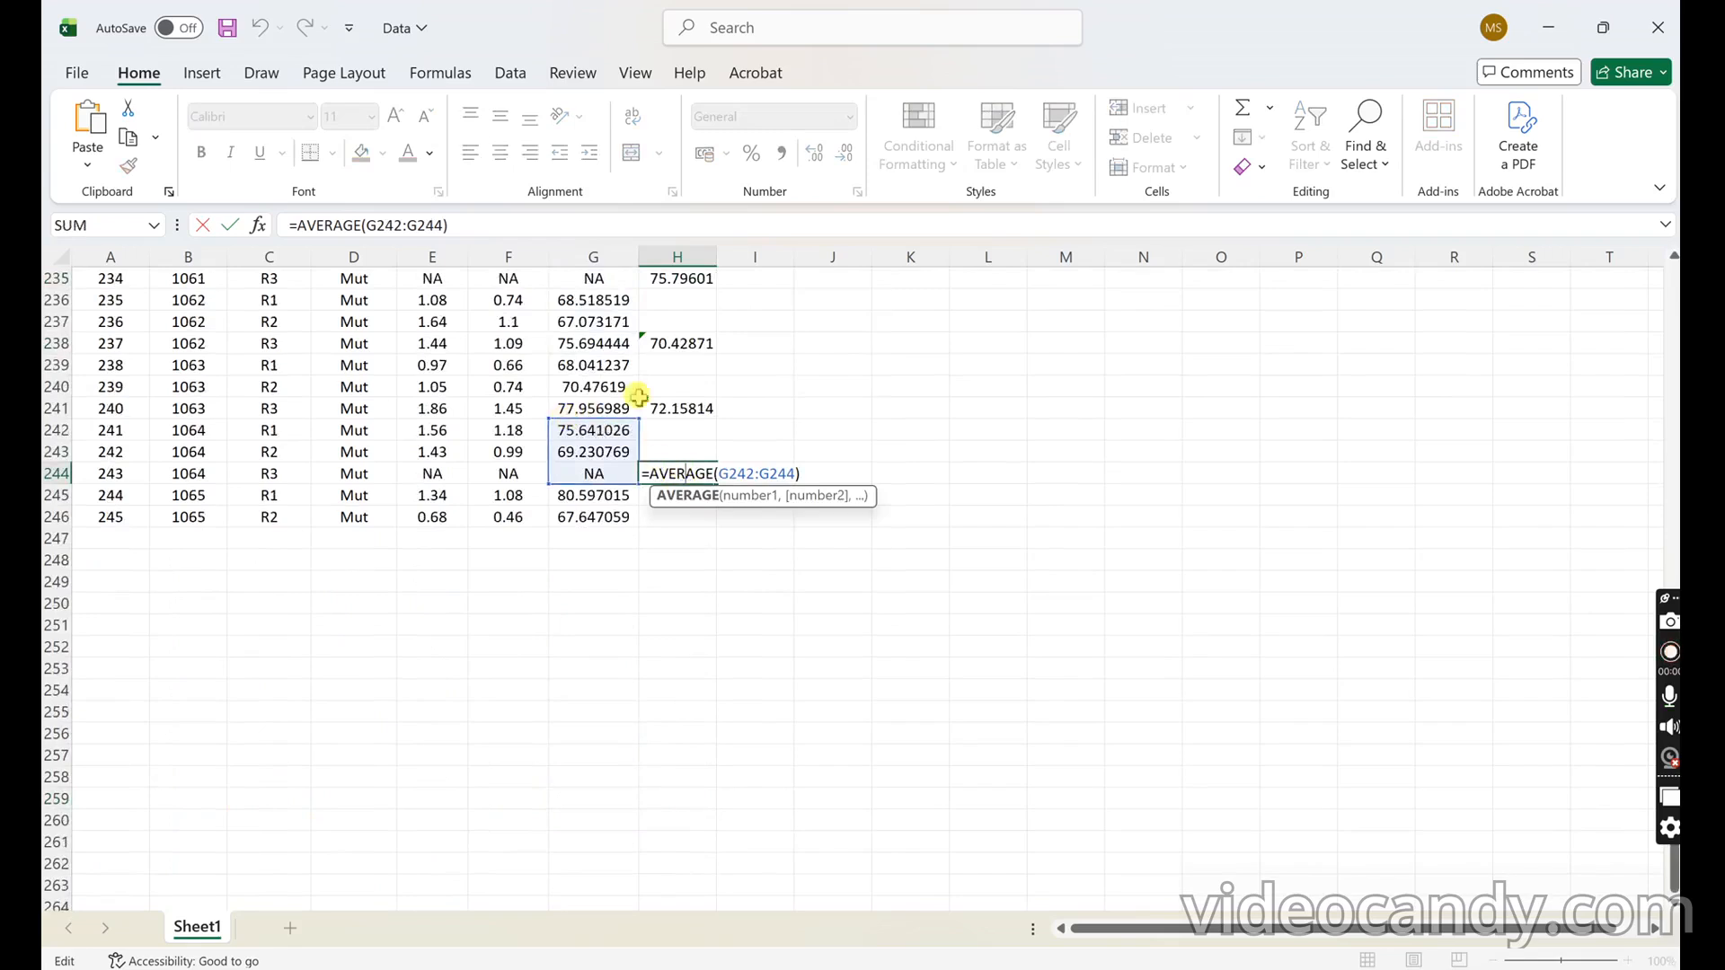
- Check that the AVERAGE formulas in H229, H235, H238 and H241 each cover all three replications of their plant
{"action": "scroll", "coordinate": [674, 422], "scroll_direction": "up", "scroll_amount": 4}
{"action": "double_click", "coordinate": [677, 412]}
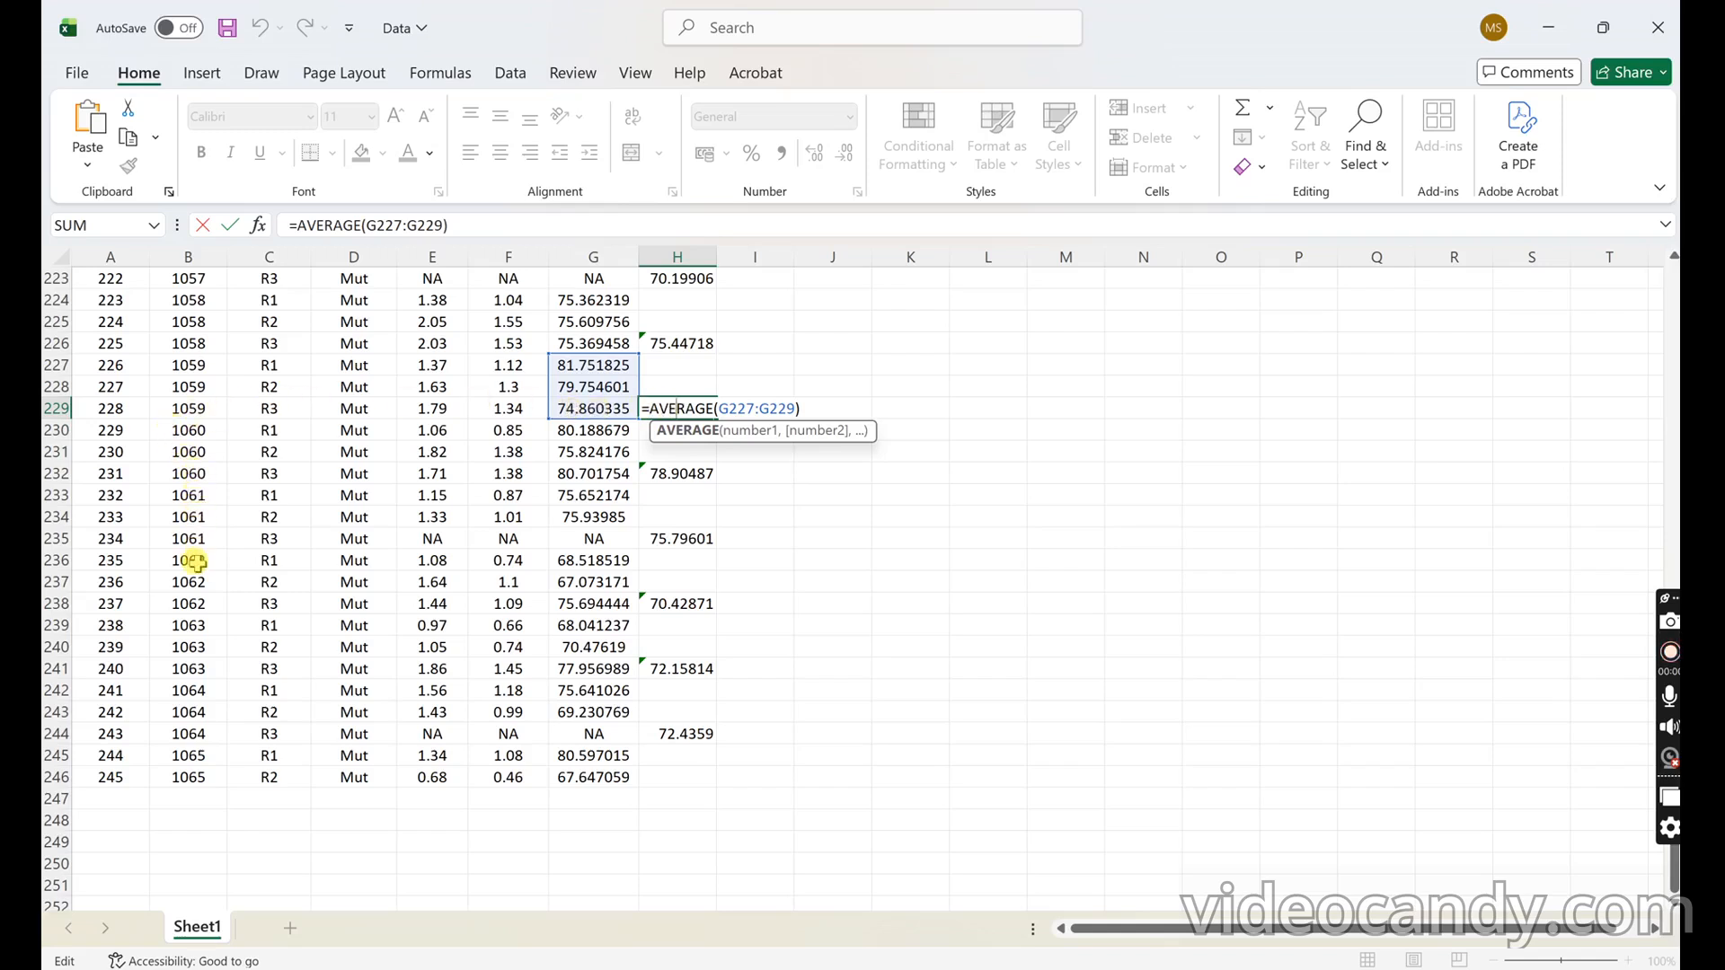
{"action": "left_click", "coordinate": [663, 539]}
{"action": "double_click", "coordinate": [663, 539]}
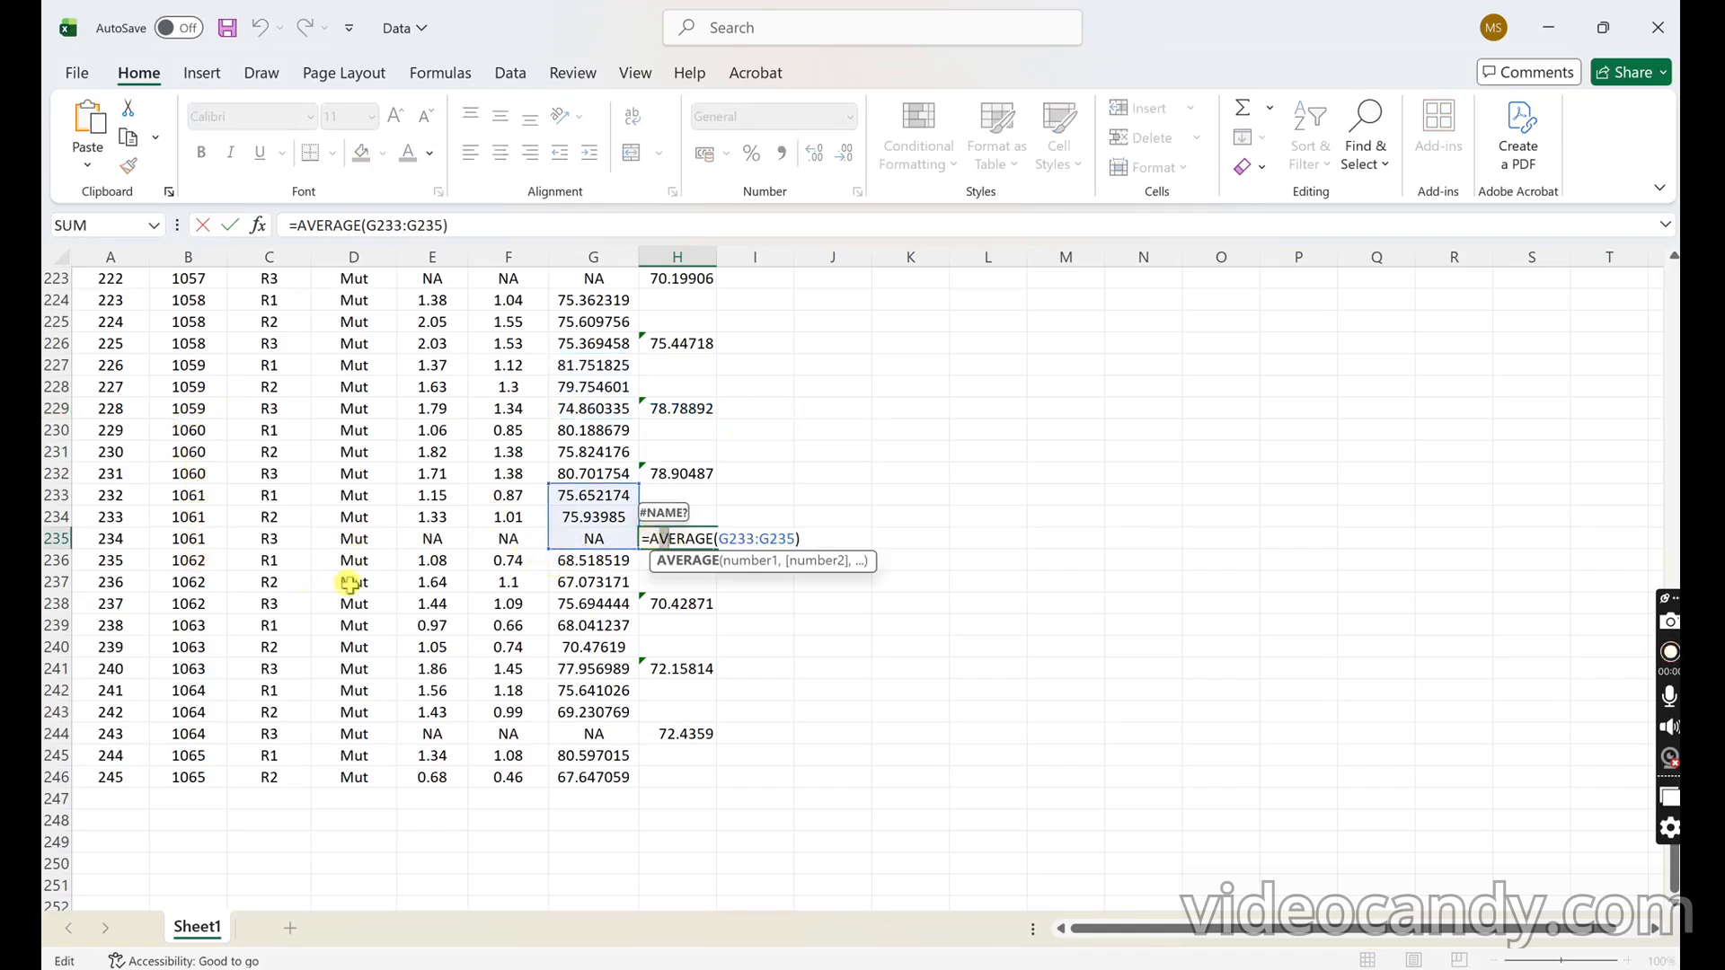
{"action": "left_click", "coordinate": [688, 604]}
{"action": "double_click", "coordinate": [687, 604]}
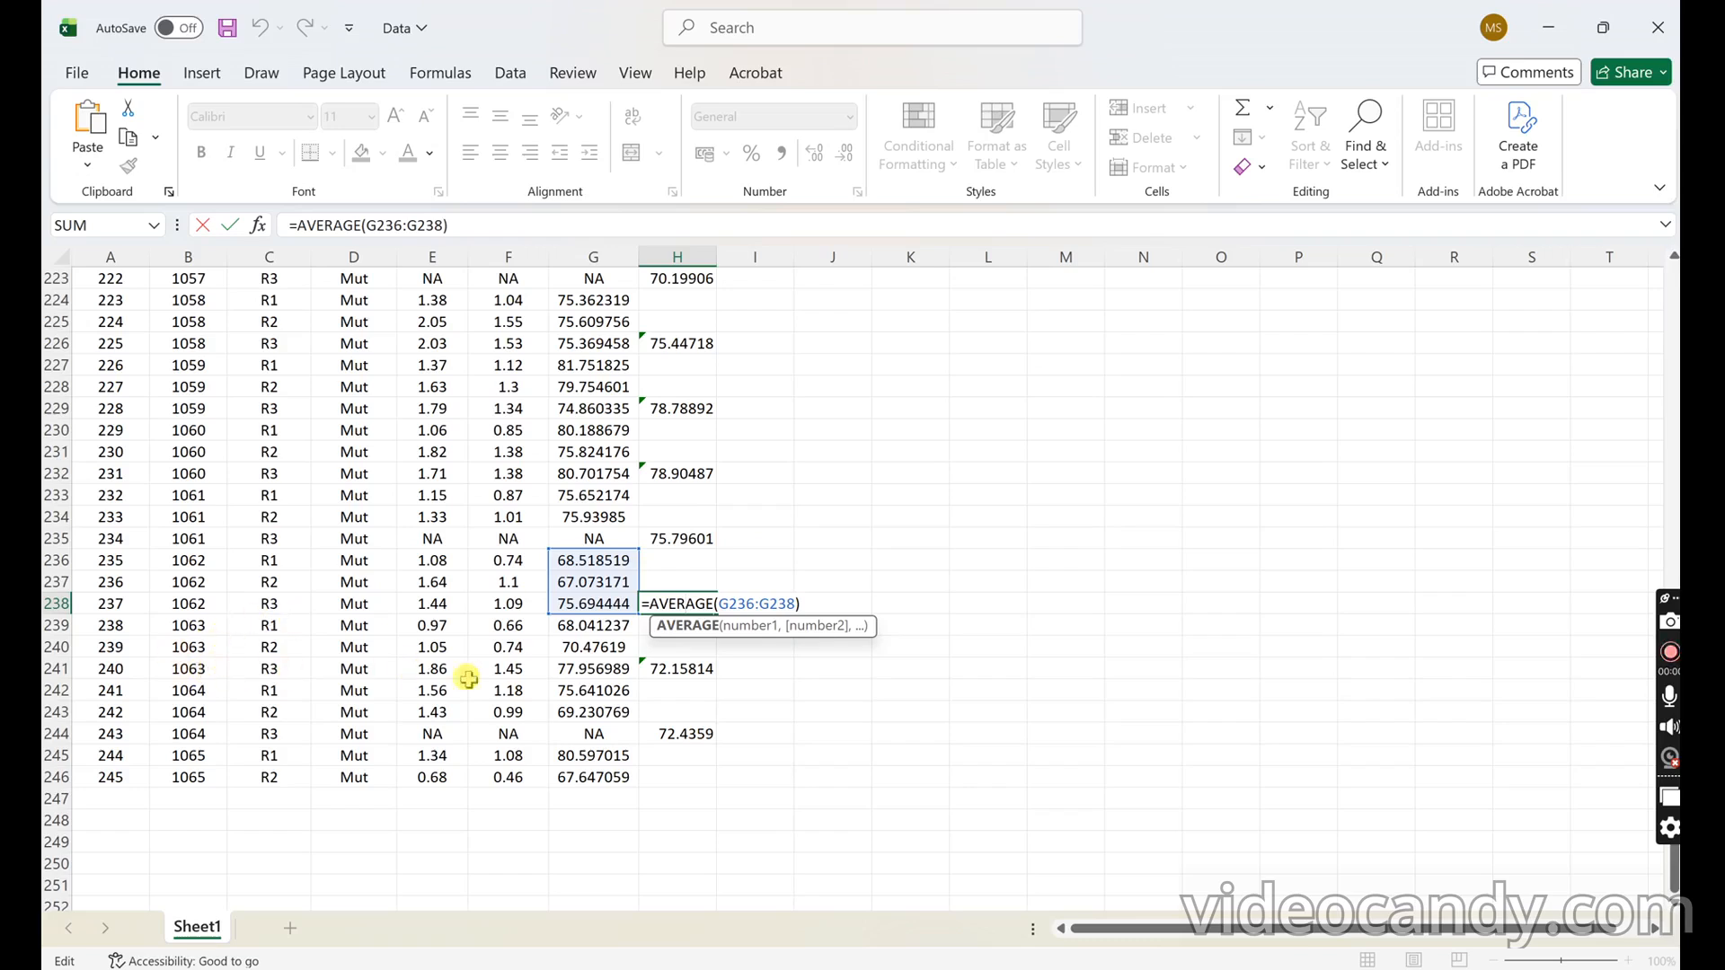
{"action": "left_click", "coordinate": [670, 666]}
{"action": "double_click", "coordinate": [670, 666]}
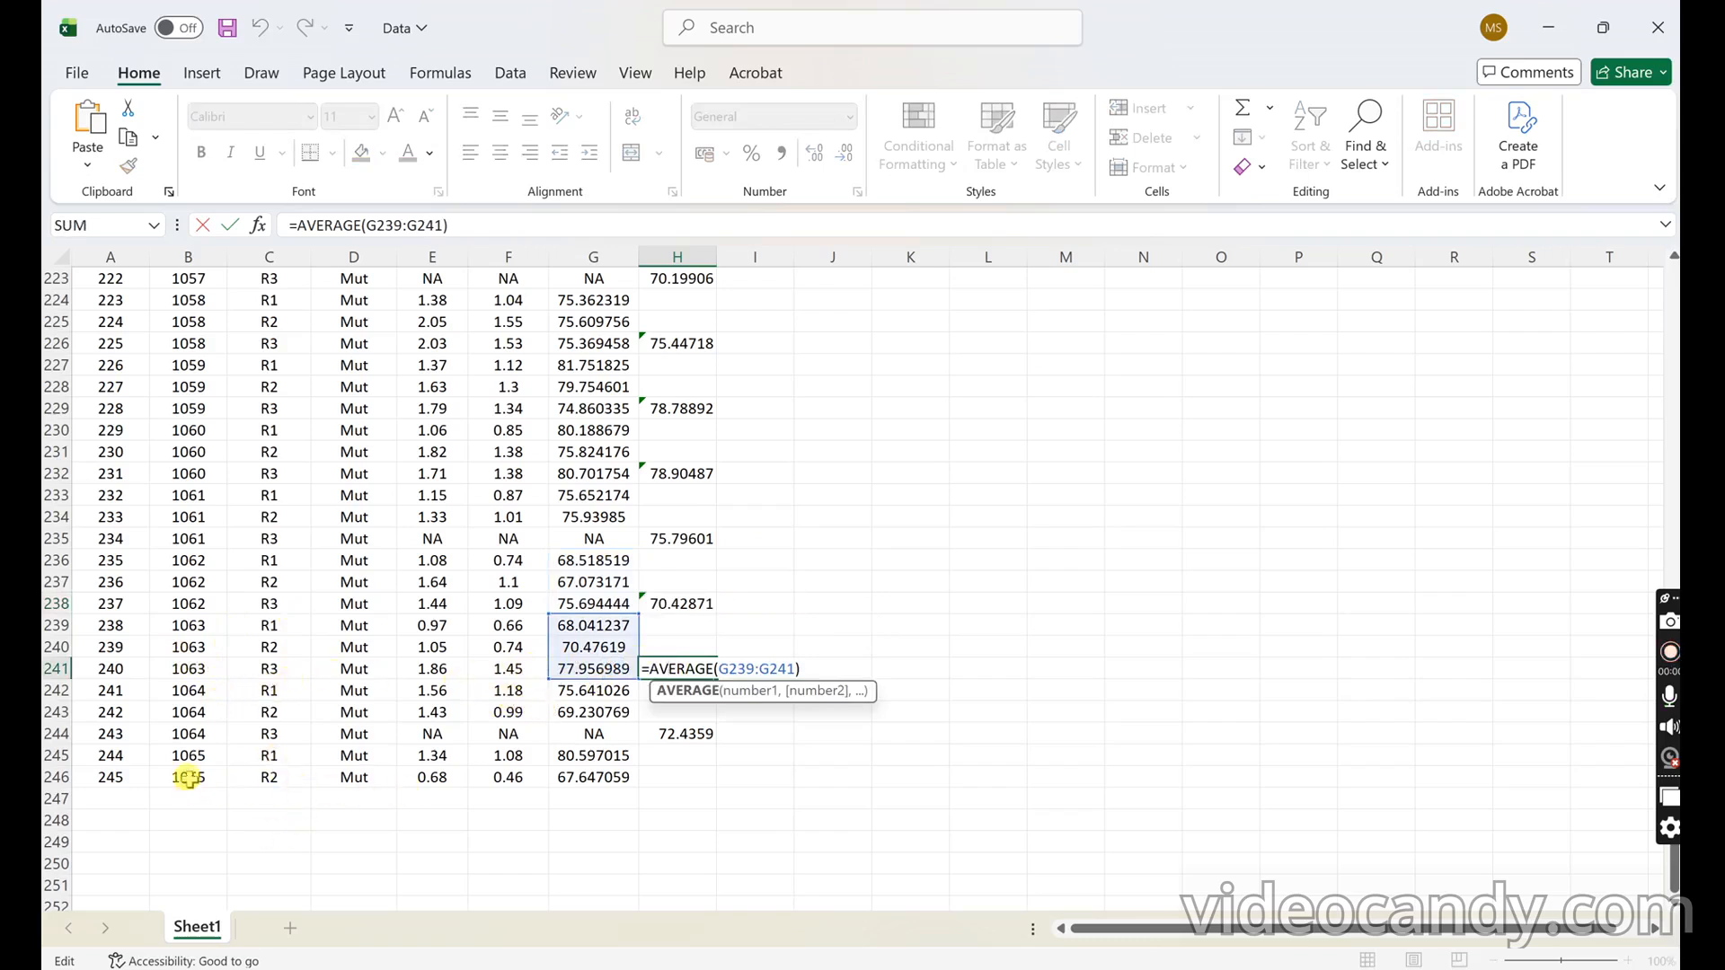
- Add entry 246 in row 247 for plant 1065, with replication R3 and description Mut
{"action": "left_click", "coordinate": [112, 797]}
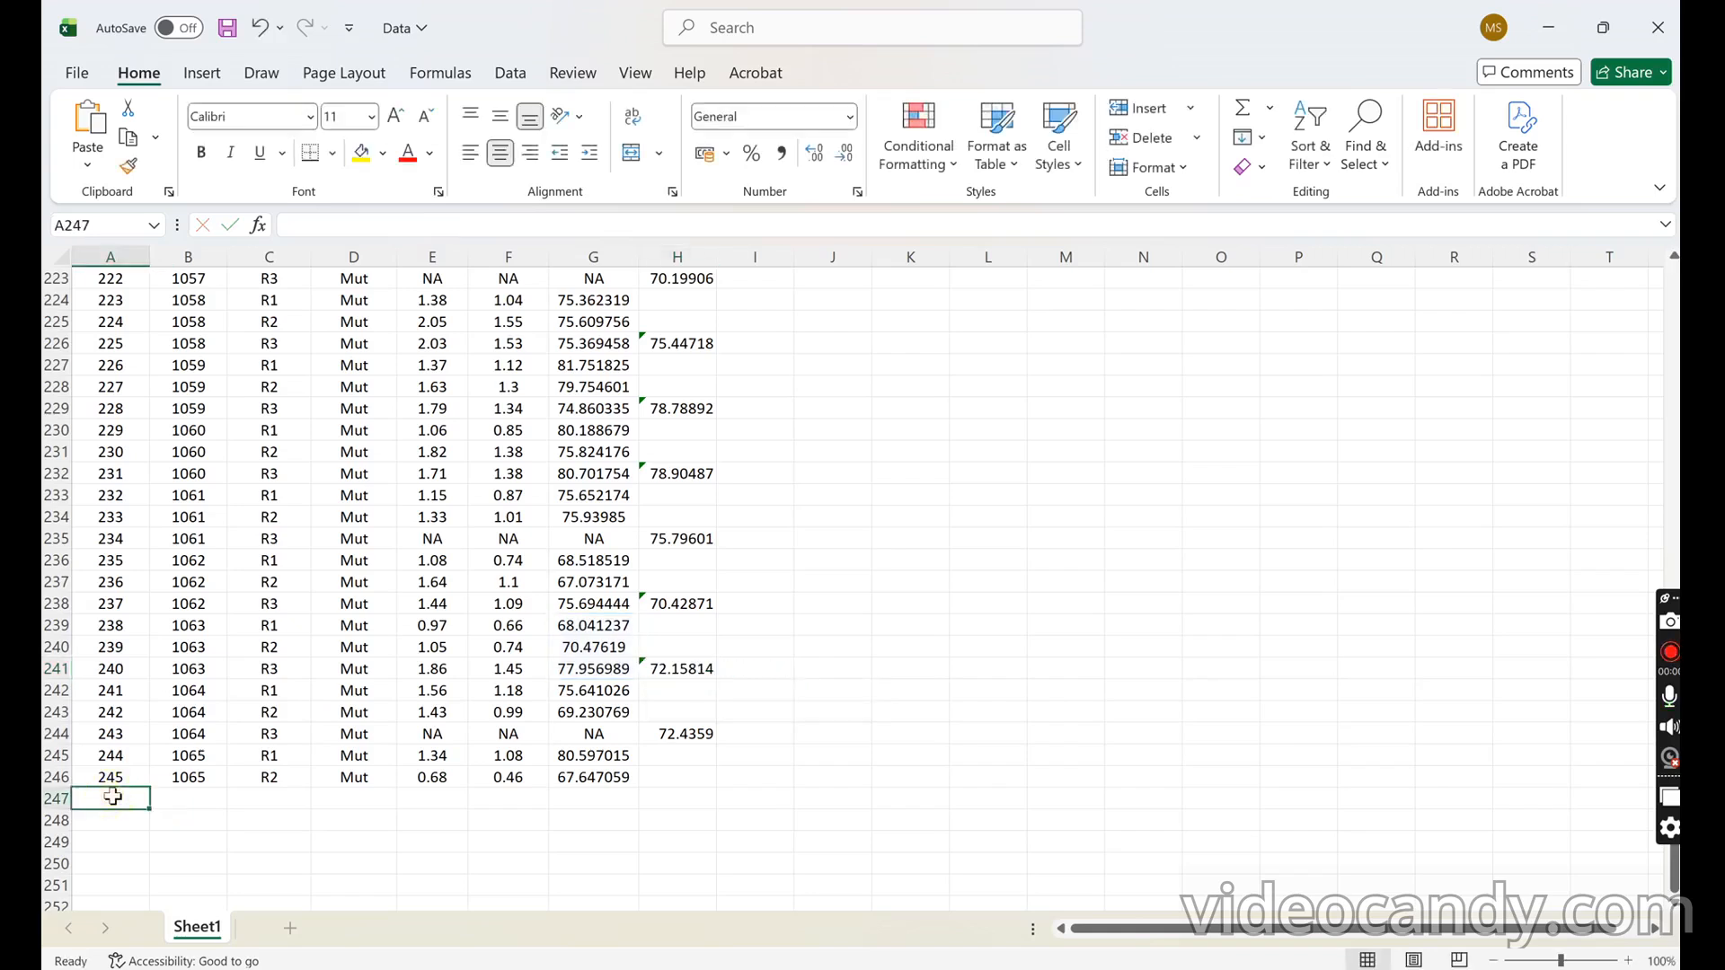
{"action": "type", "text": "246"}
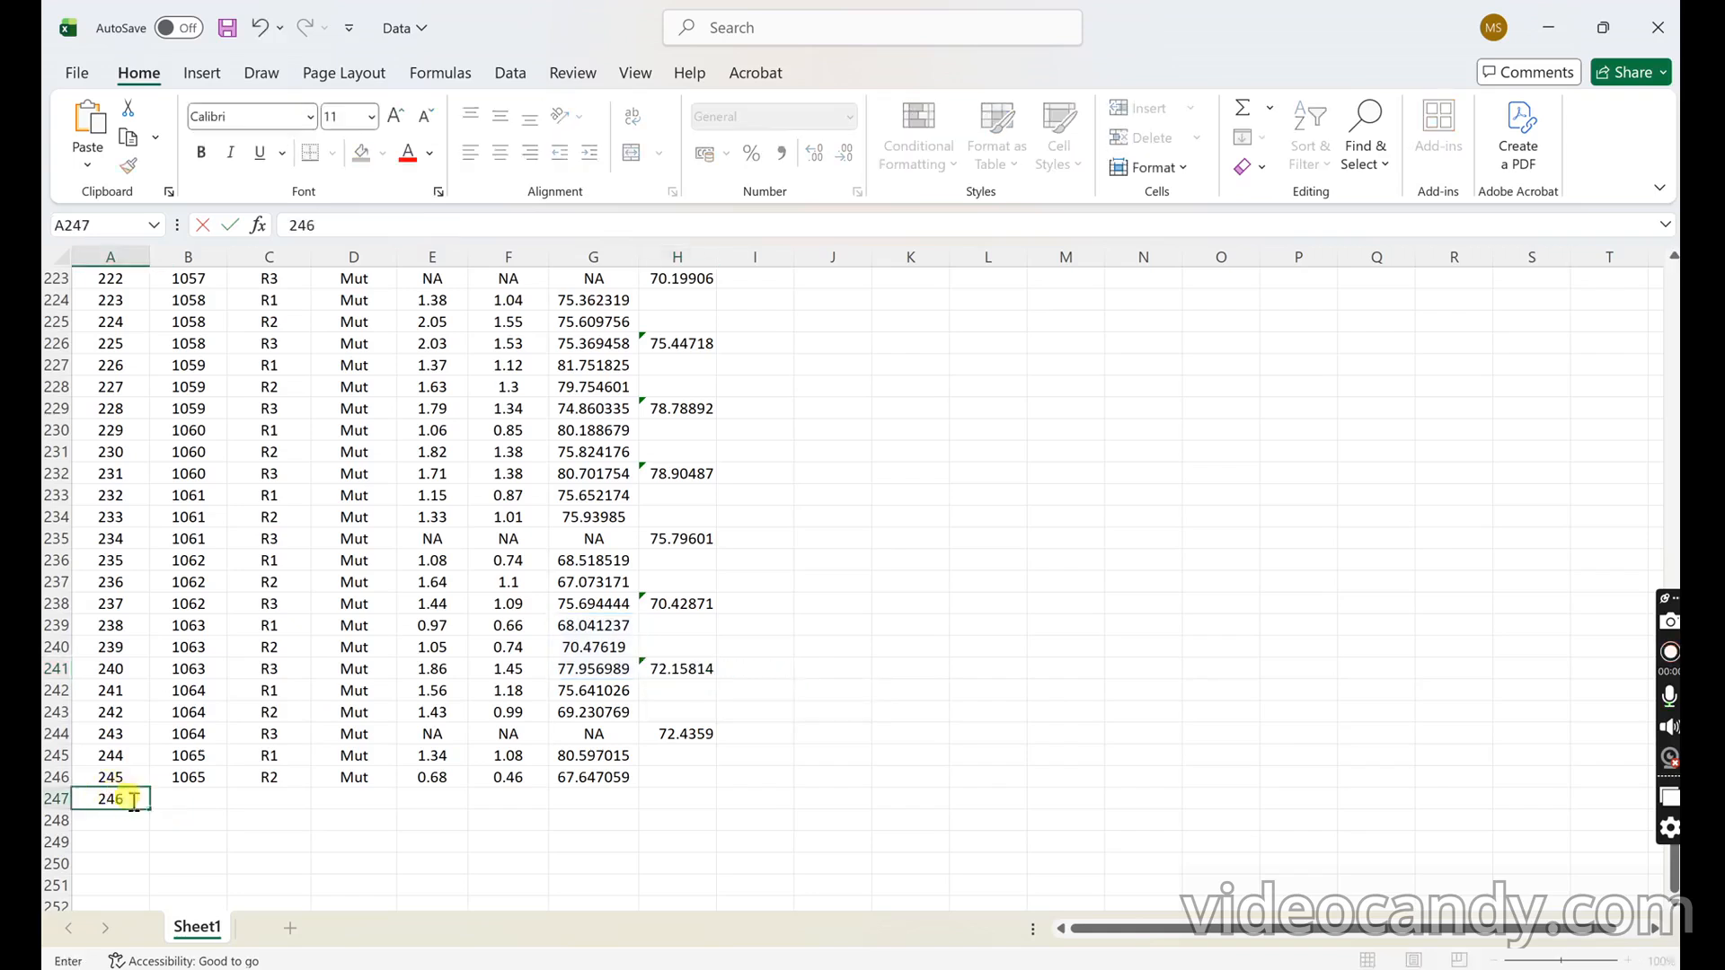
{"action": "left_click", "coordinate": [186, 799]}
{"action": "type", "text": "10"}
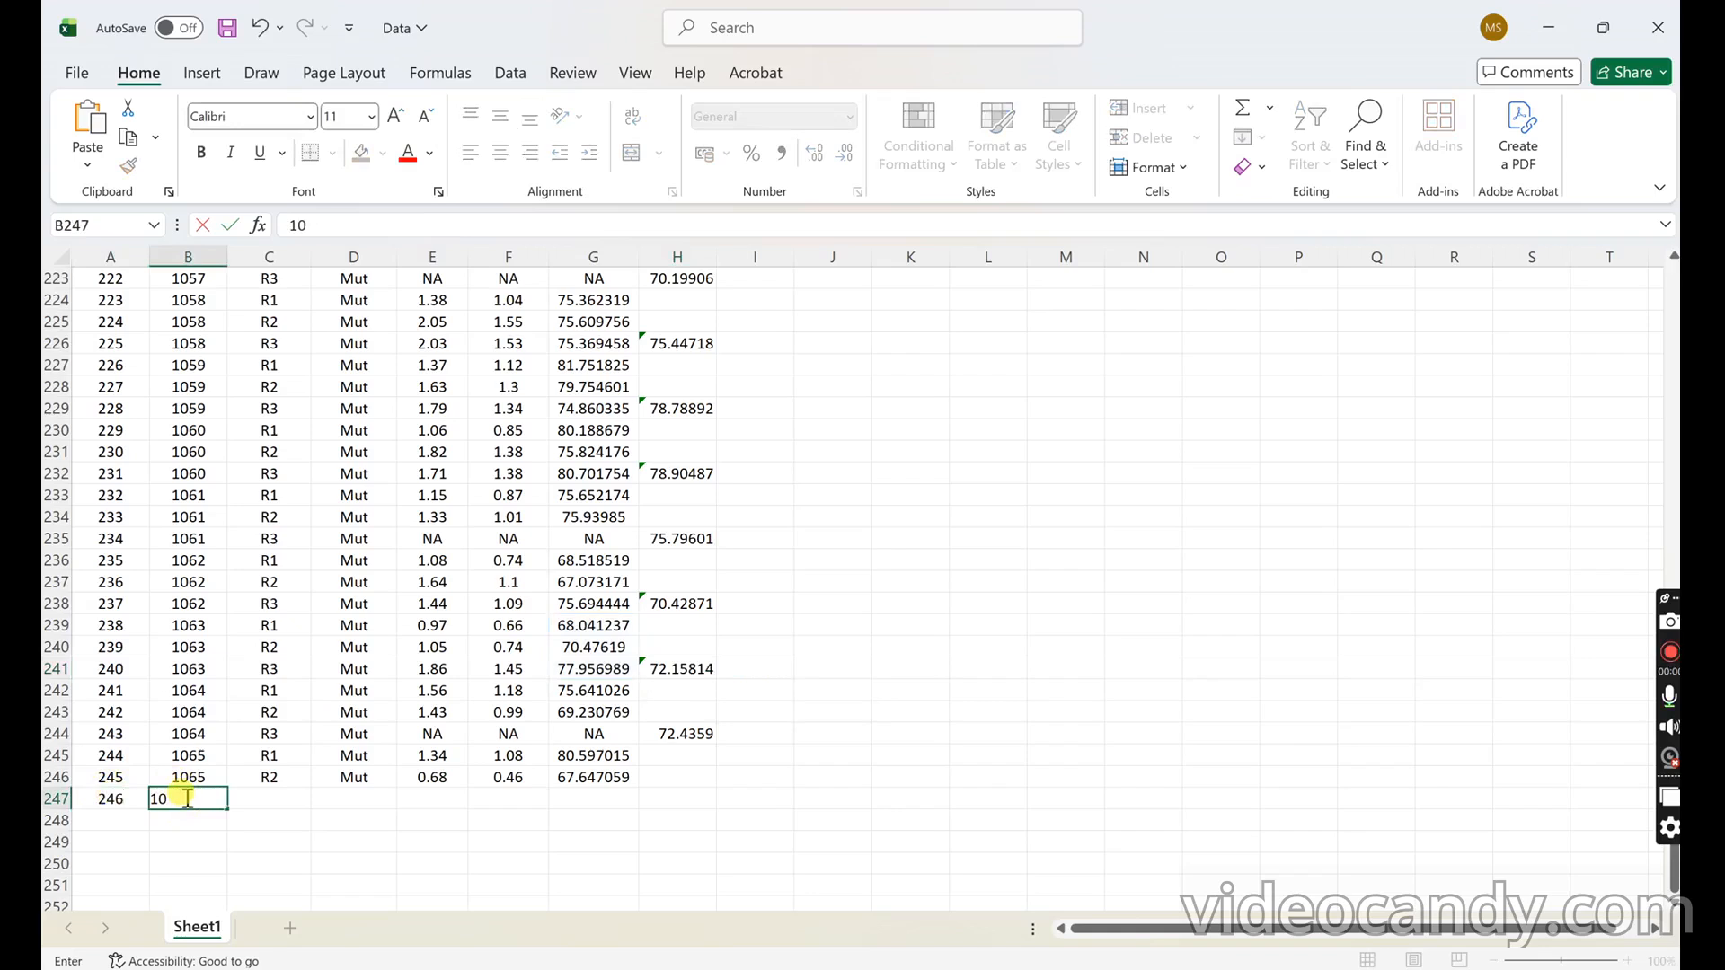
{"action": "type", "text": "65"}
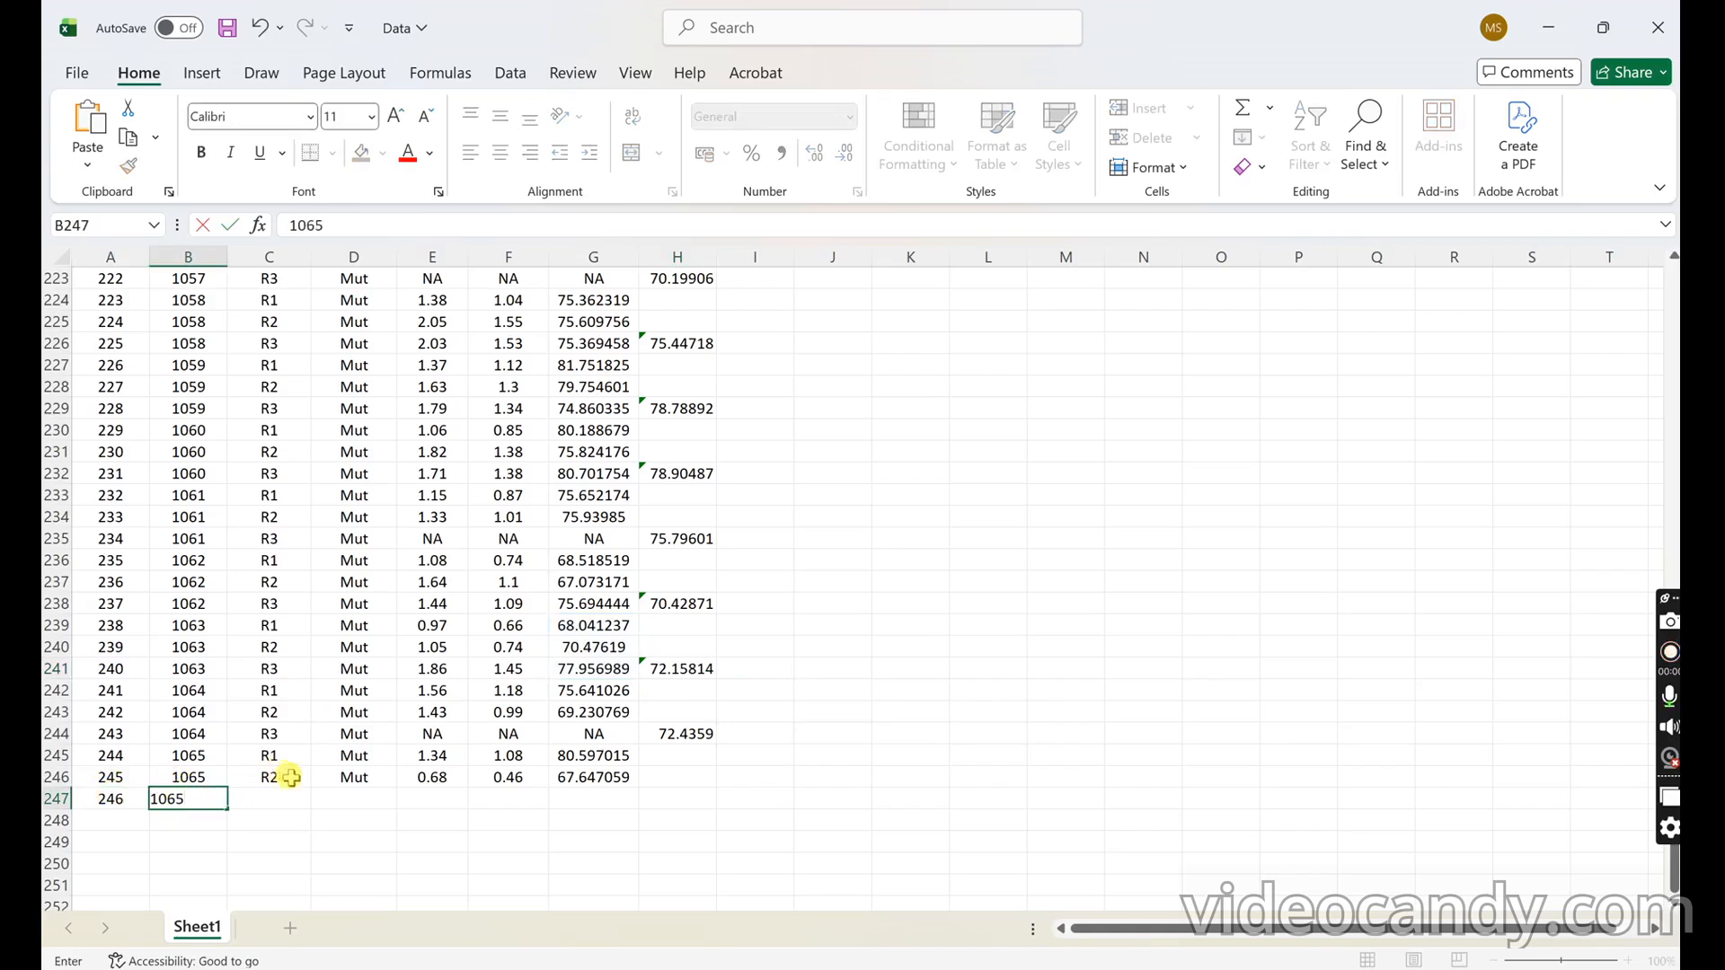
{"action": "left_click", "coordinate": [272, 734]}
{"action": "key", "text": "ctrl+c"}
{"action": "left_click", "coordinate": [288, 799]}
{"action": "key", "text": "ctrl+v"}
{"action": "left_click", "coordinate": [360, 776]}
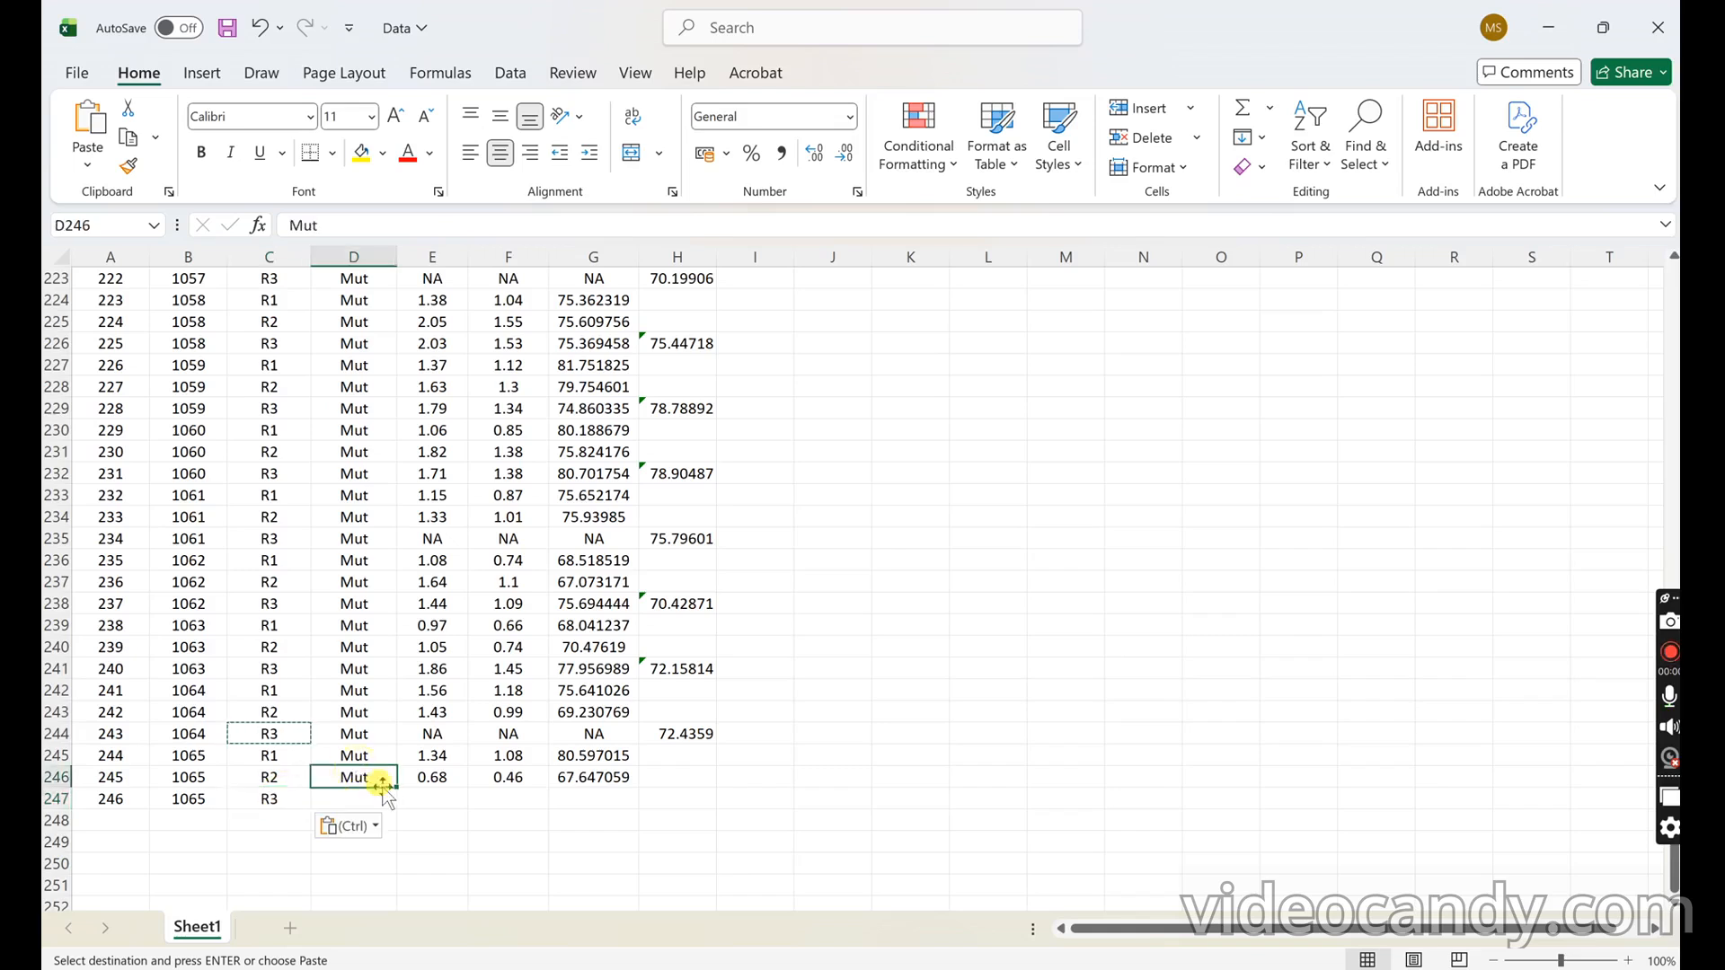
{"action": "left_click_drag", "start_coordinate": [396, 790], "coordinate": [404, 804]}
- Enter NA for Spike wt, Seed wt and Spike HI of entry 246 in E247:G247
{"action": "left_click", "coordinate": [413, 796]}
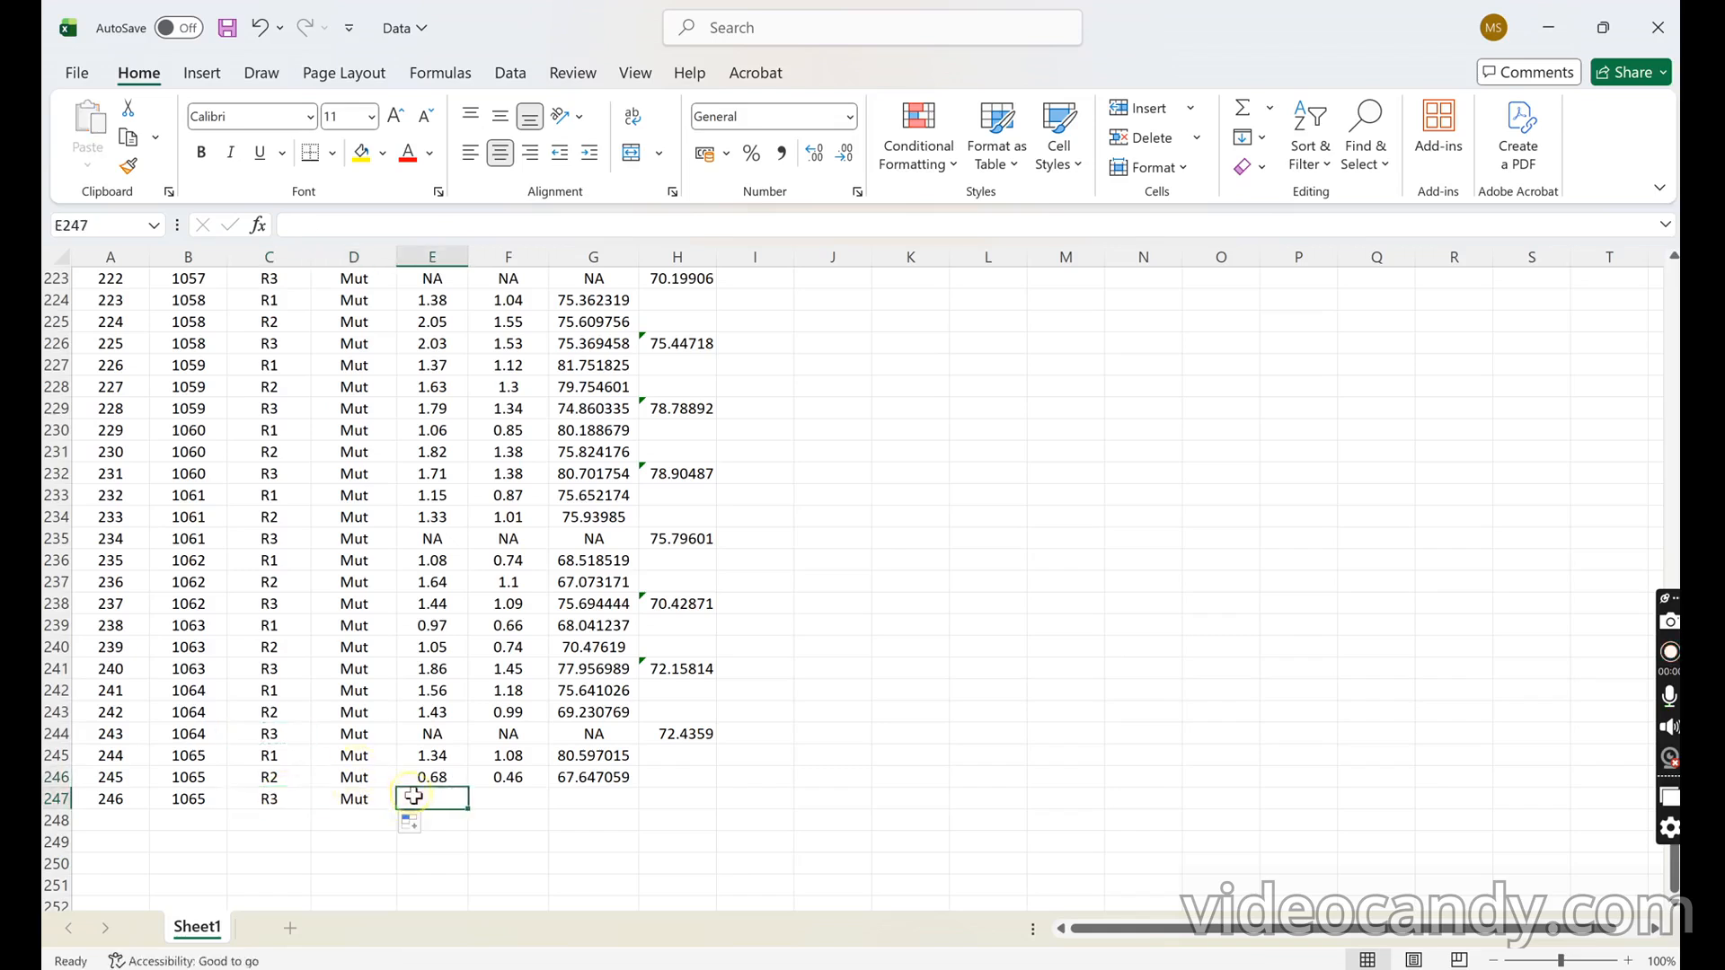
{"action": "type", "text": "NA"}
{"action": "left_click", "coordinate": [489, 800]}
{"action": "type", "text": "NA"}
{"action": "left_click", "coordinate": [580, 803]}
{"action": "type", "text": "NA"}
- Extend the average pattern of H242:H244 down to H247 and check the range of the formula for plant 1065
{"action": "left_click", "coordinate": [677, 816]}
{"action": "left_click_drag", "start_coordinate": [676, 685], "coordinate": [696, 803]}
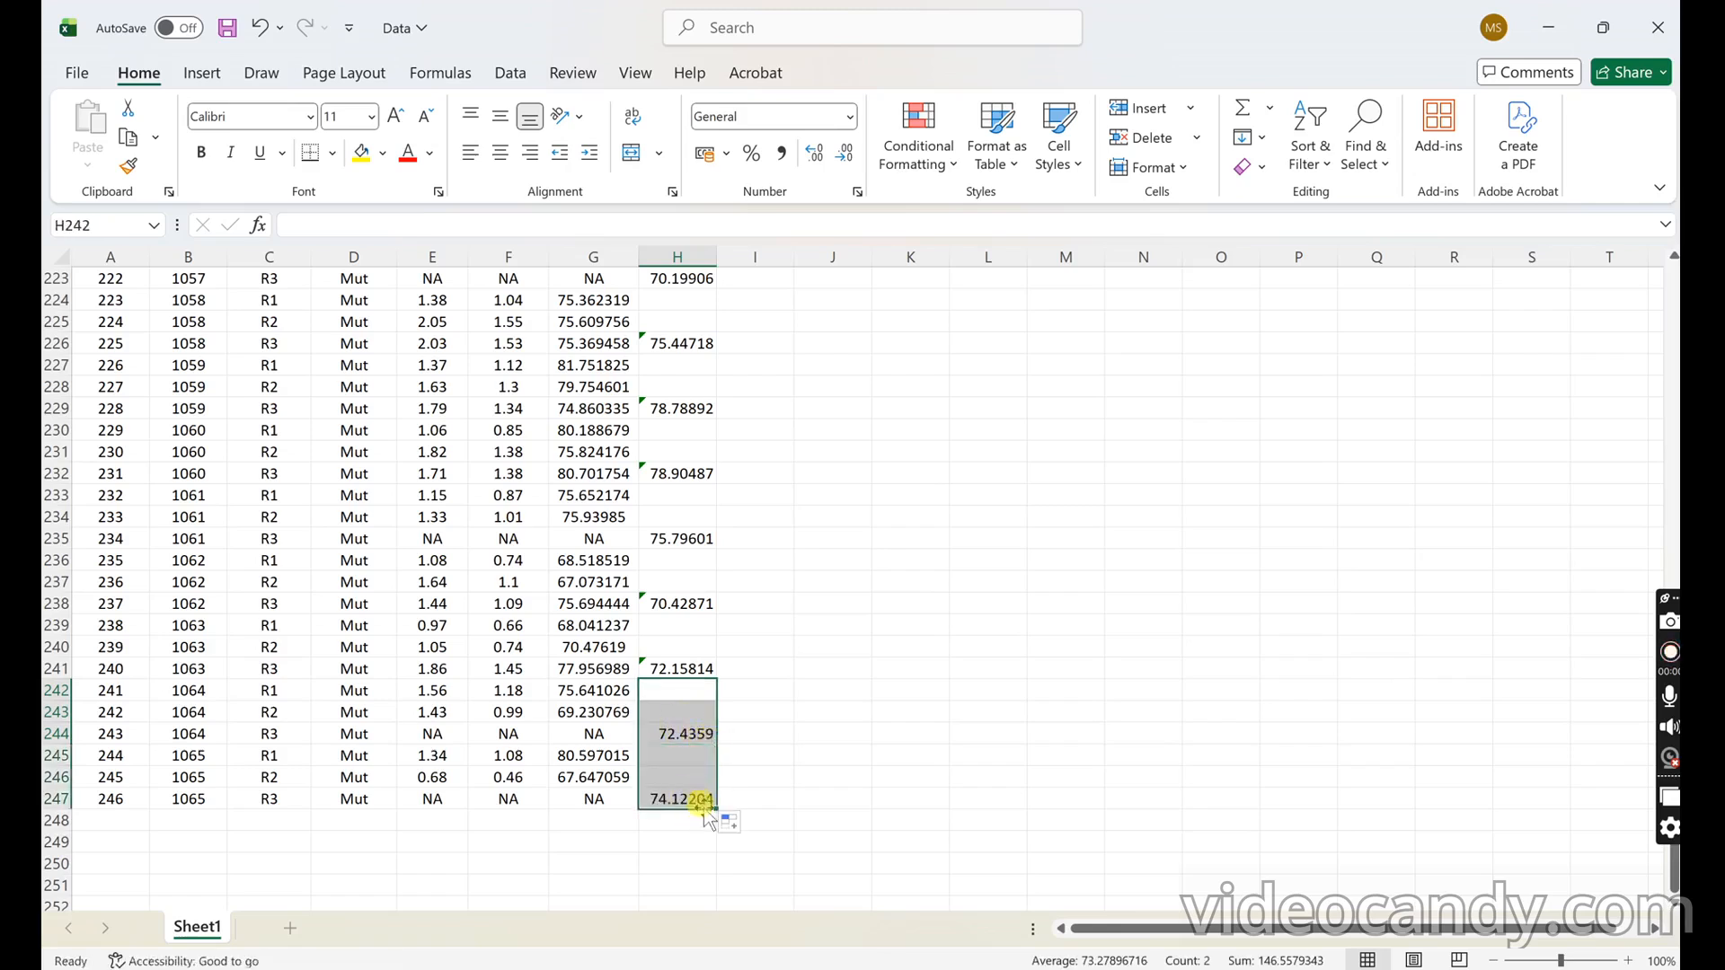
{"action": "left_click", "coordinate": [709, 806]}
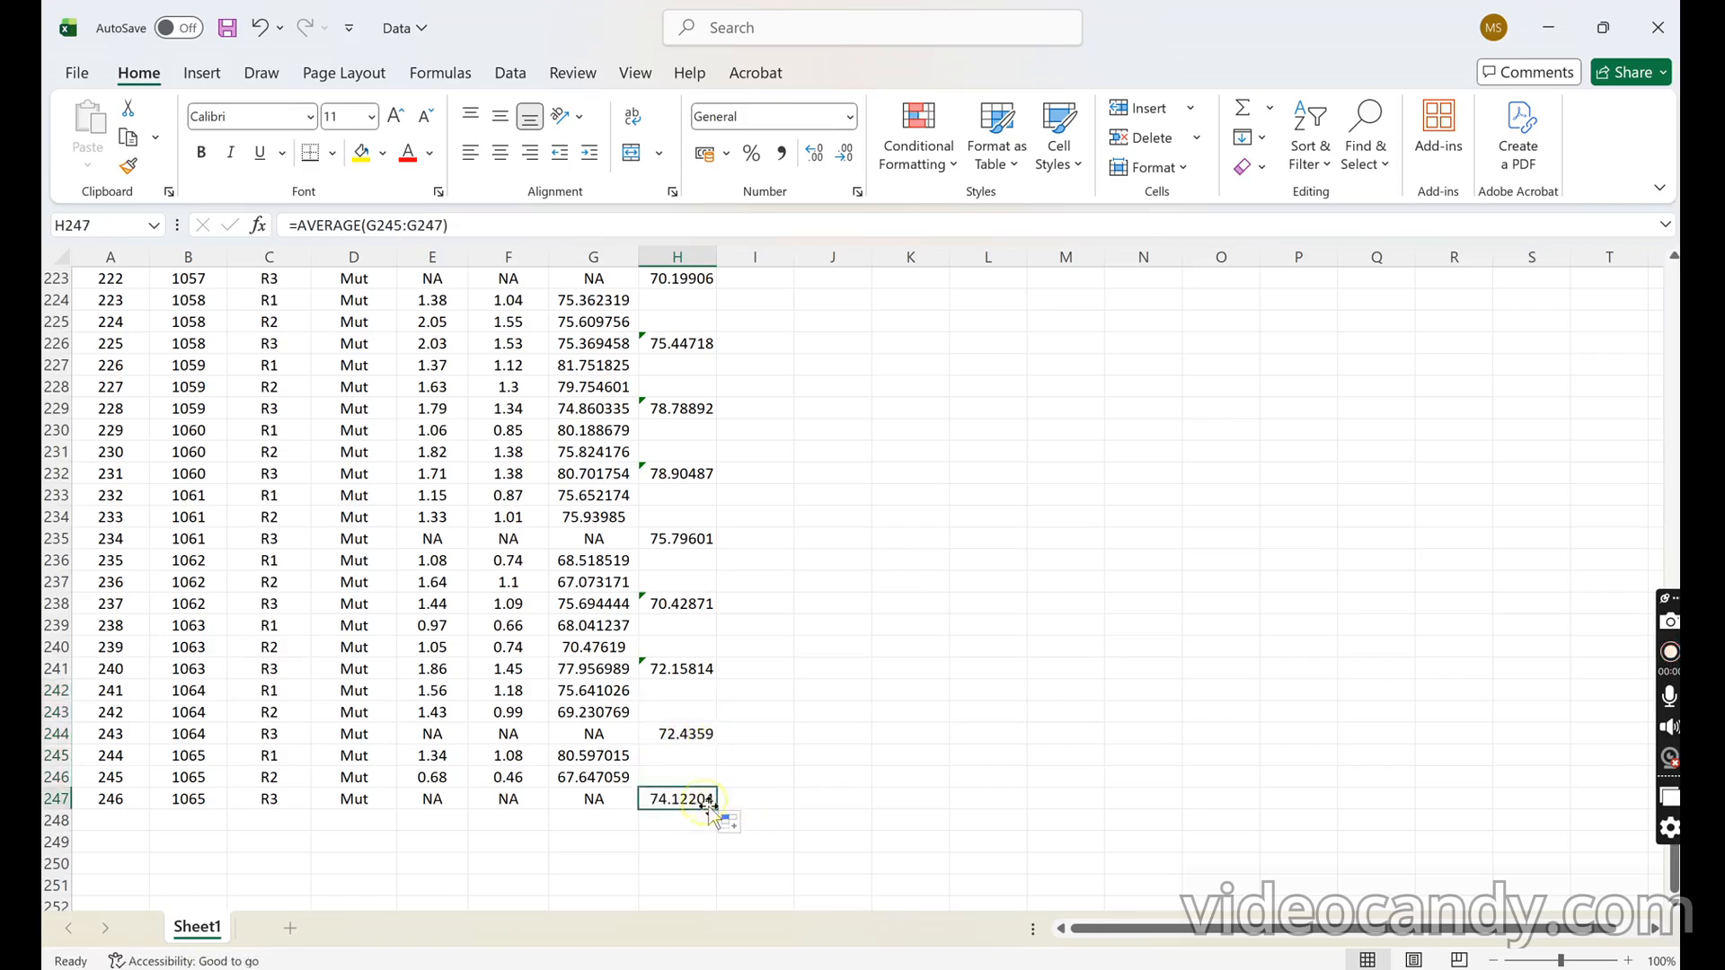
{"action": "double_click", "coordinate": [695, 797]}
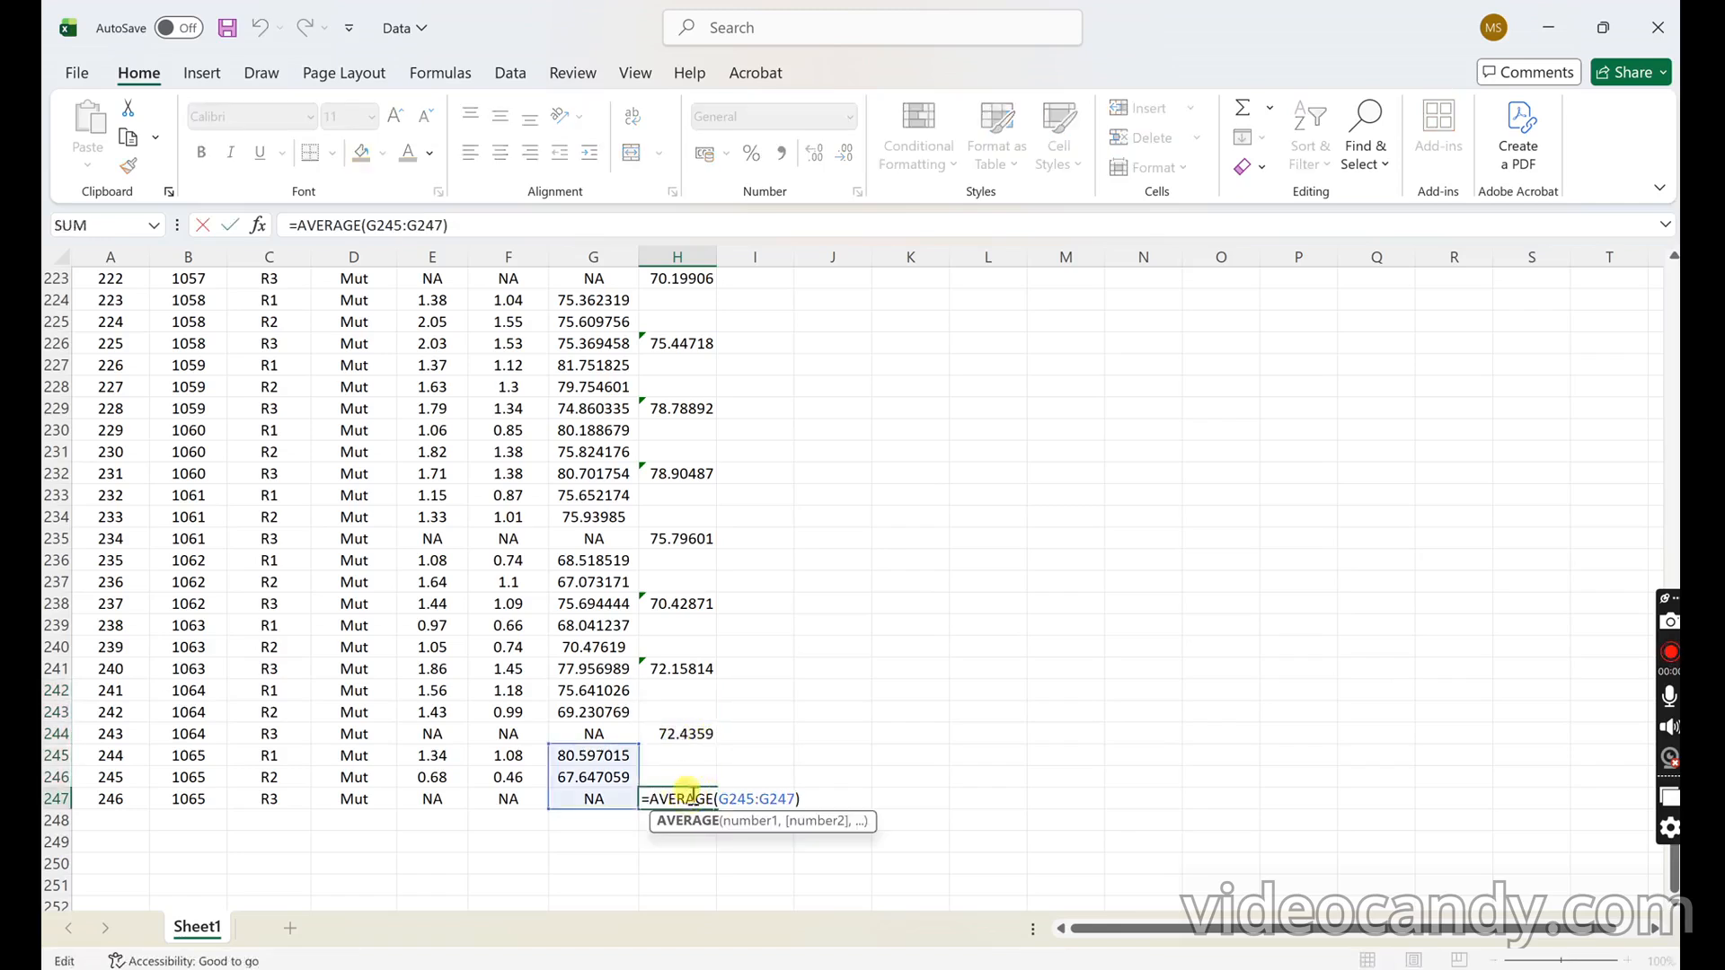
{"action": "key", "text": "Return"}
- Copy the whole data columns A through H, from ENTRY to Average
{"action": "scroll", "coordinate": [799, 734], "scroll_direction": "up", "scroll_amount": 18}
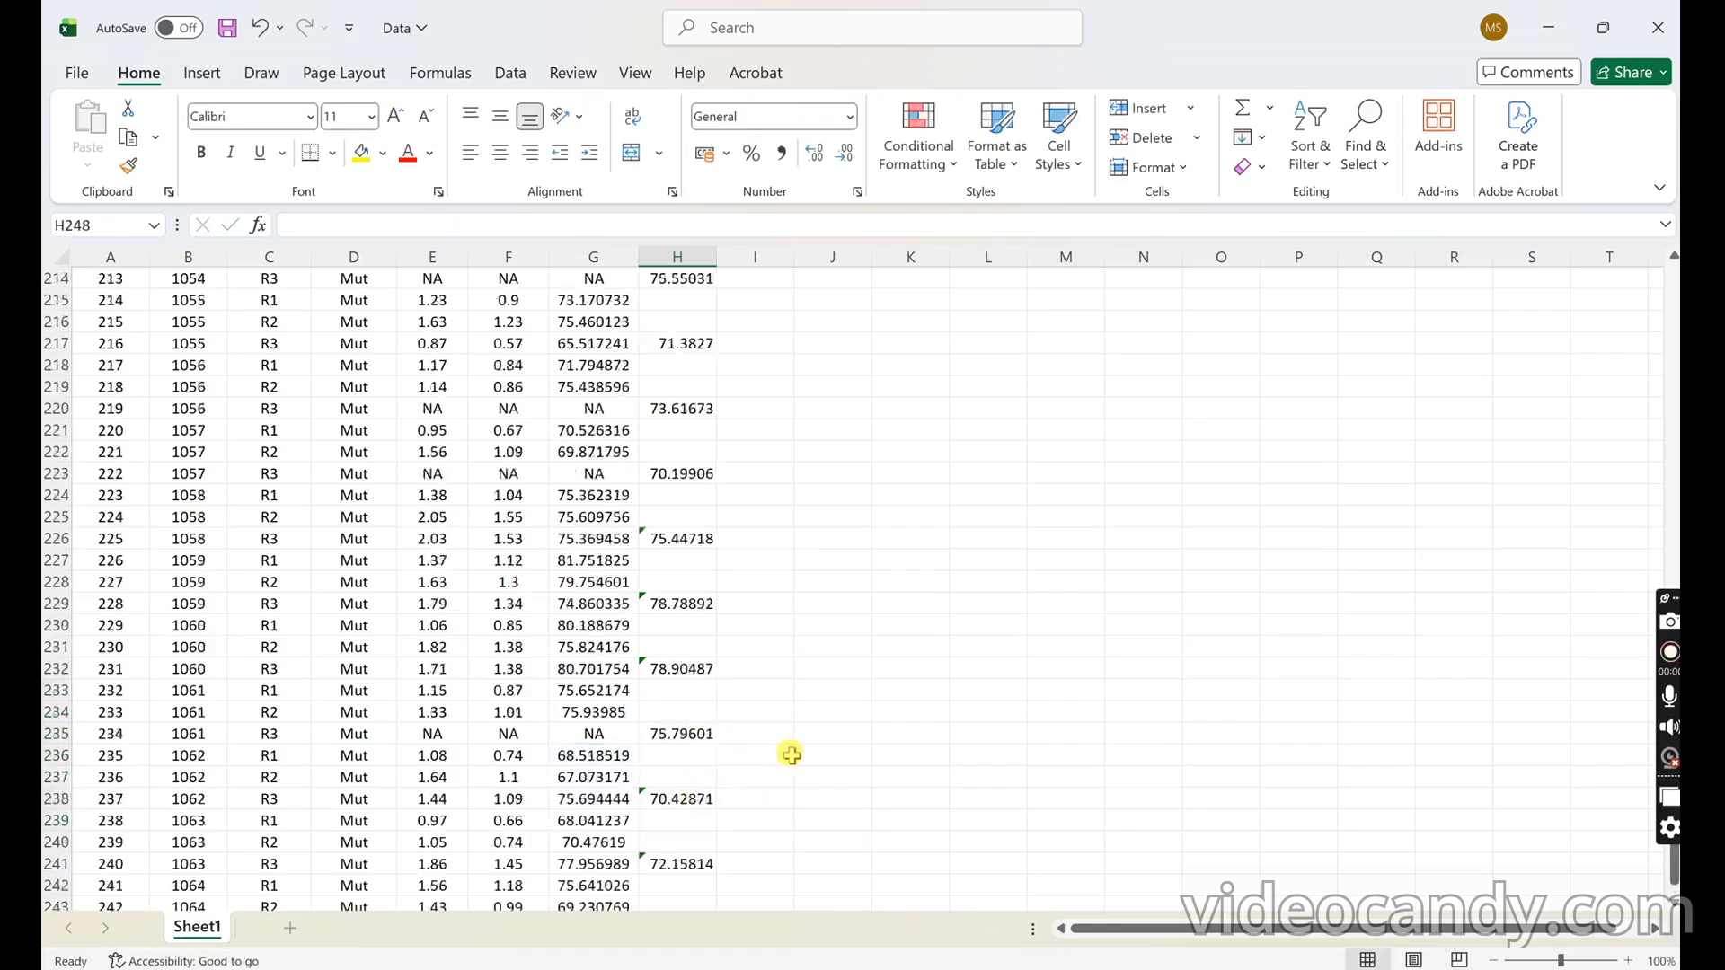
{"action": "scroll", "coordinate": [799, 734], "scroll_direction": "up", "scroll_amount": 20}
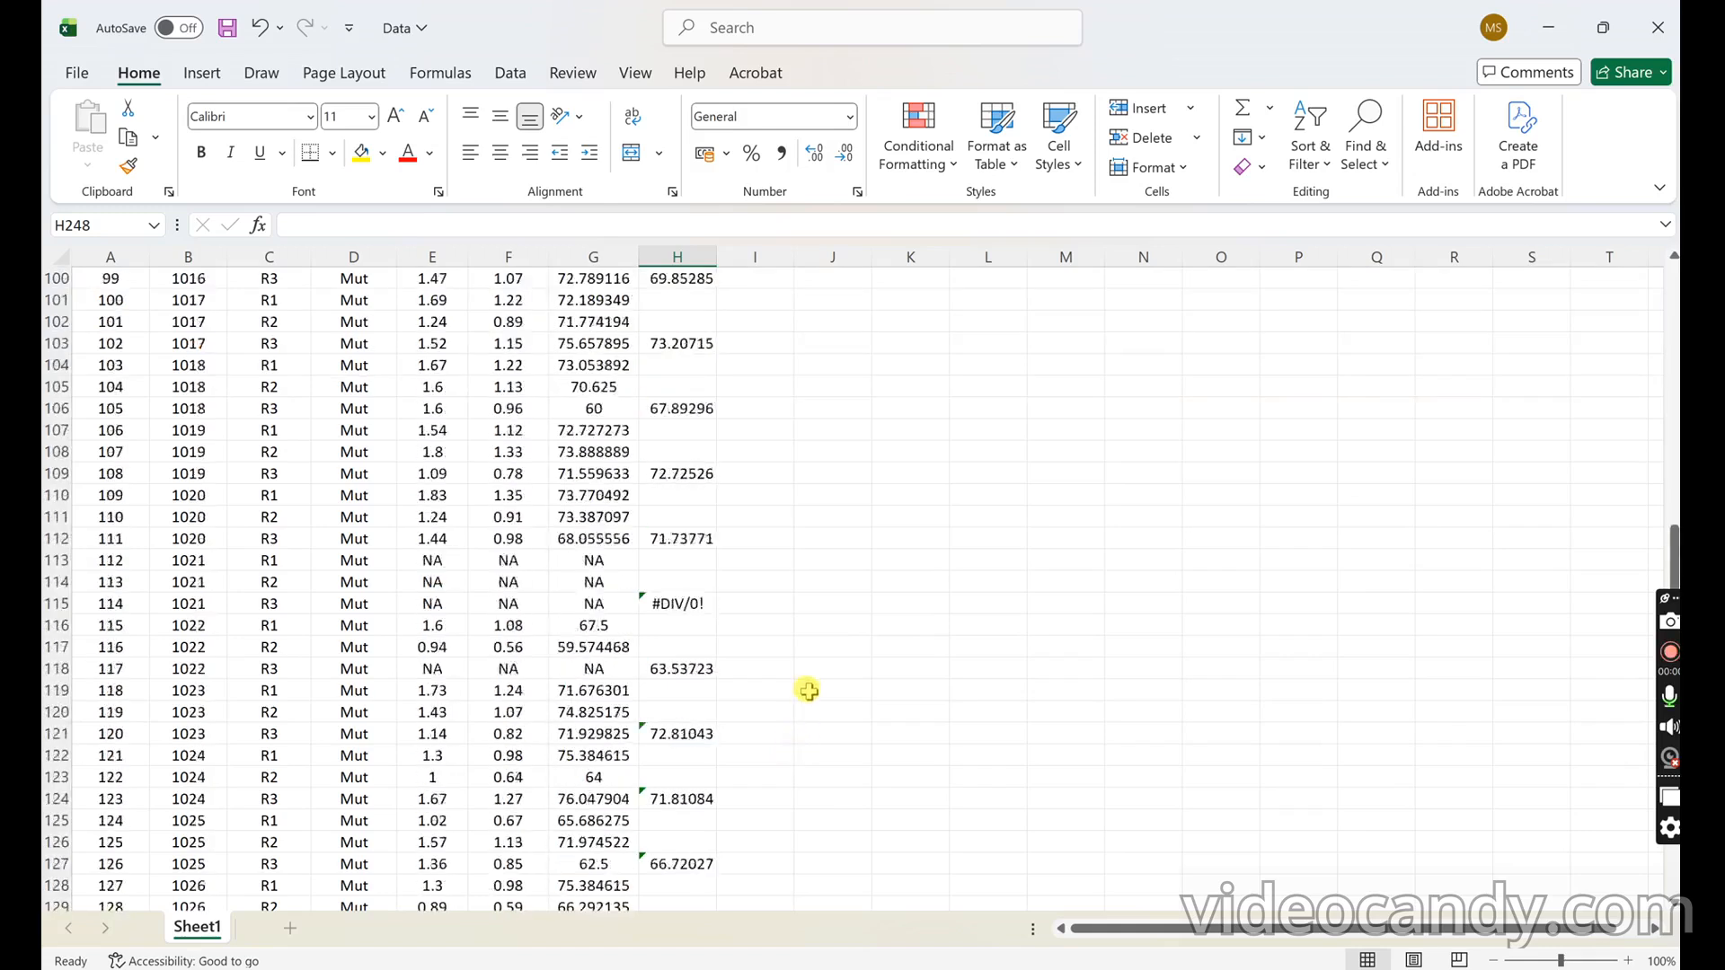
{"action": "scroll", "coordinate": [804, 681], "scroll_direction": "up", "scroll_amount": 14}
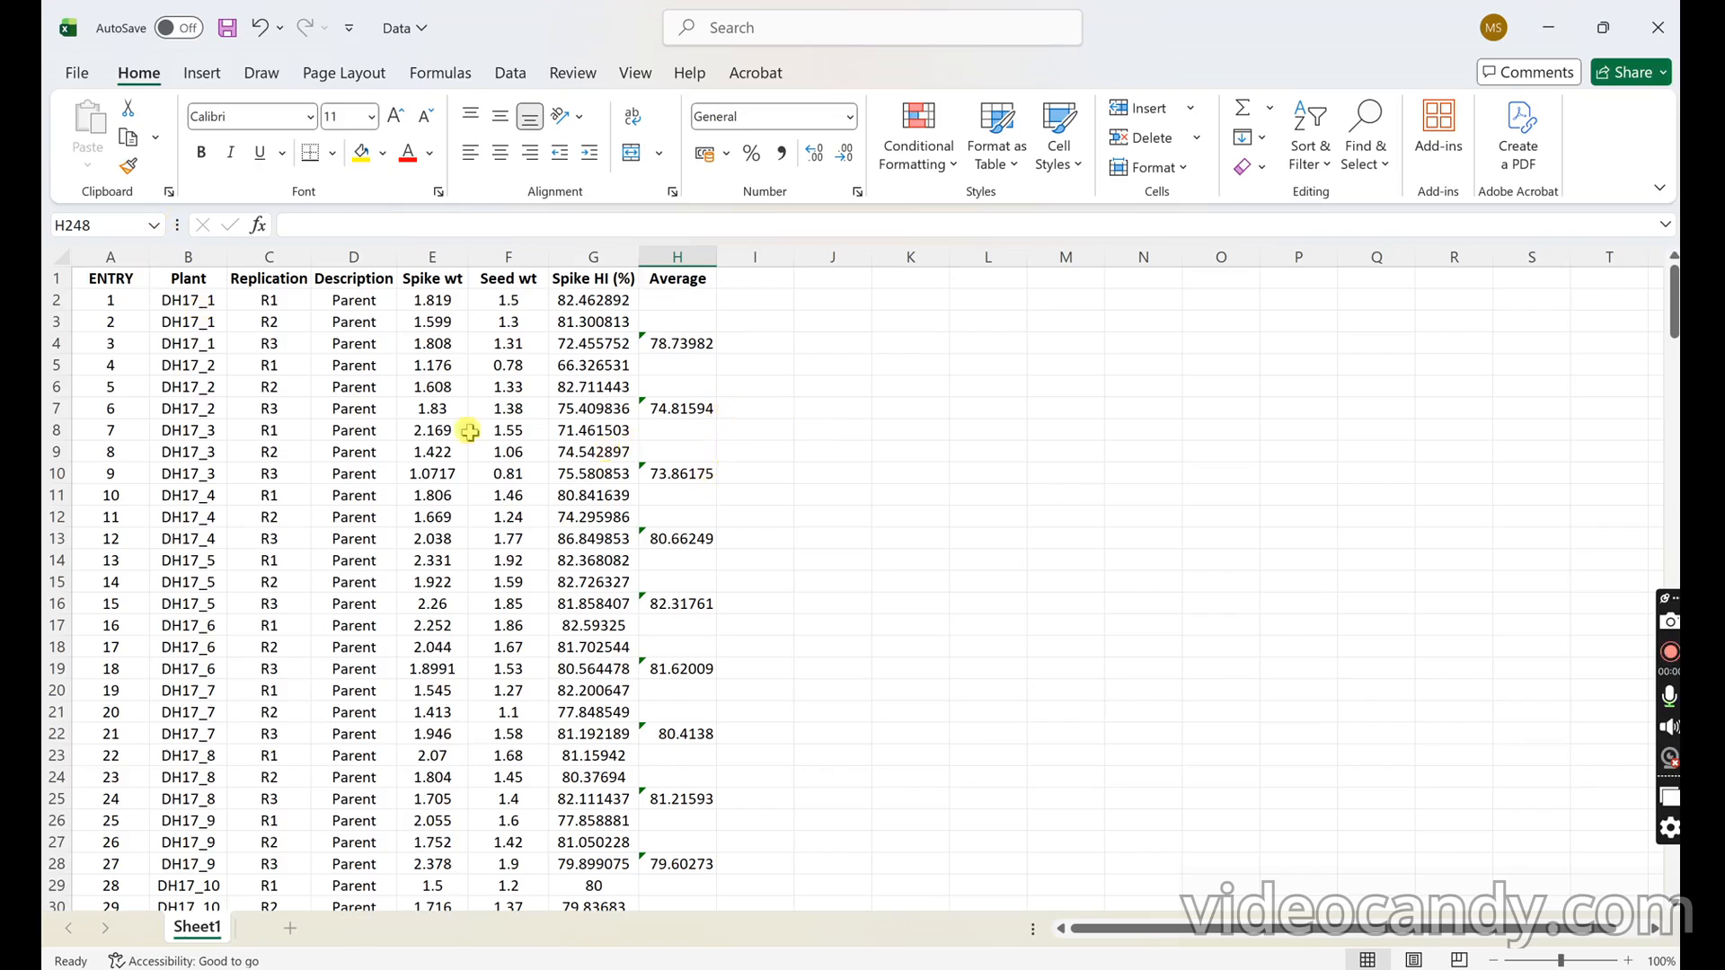
{"action": "left_click_drag", "start_coordinate": [110, 256], "coordinate": [679, 256]}
{"action": "key", "text": "ctrl+c"}
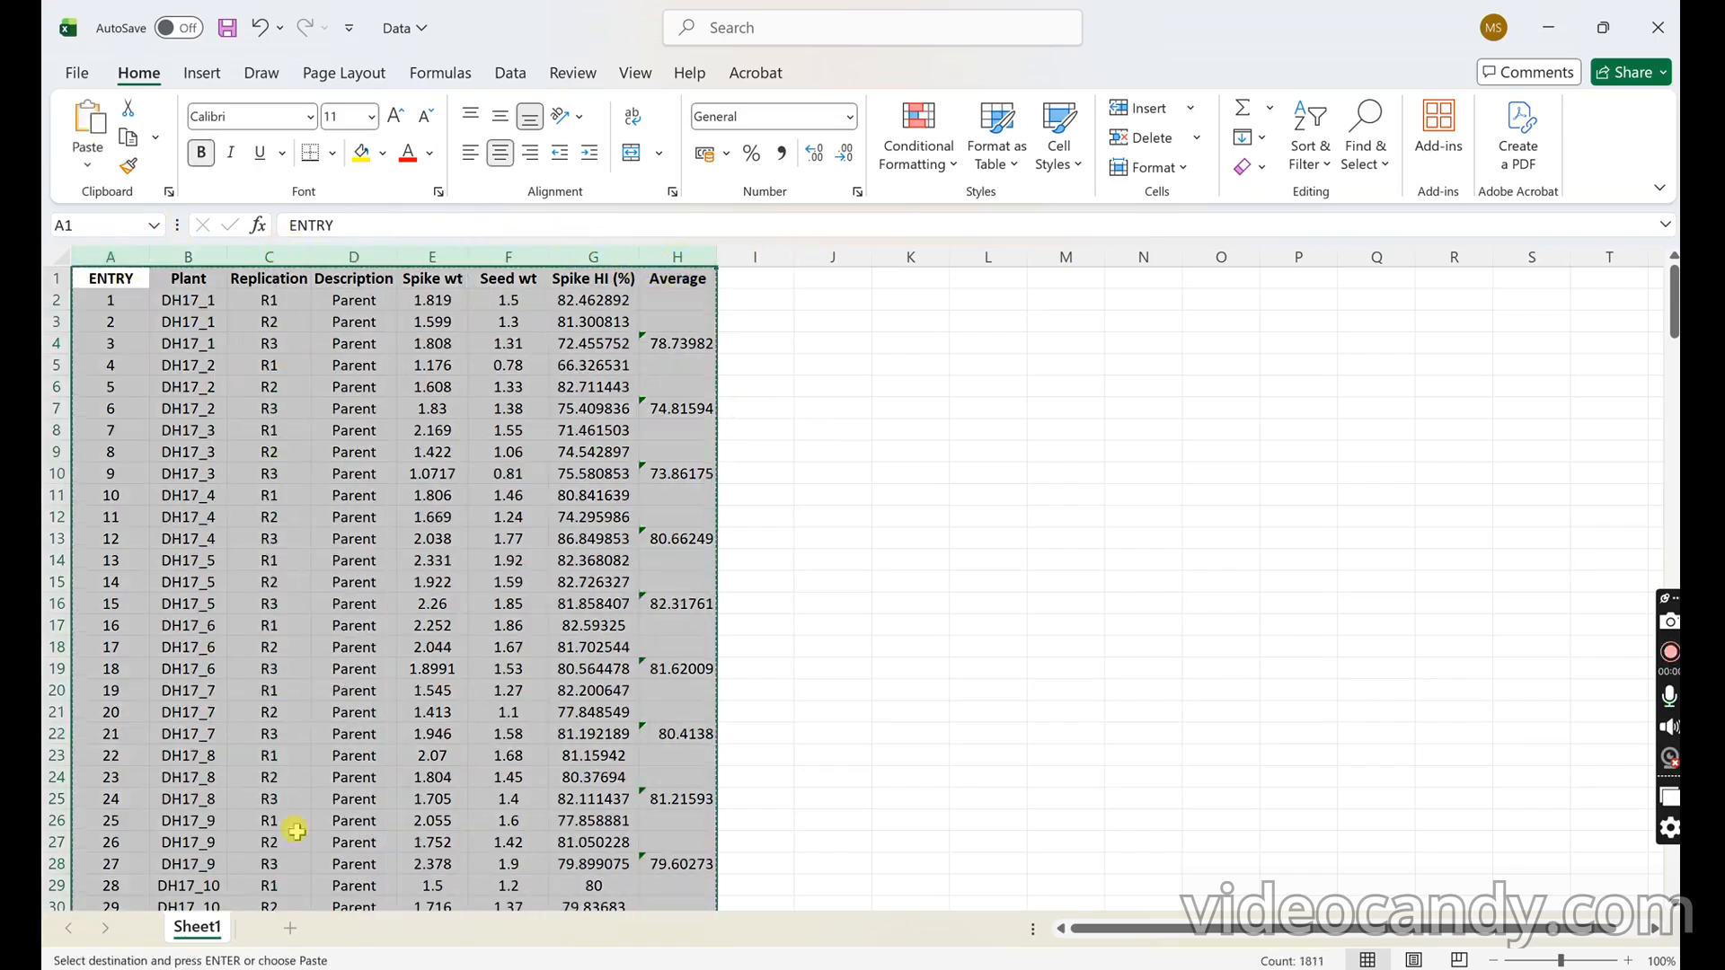
- Paste the copied table as values at A1 of a new sheet and fit the Spike HI (%) column to its contents
{"action": "left_click", "coordinate": [296, 931]}
{"action": "right_click", "coordinate": [97, 276]}
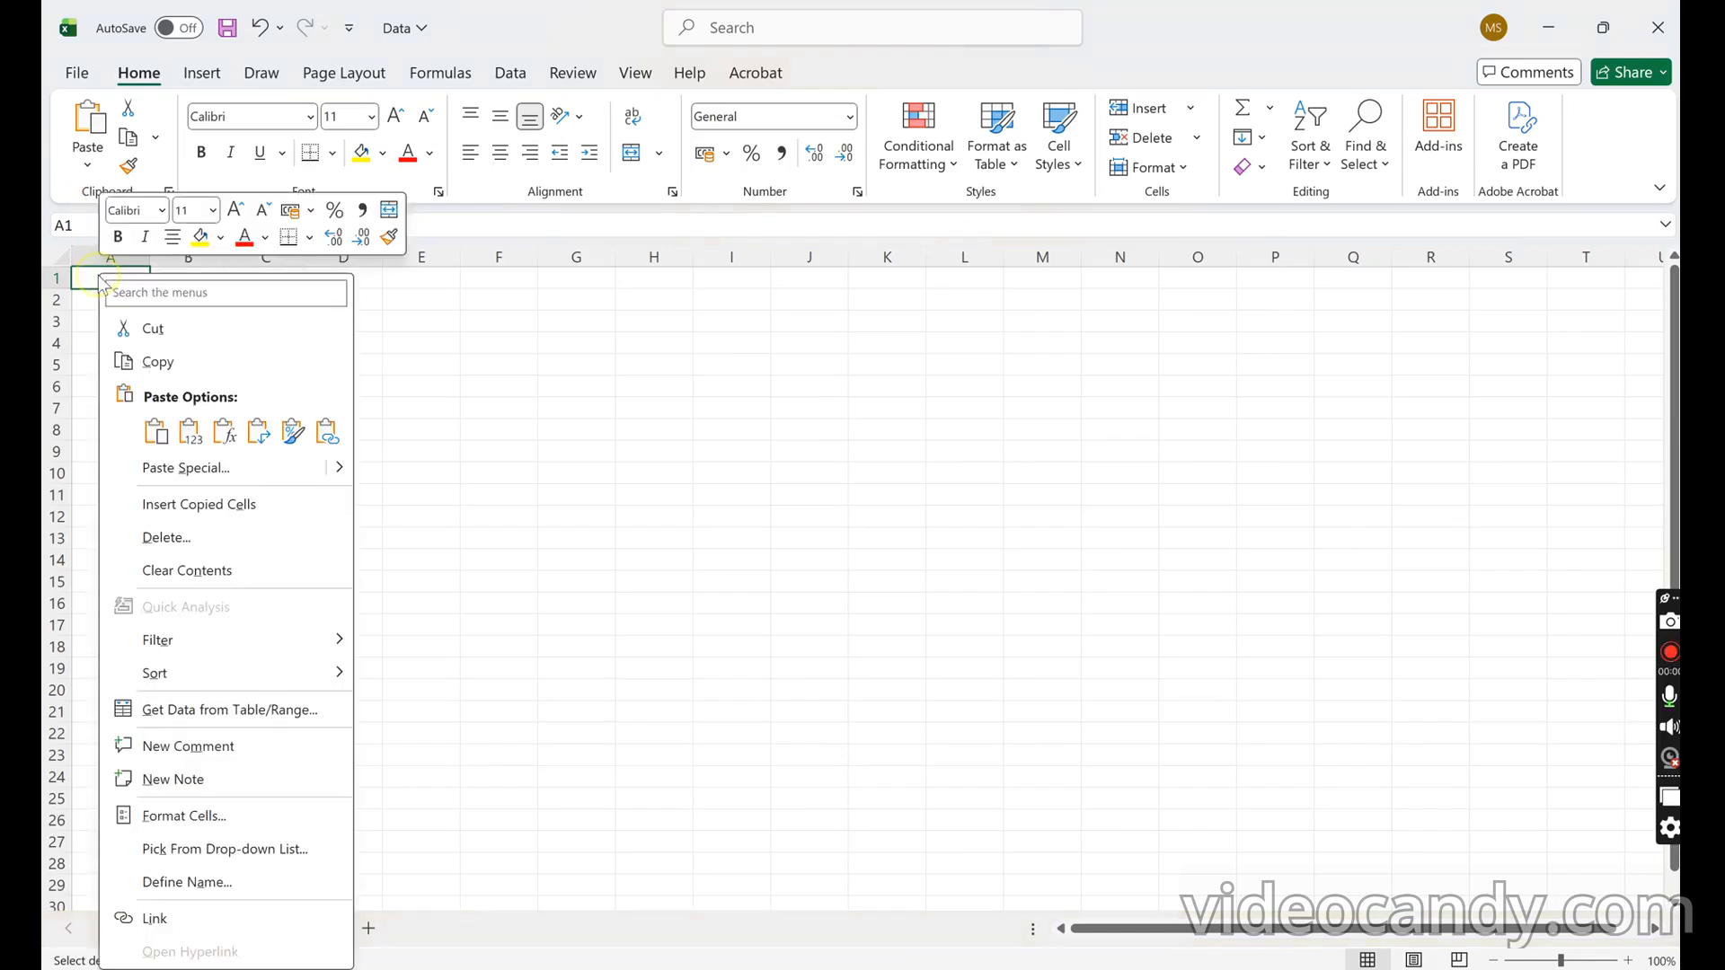
{"action": "left_click", "coordinate": [191, 433]}
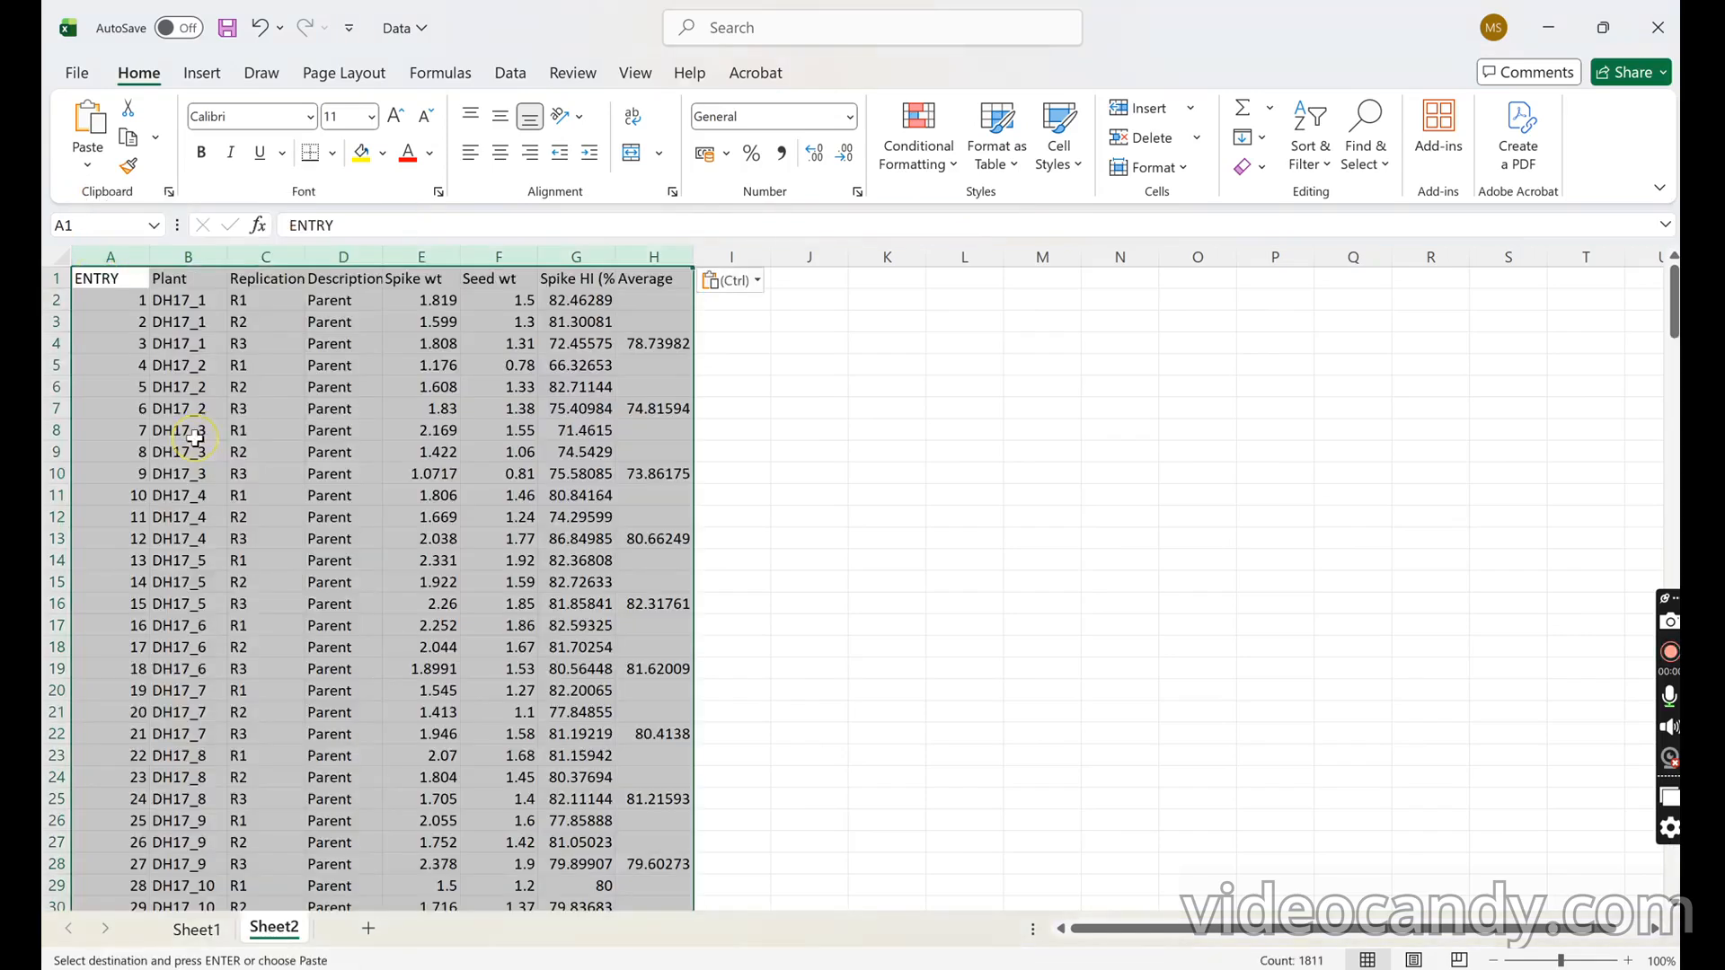
{"action": "left_click", "coordinate": [866, 492]}
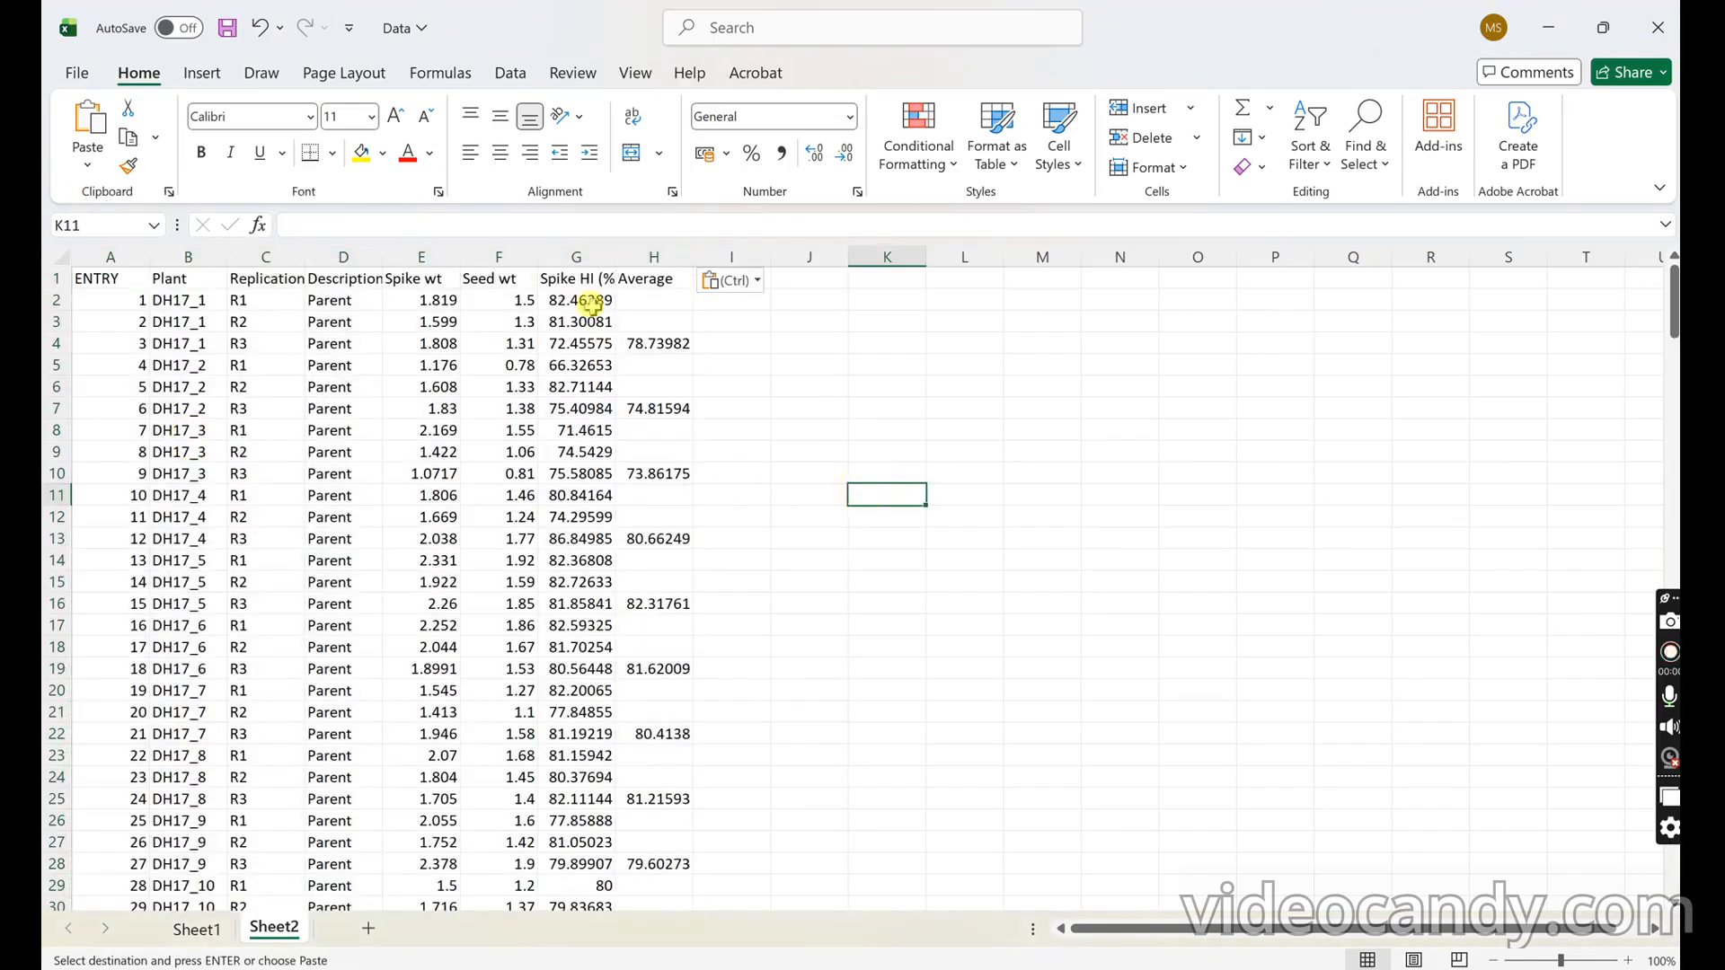
{"action": "double_click", "coordinate": [615, 258]}
{"action": "left_click", "coordinate": [662, 256]}
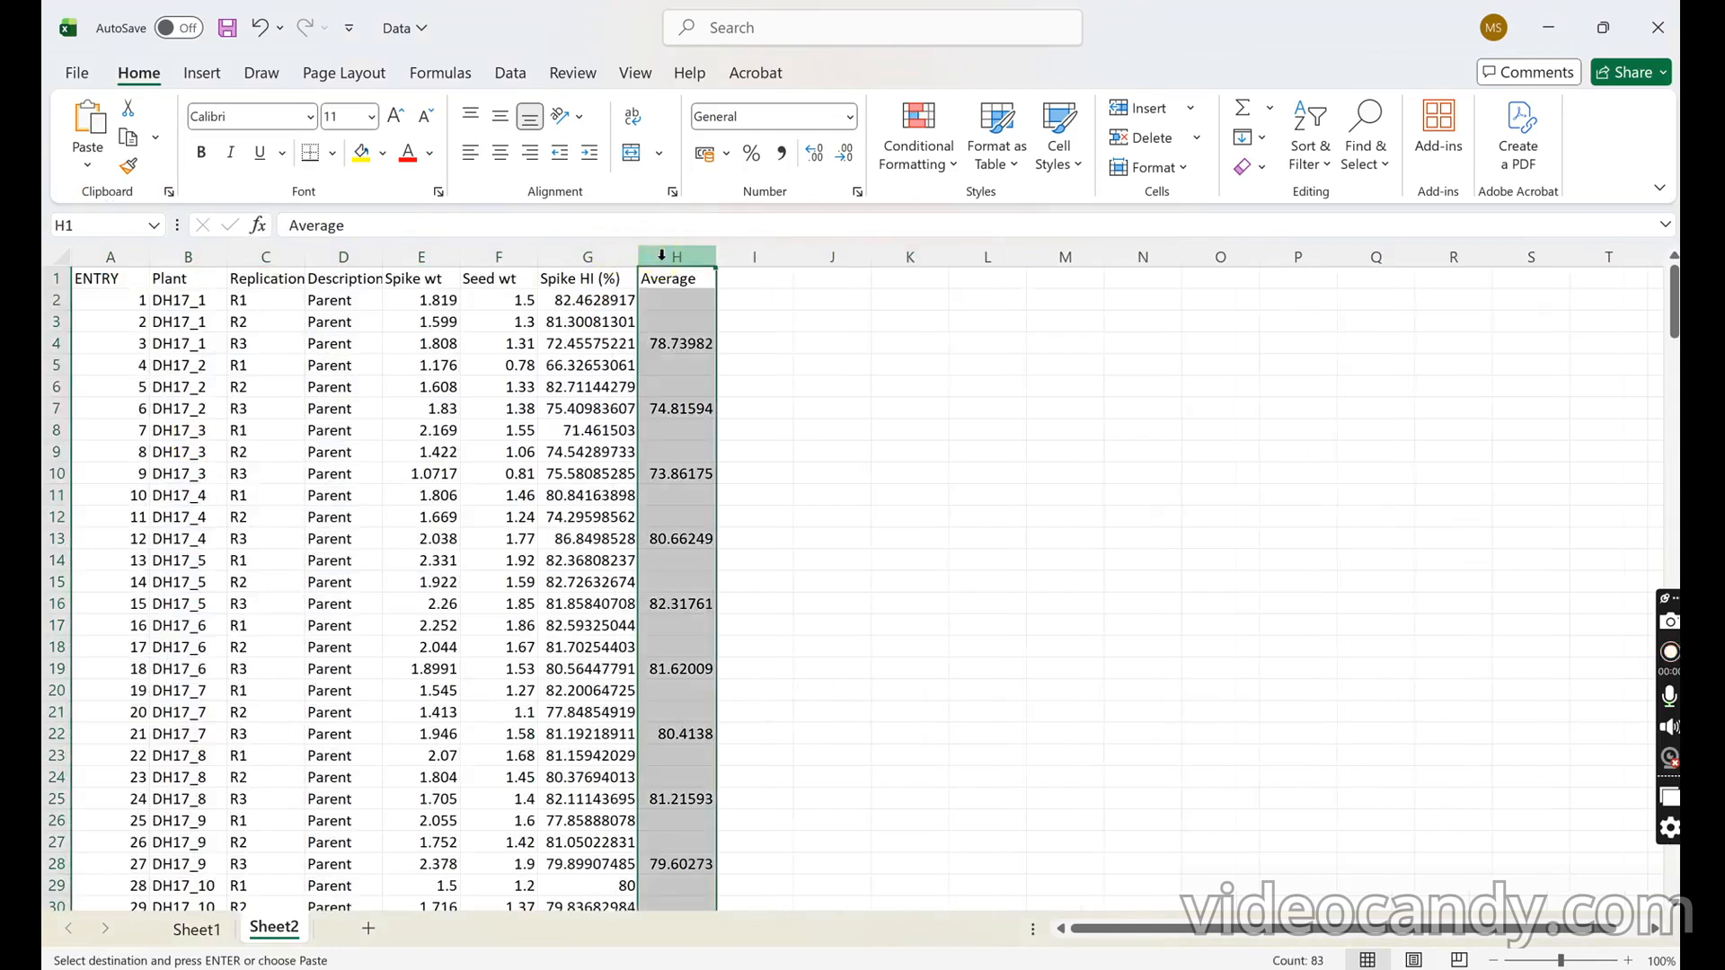
{"action": "key", "text": "ctrl+f"}
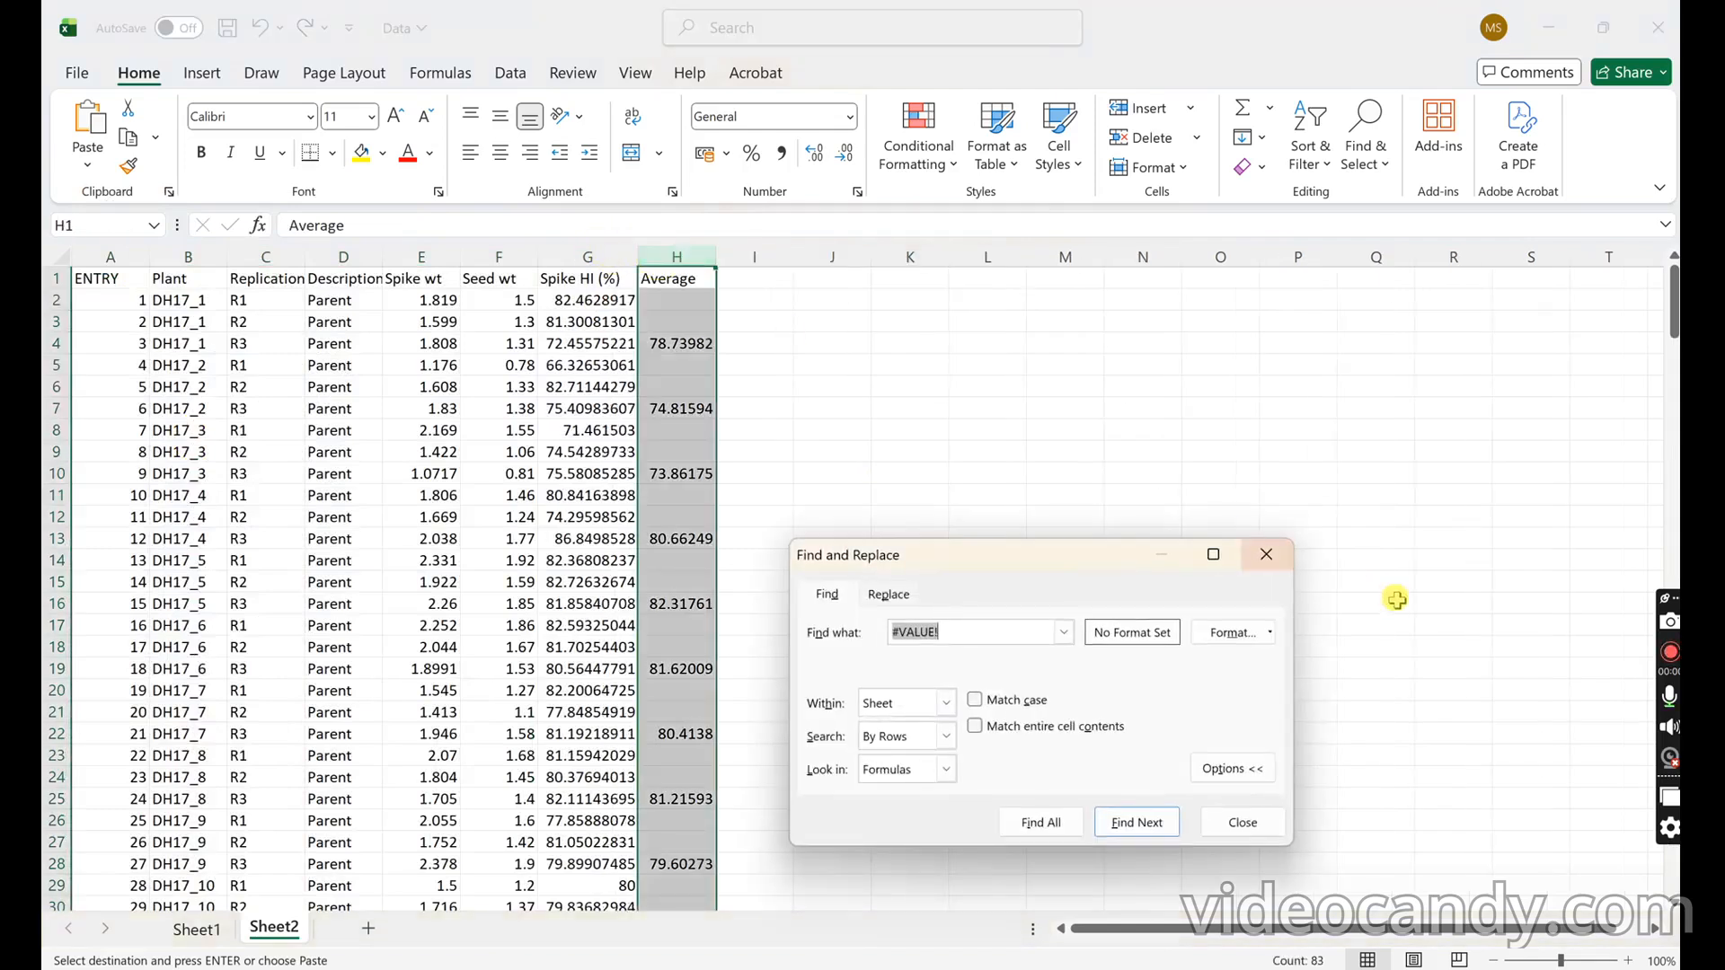
{"action": "left_click", "coordinate": [1267, 554]}
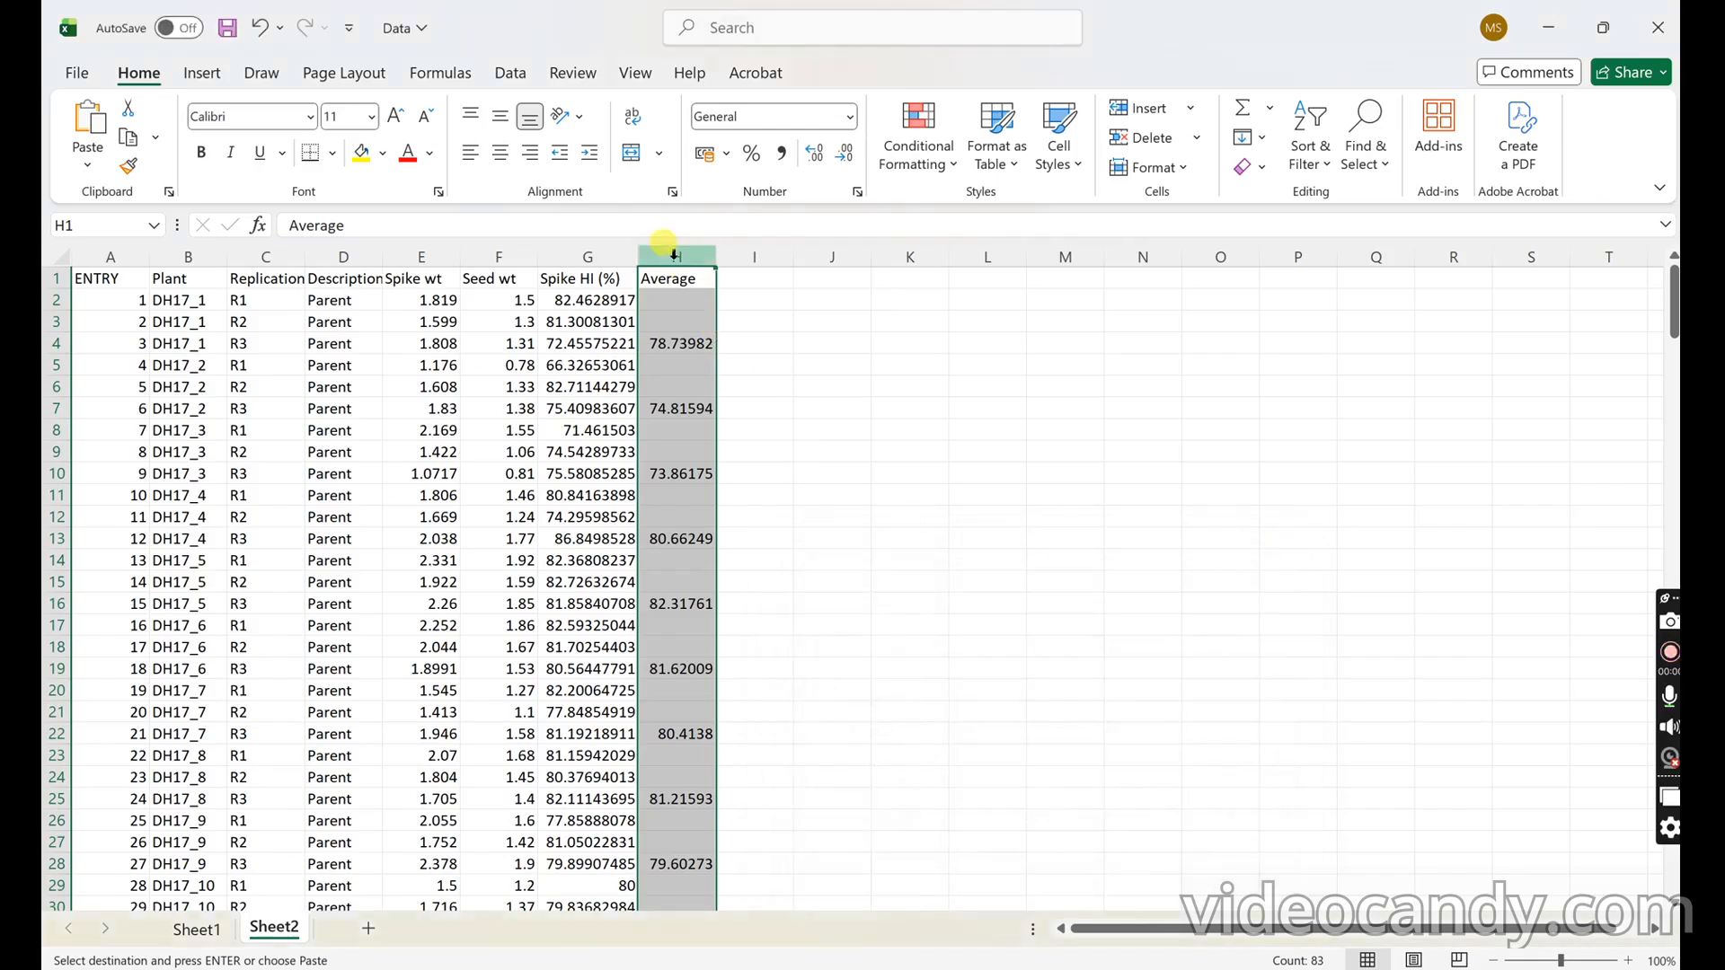
{"action": "left_click", "coordinate": [1370, 153]}
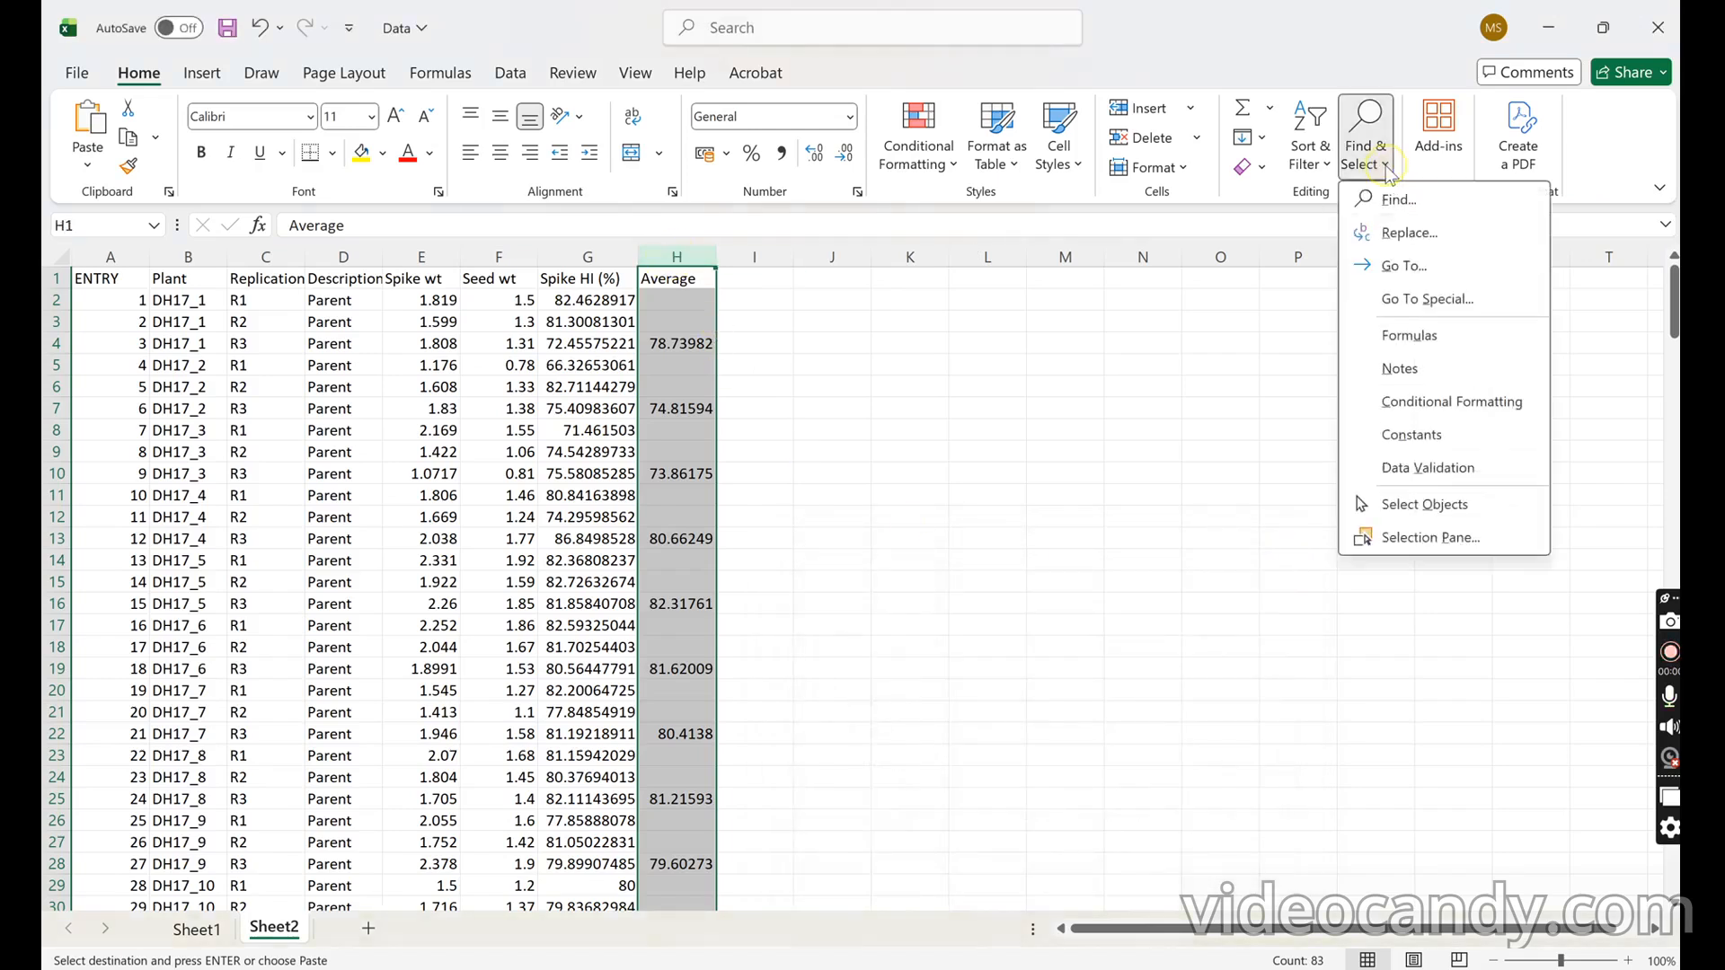
{"action": "left_click", "coordinate": [1422, 265]}
{"action": "left_click", "coordinate": [1174, 470]}
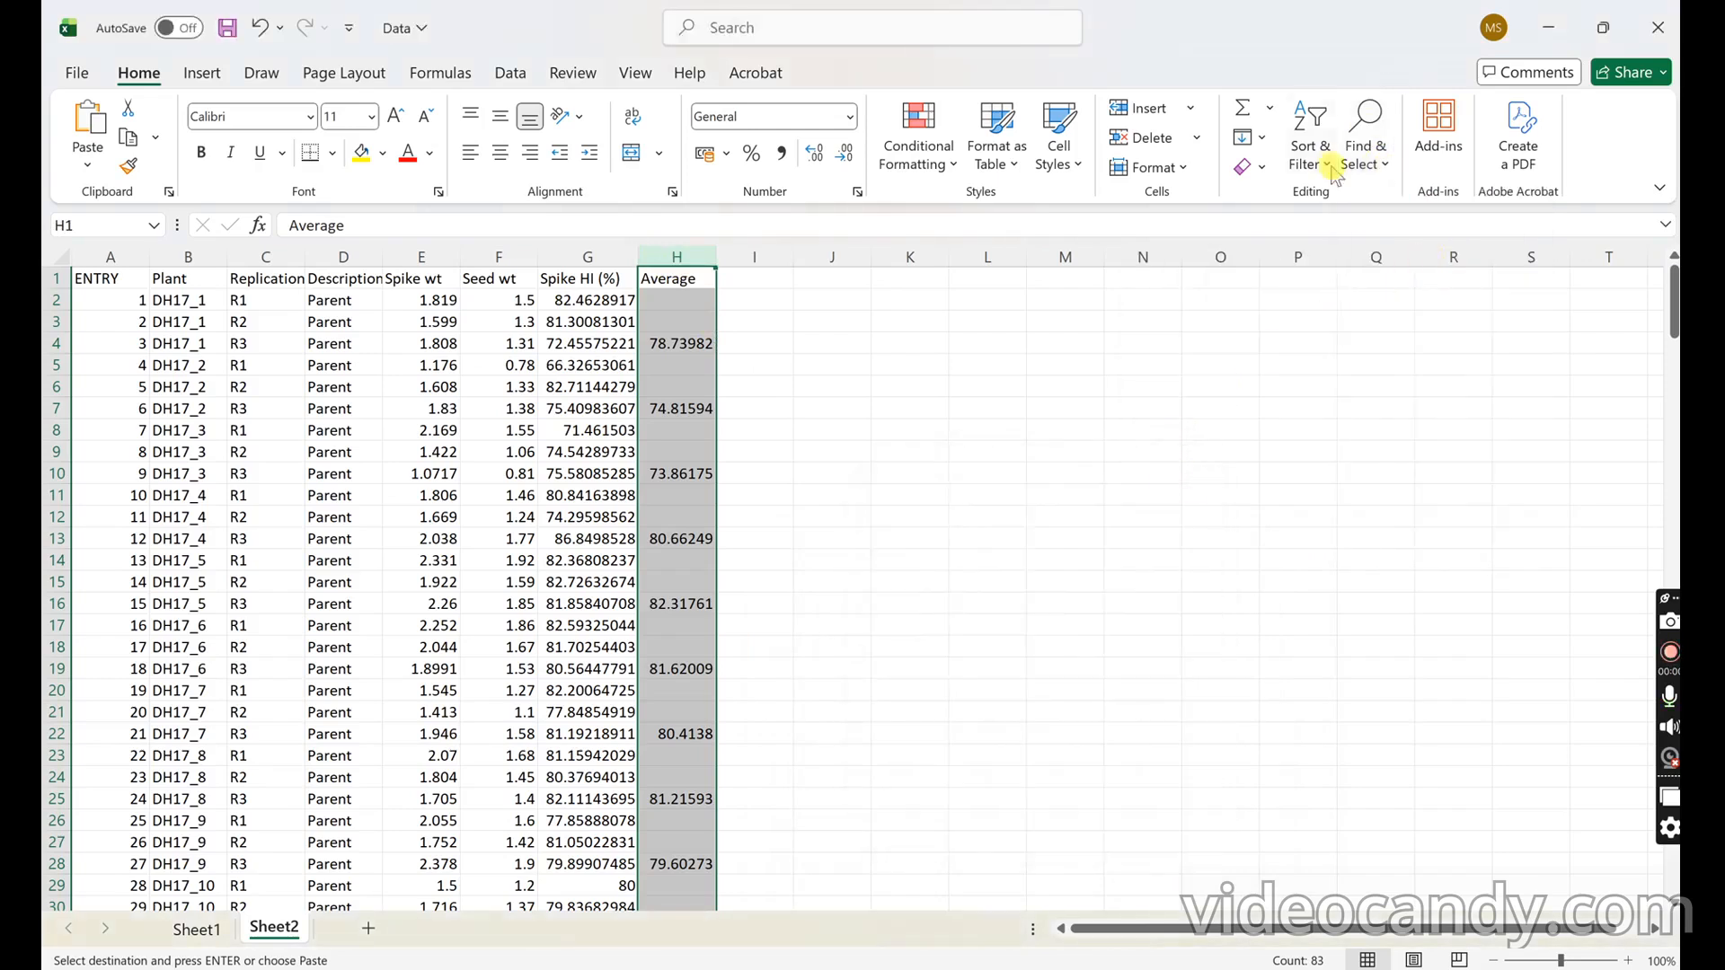
{"action": "left_click", "coordinate": [1320, 154]}
- Select the blank cells of the Average column with Go To Special and delete them, shifting the cells up
{"action": "left_click", "coordinate": [1366, 144]}
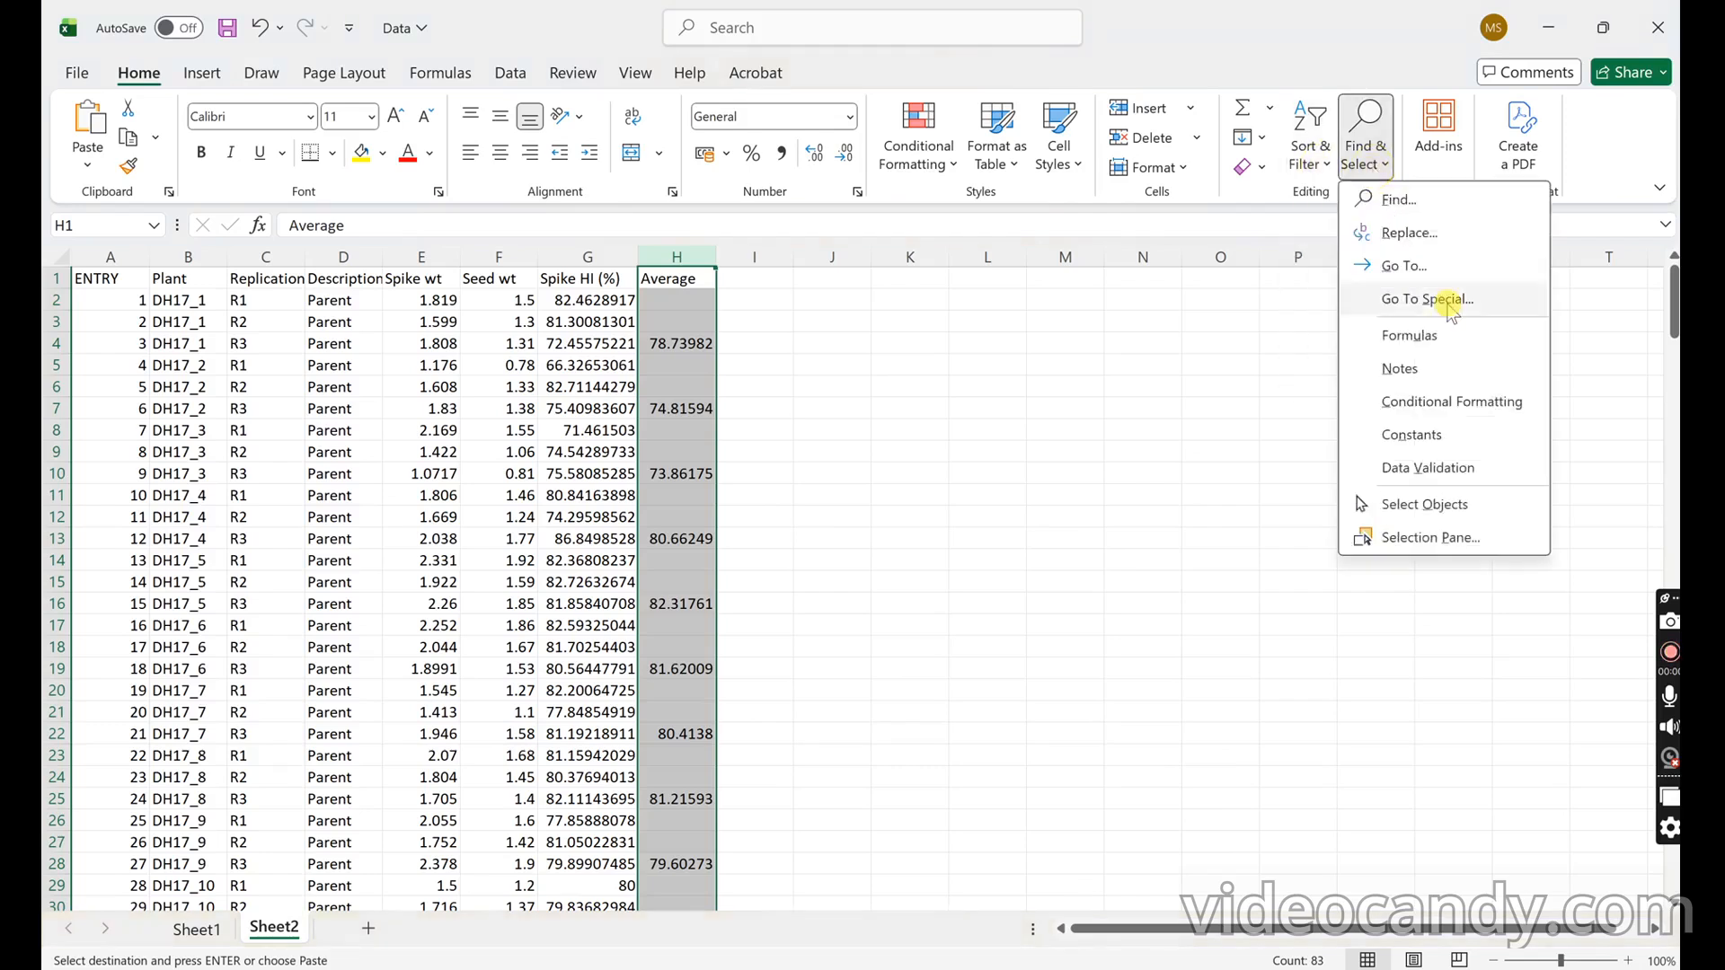
{"action": "left_click", "coordinate": [1447, 301]}
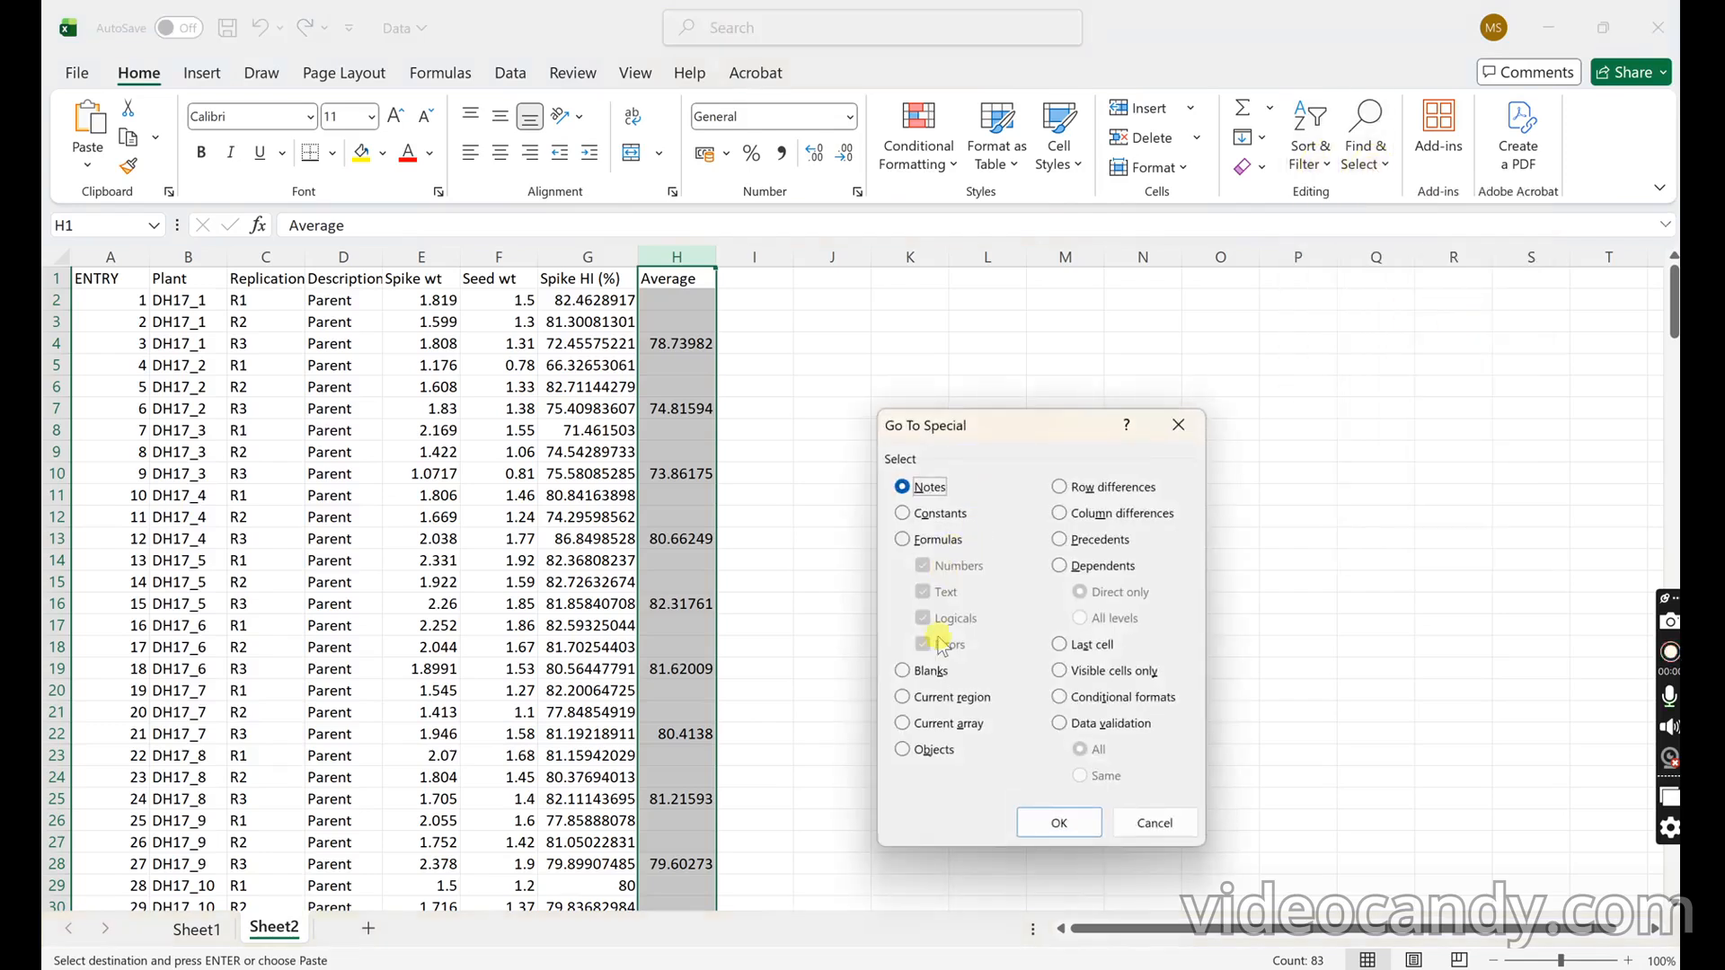
{"action": "left_click", "coordinate": [1058, 822]}
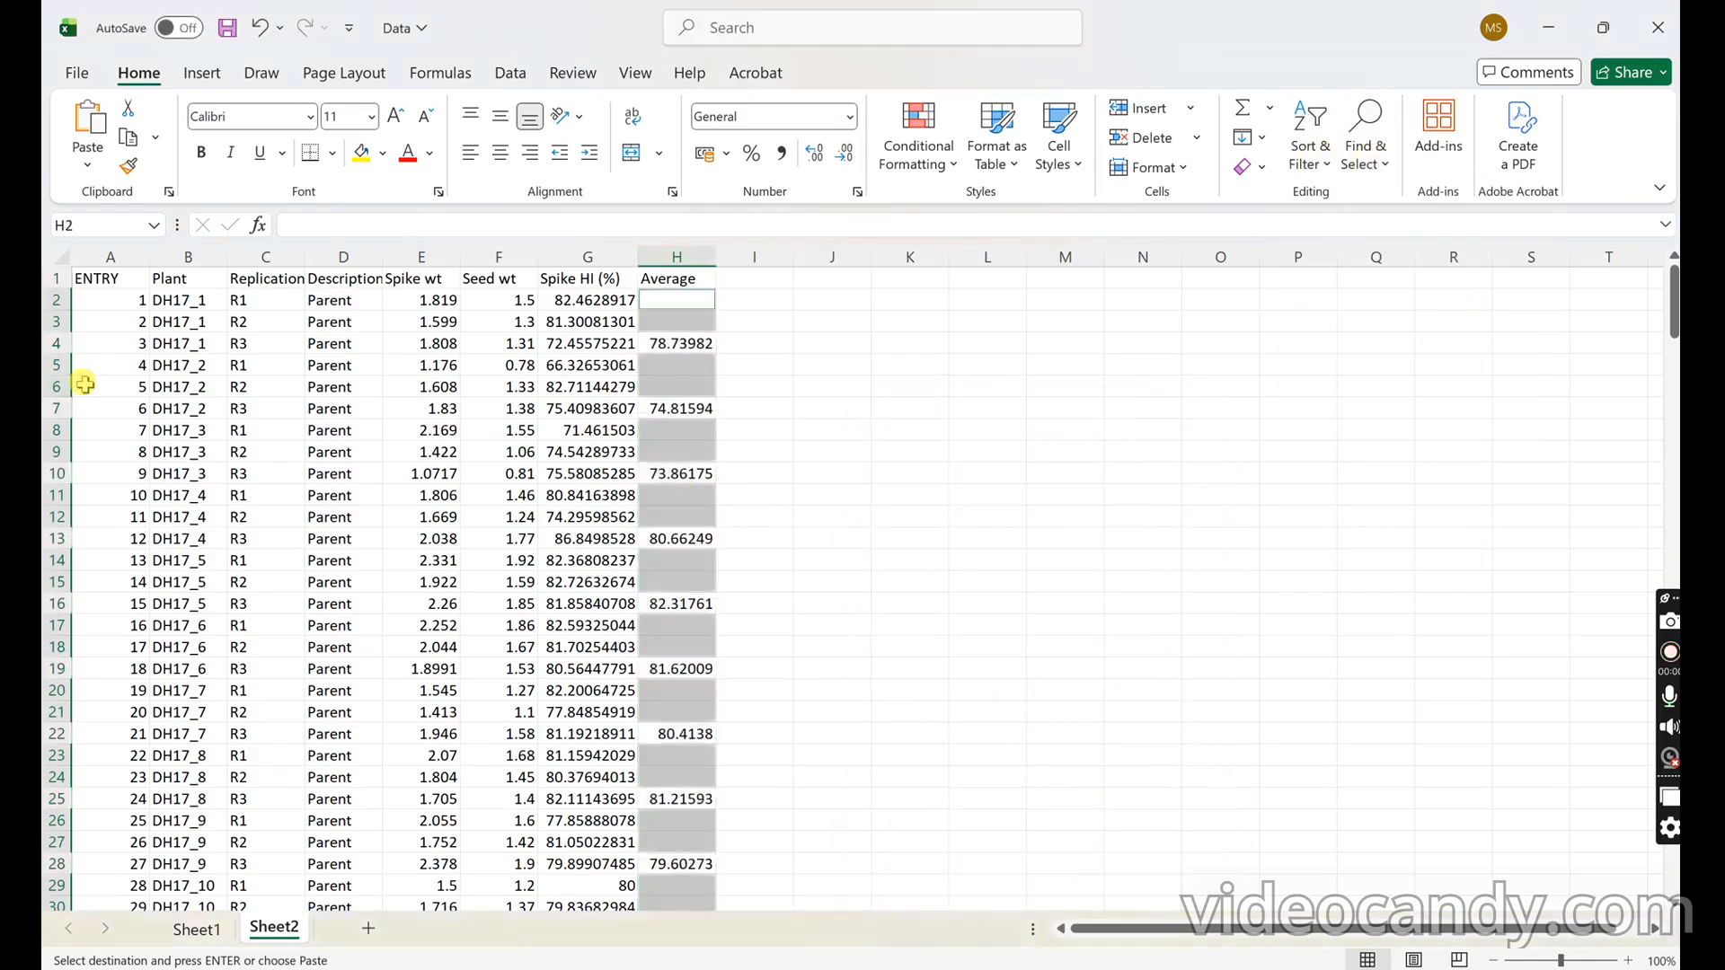
{"action": "key", "text": "BackSpace"}
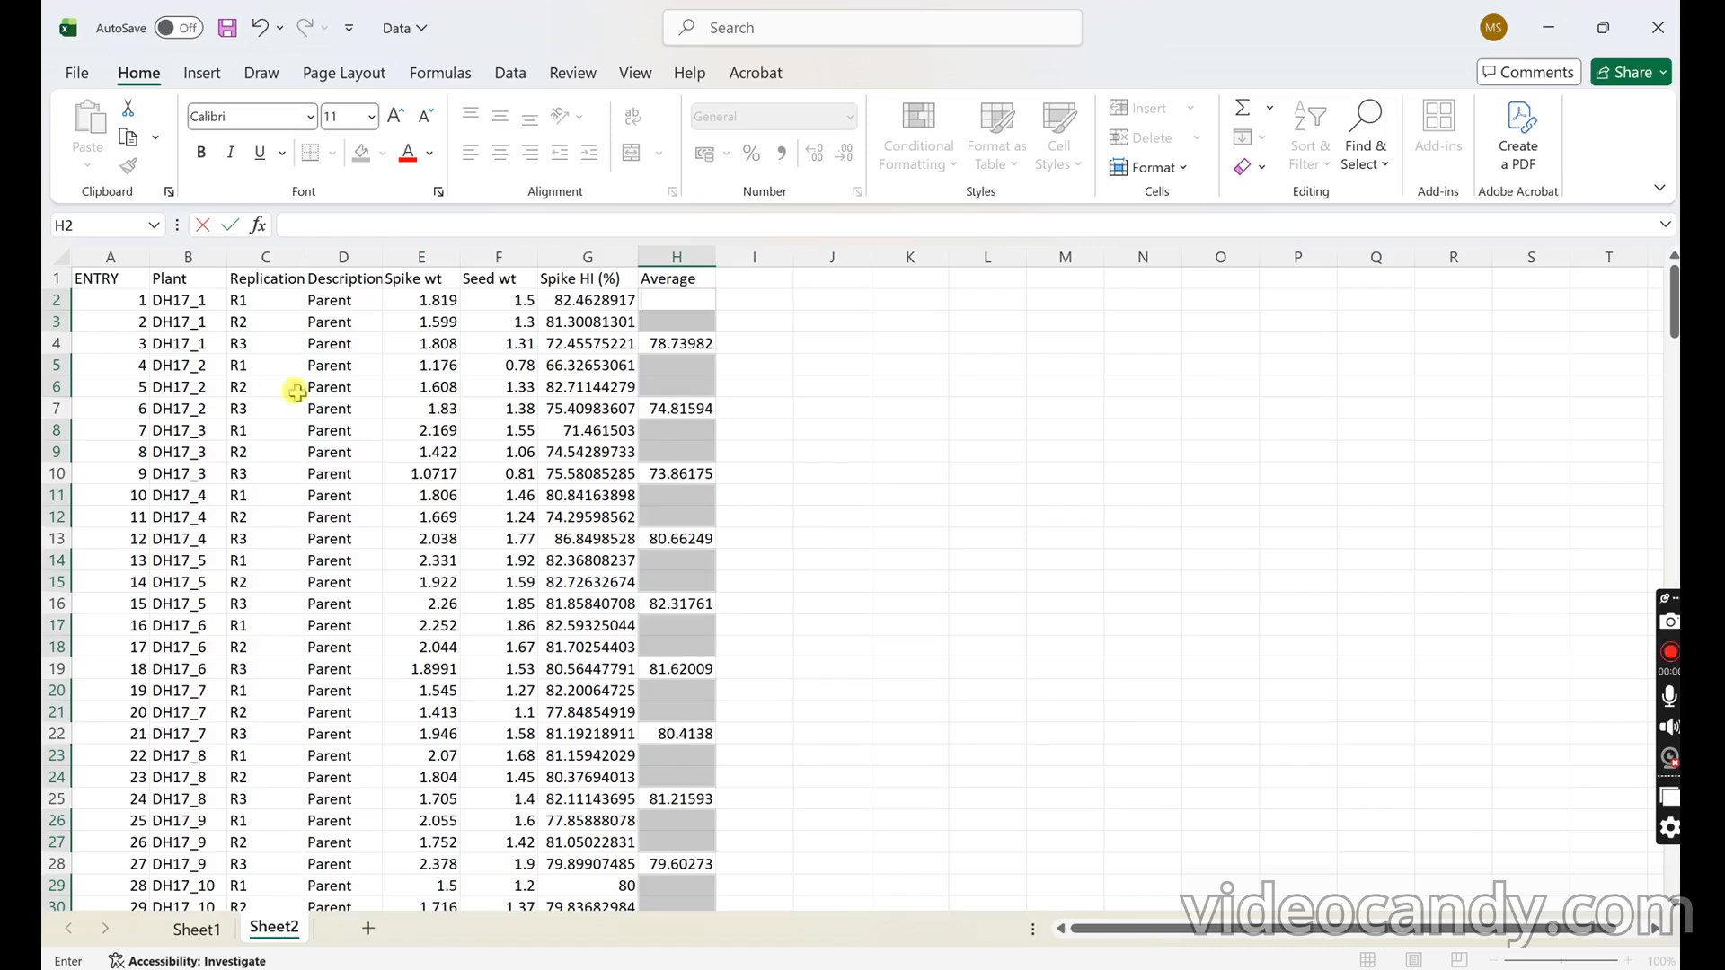
{"action": "right_click", "coordinate": [668, 322]}
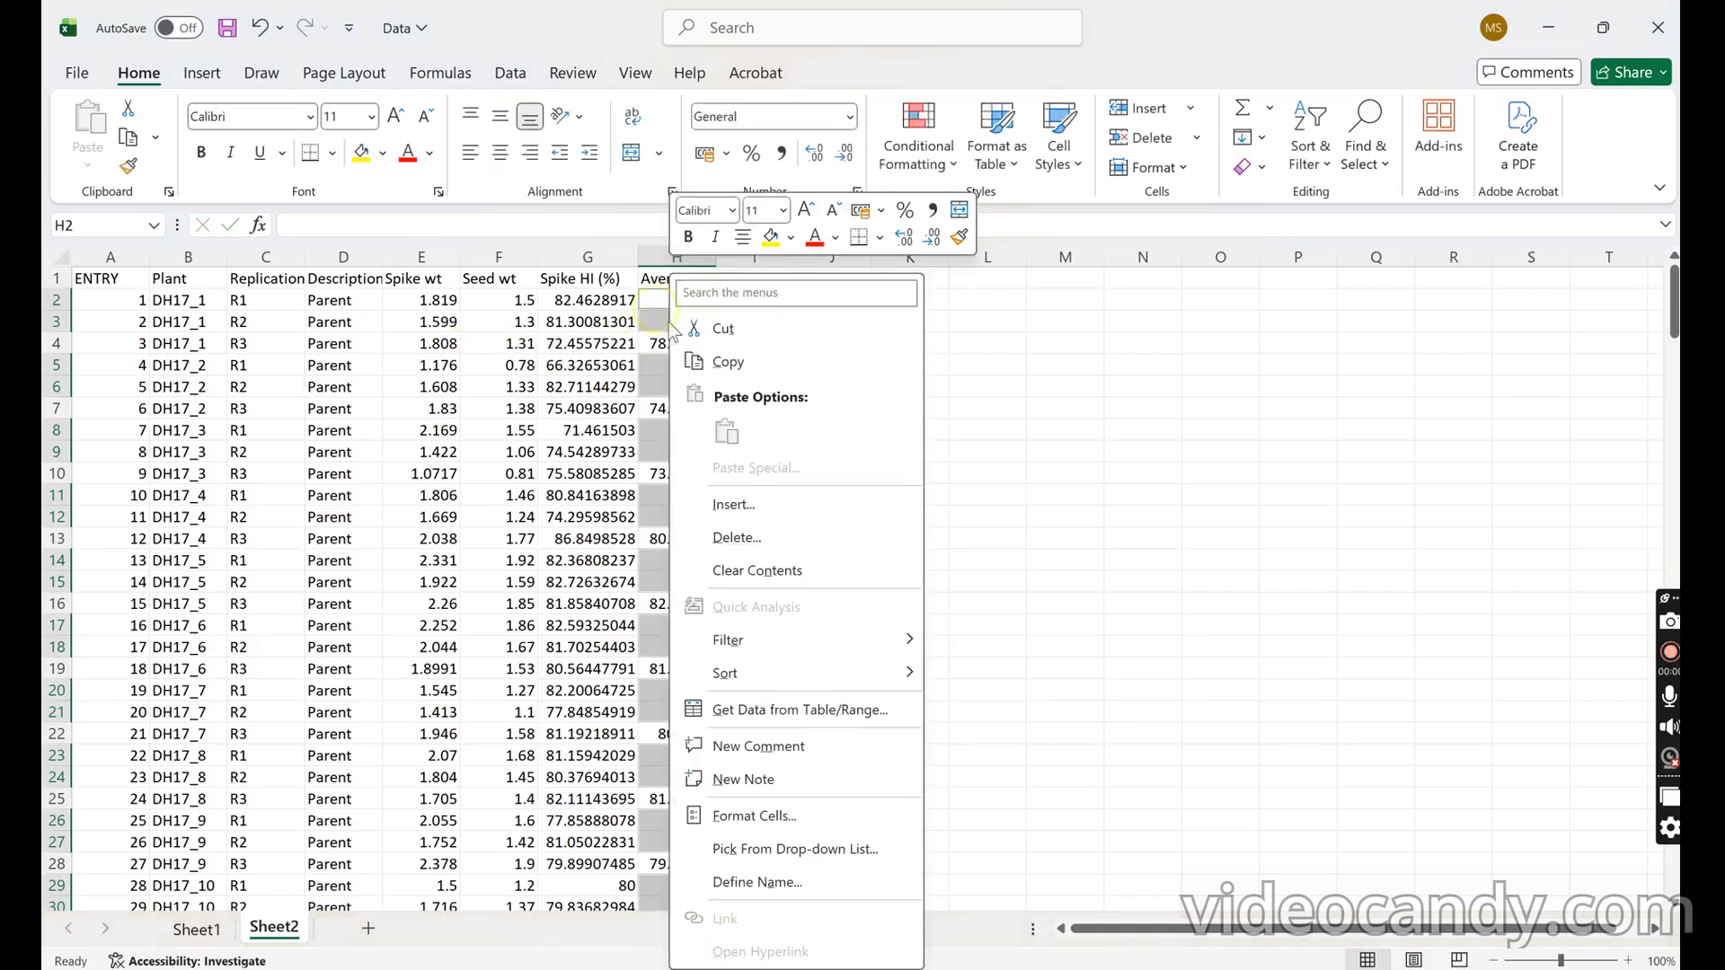
{"action": "left_click", "coordinate": [733, 537]}
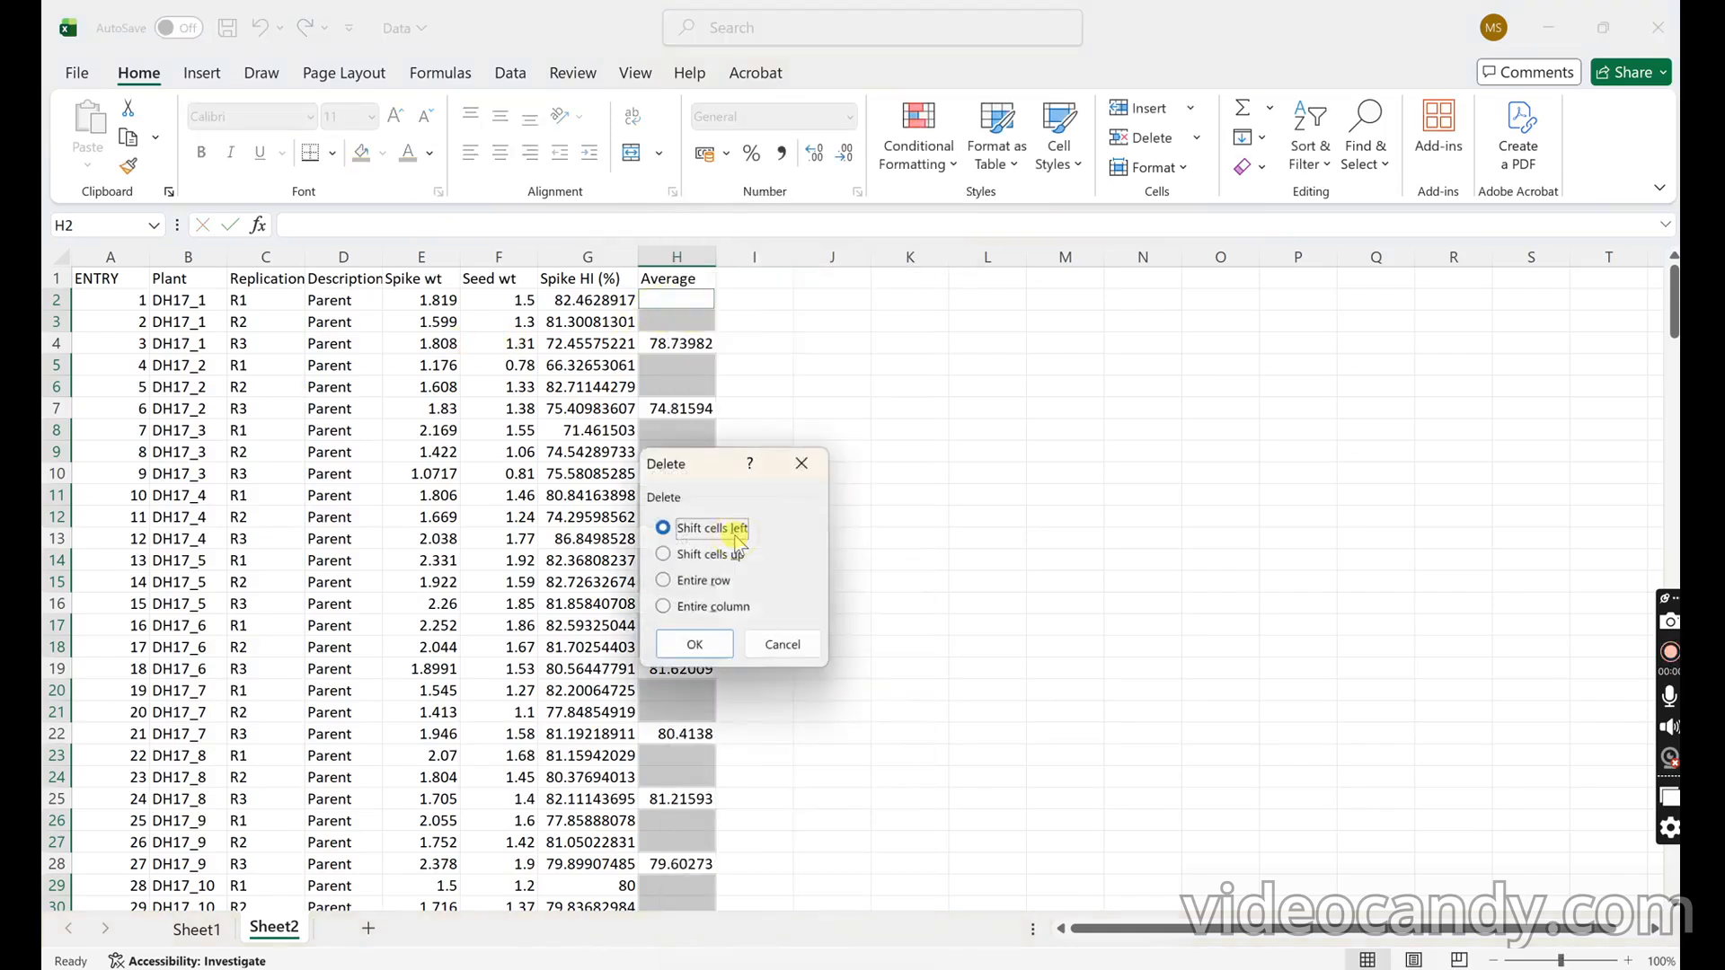
{"action": "left_click", "coordinate": [666, 555]}
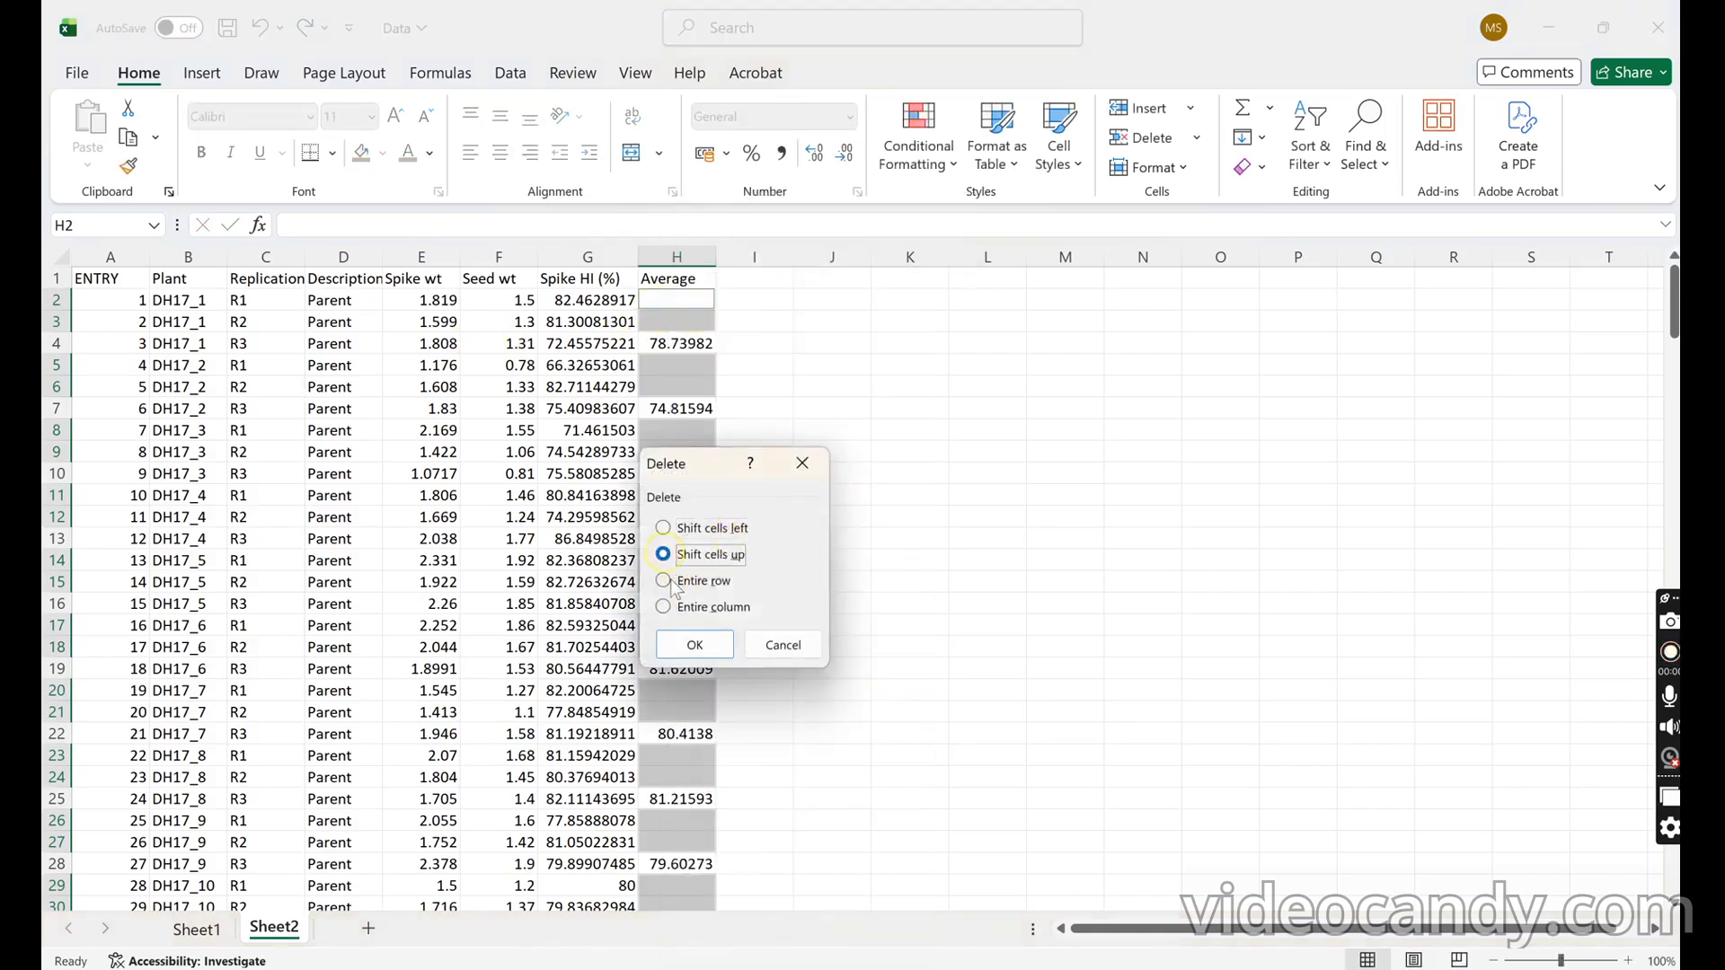
{"action": "left_click", "coordinate": [694, 645]}
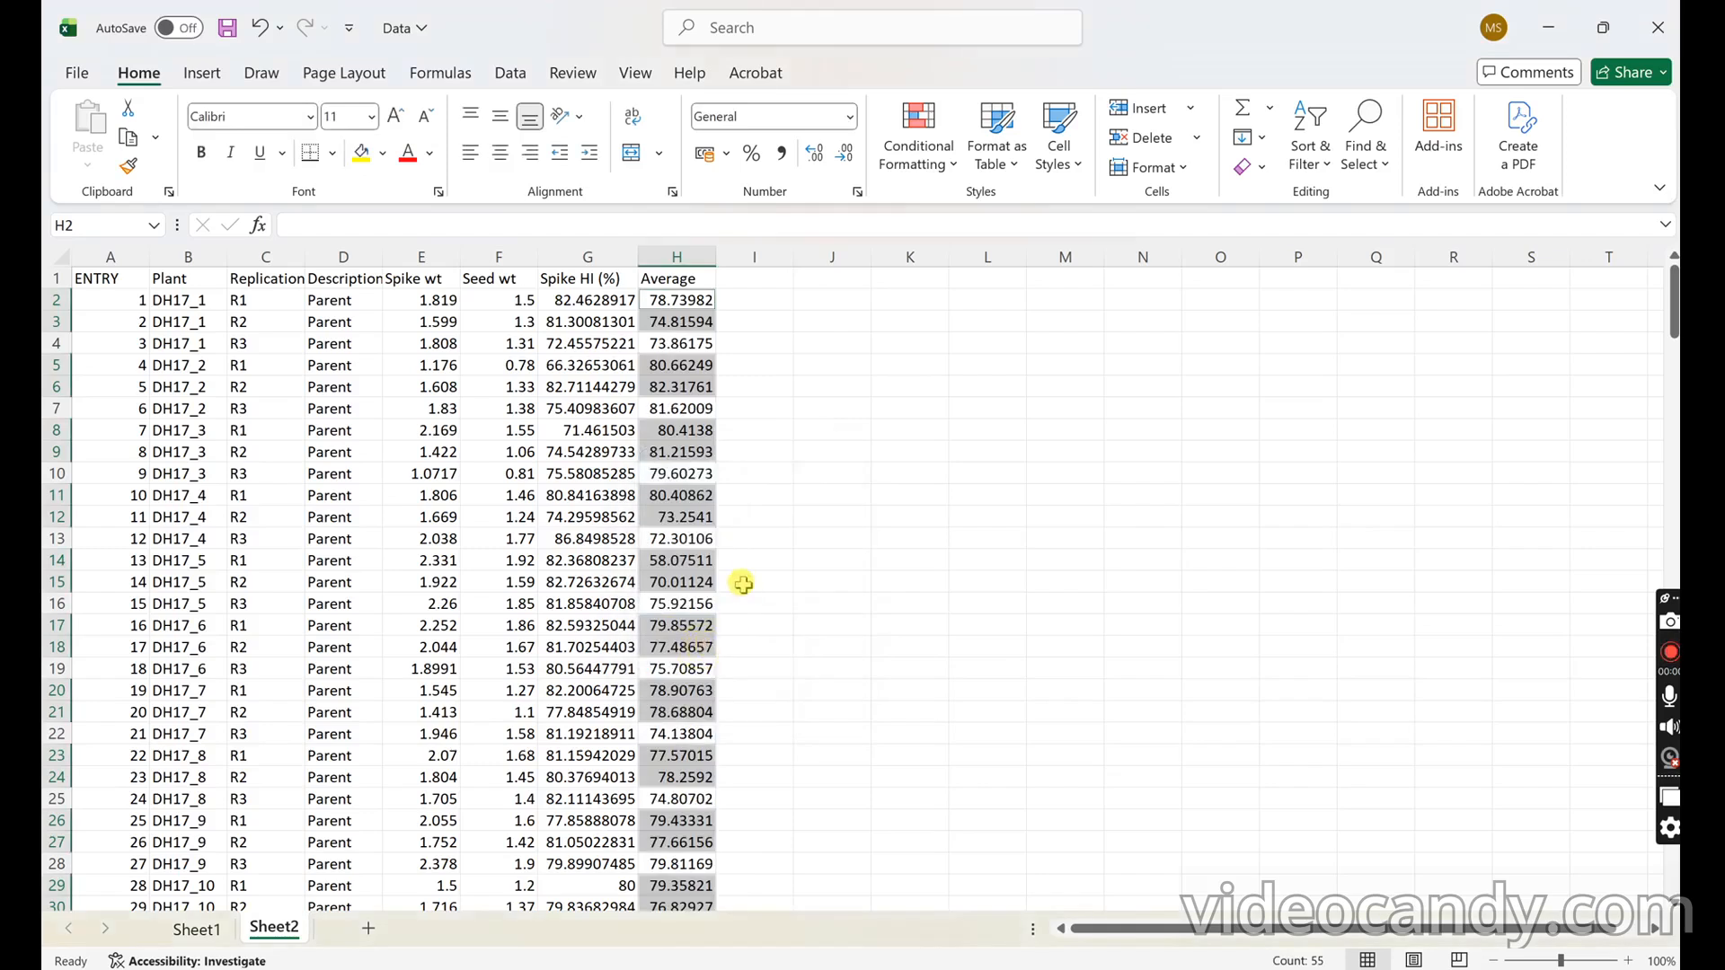
- Check the shifted averages against the plant rows and undo the deletion of the blank cells
{"action": "scroll", "coordinate": [743, 584], "scroll_direction": "down", "scroll_amount": 20}
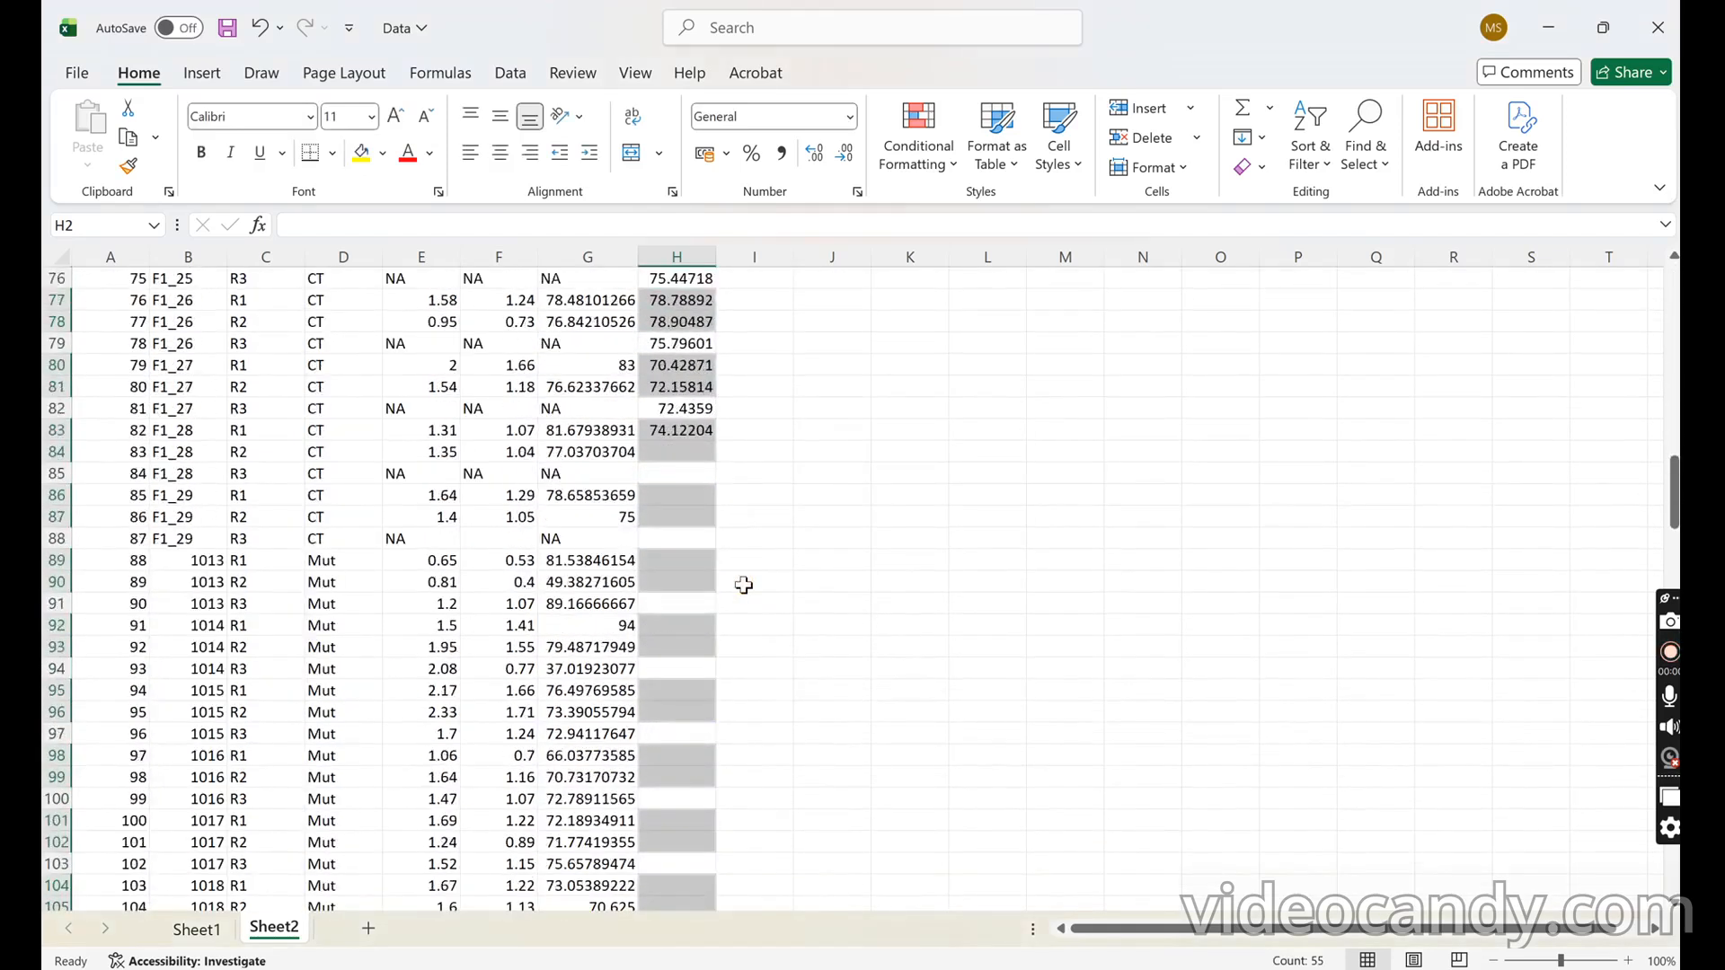
{"action": "scroll", "coordinate": [743, 584], "scroll_direction": "up", "scroll_amount": 20}
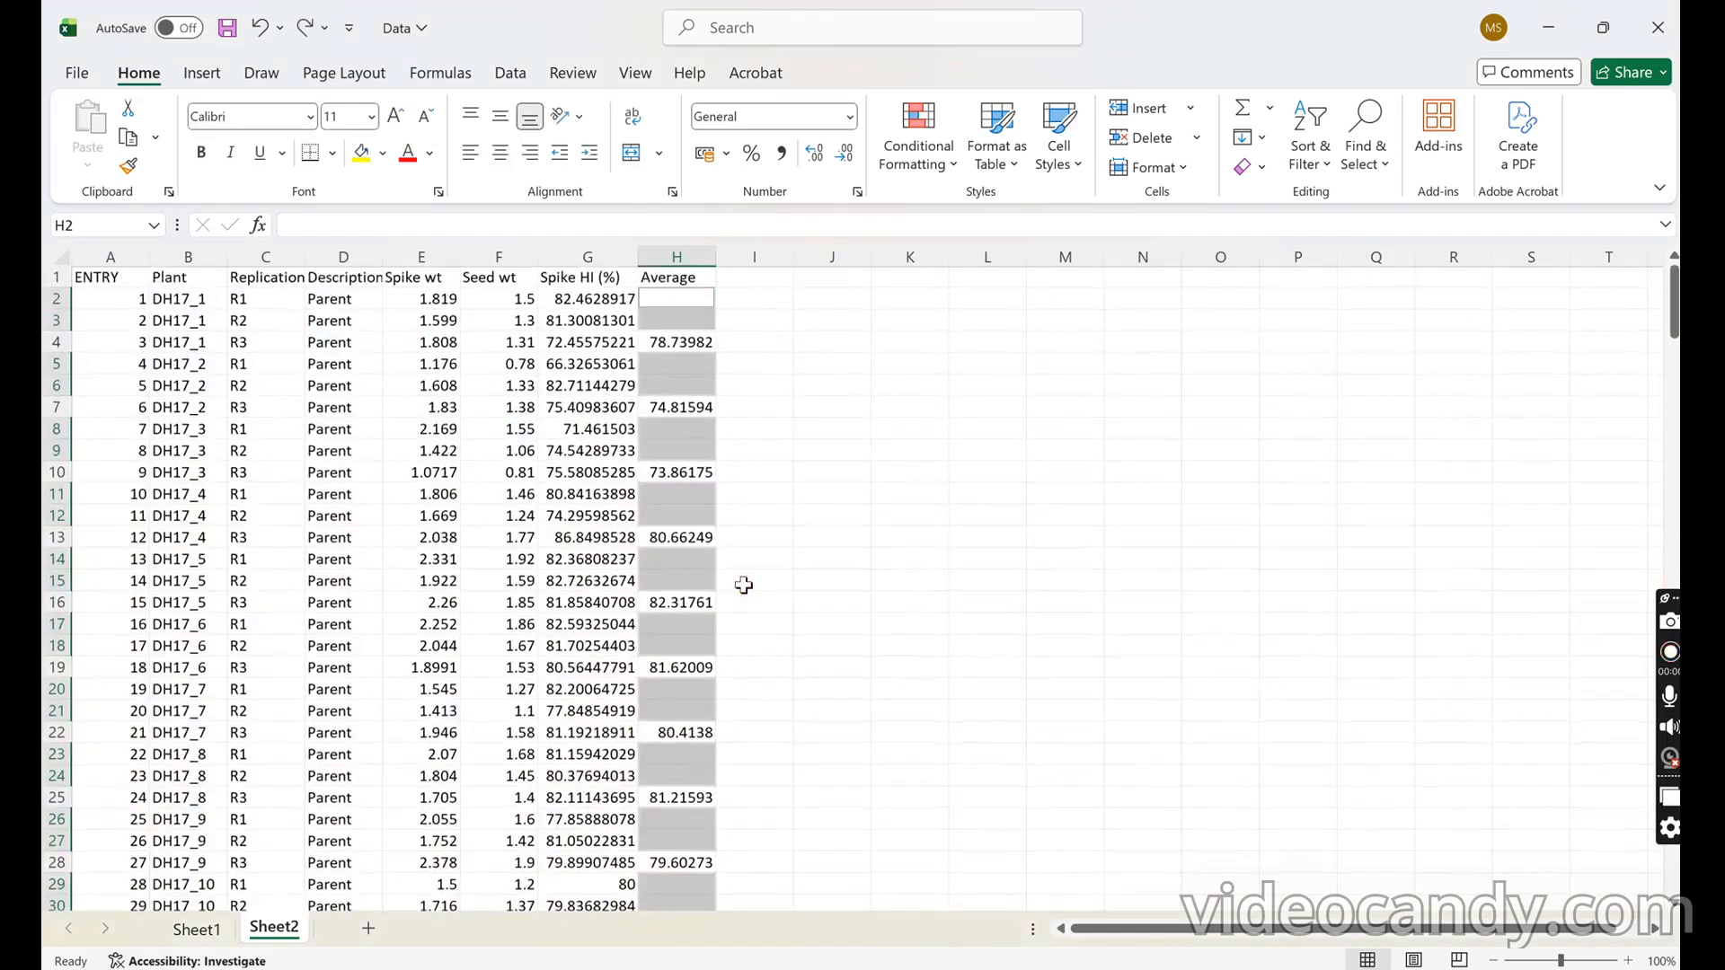
{"action": "left_click", "coordinate": [827, 455]}
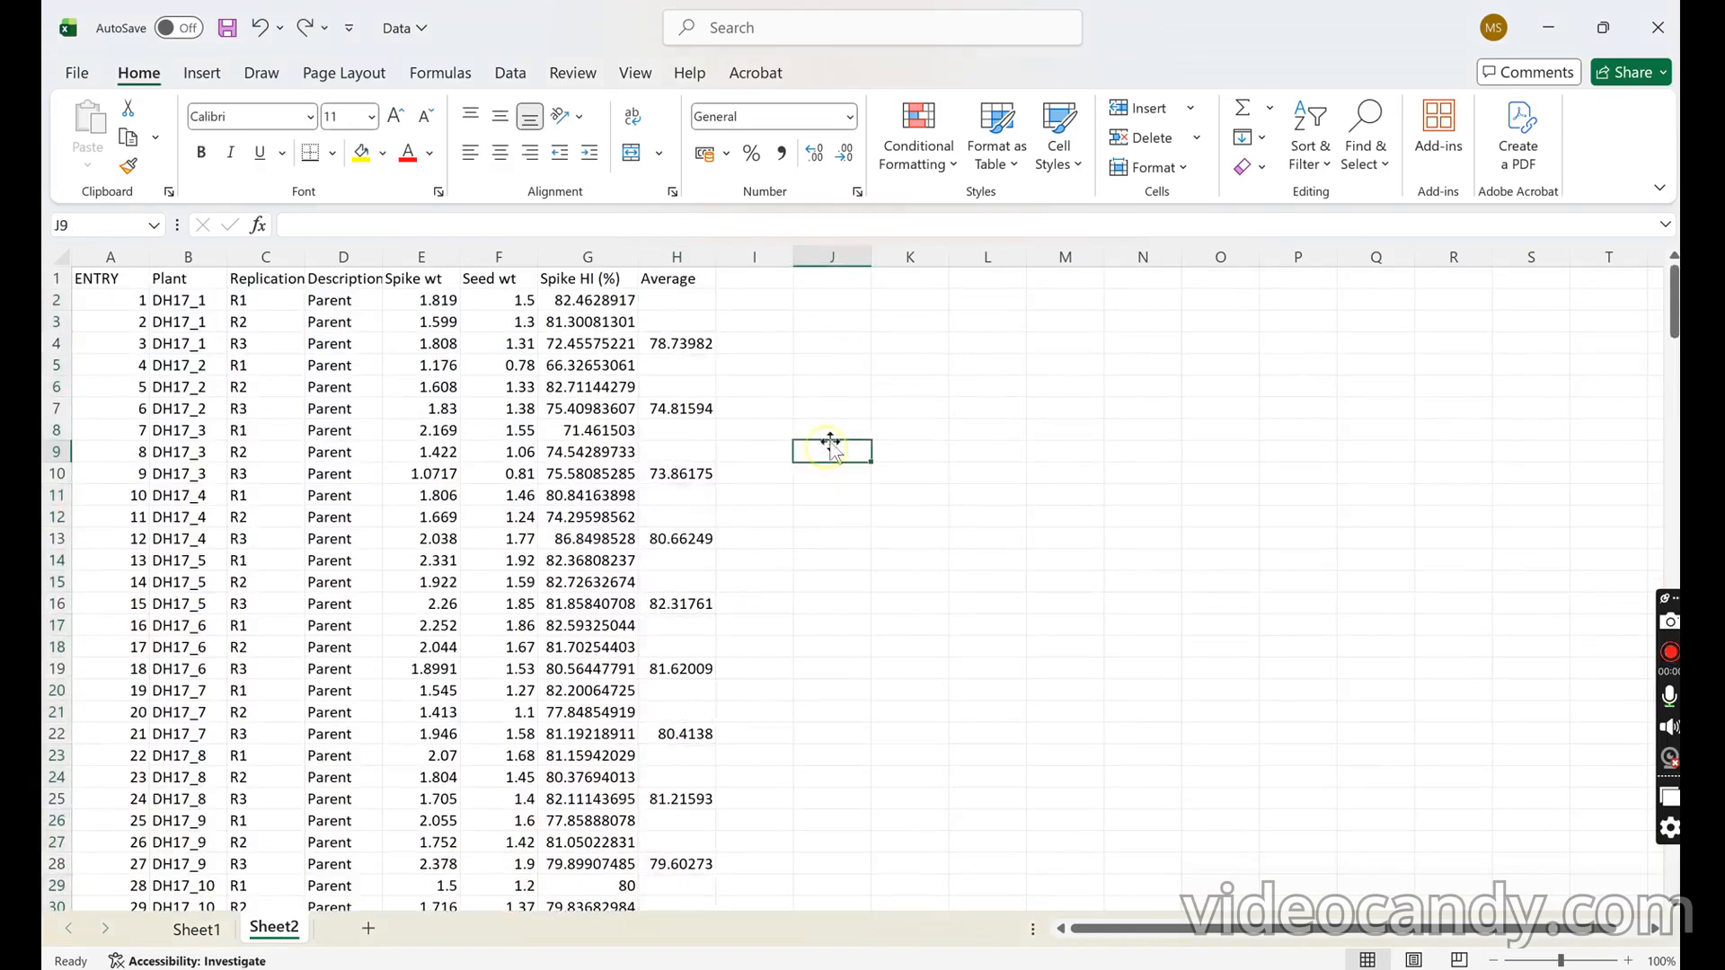
- Sort the table by the Average column from smallest to largest, expanding the selection to the neighbouring columns
{"action": "left_click", "coordinate": [678, 256]}
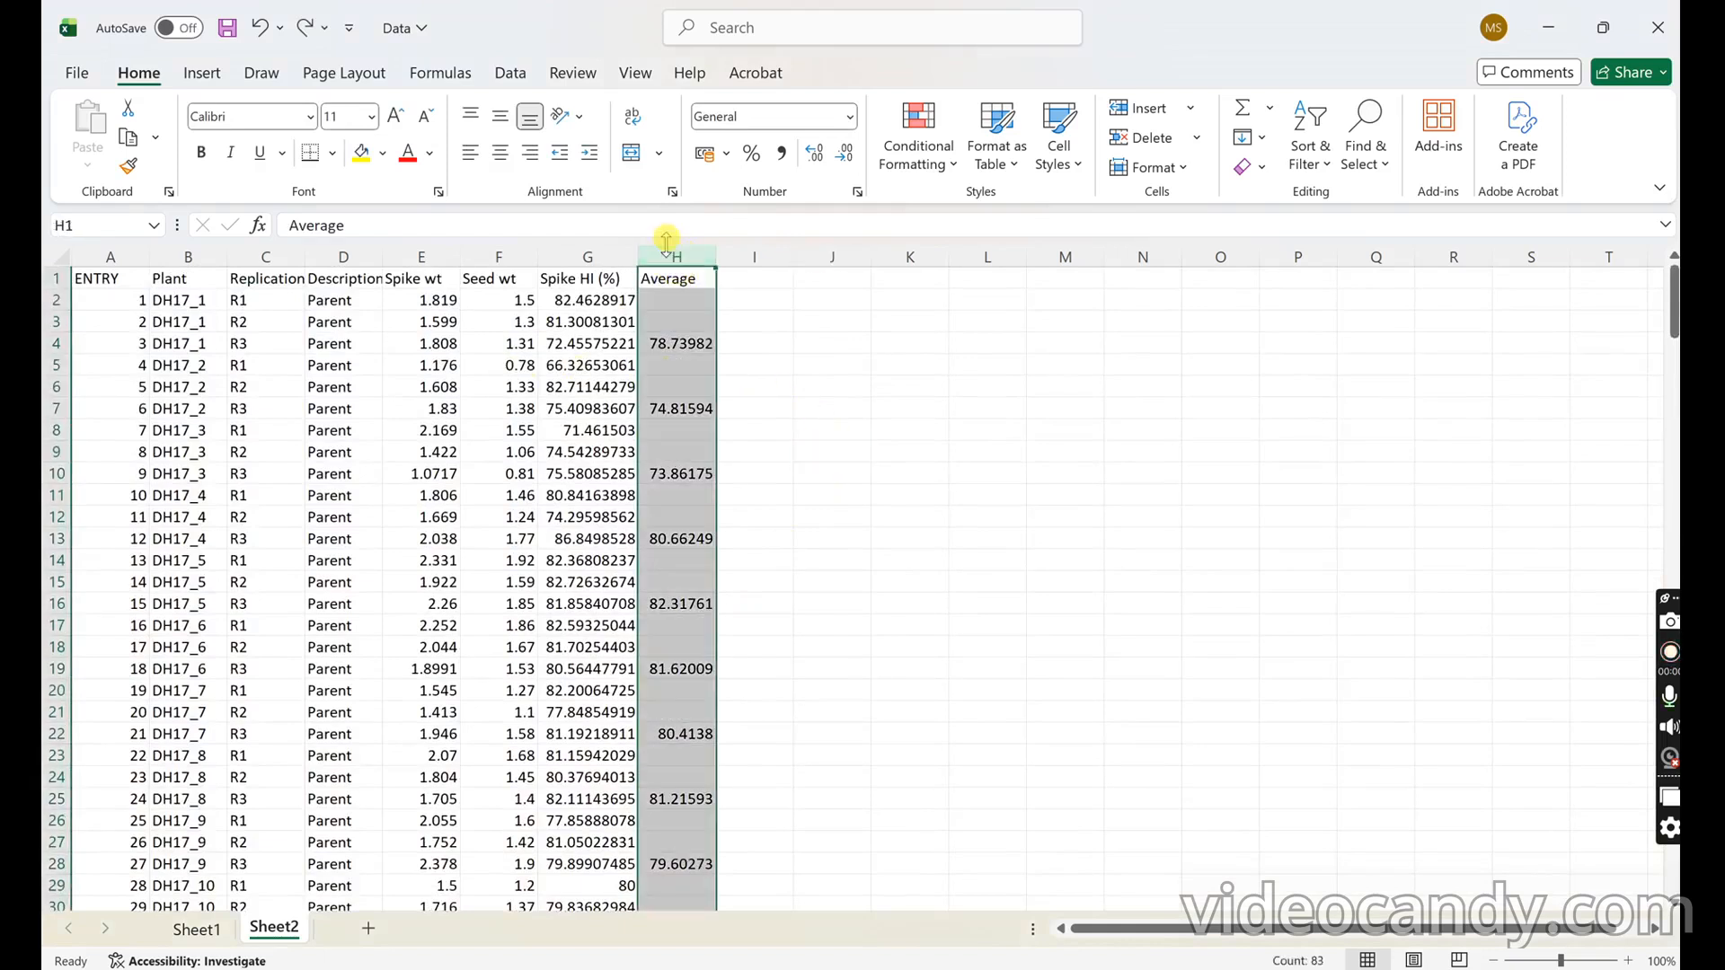
{"action": "left_click", "coordinate": [671, 242]}
{"action": "left_click", "coordinate": [1322, 168]}
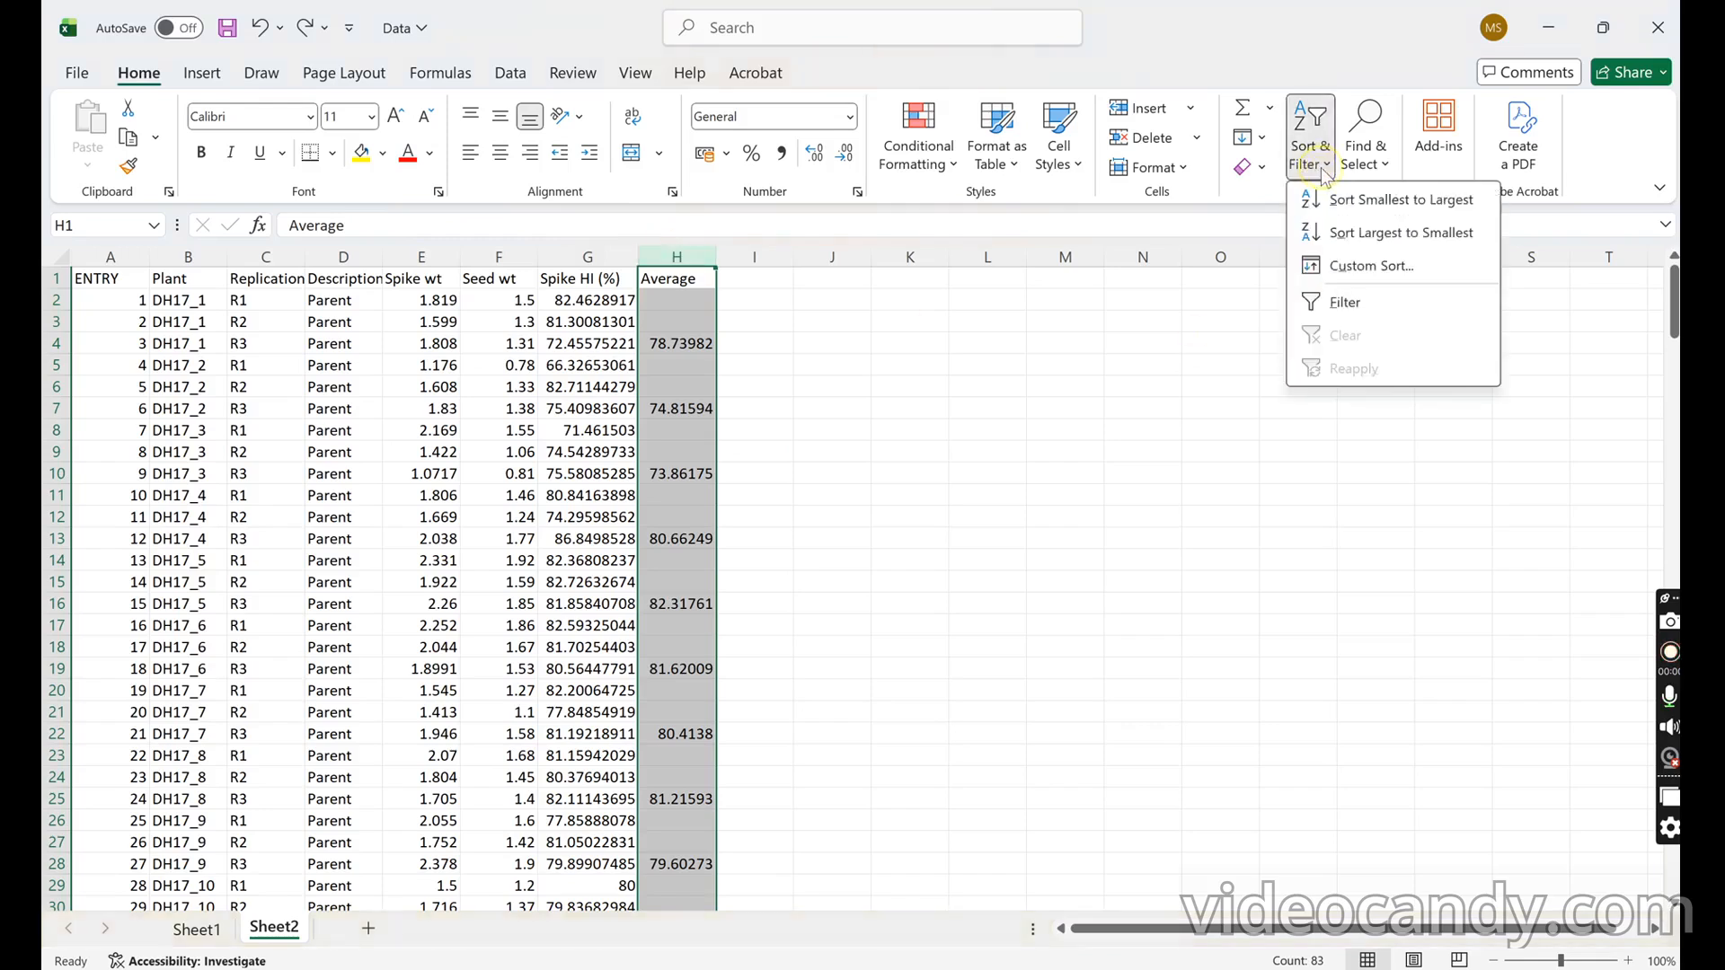
{"action": "left_click", "coordinate": [1363, 203]}
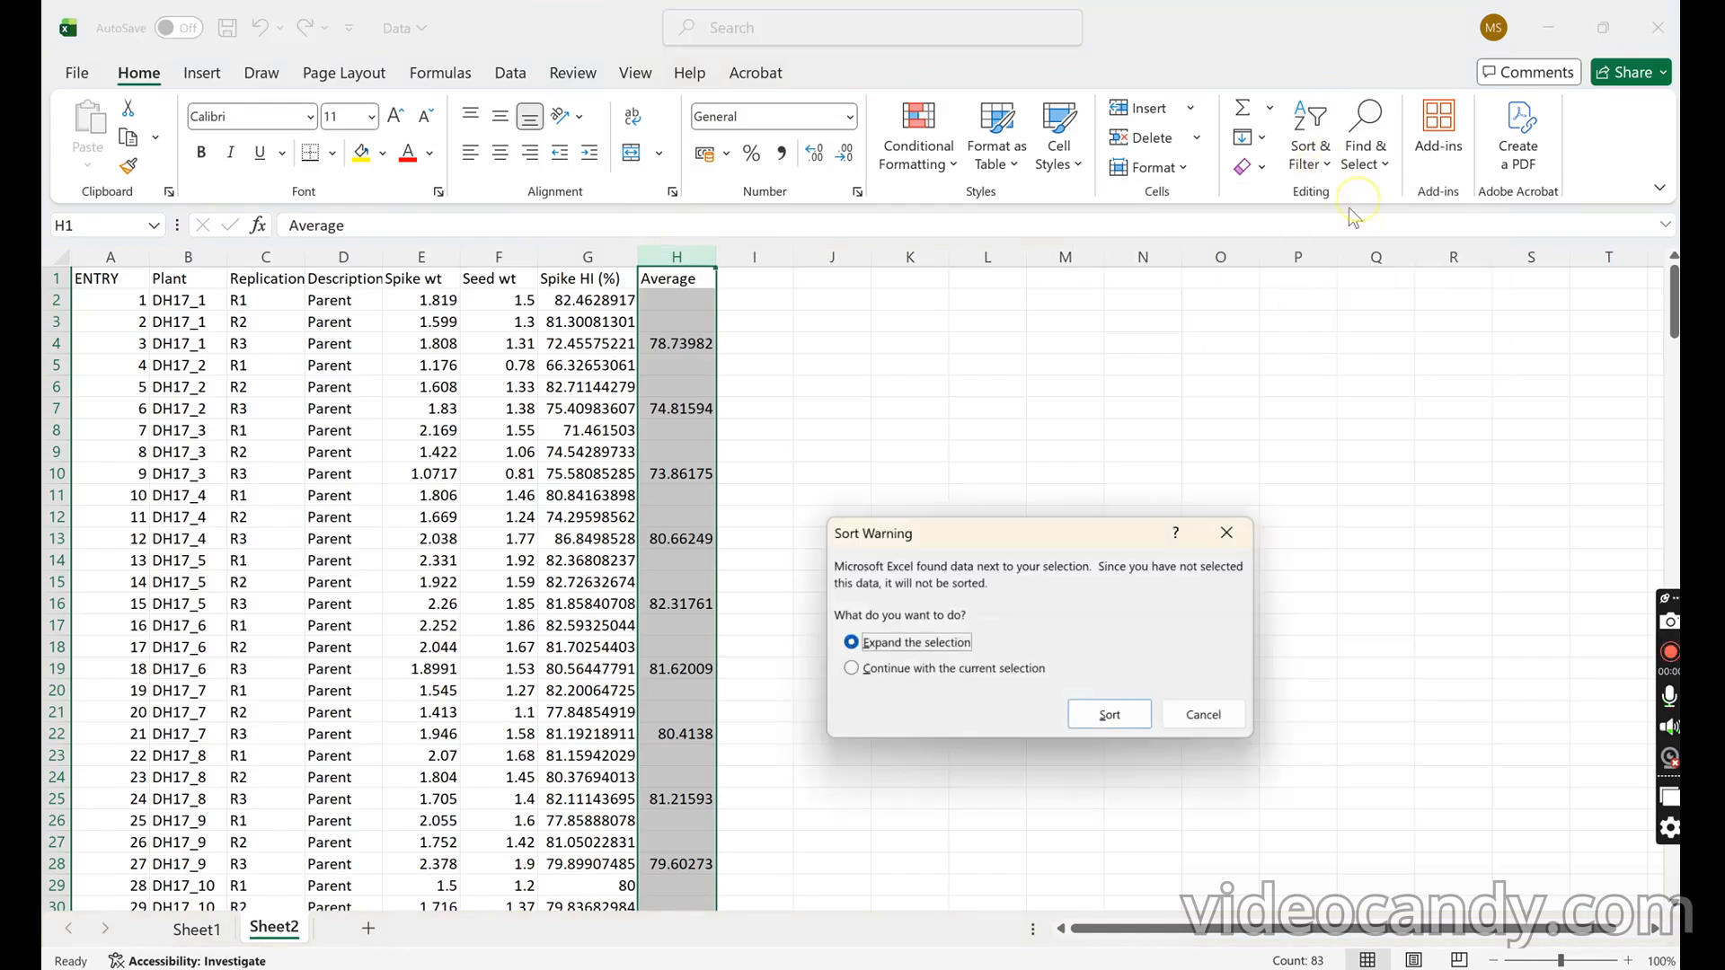
{"action": "left_click", "coordinate": [1112, 718]}
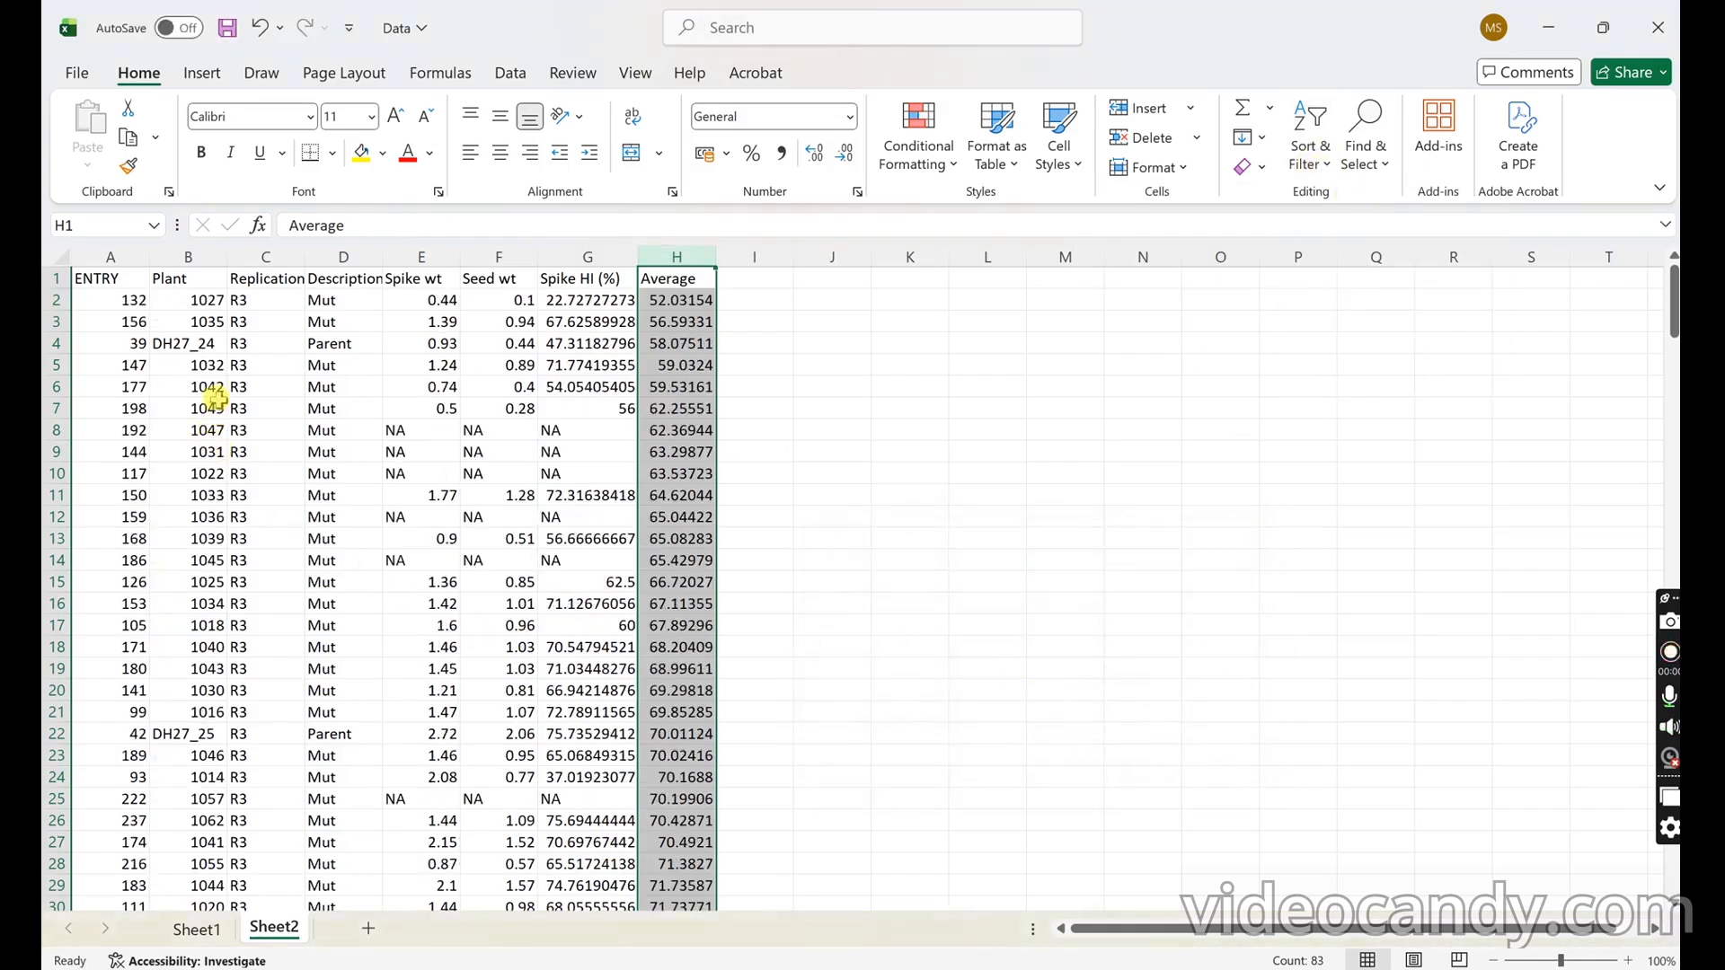
- Check the sorted rows down to the ones without an average and undo the sort
{"action": "scroll", "coordinate": [216, 396], "scroll_direction": "down", "scroll_amount": 17}
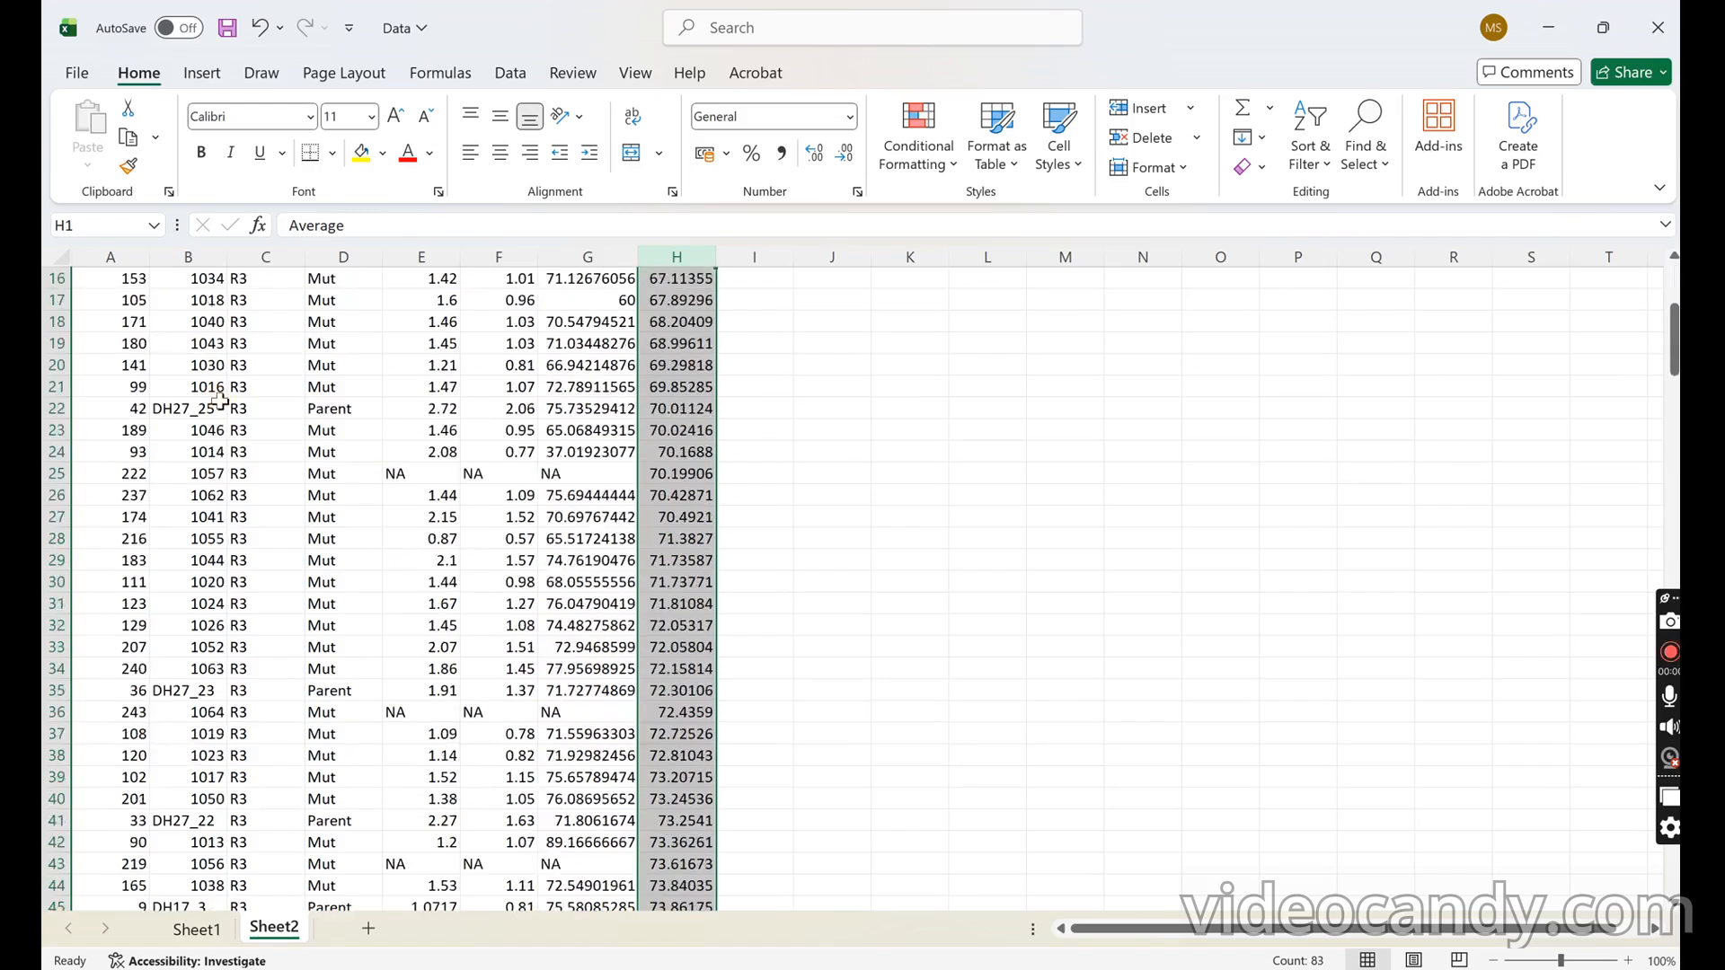
{"action": "scroll", "coordinate": [219, 401], "scroll_direction": "down", "scroll_amount": 4}
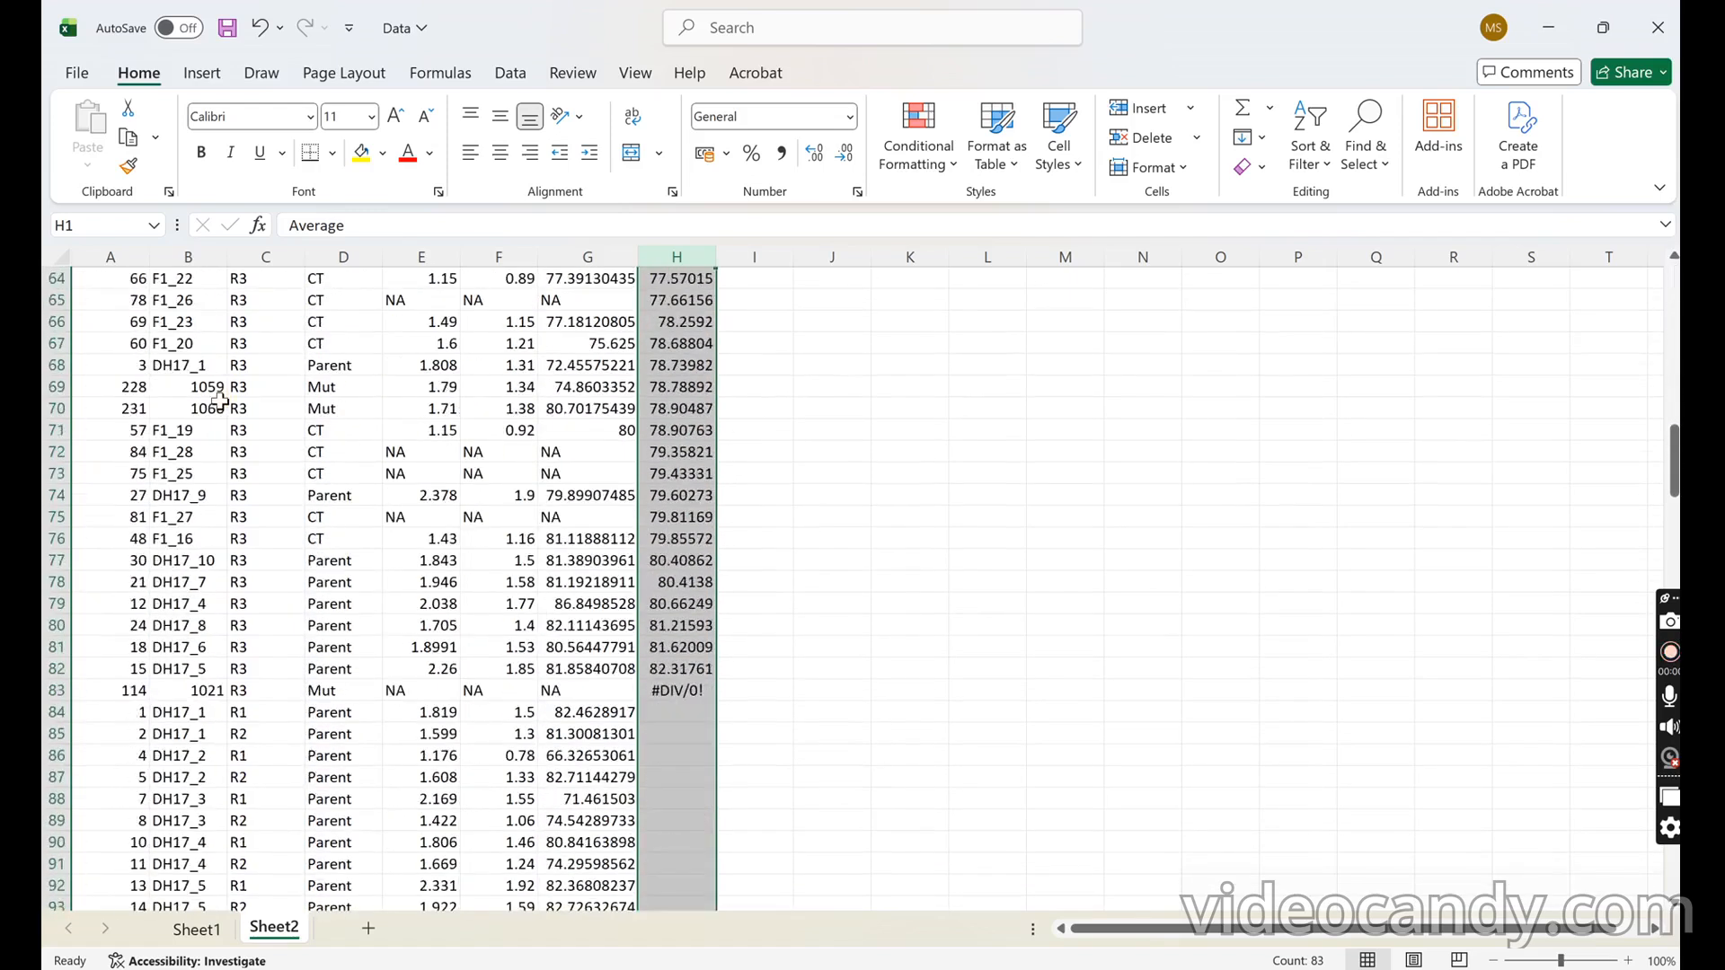
{"action": "key", "text": "ctrl+z"}
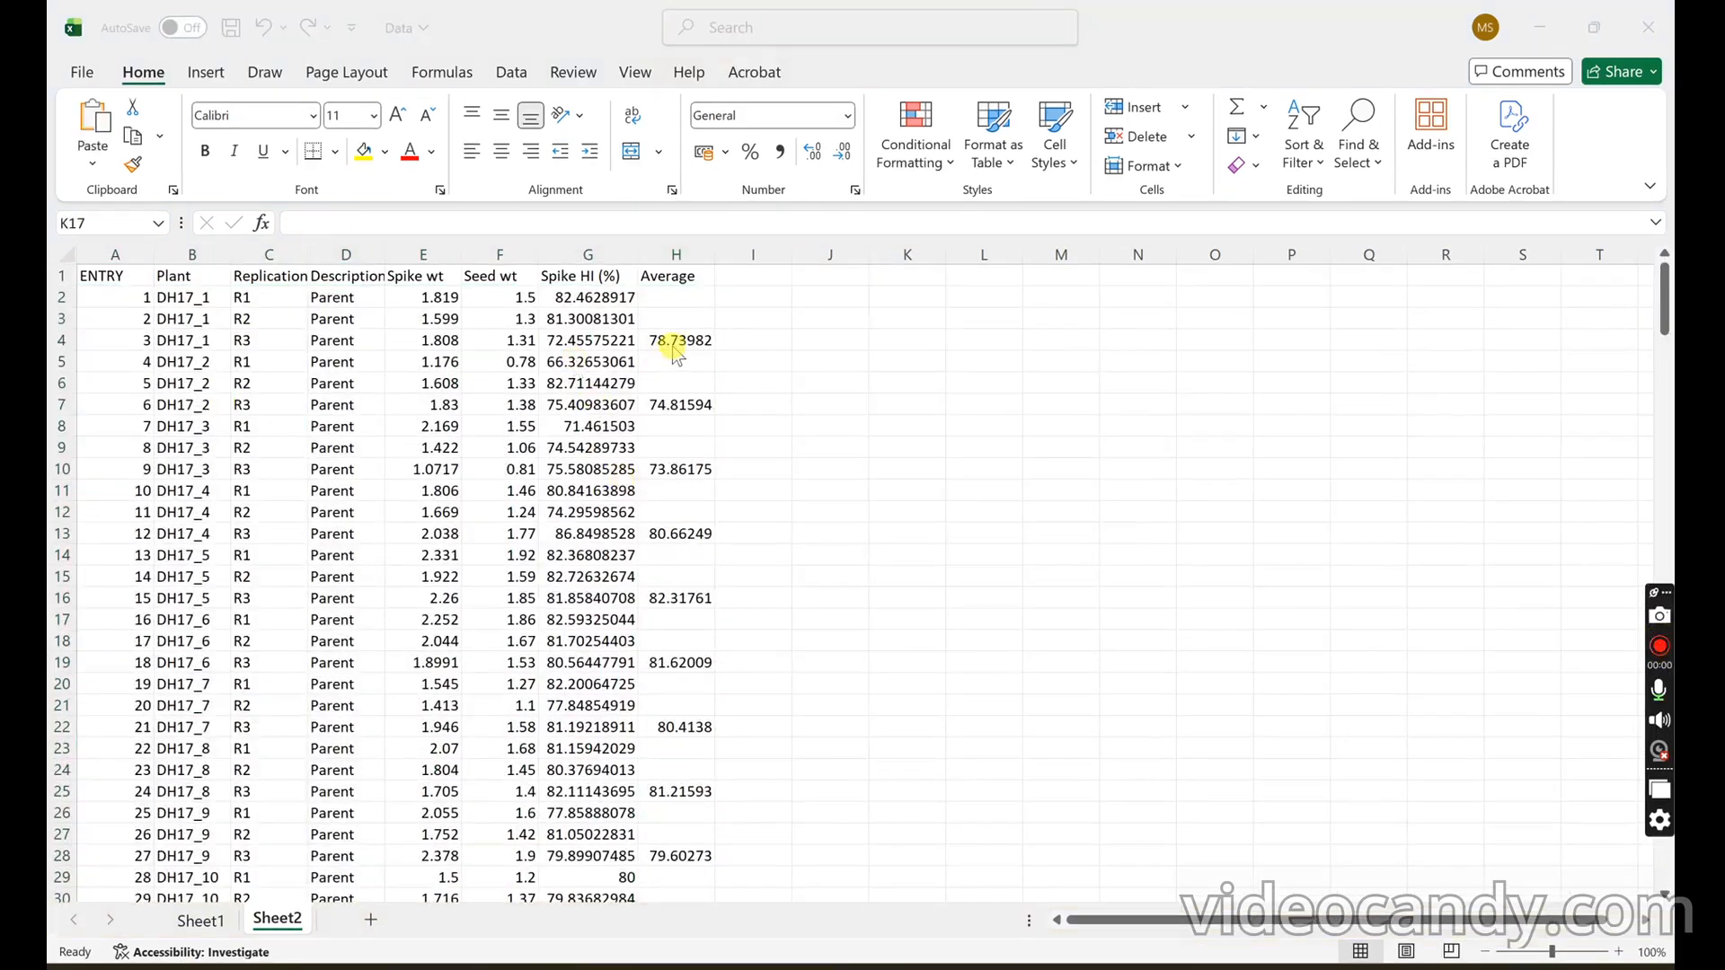
- Reapply the smallest-to-largest sort on the Average column of Sheet2, expanding the selection to the whole table
{"action": "left_click", "coordinate": [677, 255]}
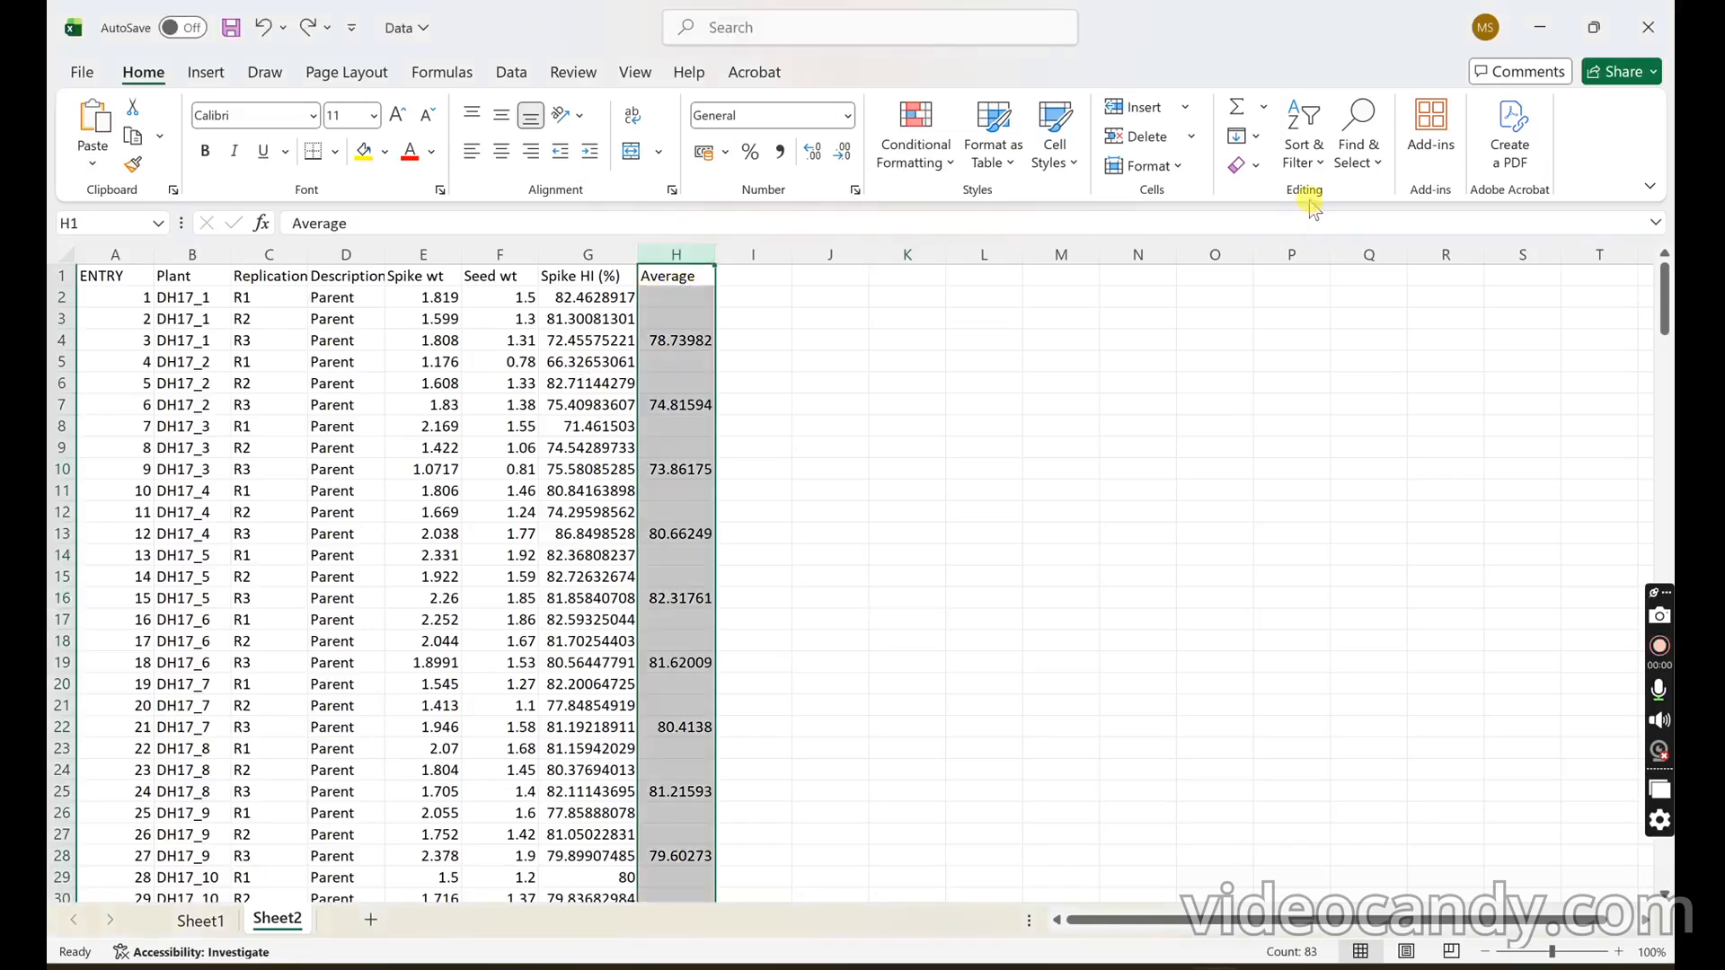
{"action": "left_click", "coordinate": [1322, 163]}
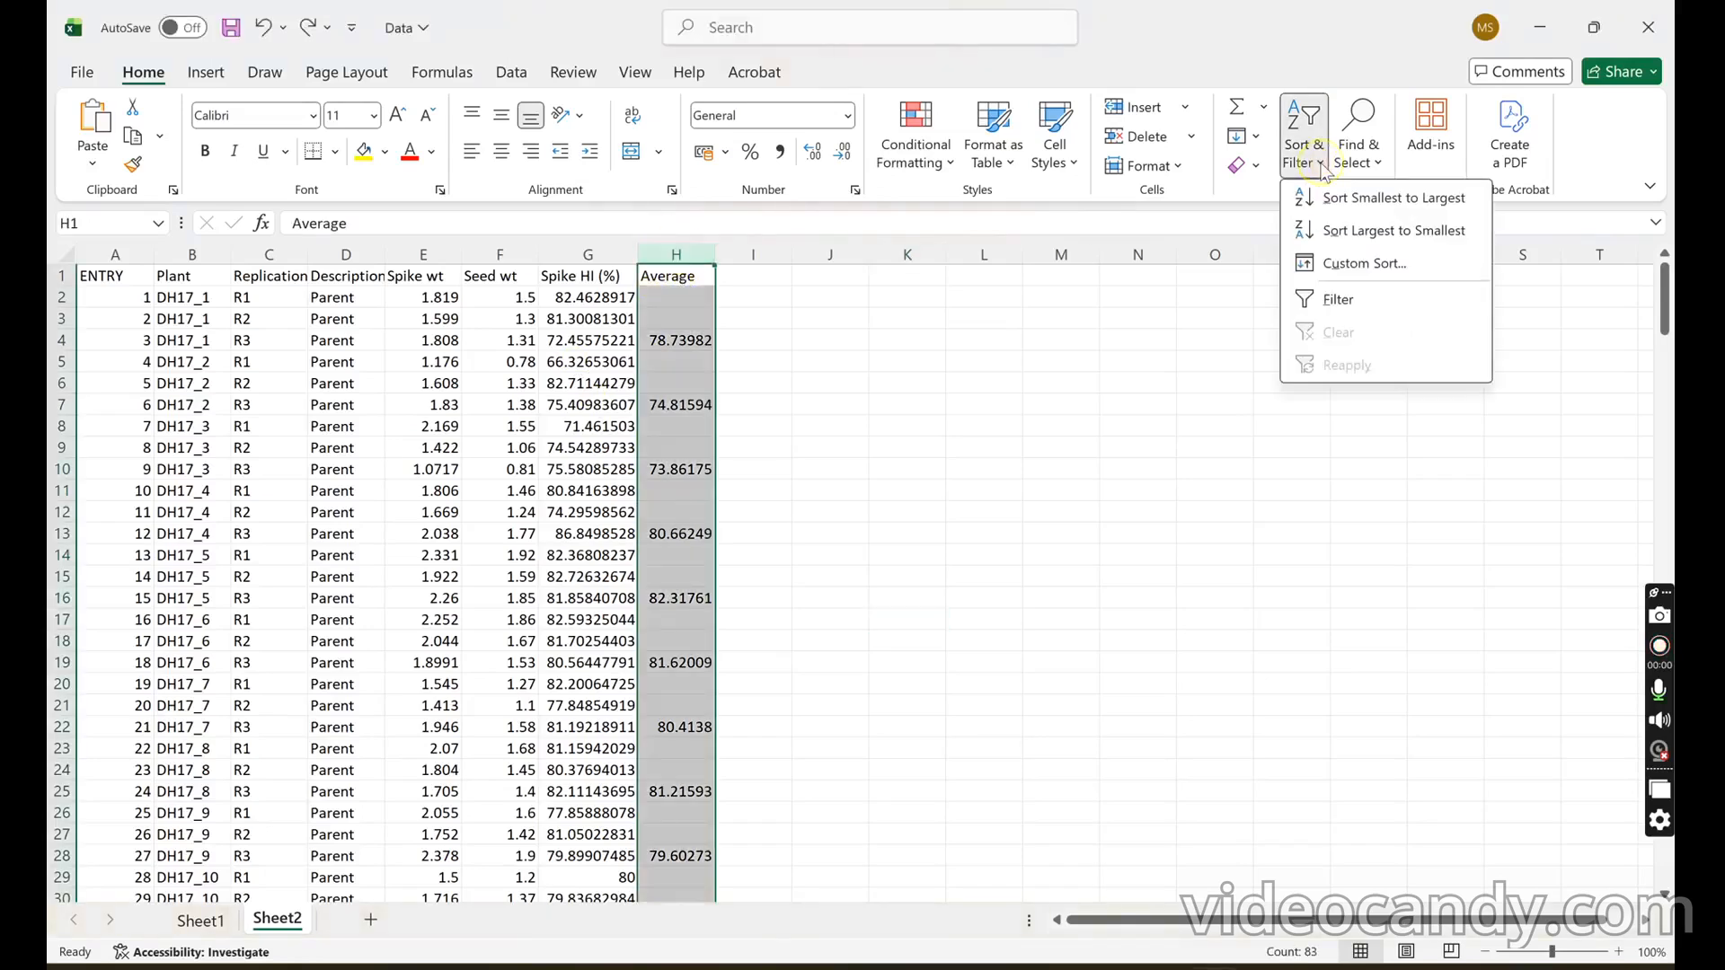
{"action": "left_click", "coordinate": [1341, 199]}
{"action": "left_click", "coordinate": [1109, 710]}
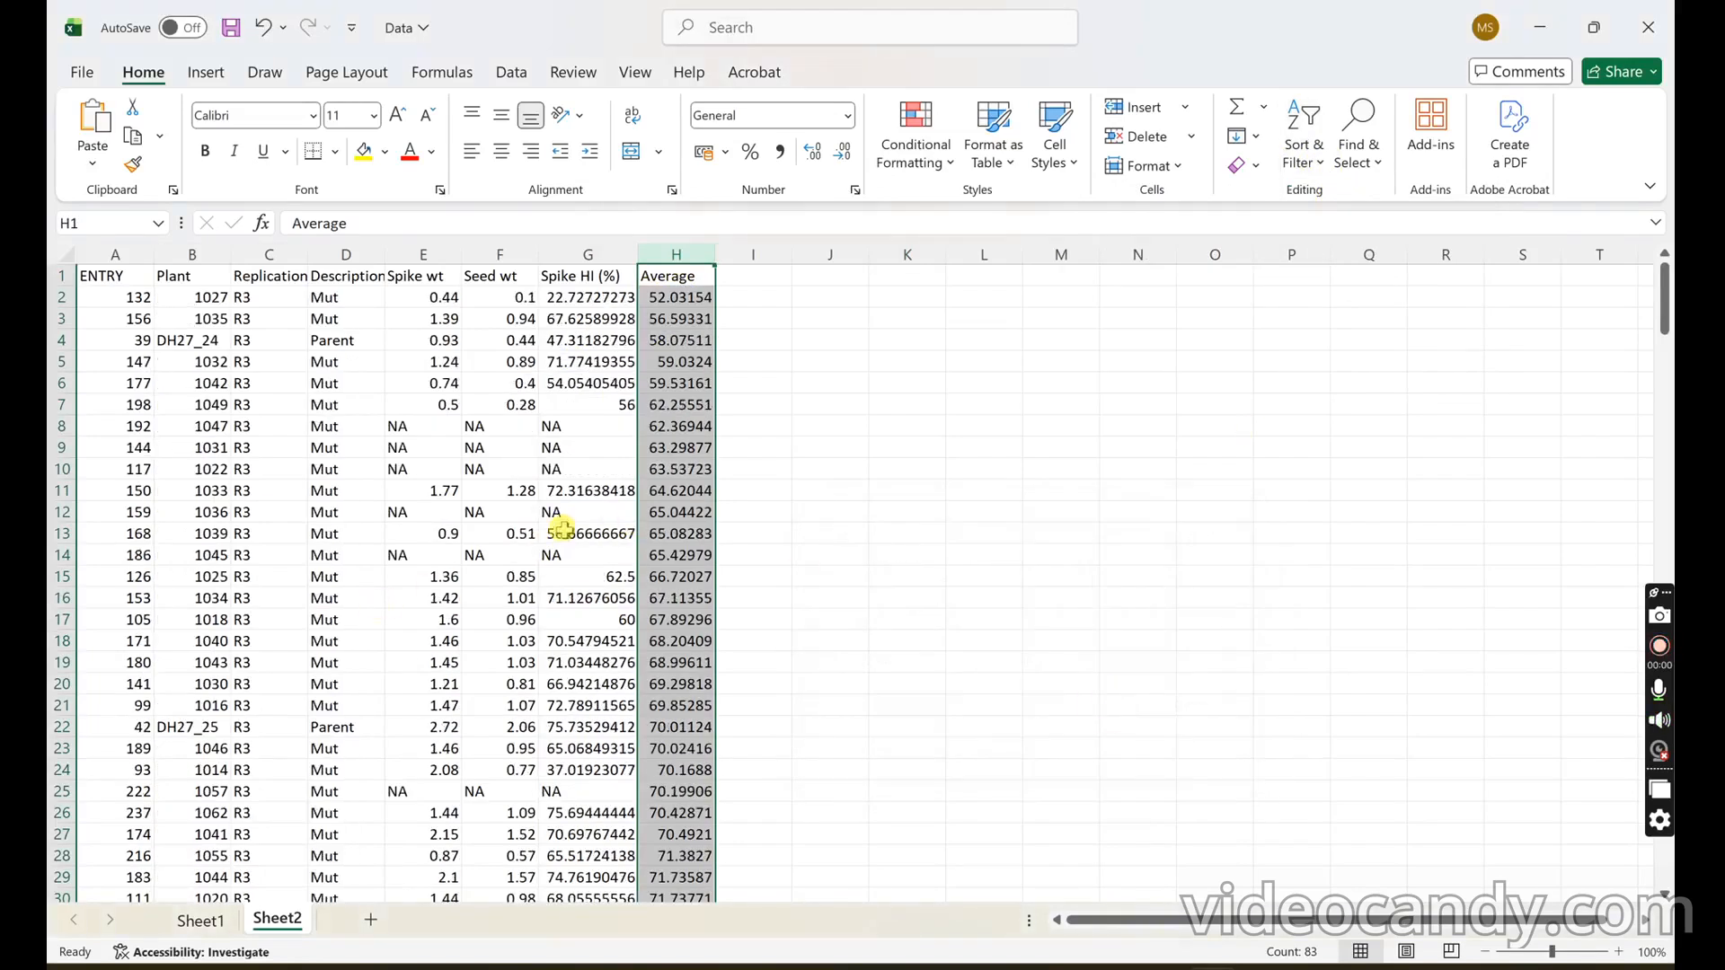
- Try to clear row 83 with the #DIV/0! average and all the rows below it
{"action": "scroll", "coordinate": [656, 348], "scroll_direction": "down", "scroll_amount": 1}
{"action": "scroll", "coordinate": [678, 314], "scroll_direction": "up", "scroll_amount": 1}
{"action": "scroll", "coordinate": [678, 457], "scroll_direction": "down", "scroll_amount": 20}
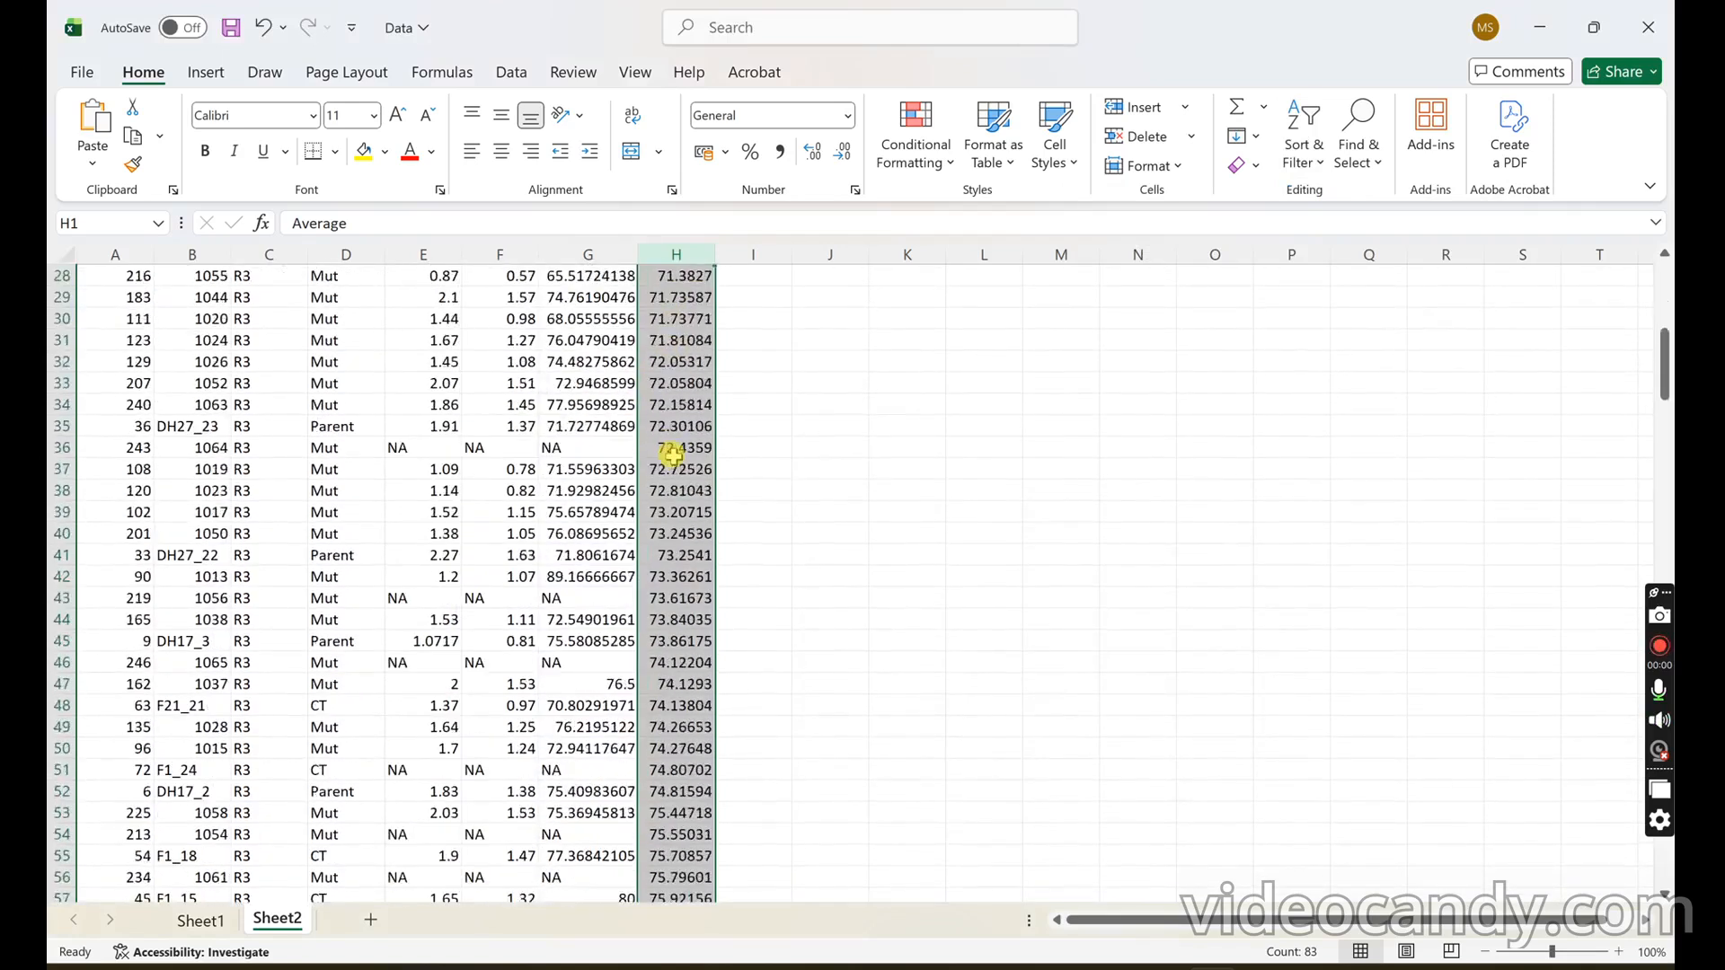
{"action": "scroll", "coordinate": [678, 456], "scroll_direction": "down", "scroll_amount": 1}
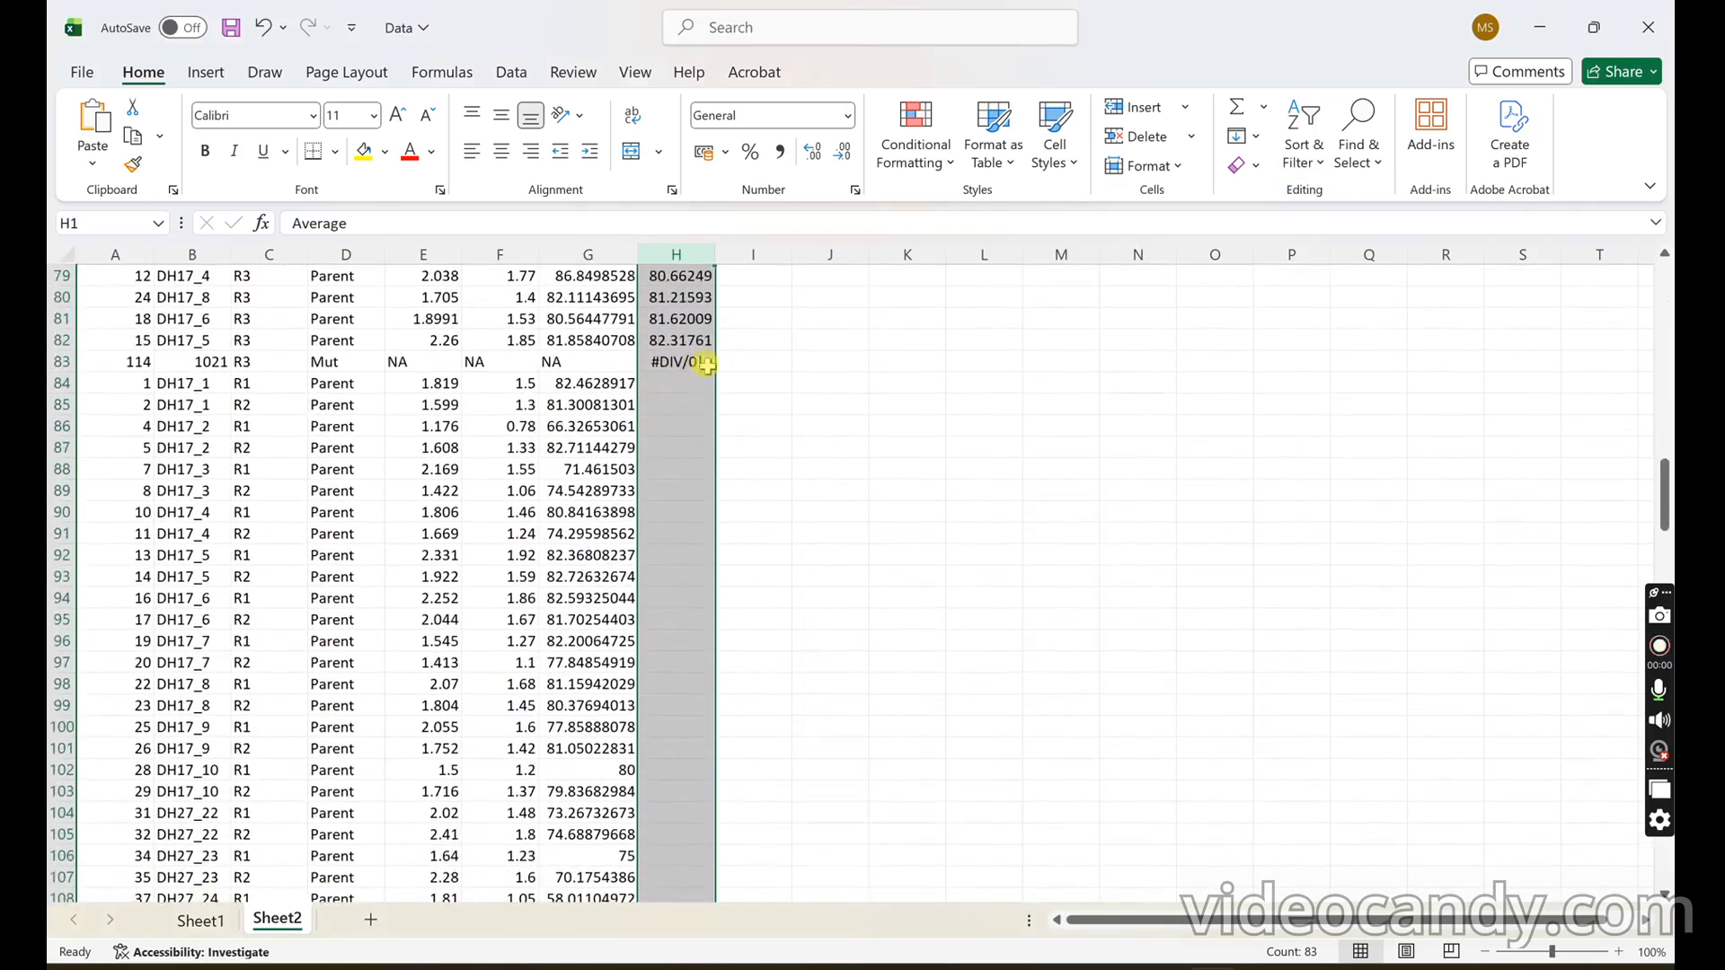
{"action": "left_click", "coordinate": [55, 361]}
{"action": "left_click_drag", "start_coordinate": [55, 361], "coordinate": [110, 866]}
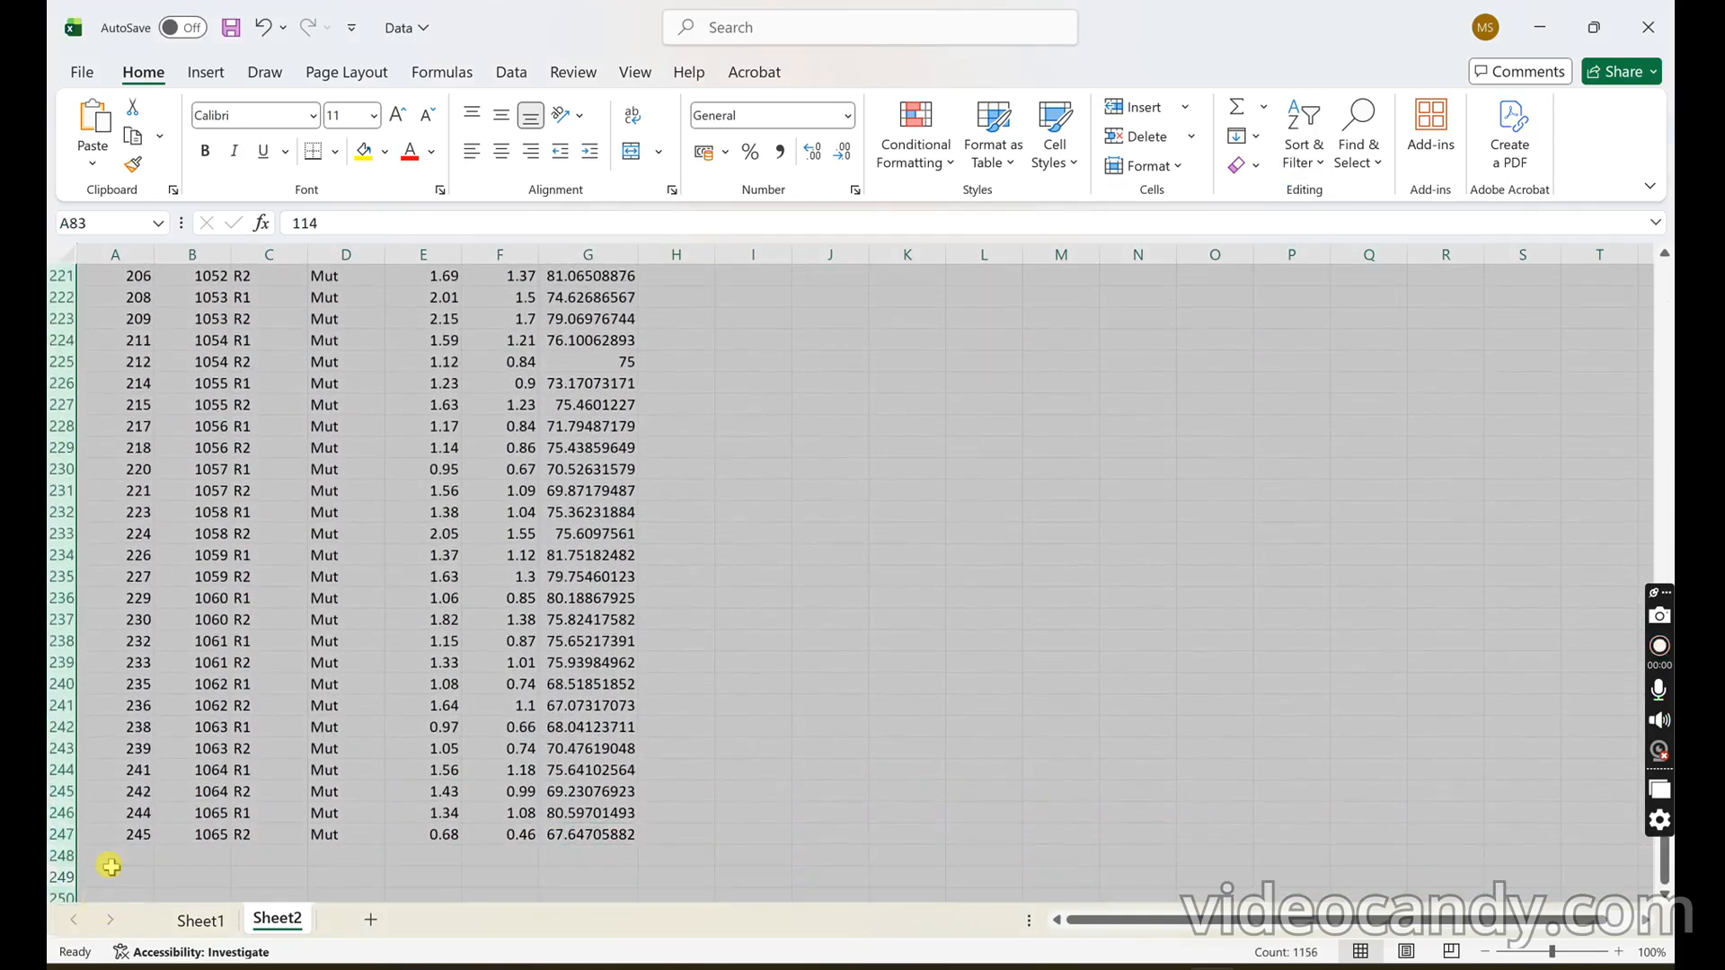
{"action": "key", "text": "BackSpace"}
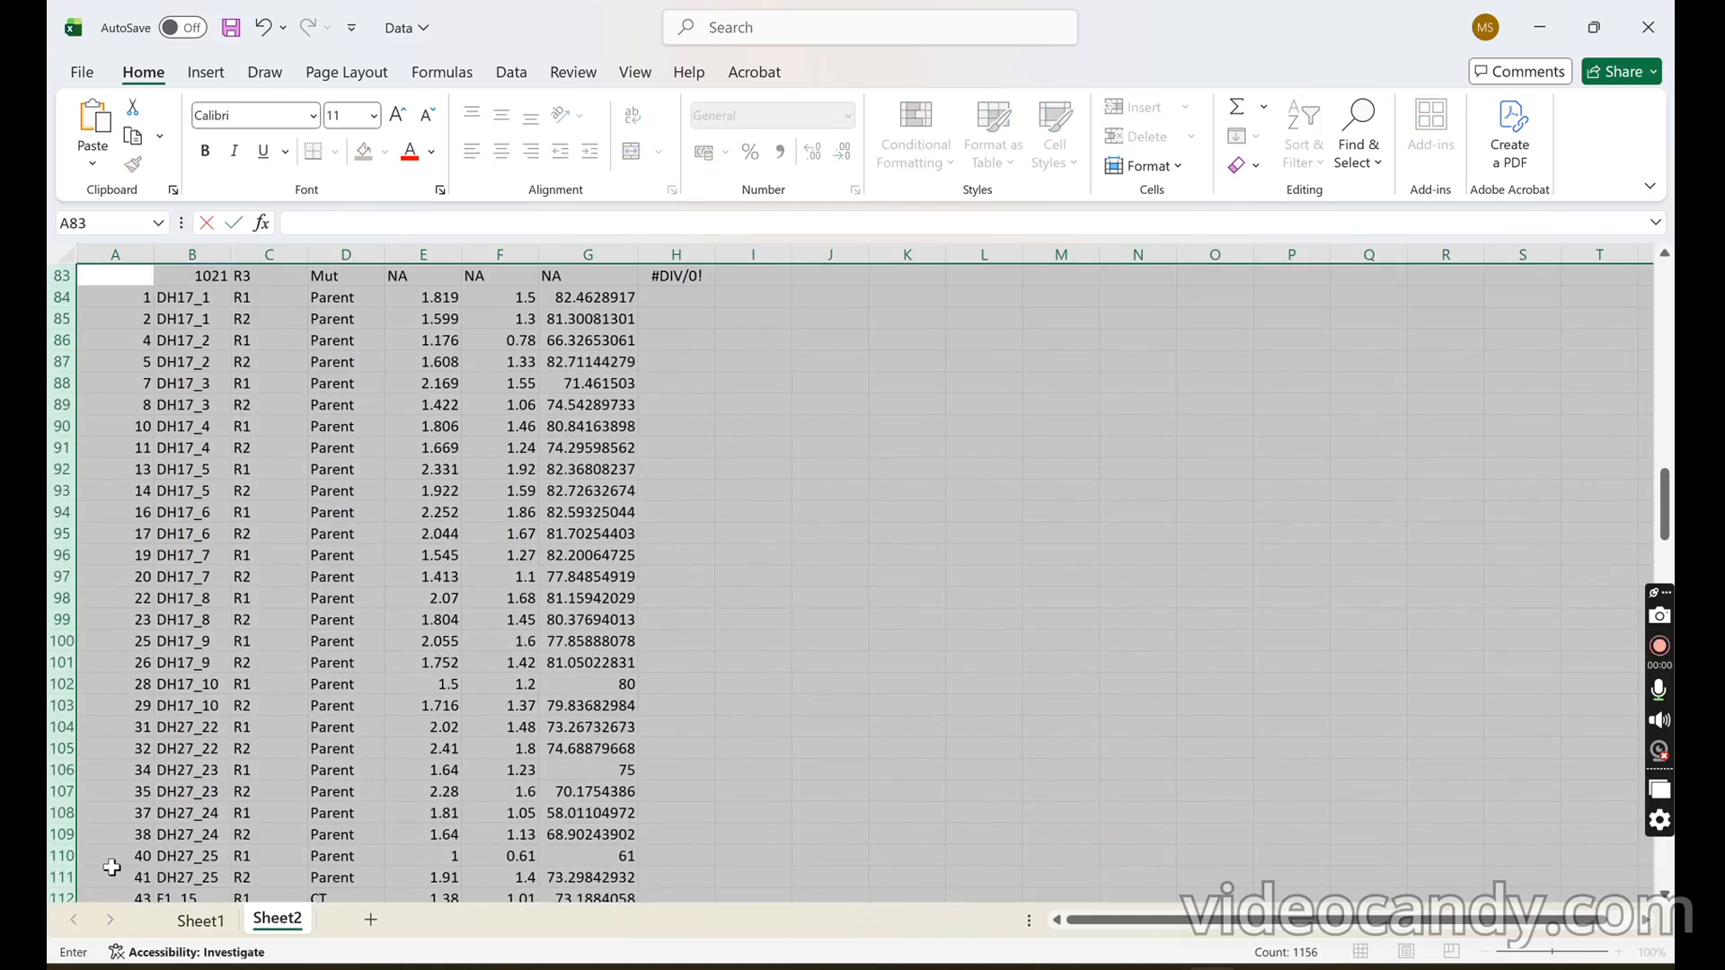
{"action": "left_click", "coordinate": [254, 769]}
{"action": "right_click", "coordinate": [132, 466]}
{"action": "scroll", "coordinate": [132, 464], "scroll_direction": "up", "scroll_amount": 1}
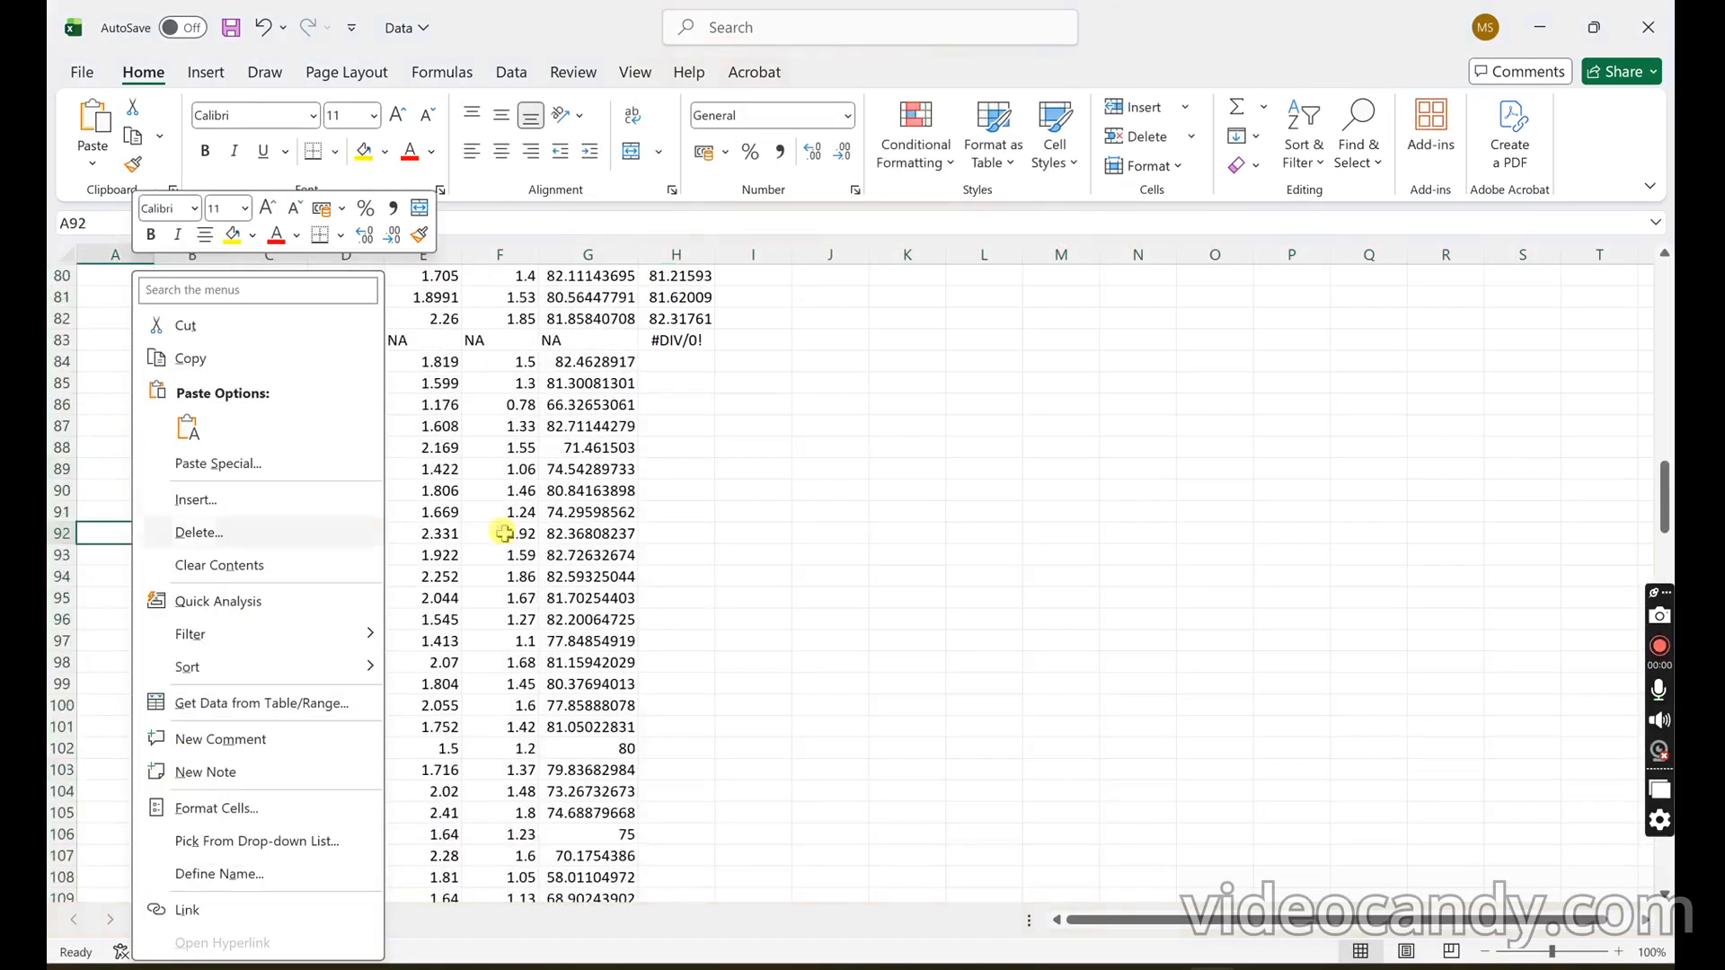
{"action": "left_click", "coordinate": [585, 528]}
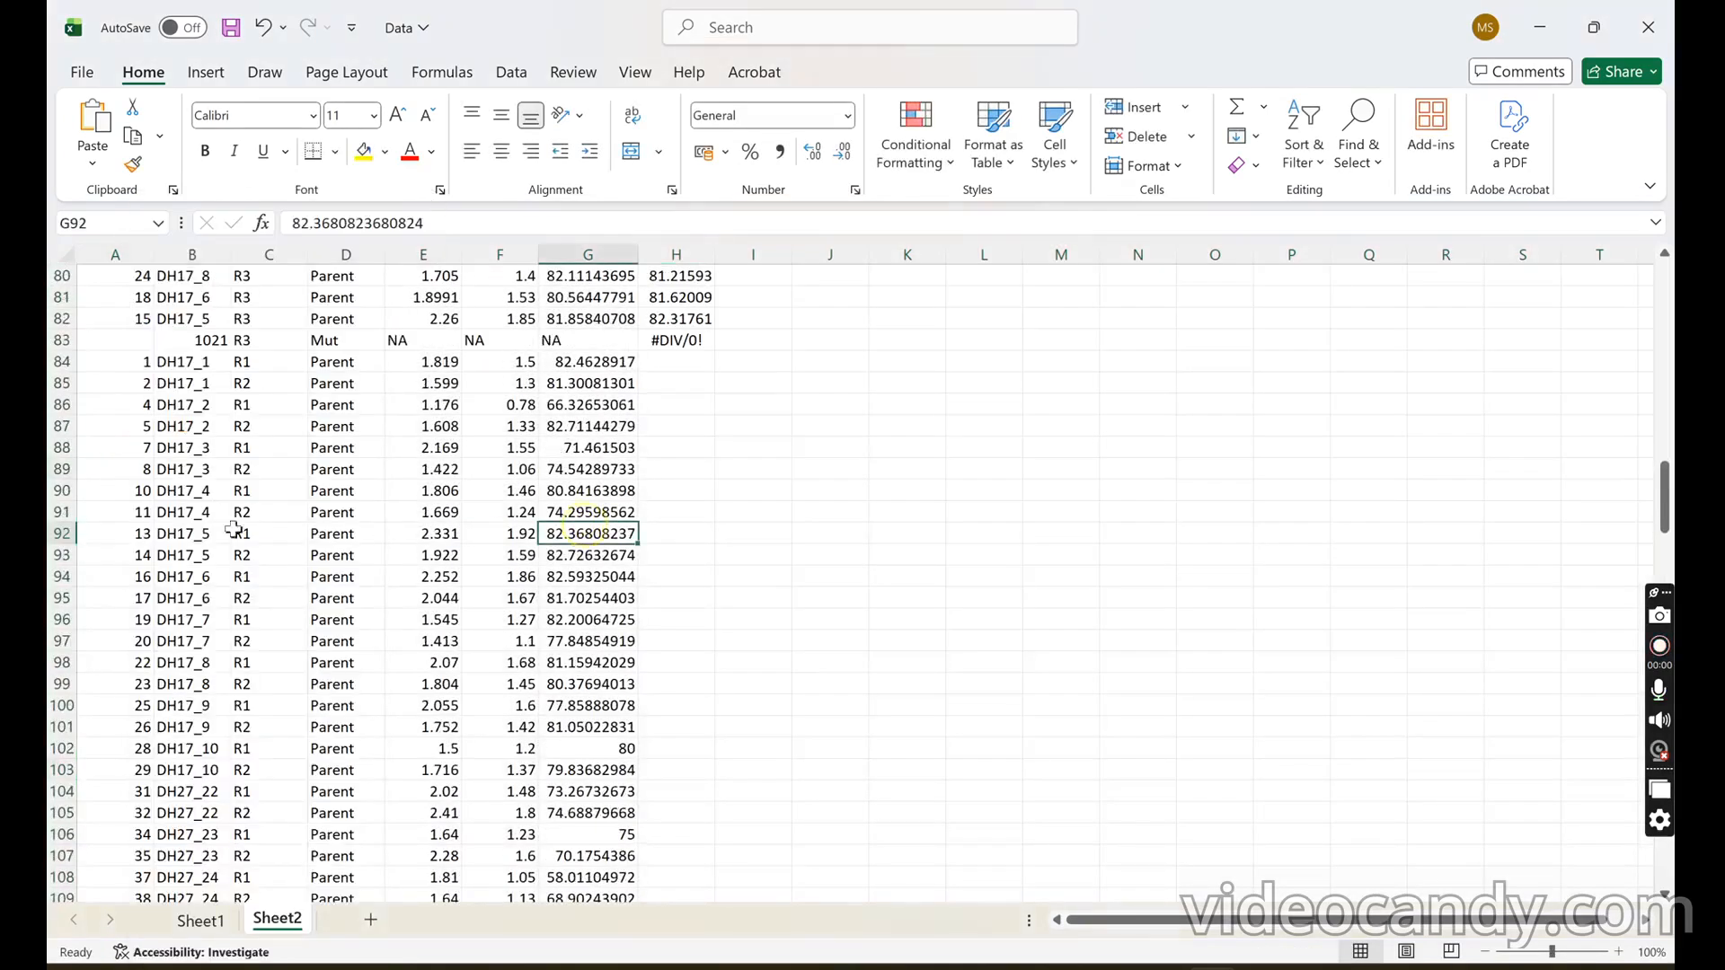
- Clear the contents of row 83 and every row below it, leaving only rows with a valid average
{"action": "left_click", "coordinate": [62, 340]}
{"action": "key", "text": "ctrl+shift+Down"}
{"action": "key", "text": "ctrl+shift+Down"}
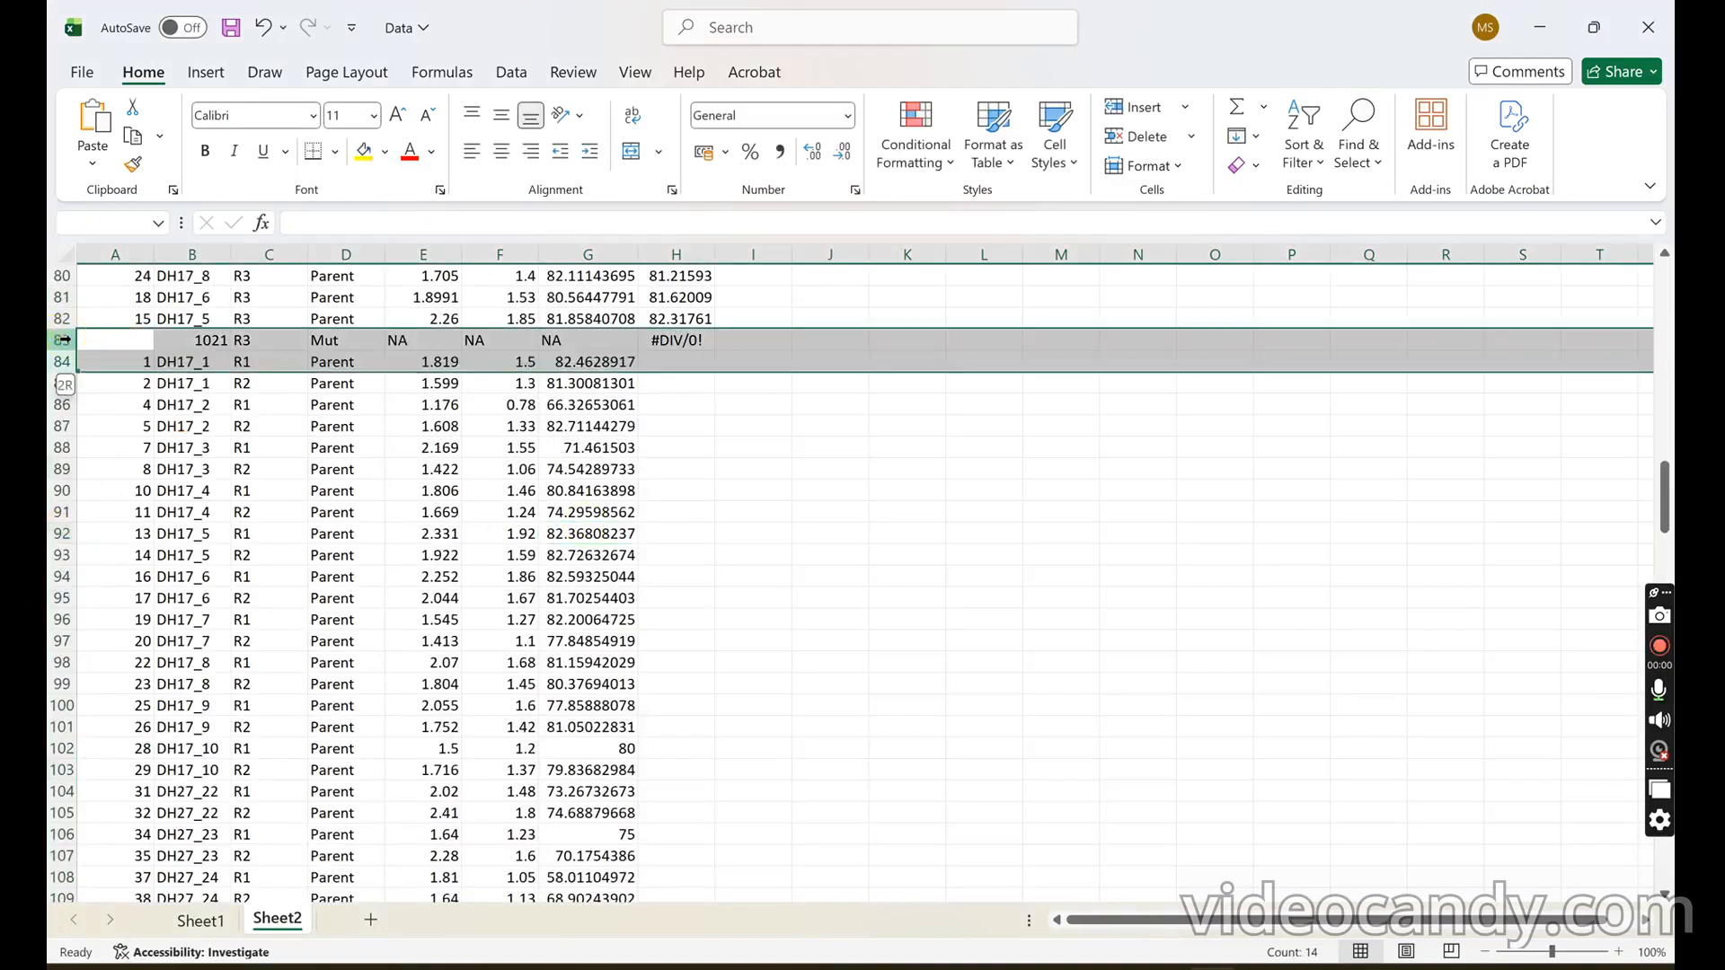
{"action": "key", "text": "Delete"}
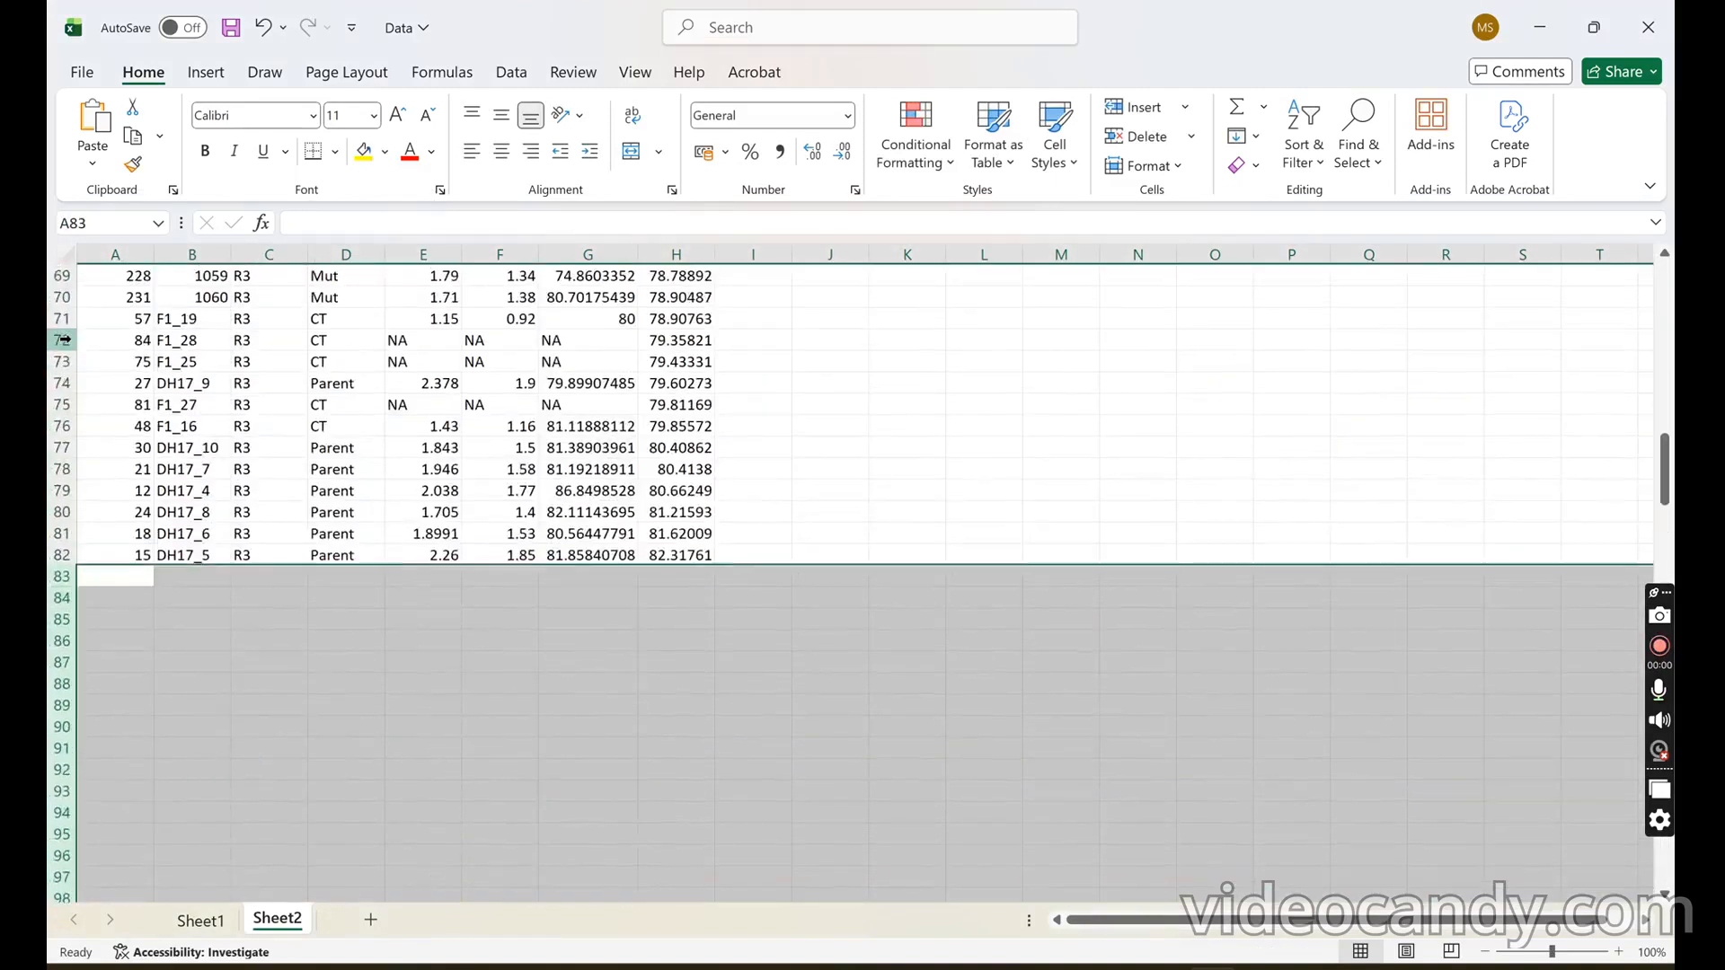
{"action": "scroll", "coordinate": [693, 503], "scroll_direction": "up", "scroll_amount": 19}
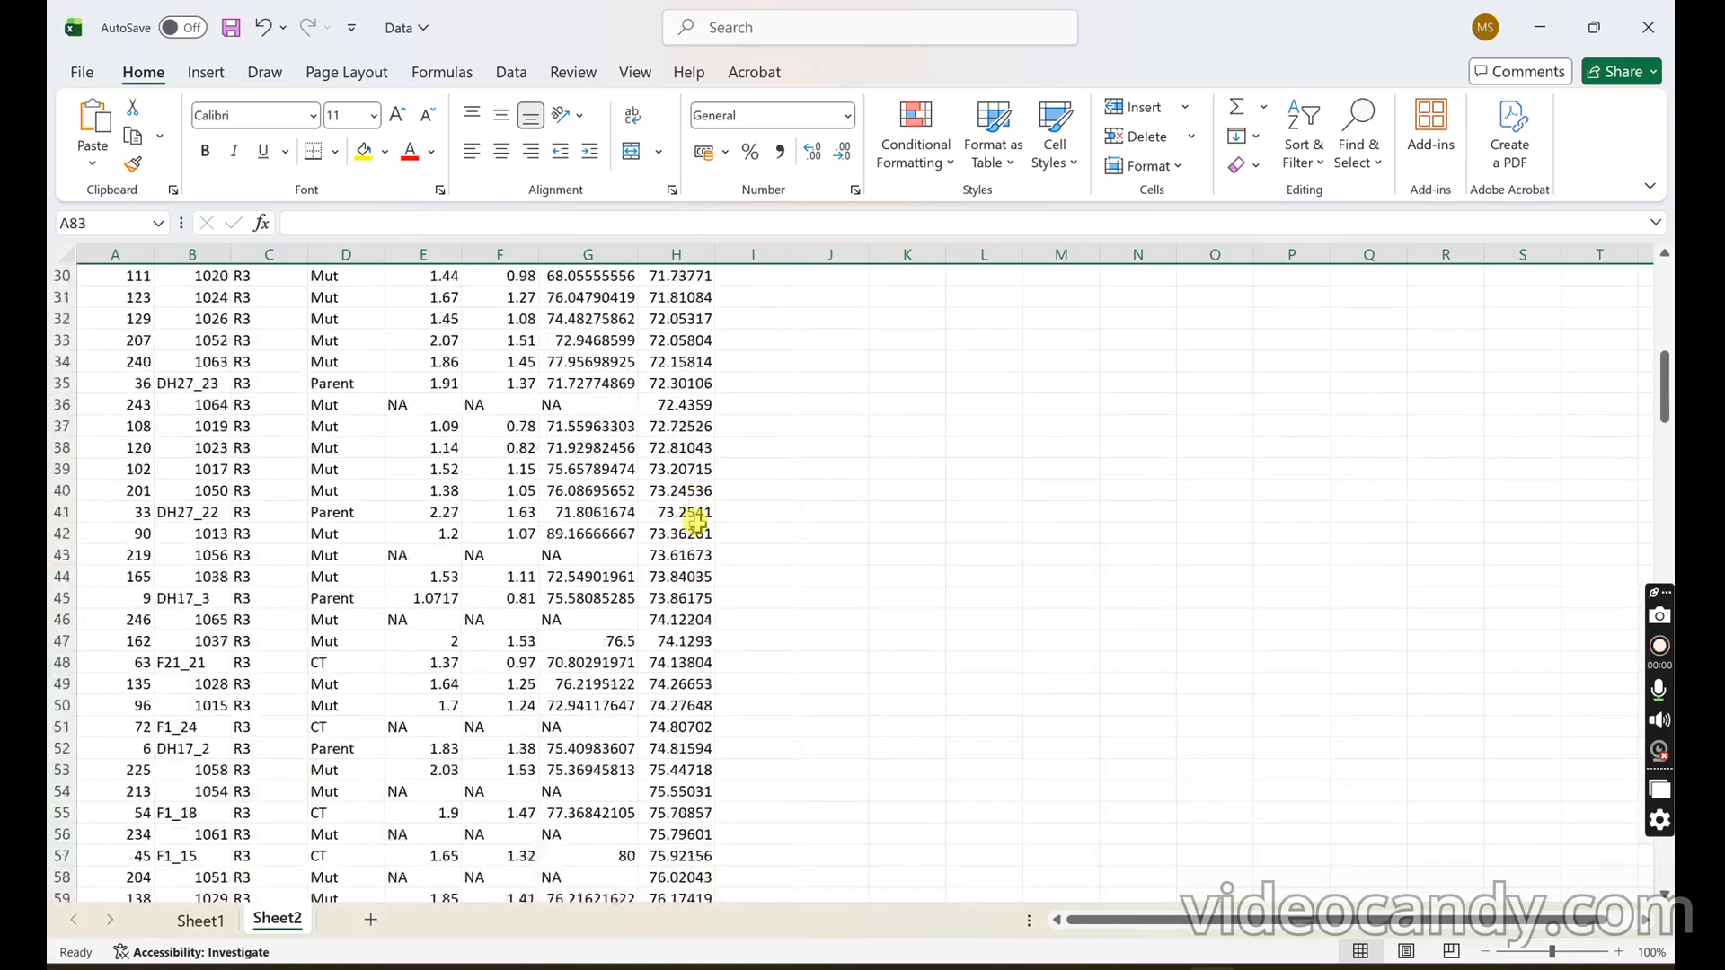
{"action": "scroll", "coordinate": [697, 521], "scroll_direction": "up", "scroll_amount": 4}
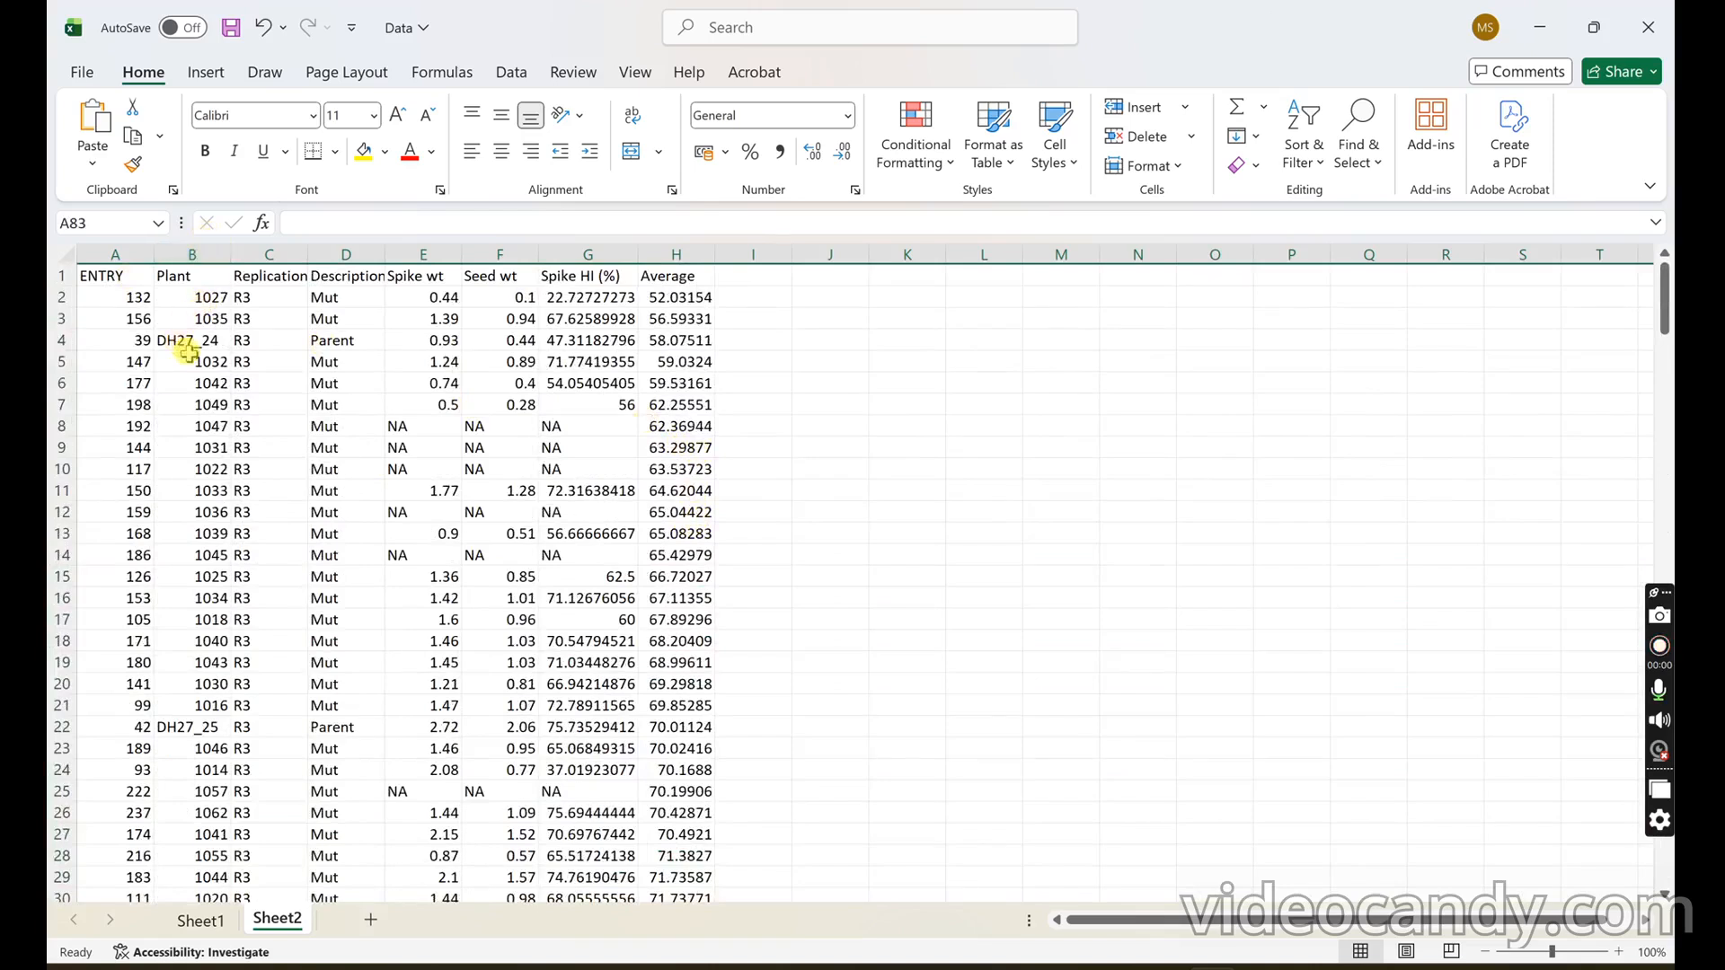
- Sort the table by the Description column from A to Z, expanding the selection to the neighbouring columns
{"action": "scroll", "coordinate": [187, 352], "scroll_direction": "down", "scroll_amount": 8}
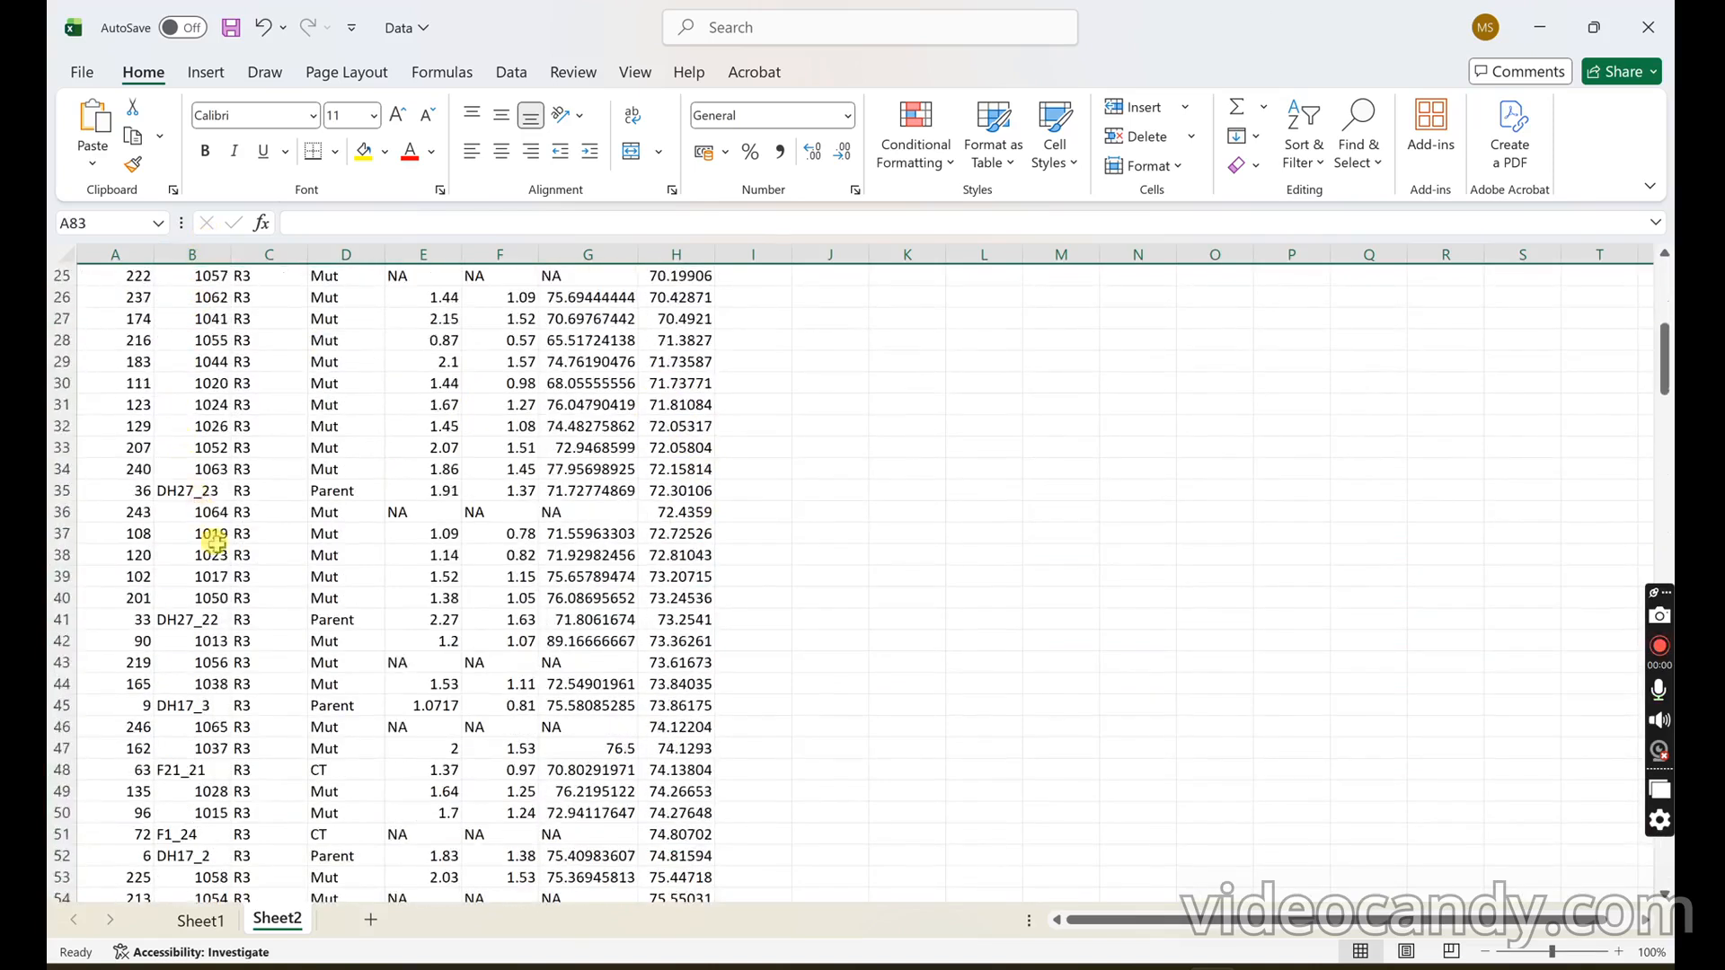
{"action": "scroll", "coordinate": [269, 557], "scroll_direction": "up", "scroll_amount": 8}
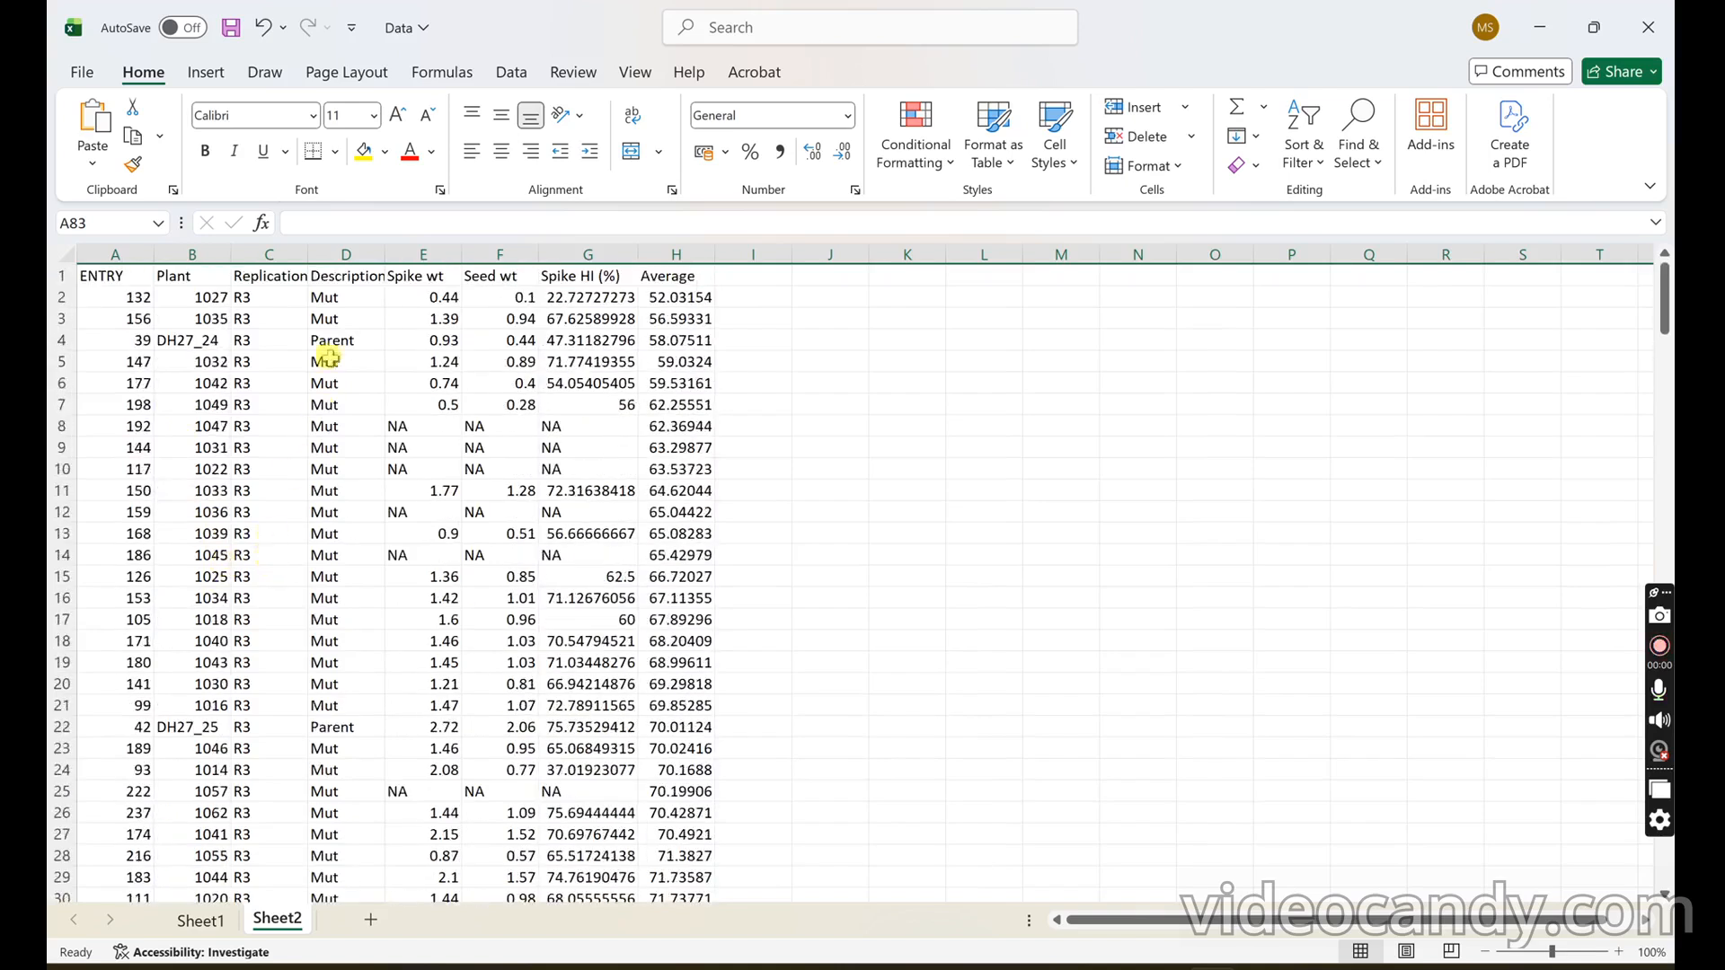
{"action": "left_click", "coordinate": [345, 255]}
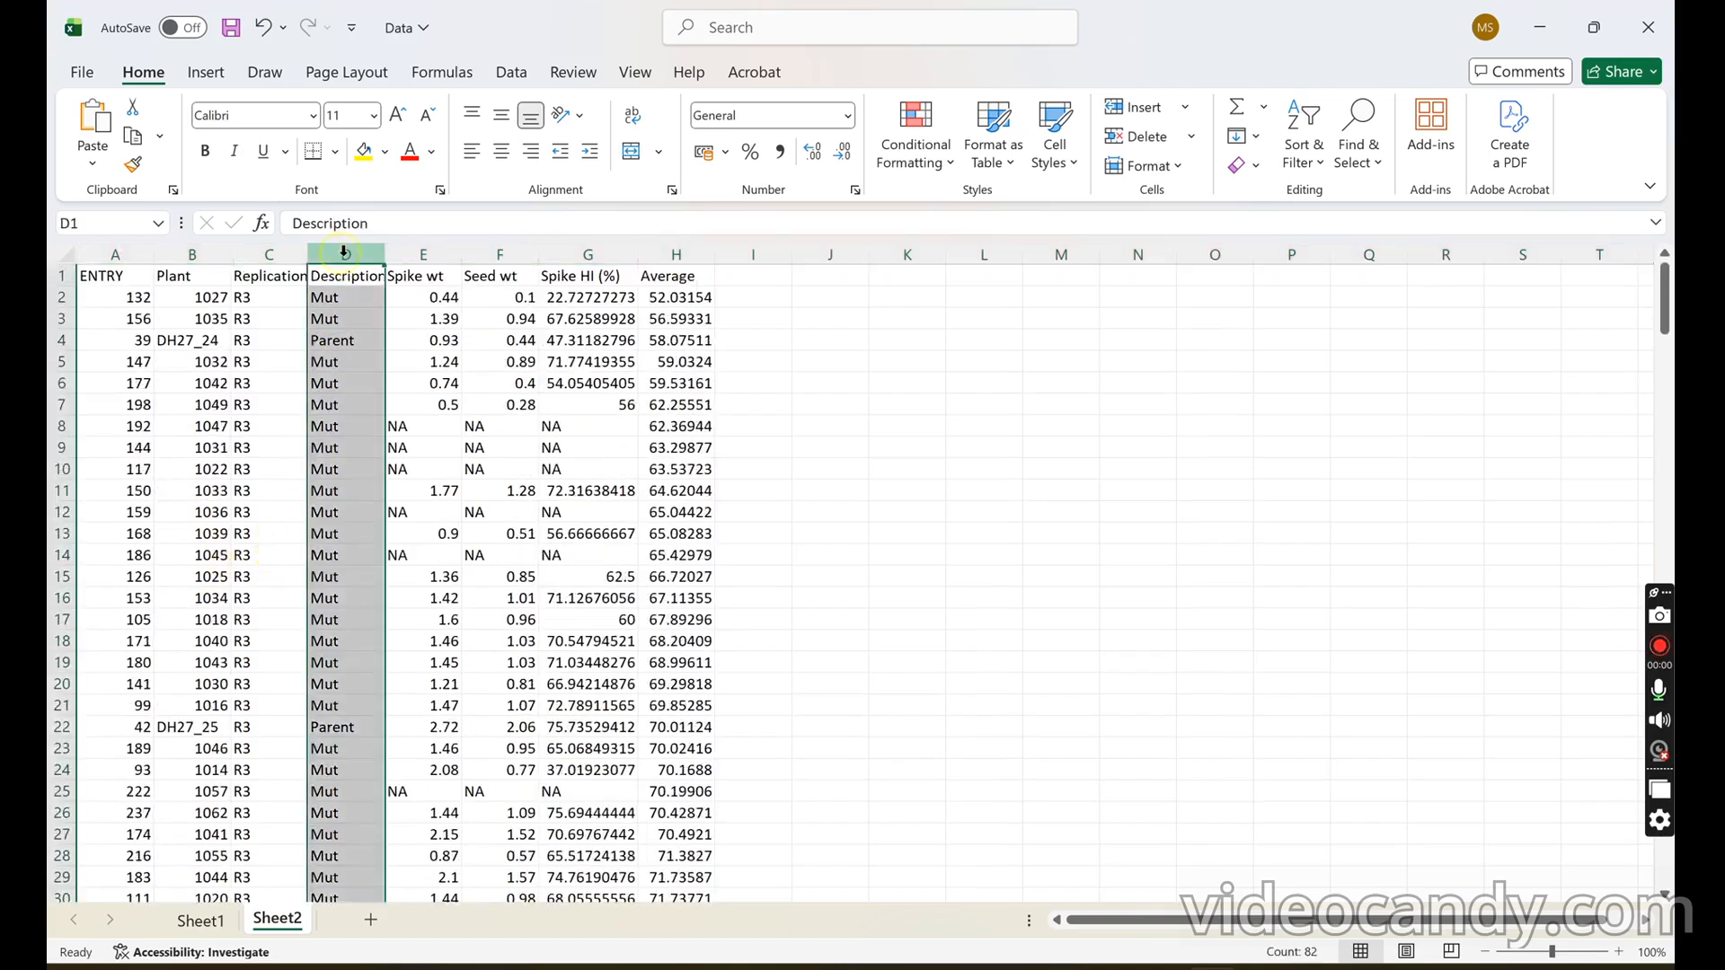
{"action": "left_click", "coordinate": [1310, 165]}
{"action": "left_click", "coordinate": [1357, 157]}
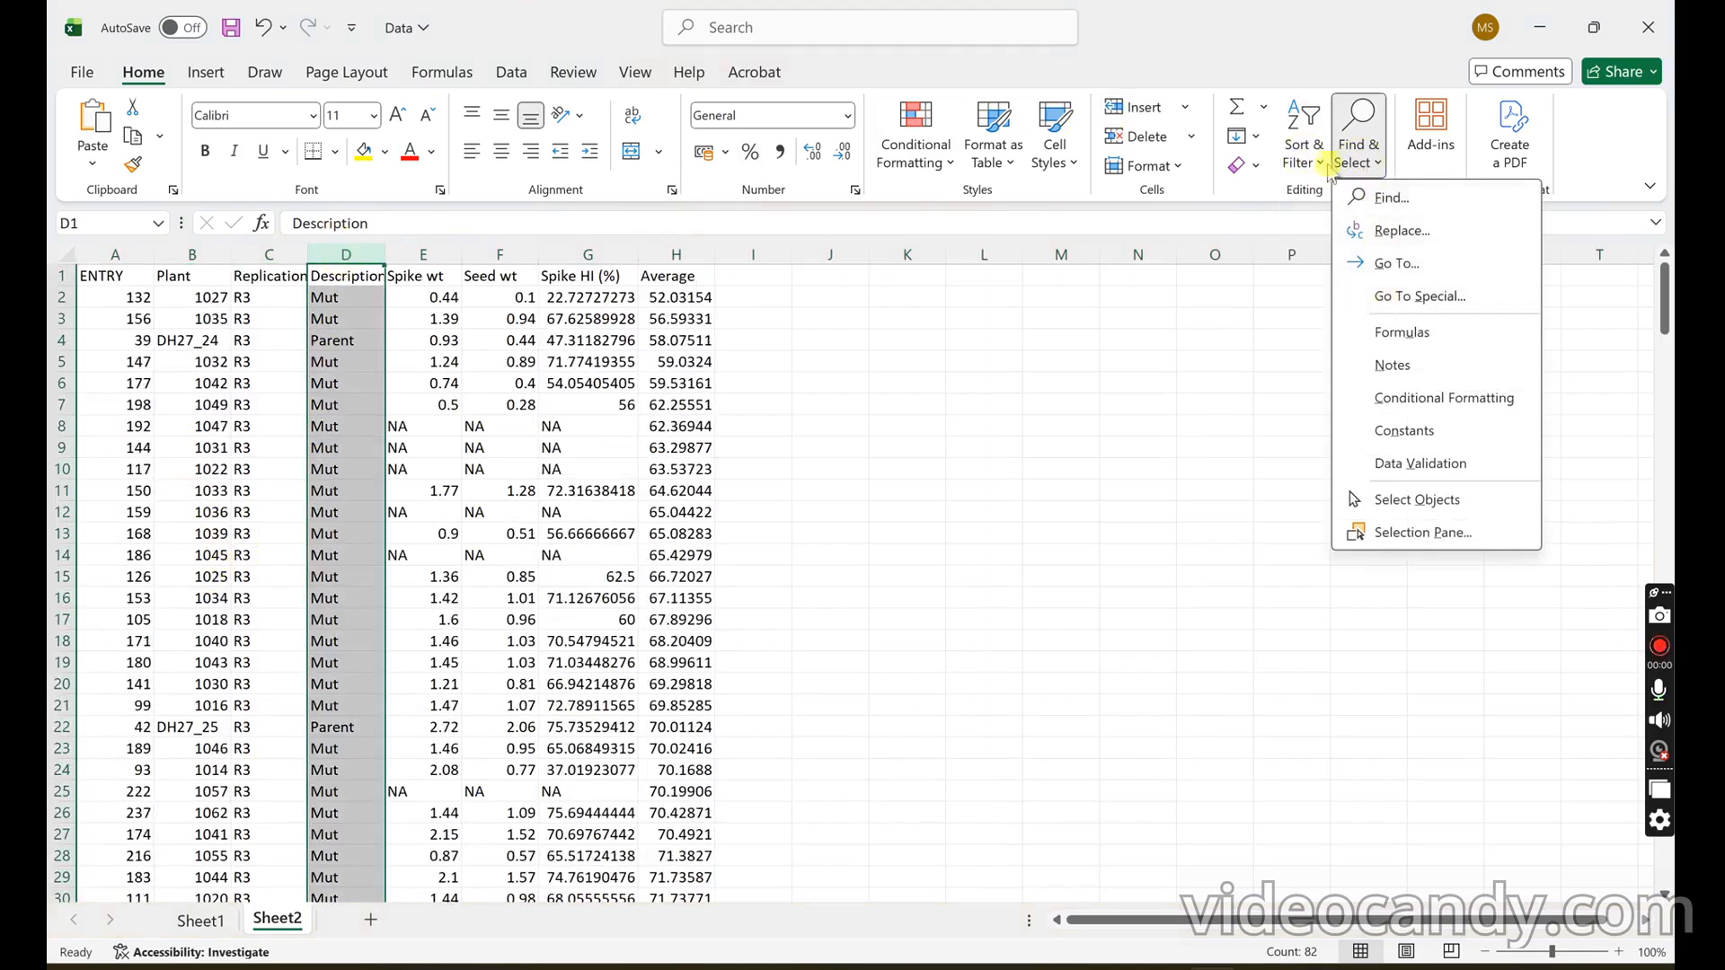
{"action": "left_click", "coordinate": [1322, 165]}
{"action": "left_click", "coordinate": [1359, 196]}
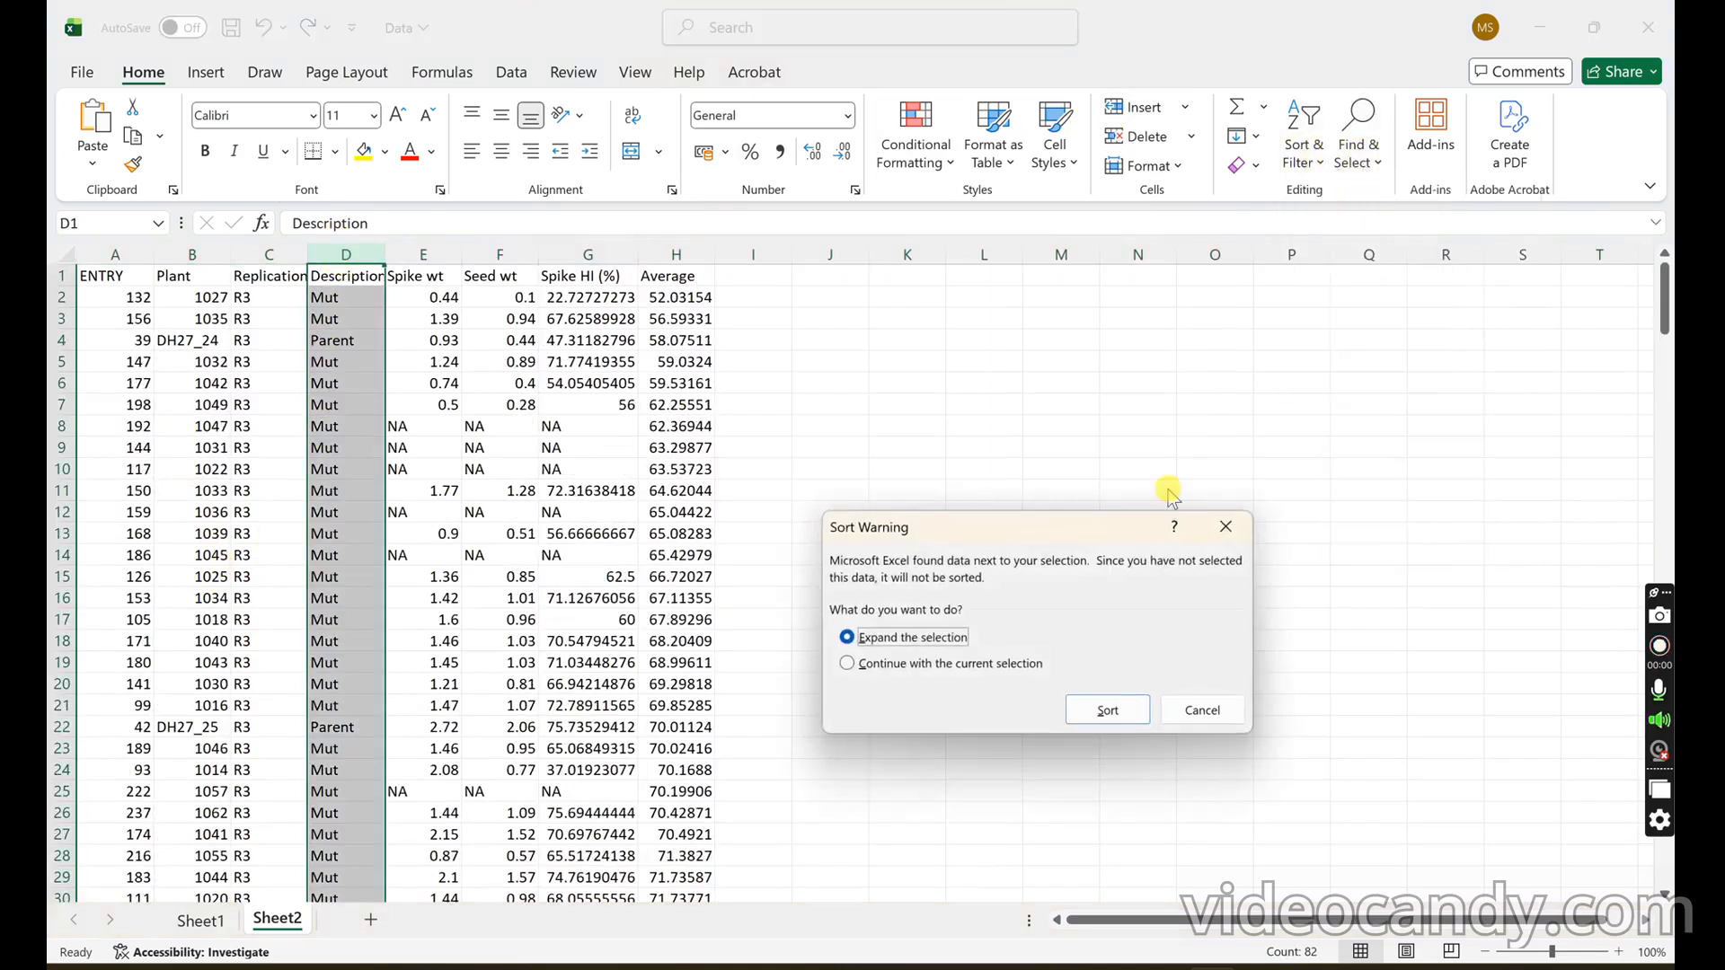
{"action": "left_click", "coordinate": [1106, 708]}
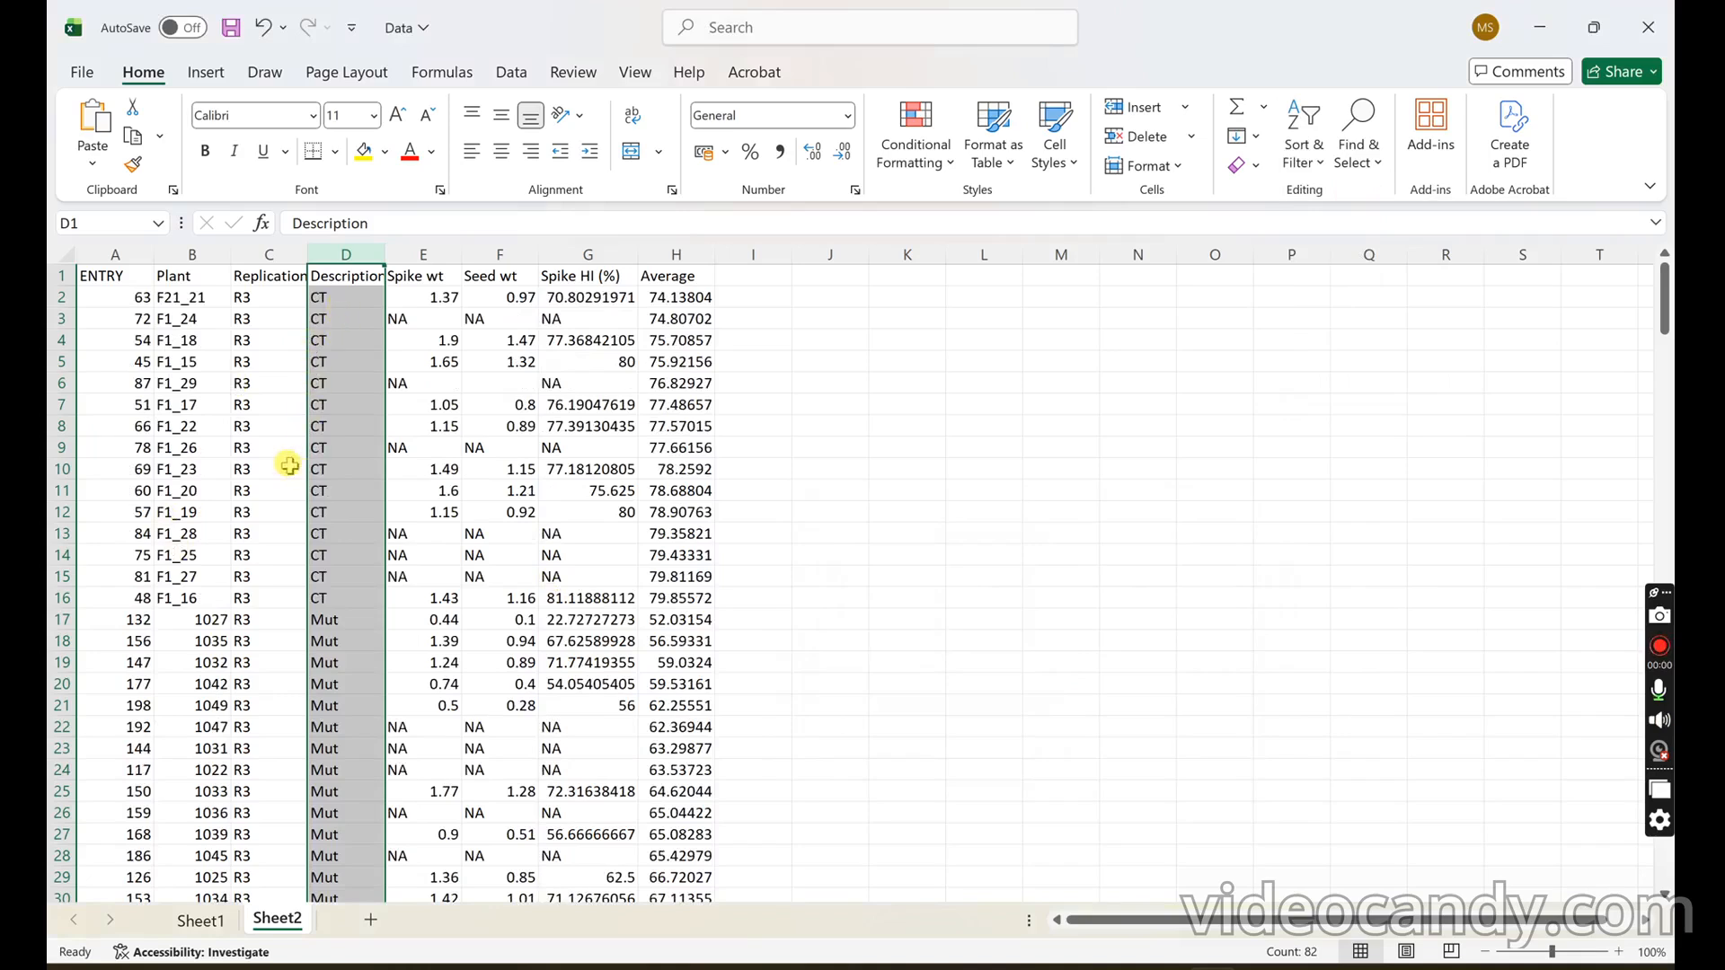
- Check the grouped rows and re-sort the table by Description from Z to A, expanding the selection
{"action": "scroll", "coordinate": [312, 510], "scroll_direction": "down", "scroll_amount": 2}
{"action": "scroll", "coordinate": [320, 508], "scroll_direction": "down", "scroll_amount": 15}
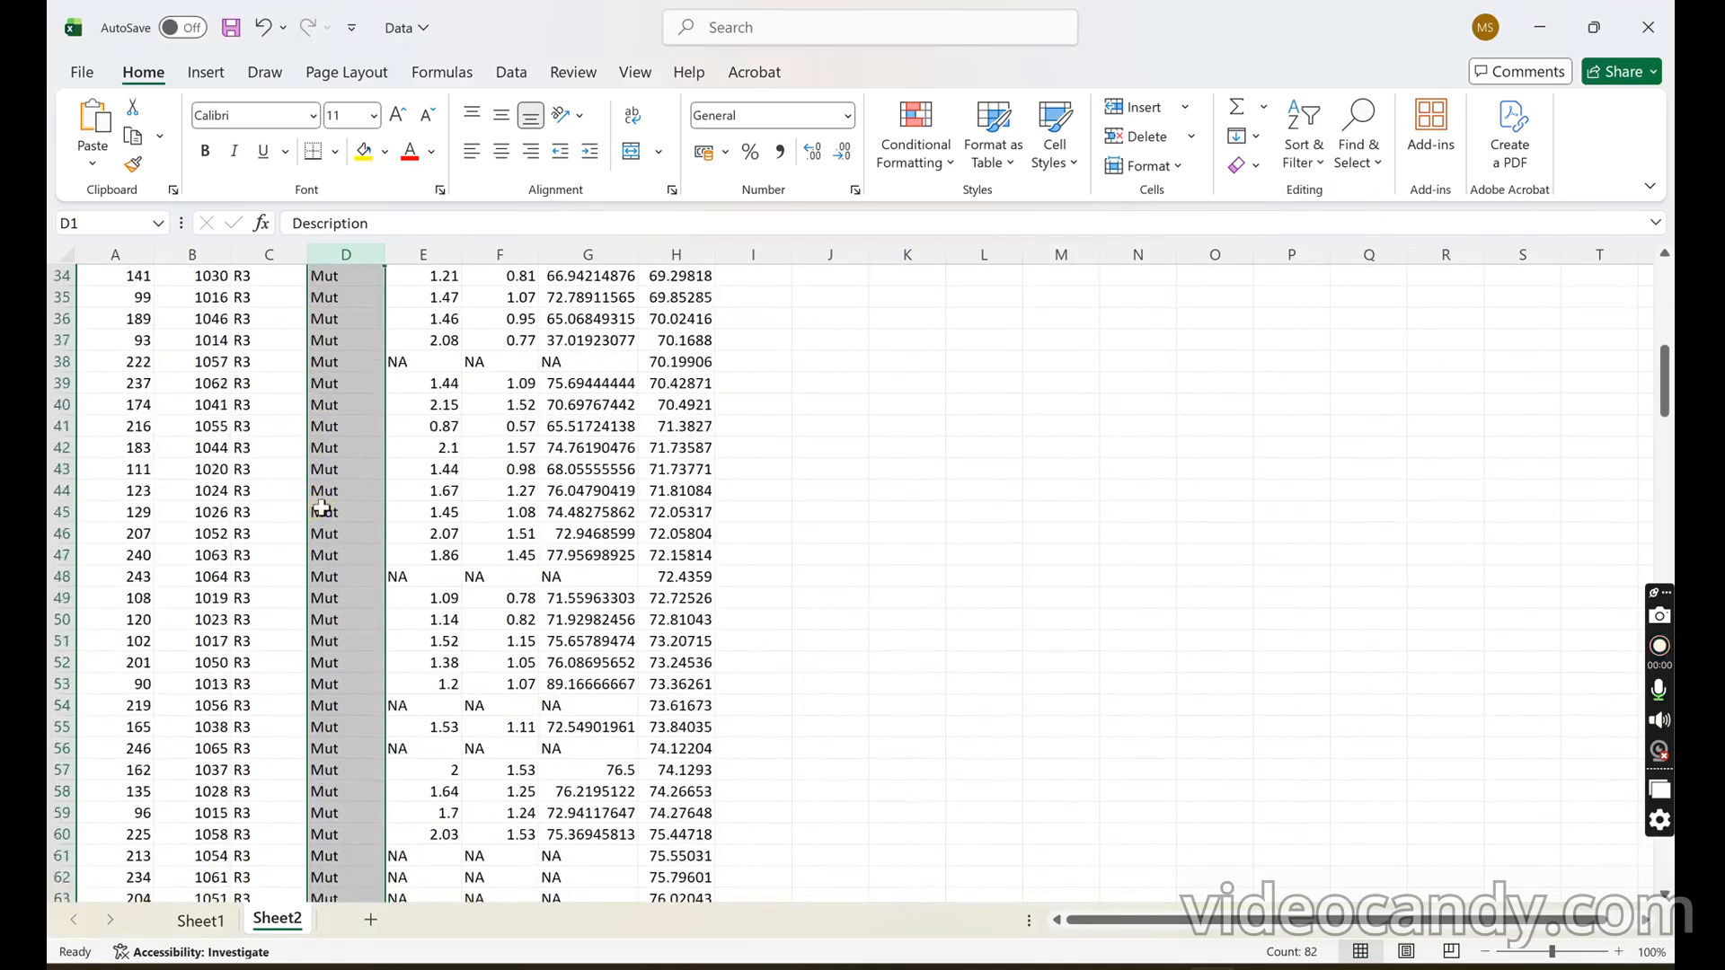
{"action": "scroll", "coordinate": [332, 652], "scroll_direction": "down", "scroll_amount": 5}
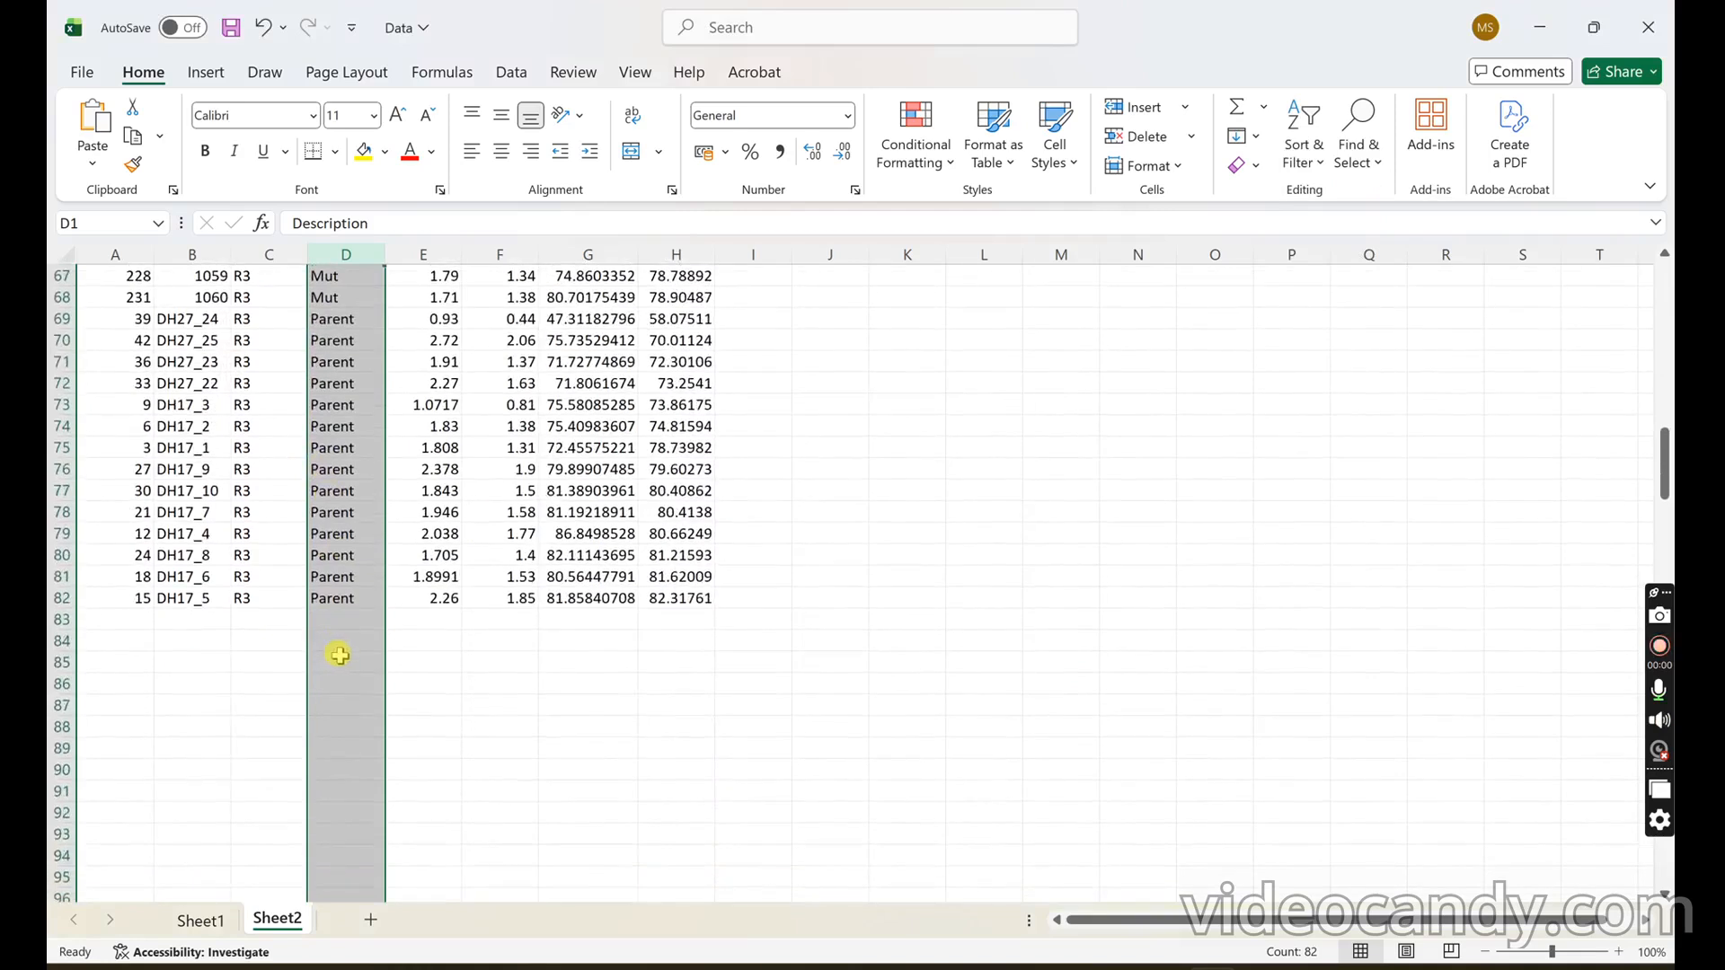
{"action": "scroll", "coordinate": [337, 654], "scroll_direction": "up", "scroll_amount": 12}
{"action": "scroll", "coordinate": [341, 653], "scroll_direction": "up", "scroll_amount": 10}
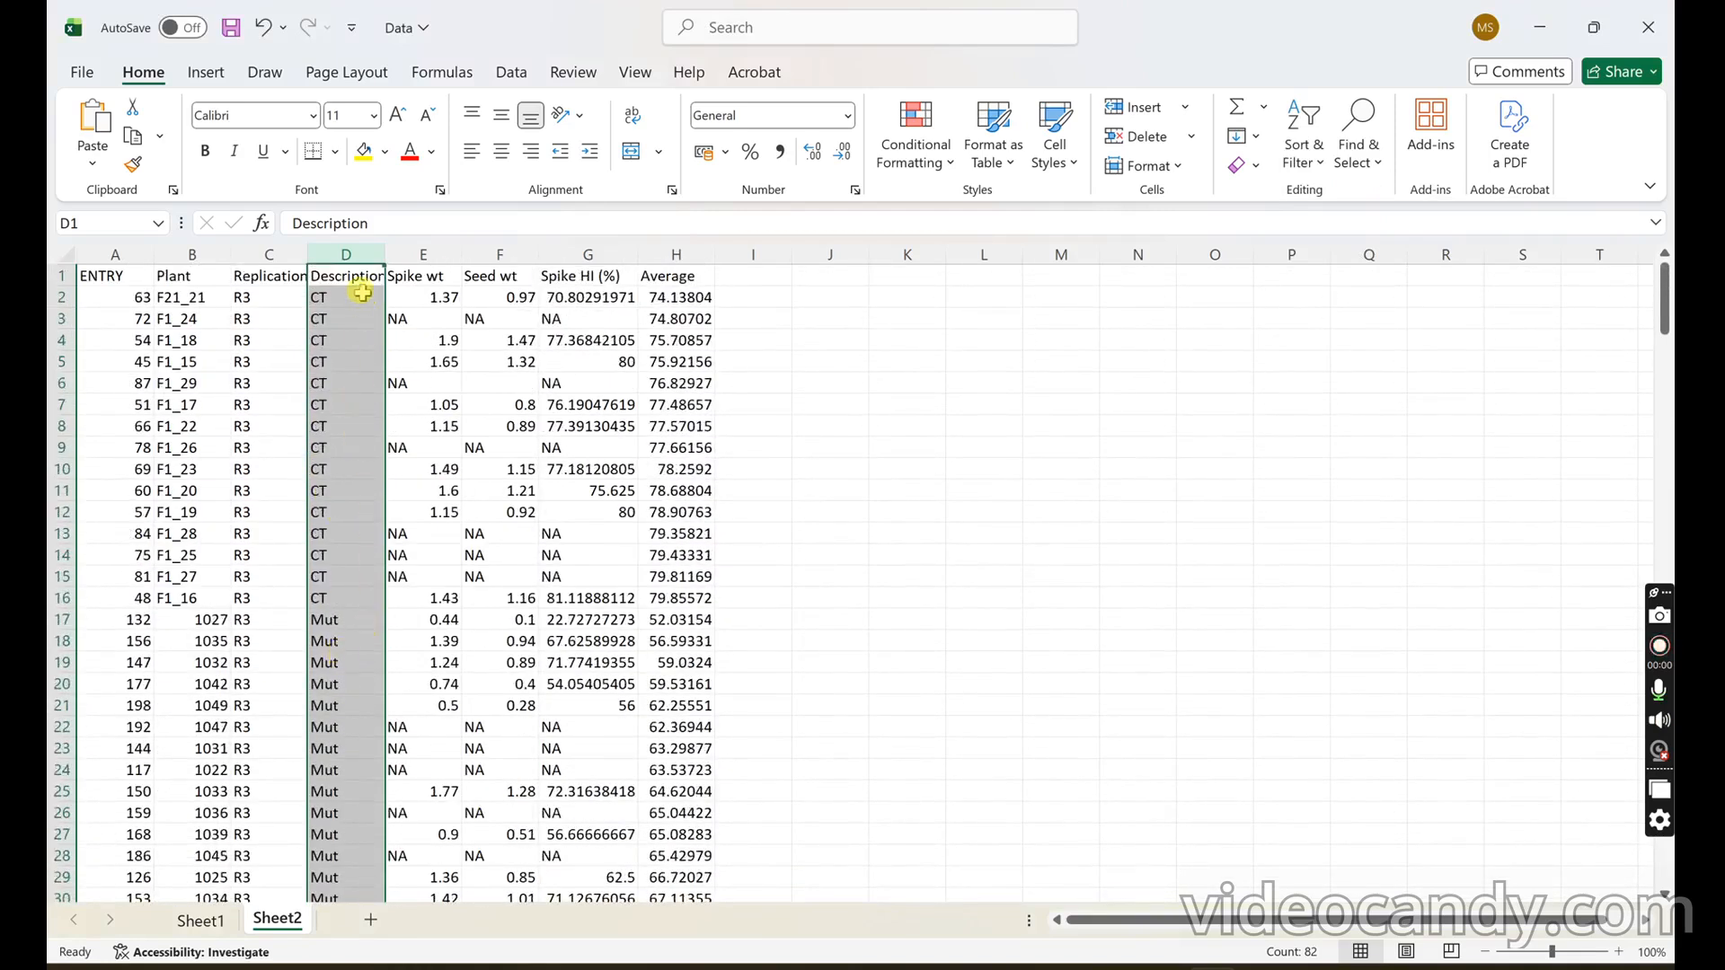
{"action": "left_click", "coordinate": [1304, 148]}
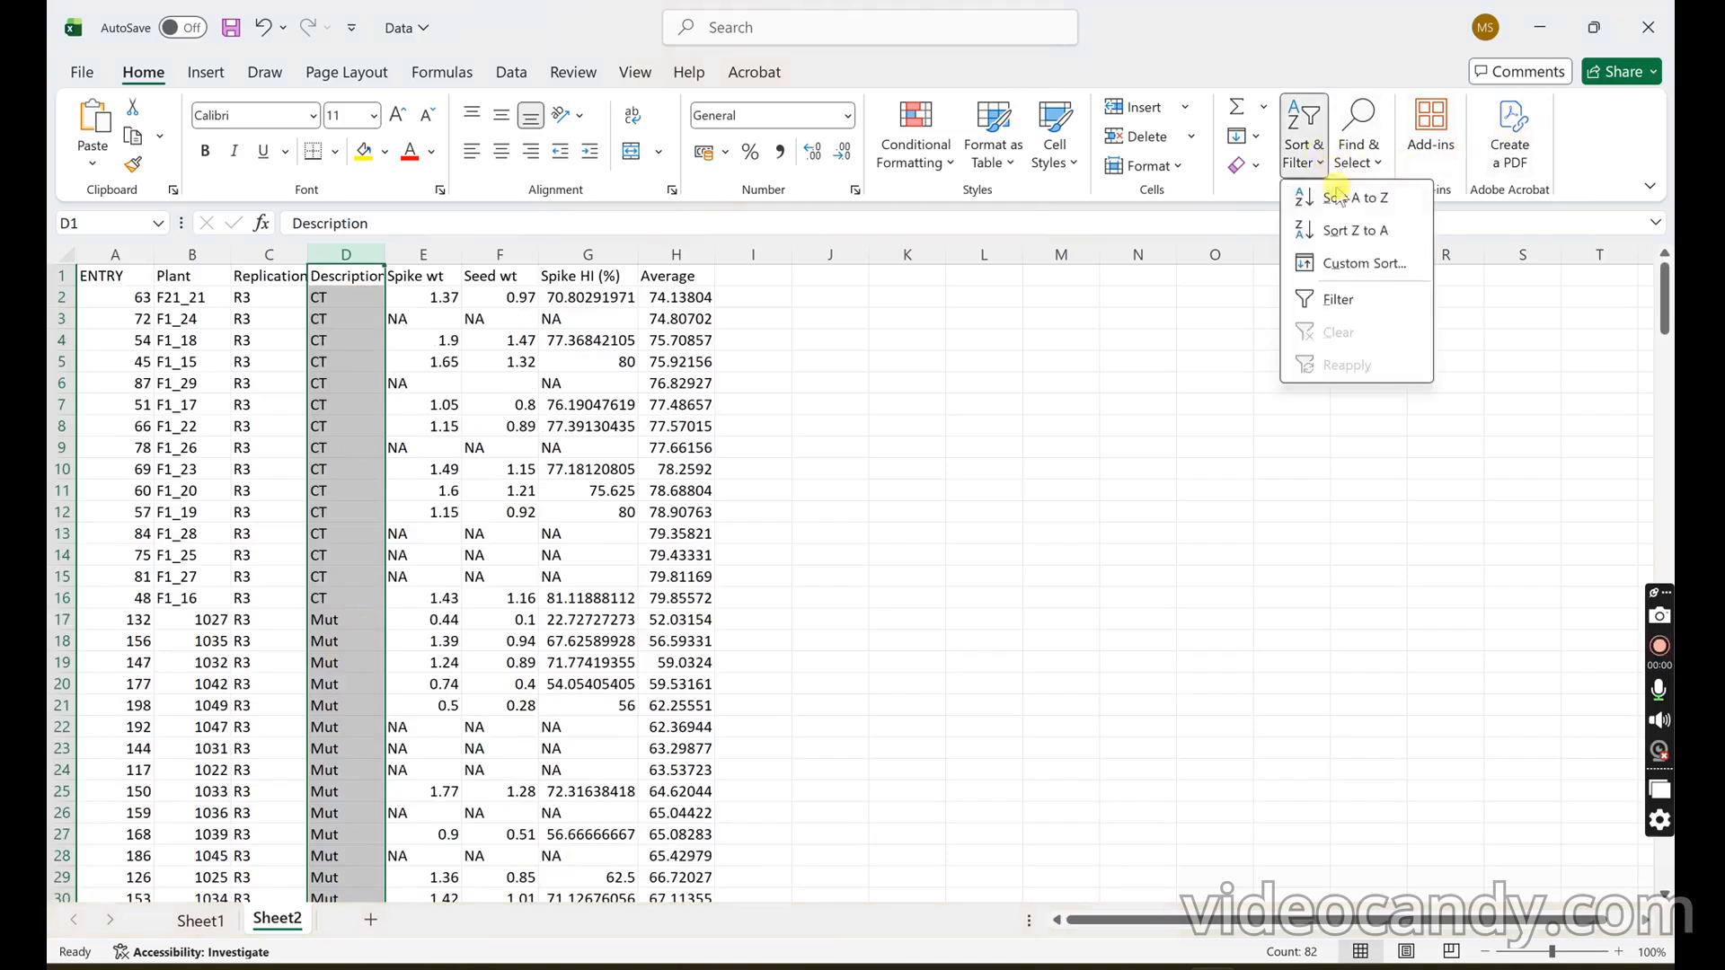
{"action": "left_click", "coordinate": [1354, 231]}
{"action": "left_click", "coordinate": [1114, 709]}
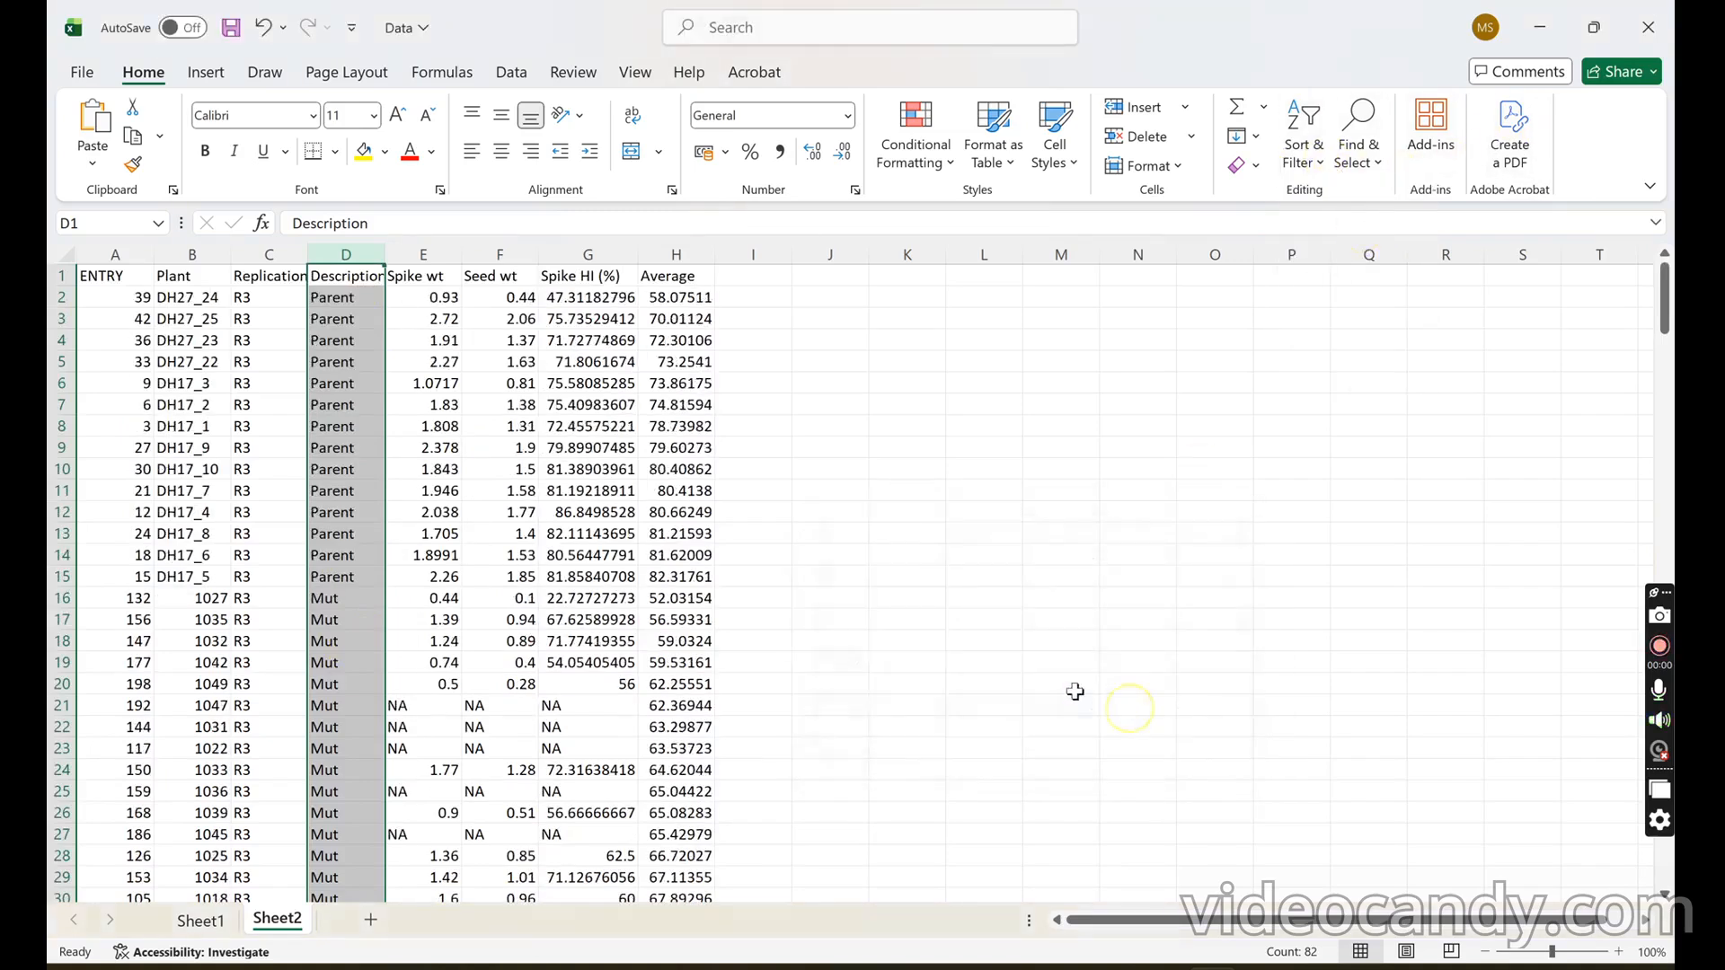
- Center the contents of columns A to H, from ENTRY through Average
{"action": "left_click", "coordinate": [706, 554]}
{"action": "scroll", "coordinate": [356, 492], "scroll_direction": "down", "scroll_amount": 1}
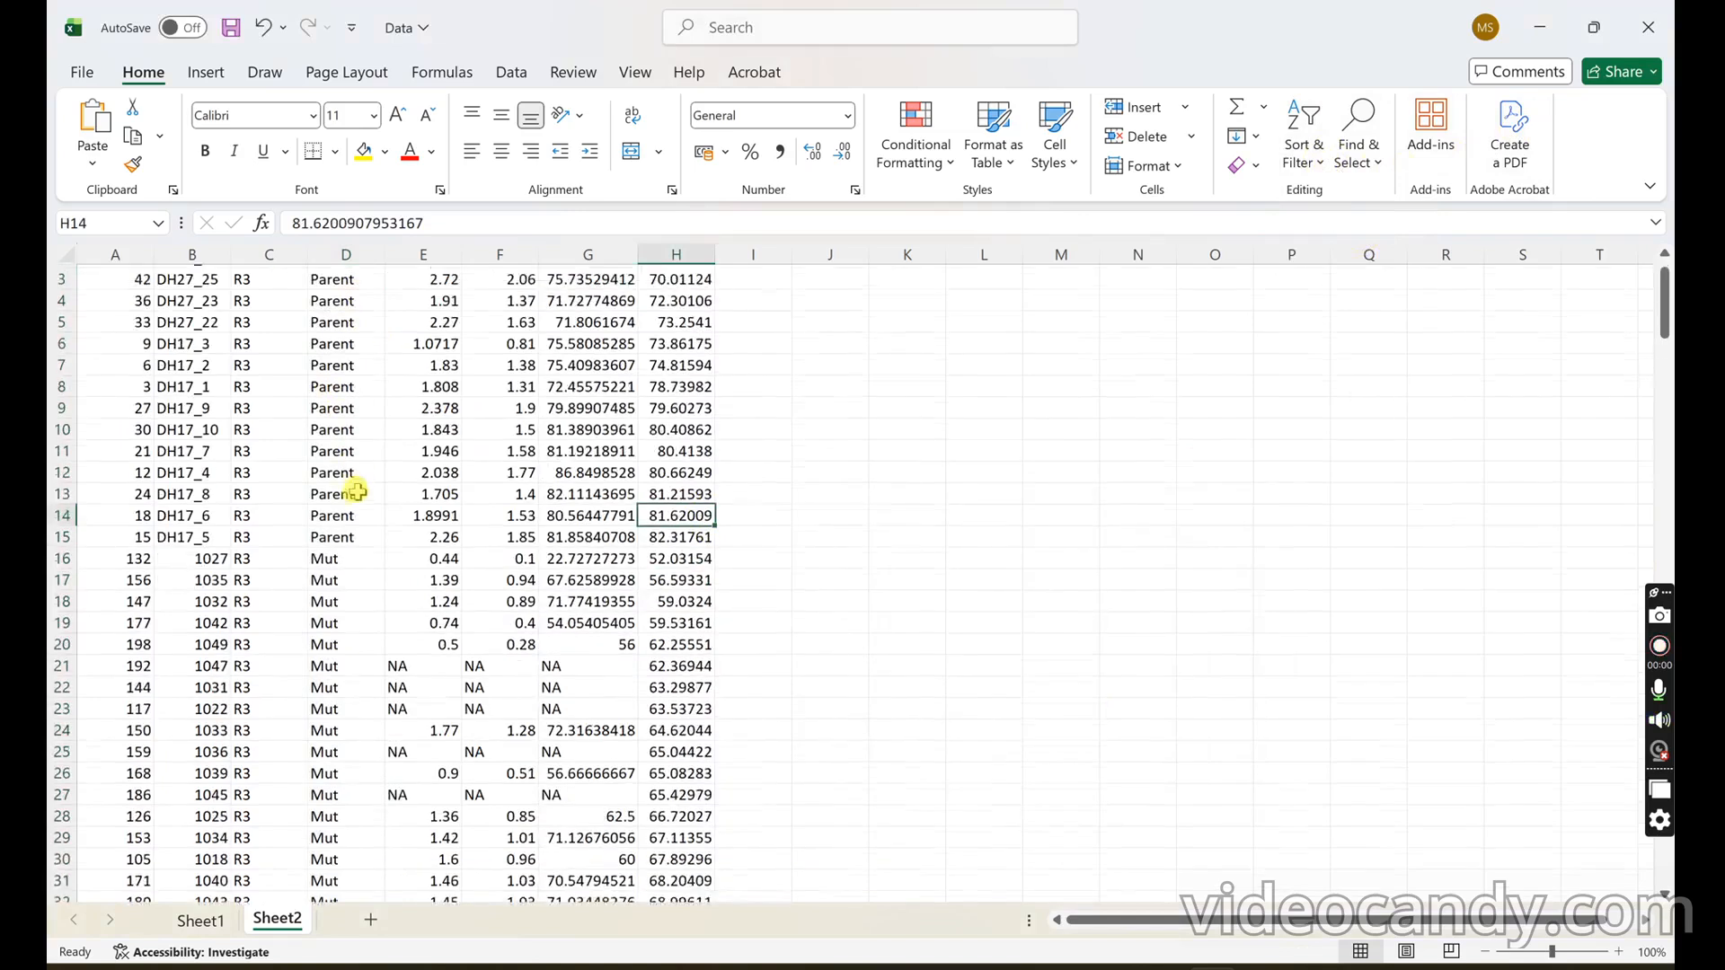
{"action": "scroll", "coordinate": [357, 492], "scroll_direction": "down", "scroll_amount": 17}
{"action": "scroll", "coordinate": [339, 534], "scroll_direction": "down", "scroll_amount": 3}
{"action": "scroll", "coordinate": [341, 532], "scroll_direction": "up", "scroll_amount": 20}
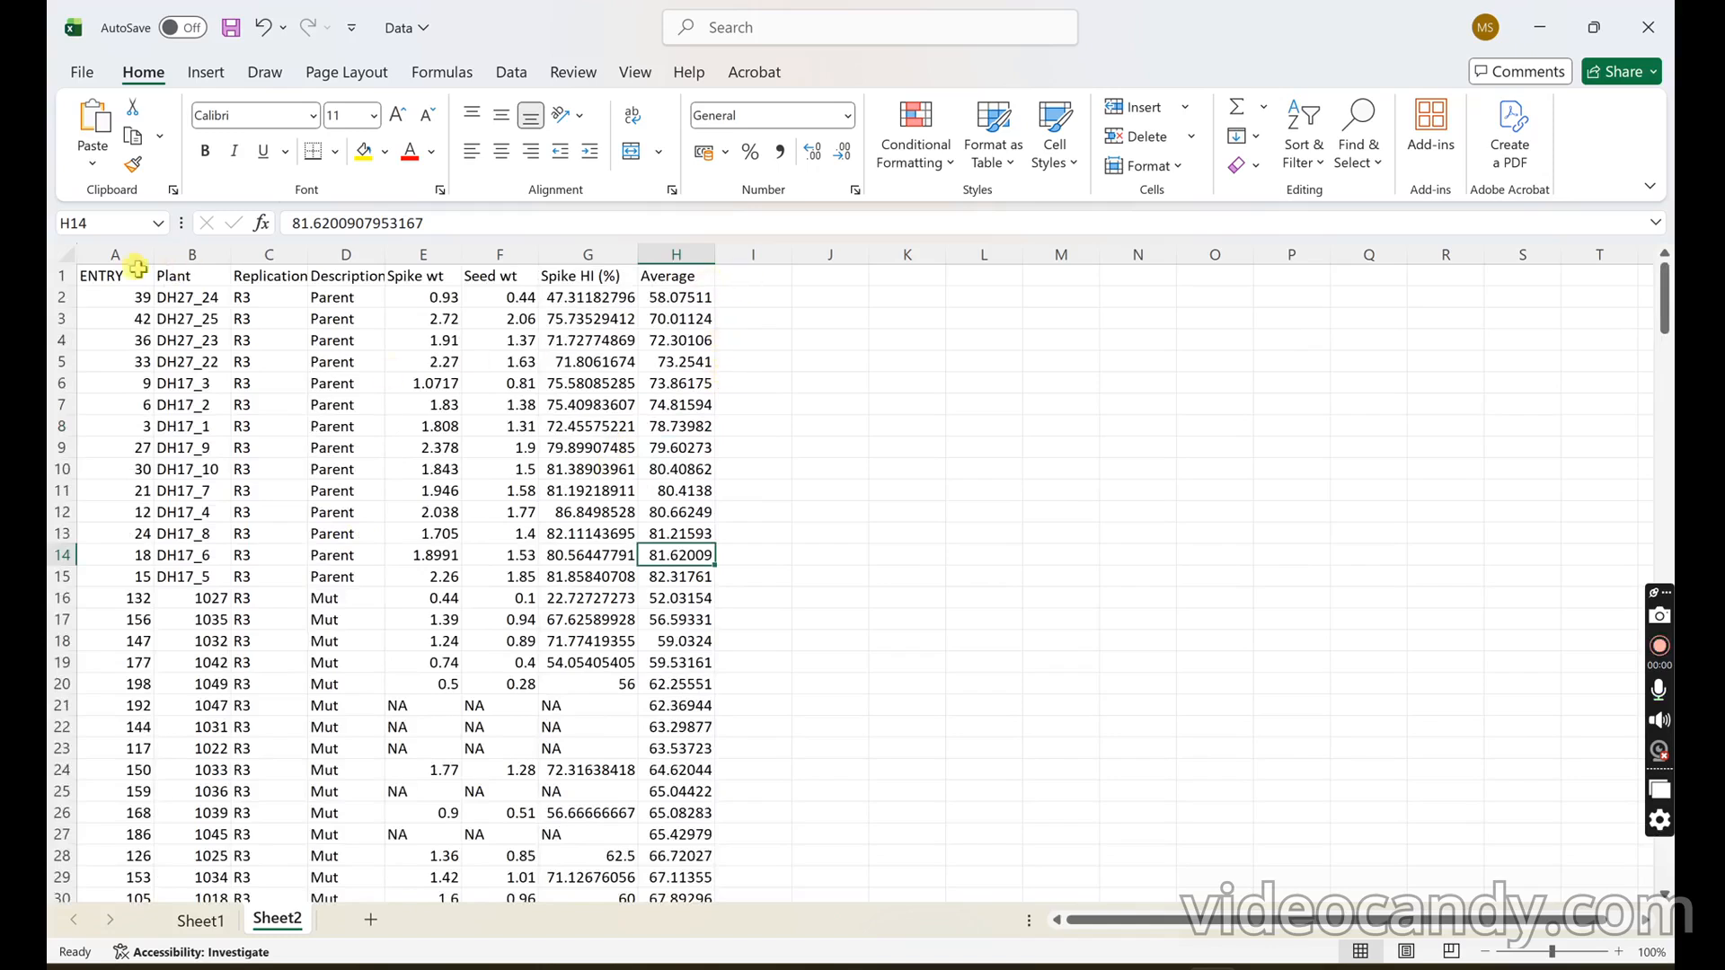
{"action": "left_click_drag", "start_coordinate": [133, 261], "coordinate": [676, 255]}
{"action": "left_click", "coordinate": [506, 153]}
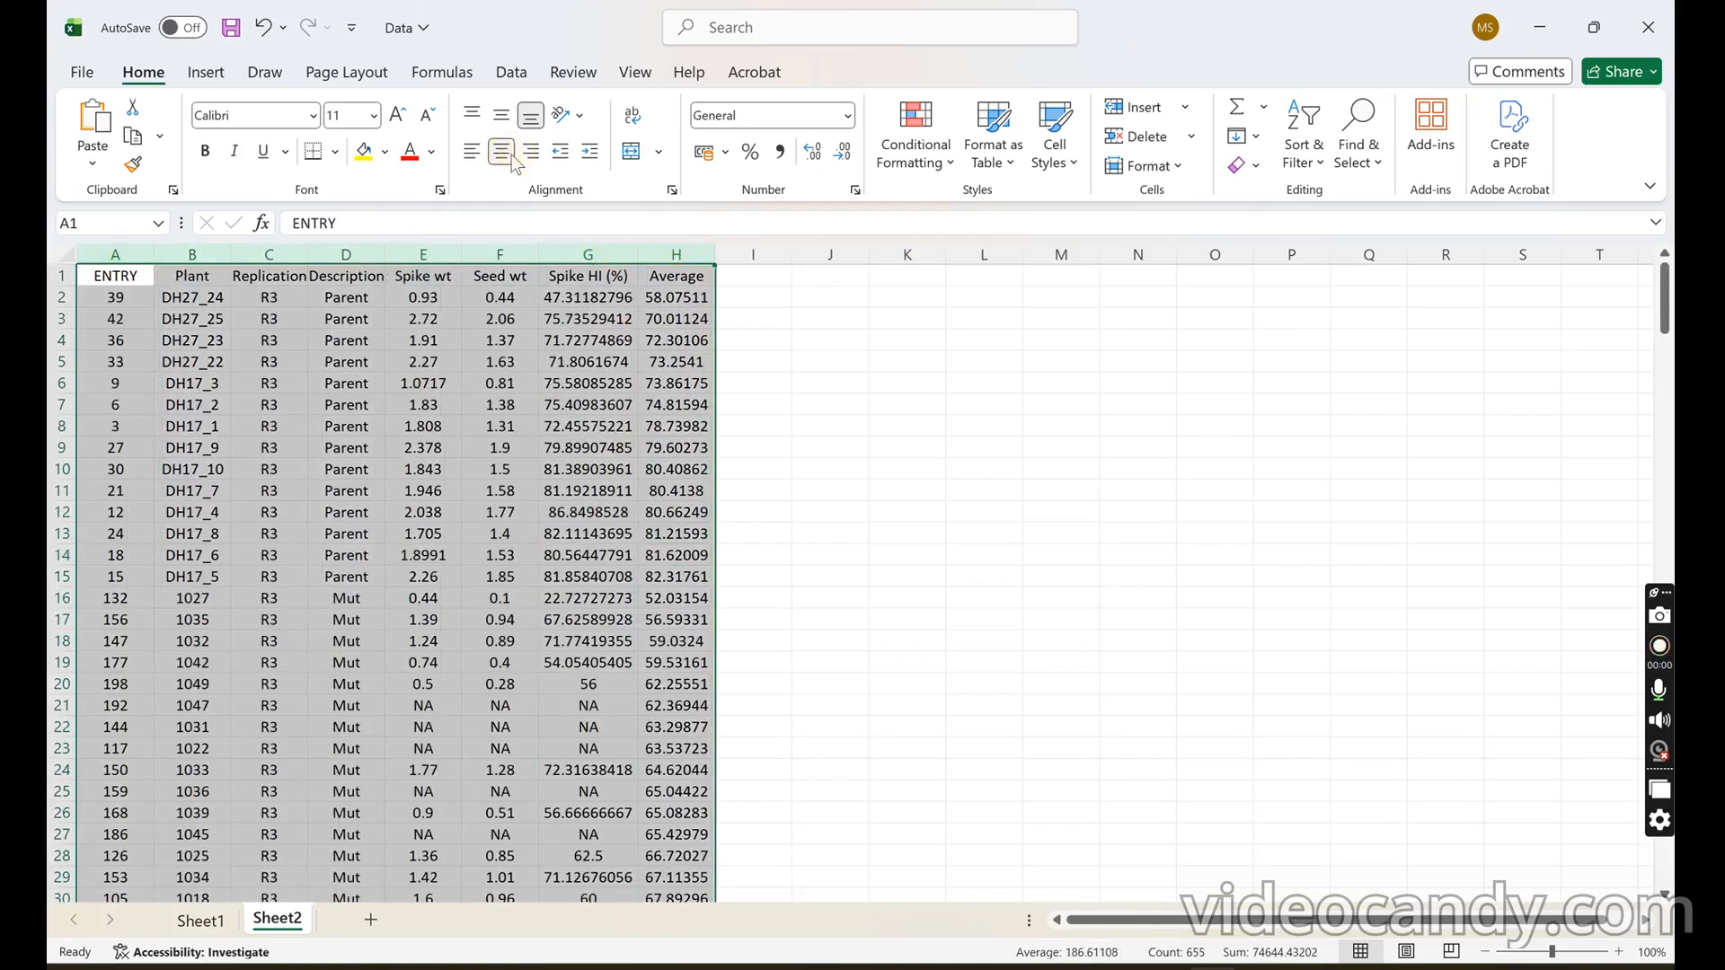
- Delete the Spike wt, Seed wt and Spike HI (%) columns from Sheet2
{"action": "left_click", "coordinate": [579, 298]}
{"action": "left_click_drag", "start_coordinate": [582, 255], "coordinate": [429, 262]}
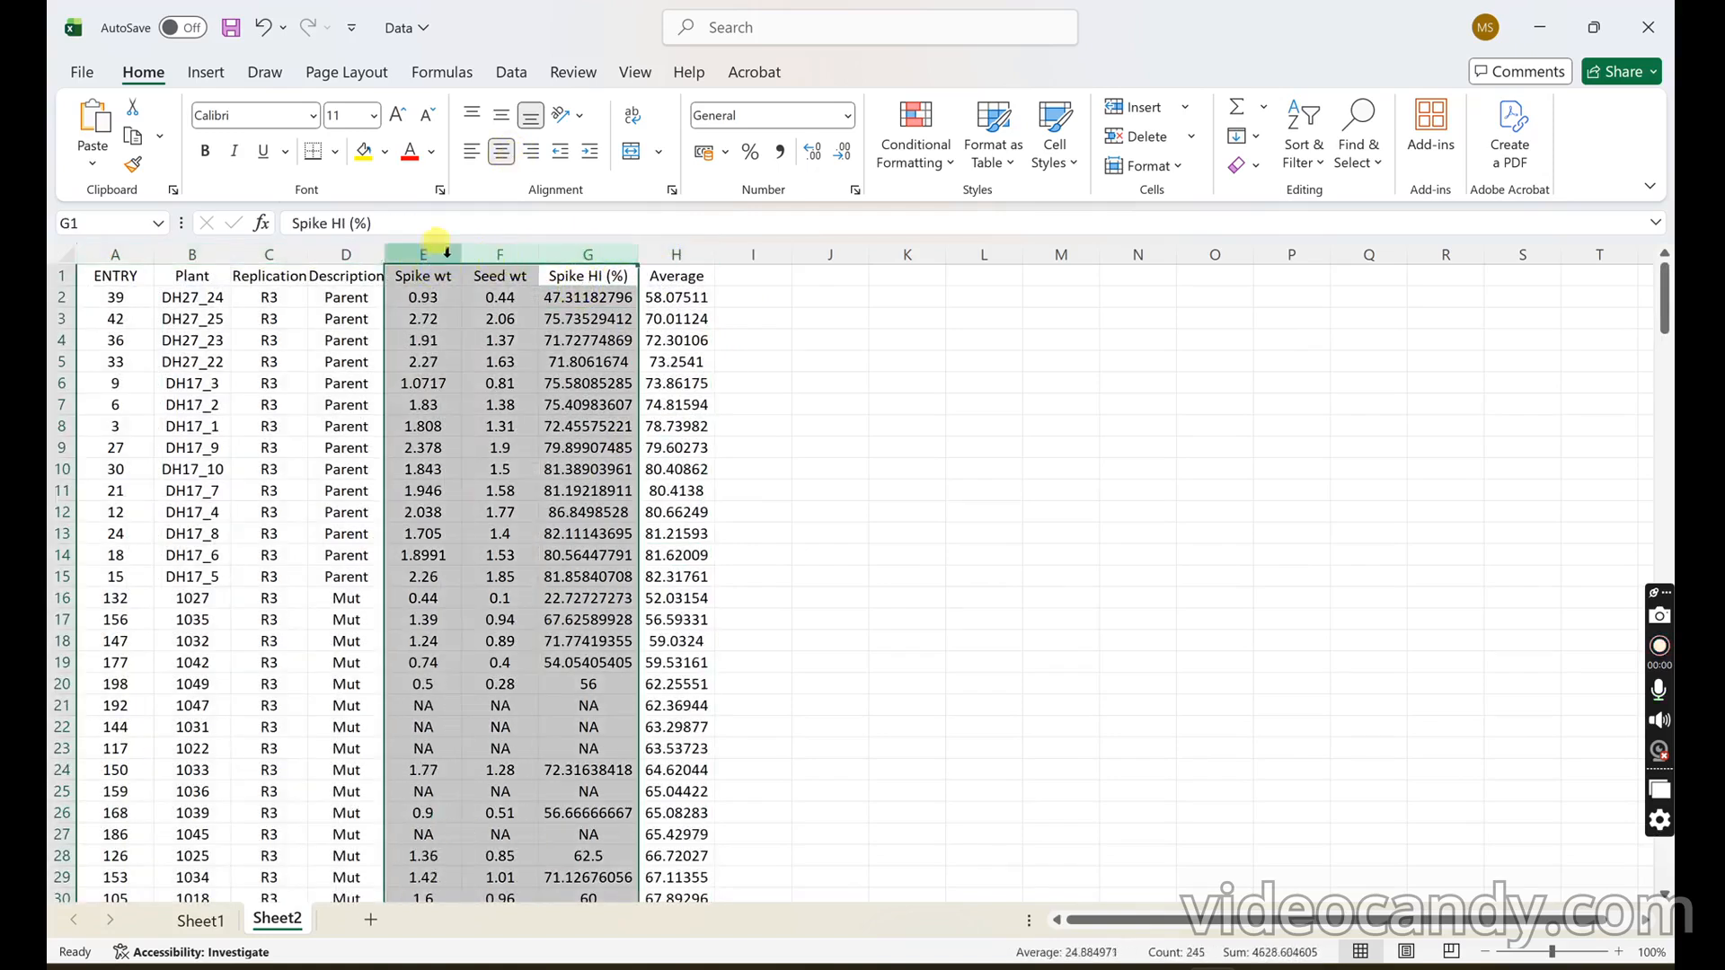
{"action": "right_click", "coordinate": [540, 250]}
{"action": "left_click", "coordinate": [629, 510]}
{"action": "left_click", "coordinate": [768, 468]}
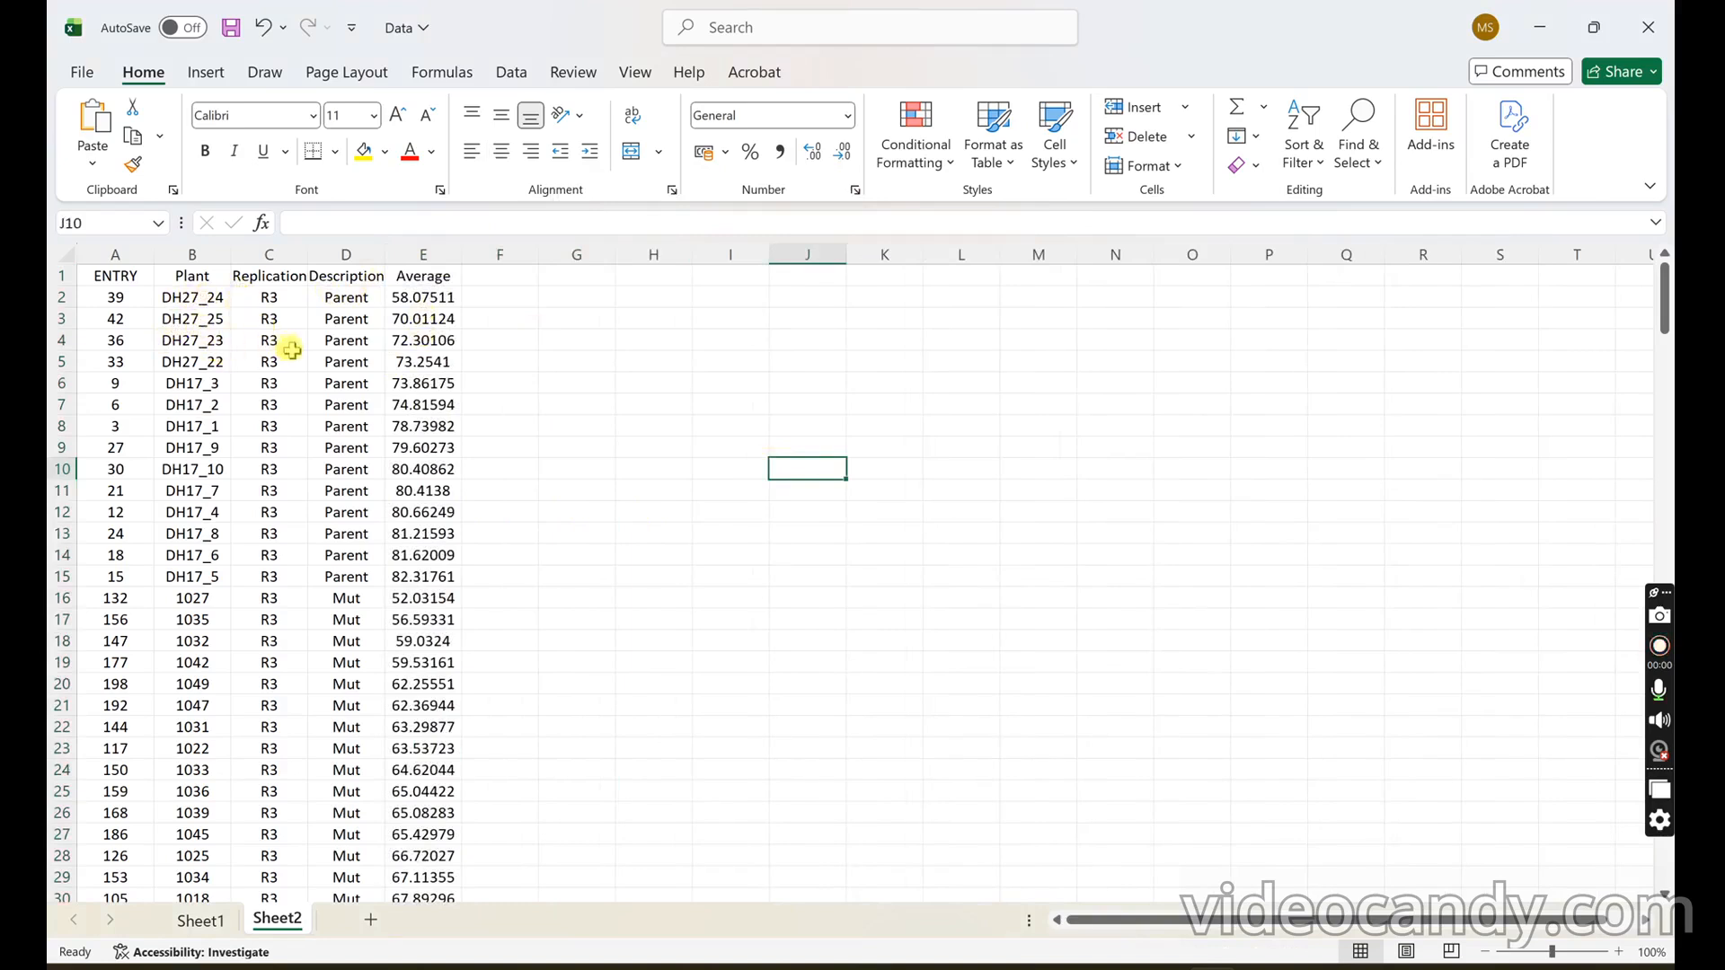
- Sort the table by the Plant column in ascending order, expanding the selection to the neighbouring columns
{"action": "left_click", "coordinate": [201, 252]}
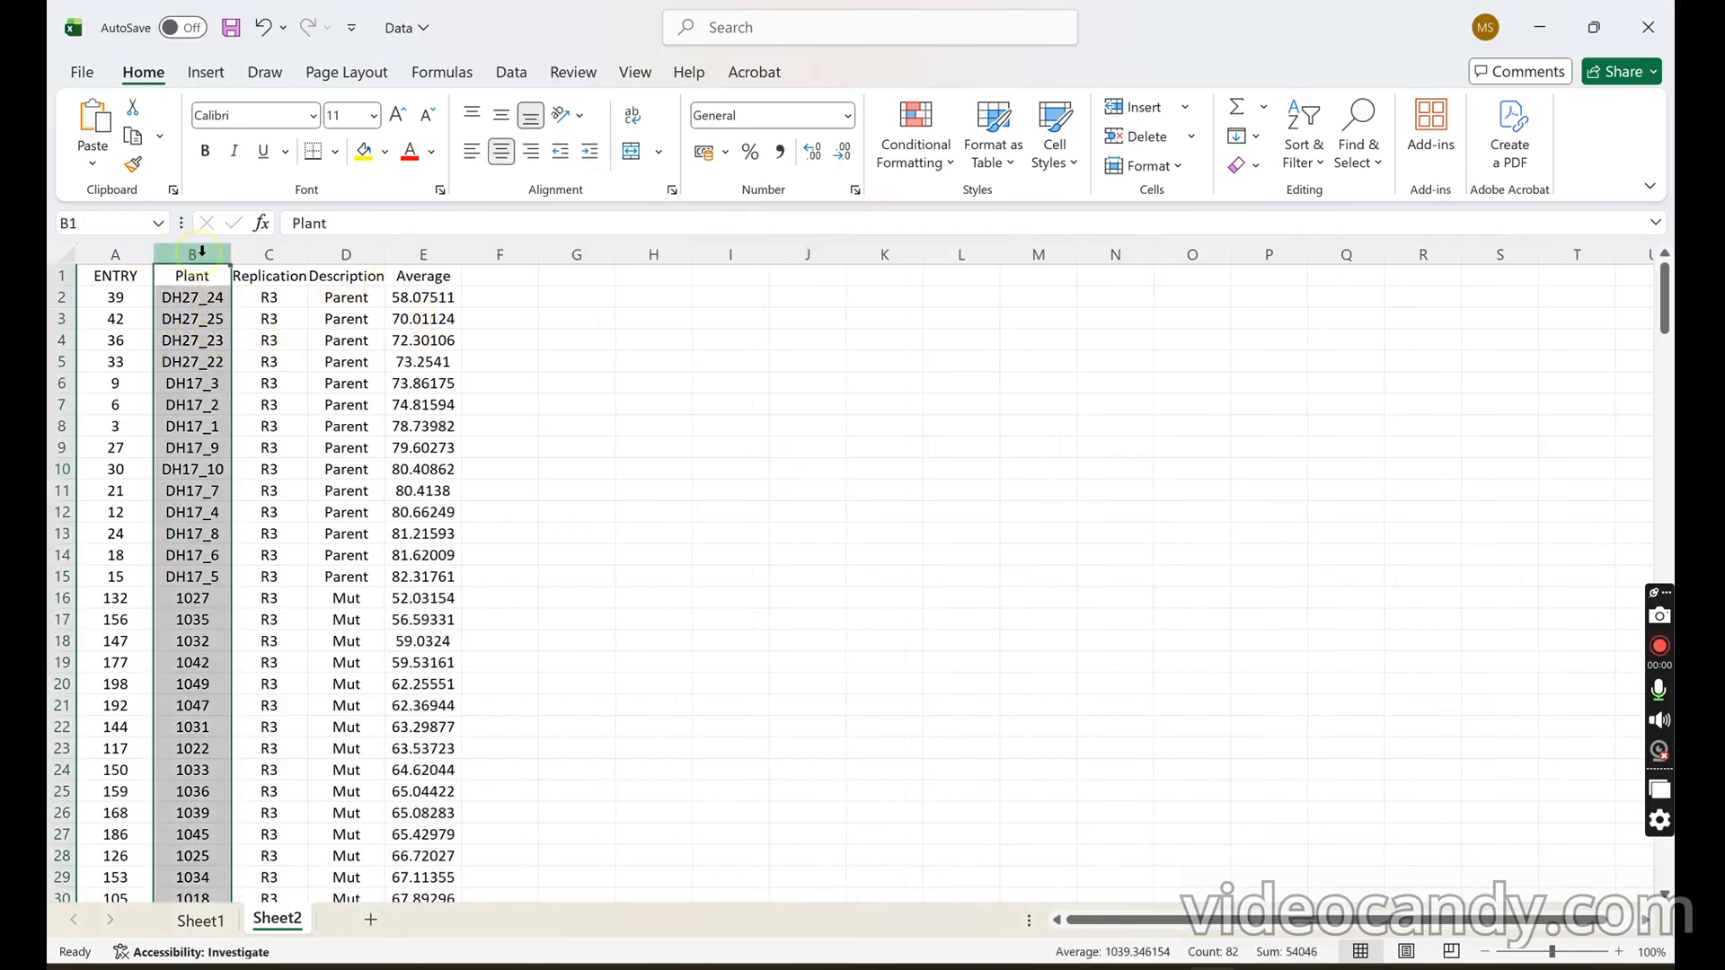
{"action": "left_click", "coordinate": [1304, 160]}
{"action": "left_click", "coordinate": [1332, 192]}
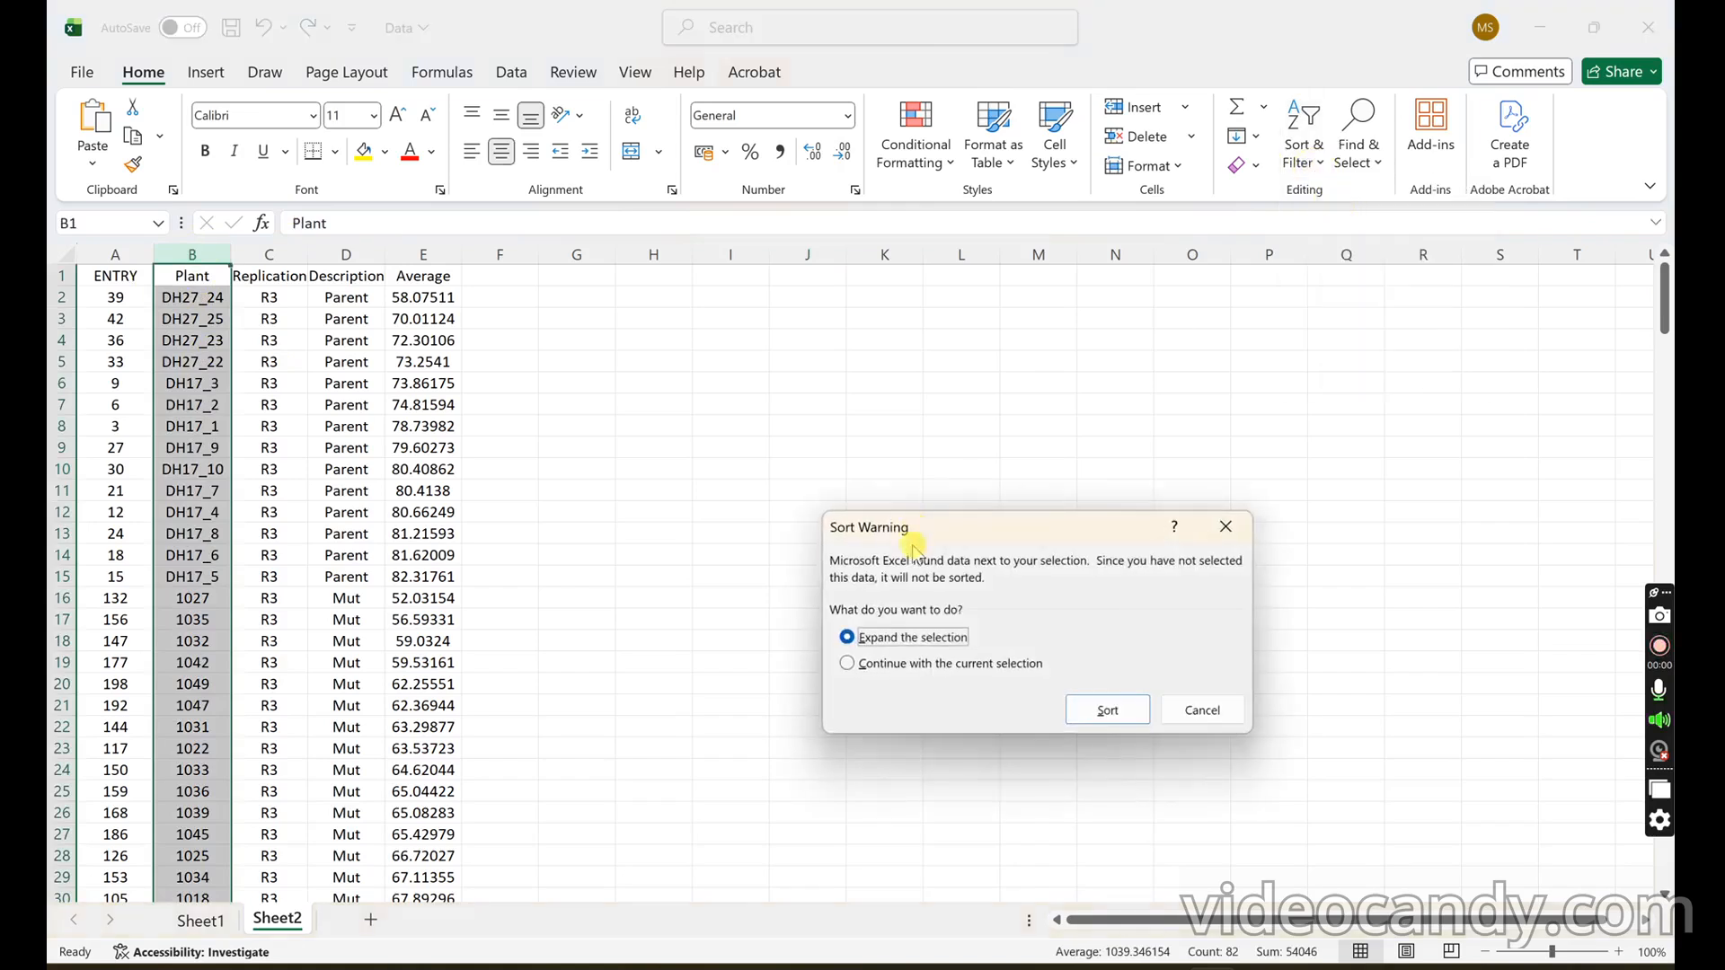
{"action": "left_click", "coordinate": [1066, 711]}
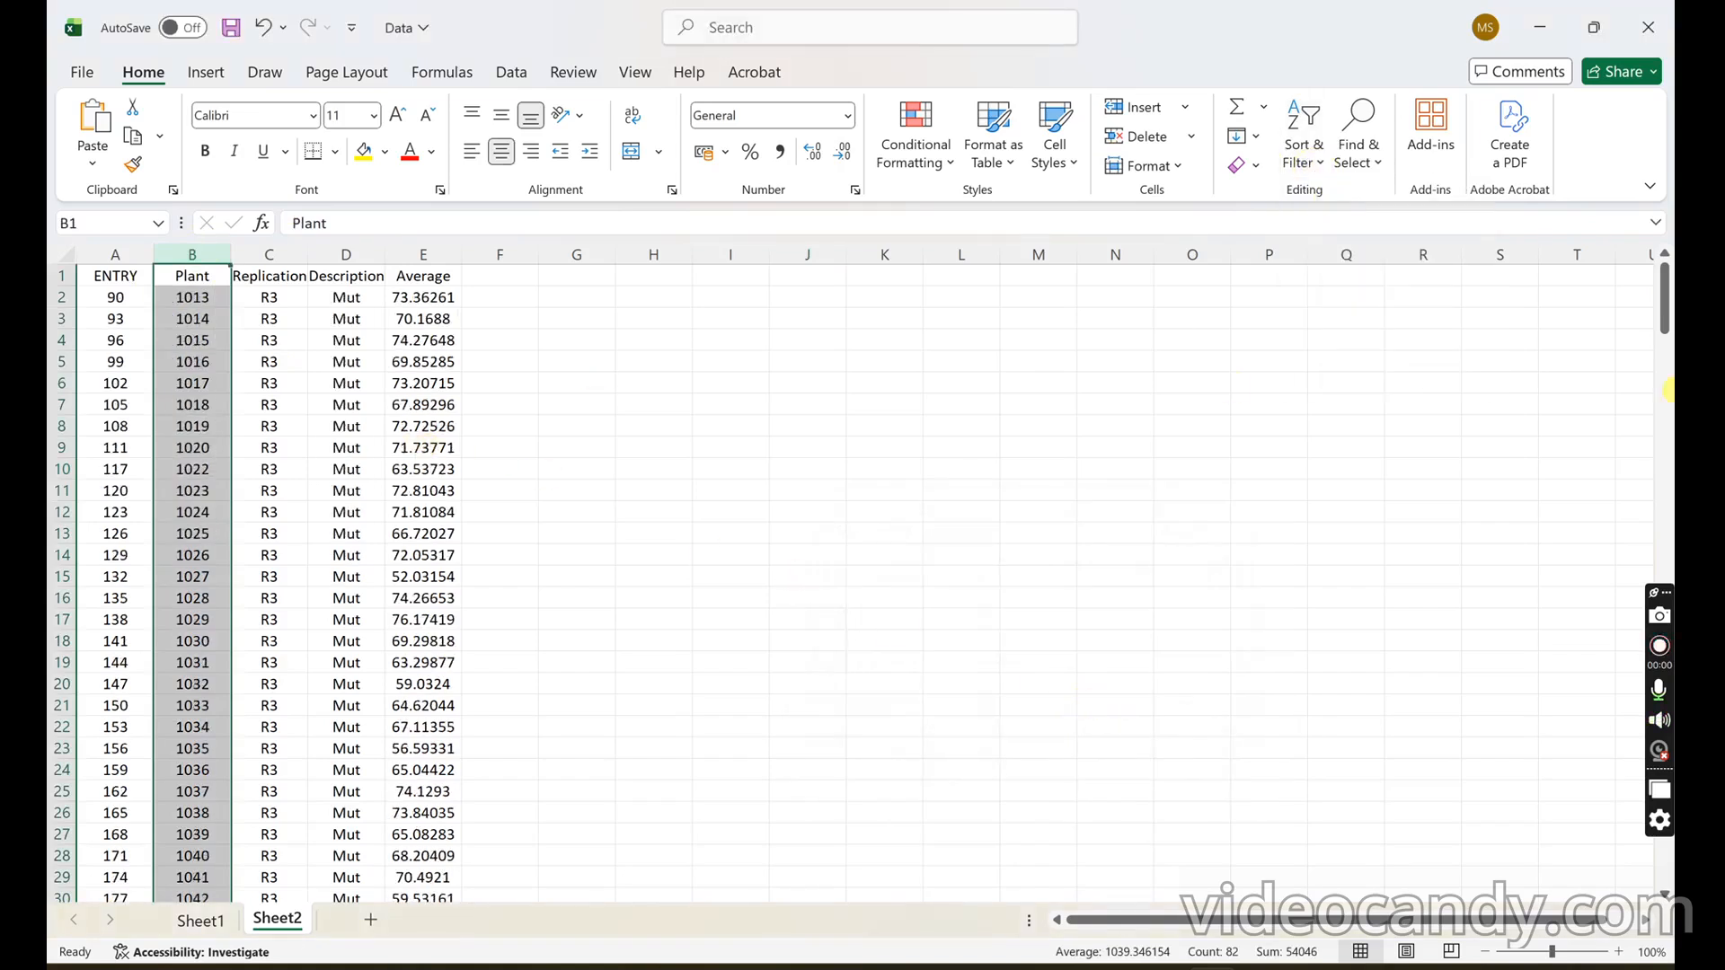
- Check the order of the plant names down through the Mut, Parent and CT rows
{"action": "scroll", "coordinate": [368, 317], "scroll_direction": "down", "scroll_amount": 12}
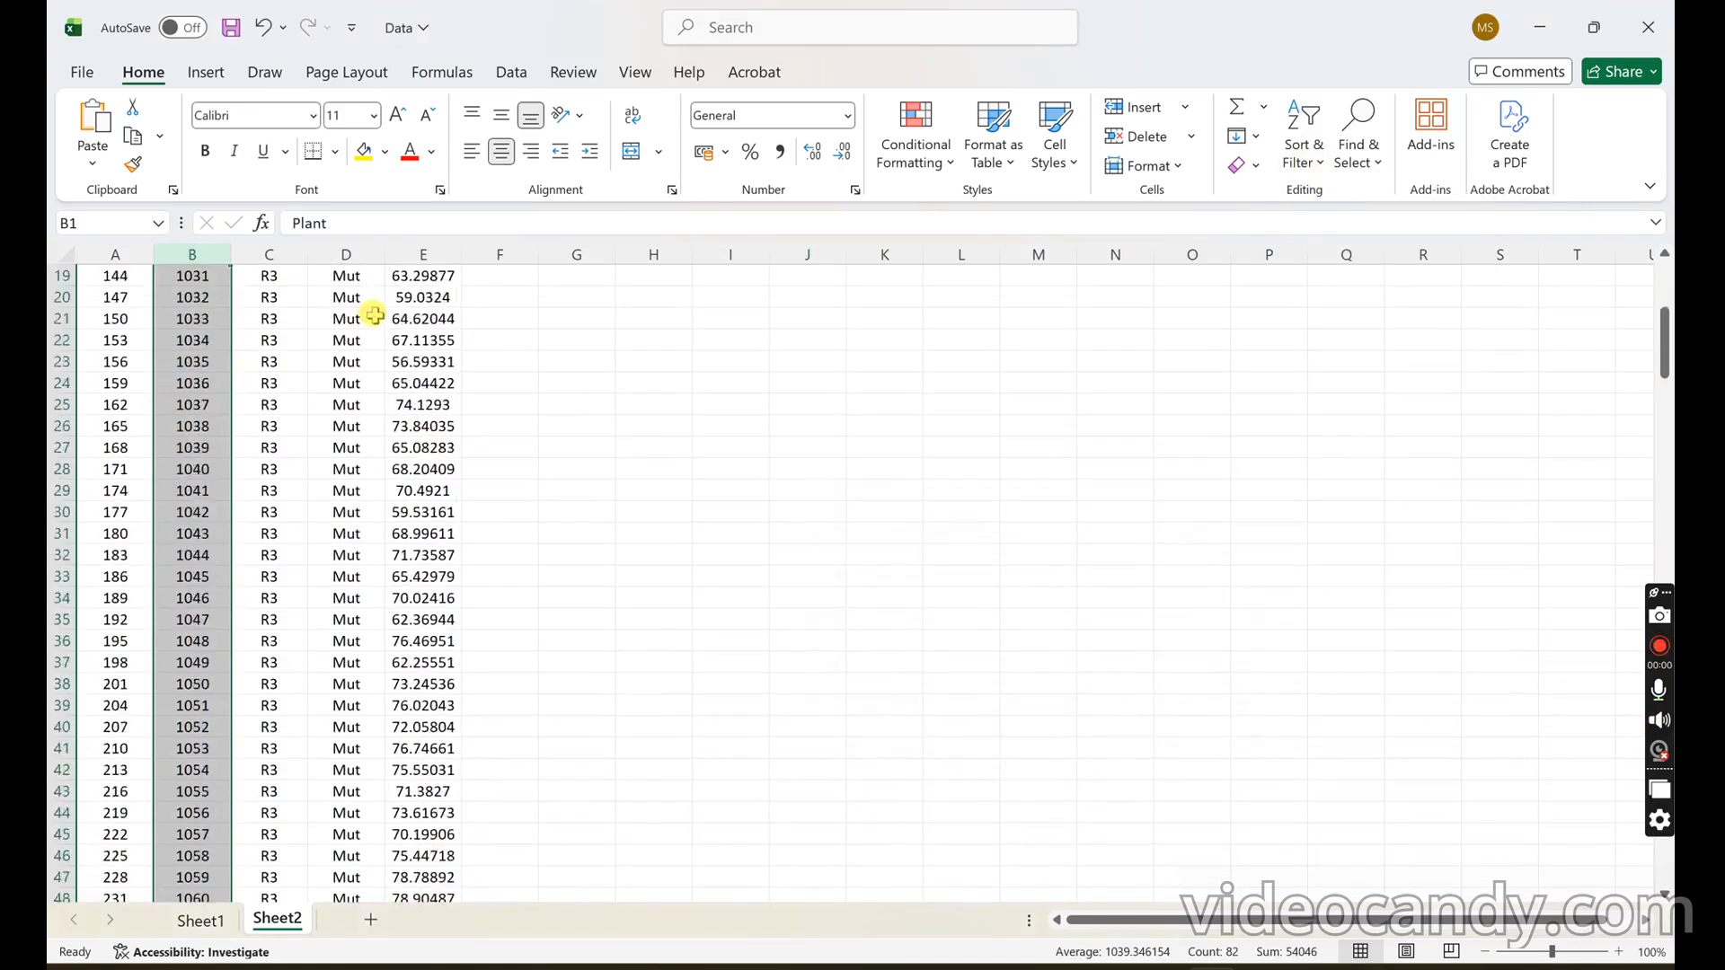
{"action": "scroll", "coordinate": [205, 552], "scroll_direction": "down", "scroll_amount": 3}
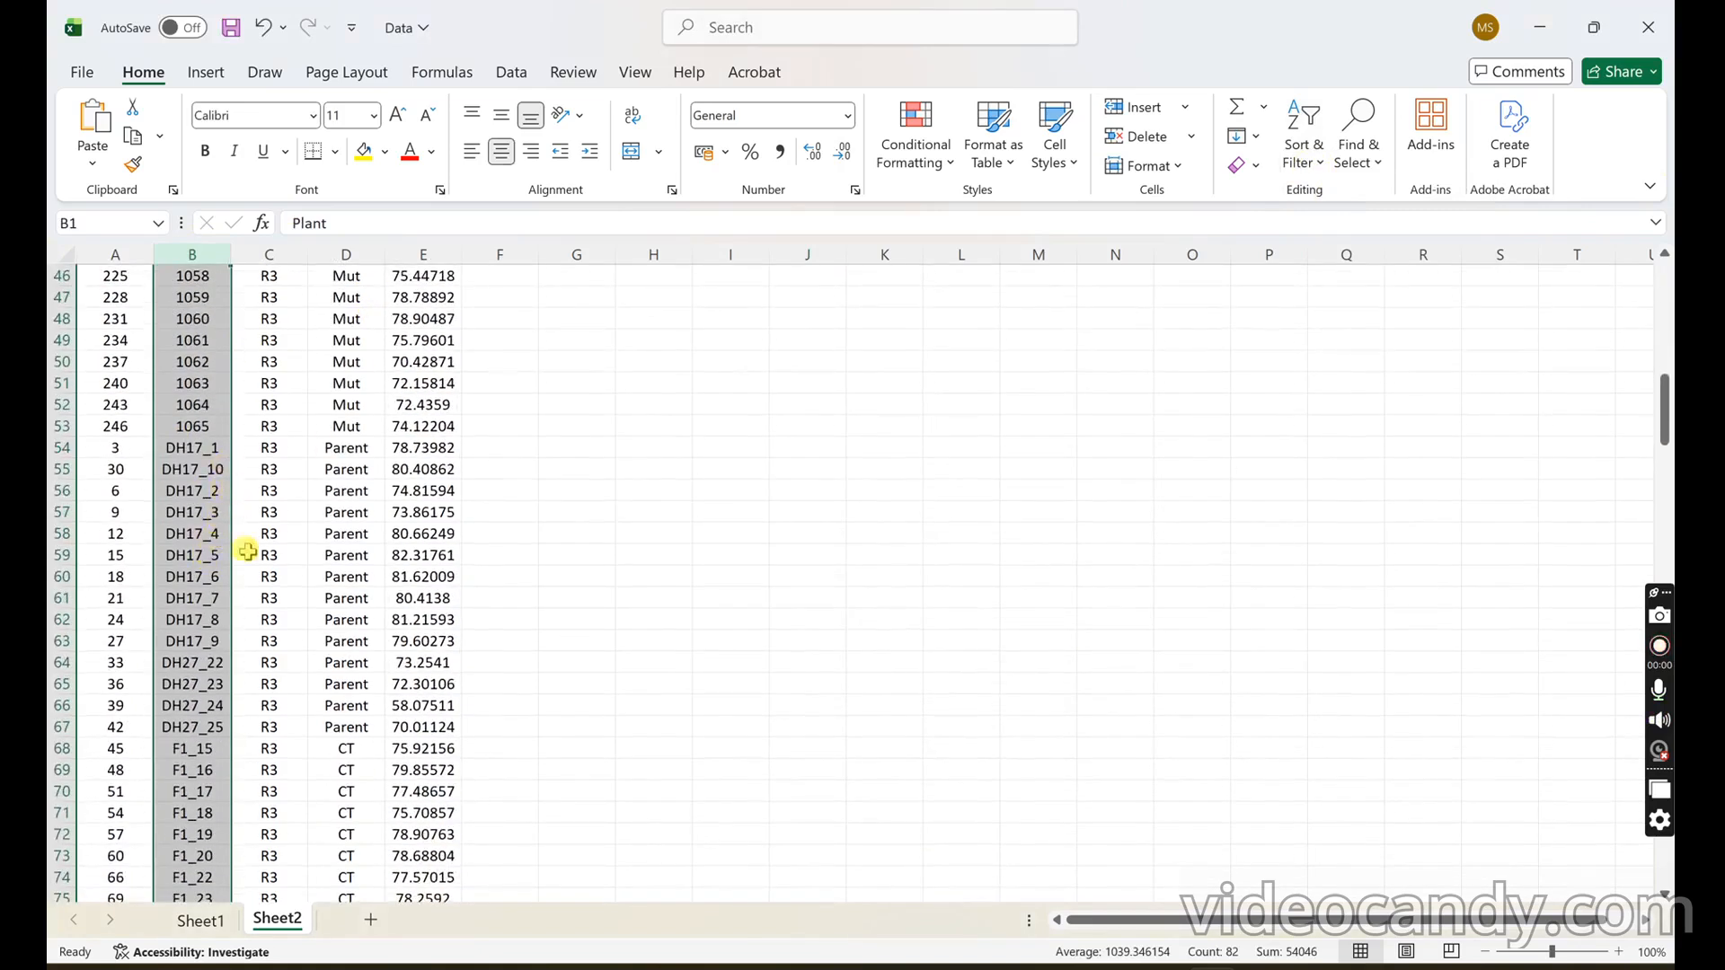
{"action": "scroll", "coordinate": [253, 641], "scroll_direction": "down", "scroll_amount": 3}
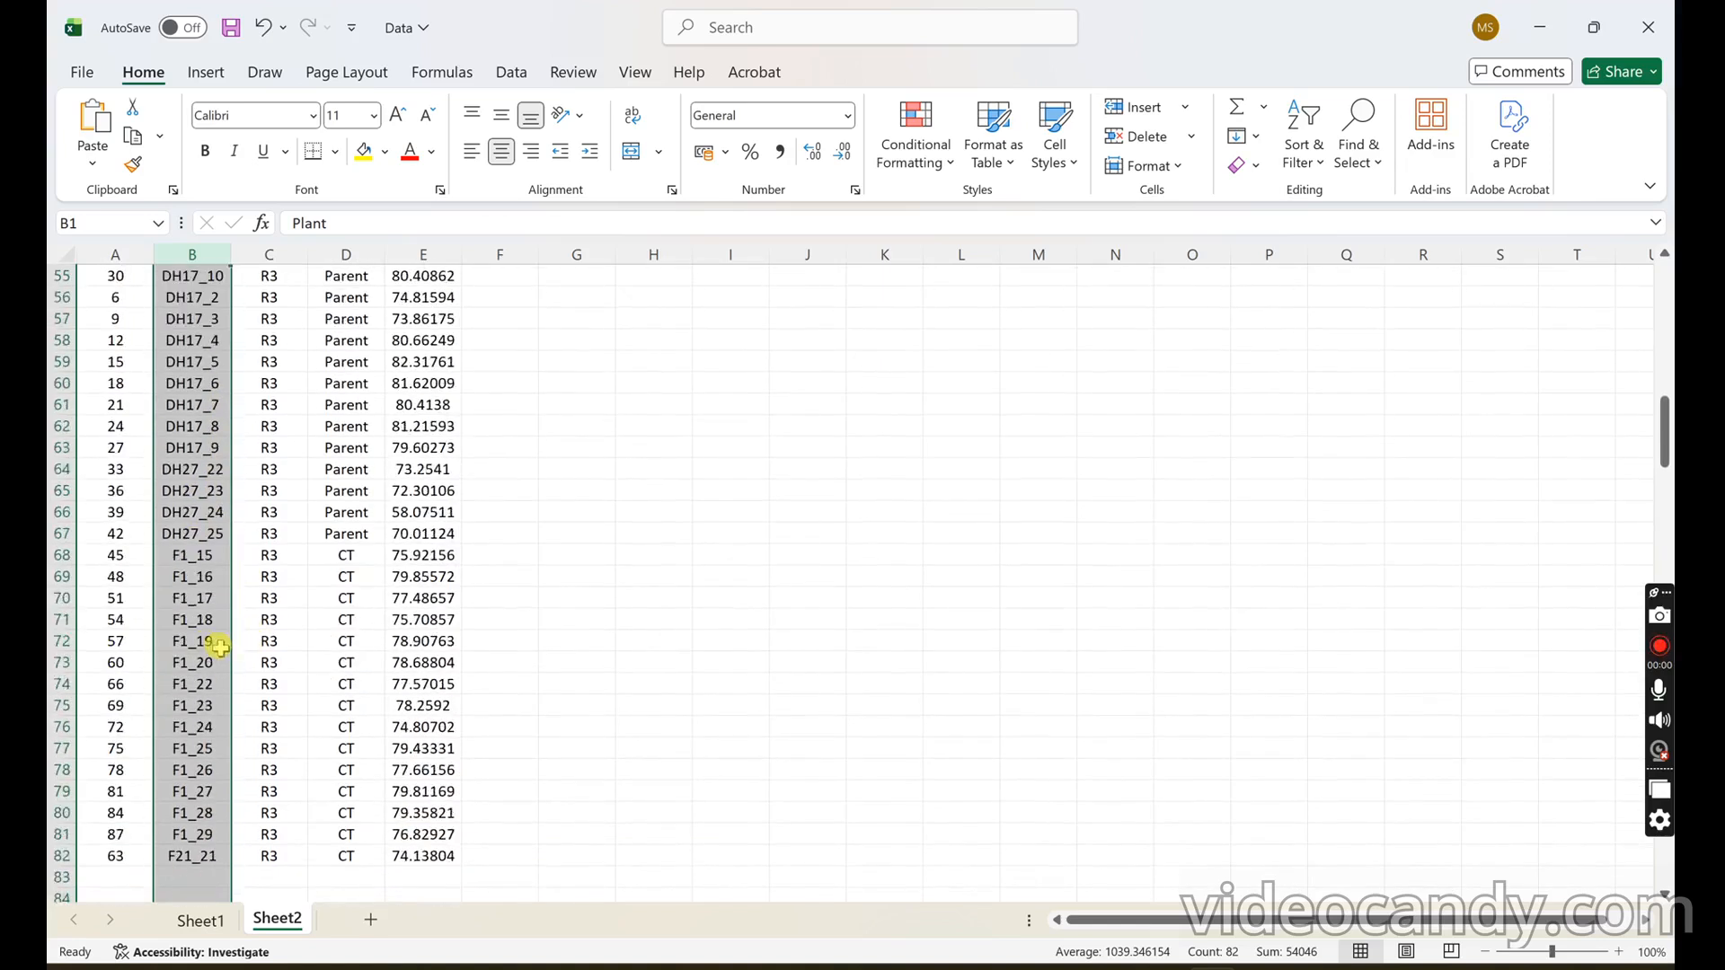
{"action": "scroll", "coordinate": [222, 627], "scroll_direction": "up", "scroll_amount": 2}
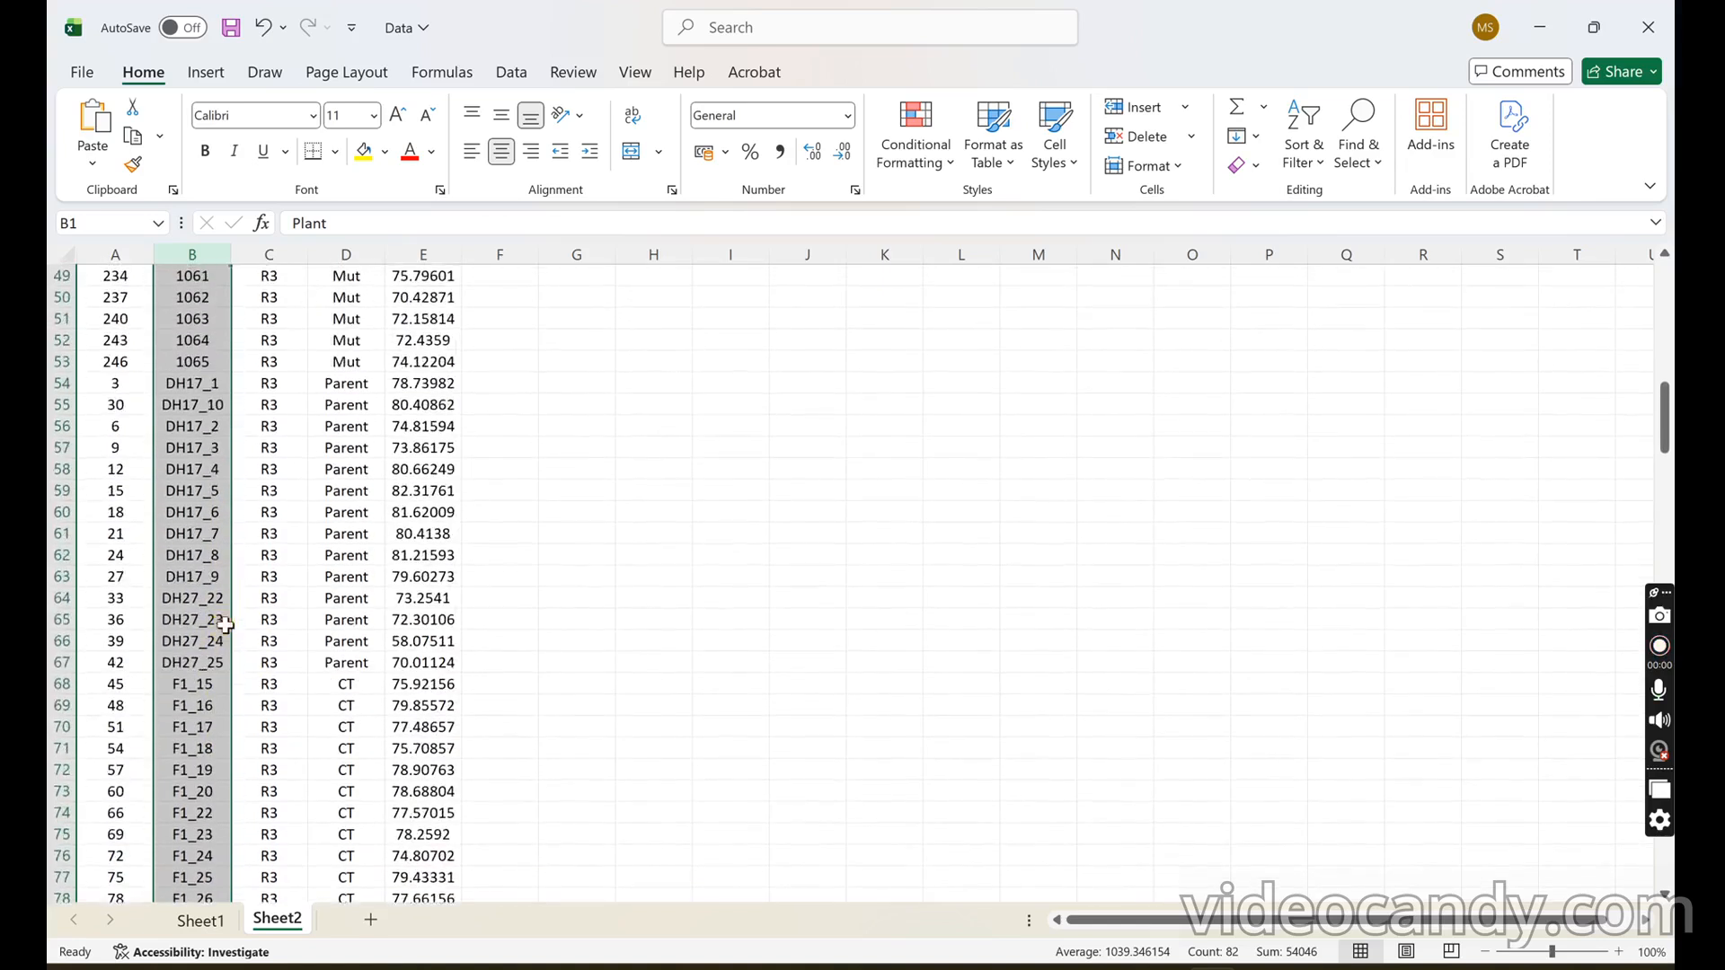
{"action": "left_click", "coordinate": [216, 513]}
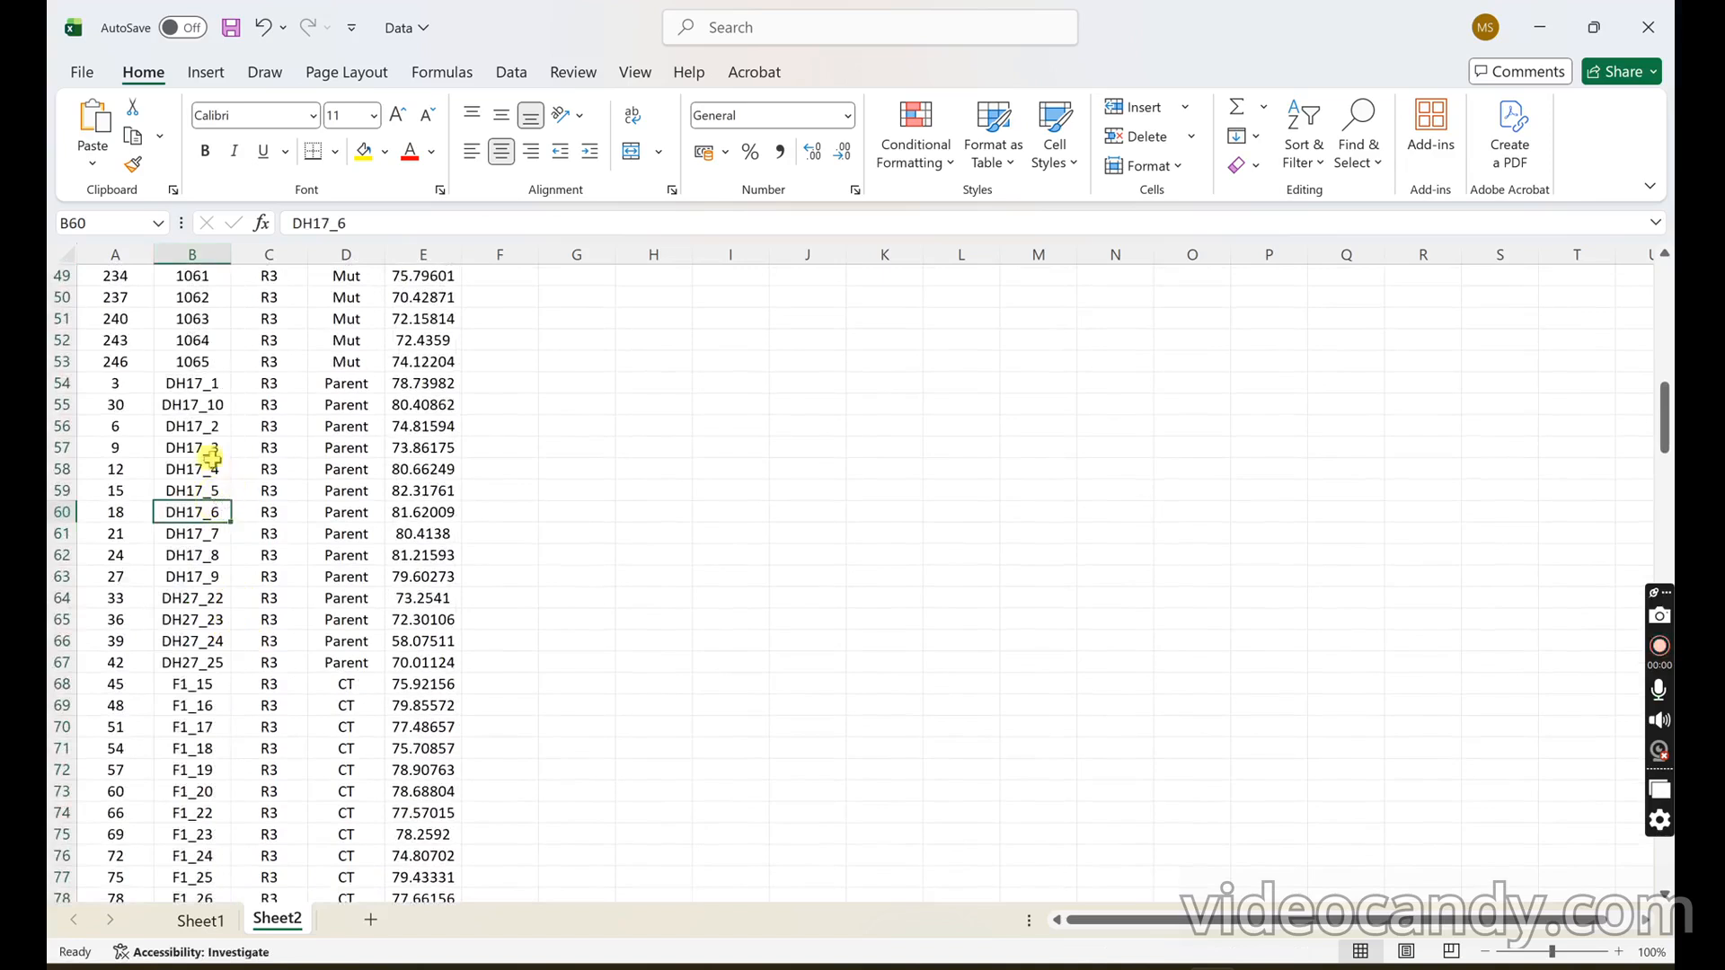
{"action": "scroll", "coordinate": [253, 585], "scroll_direction": "up", "scroll_amount": 16}
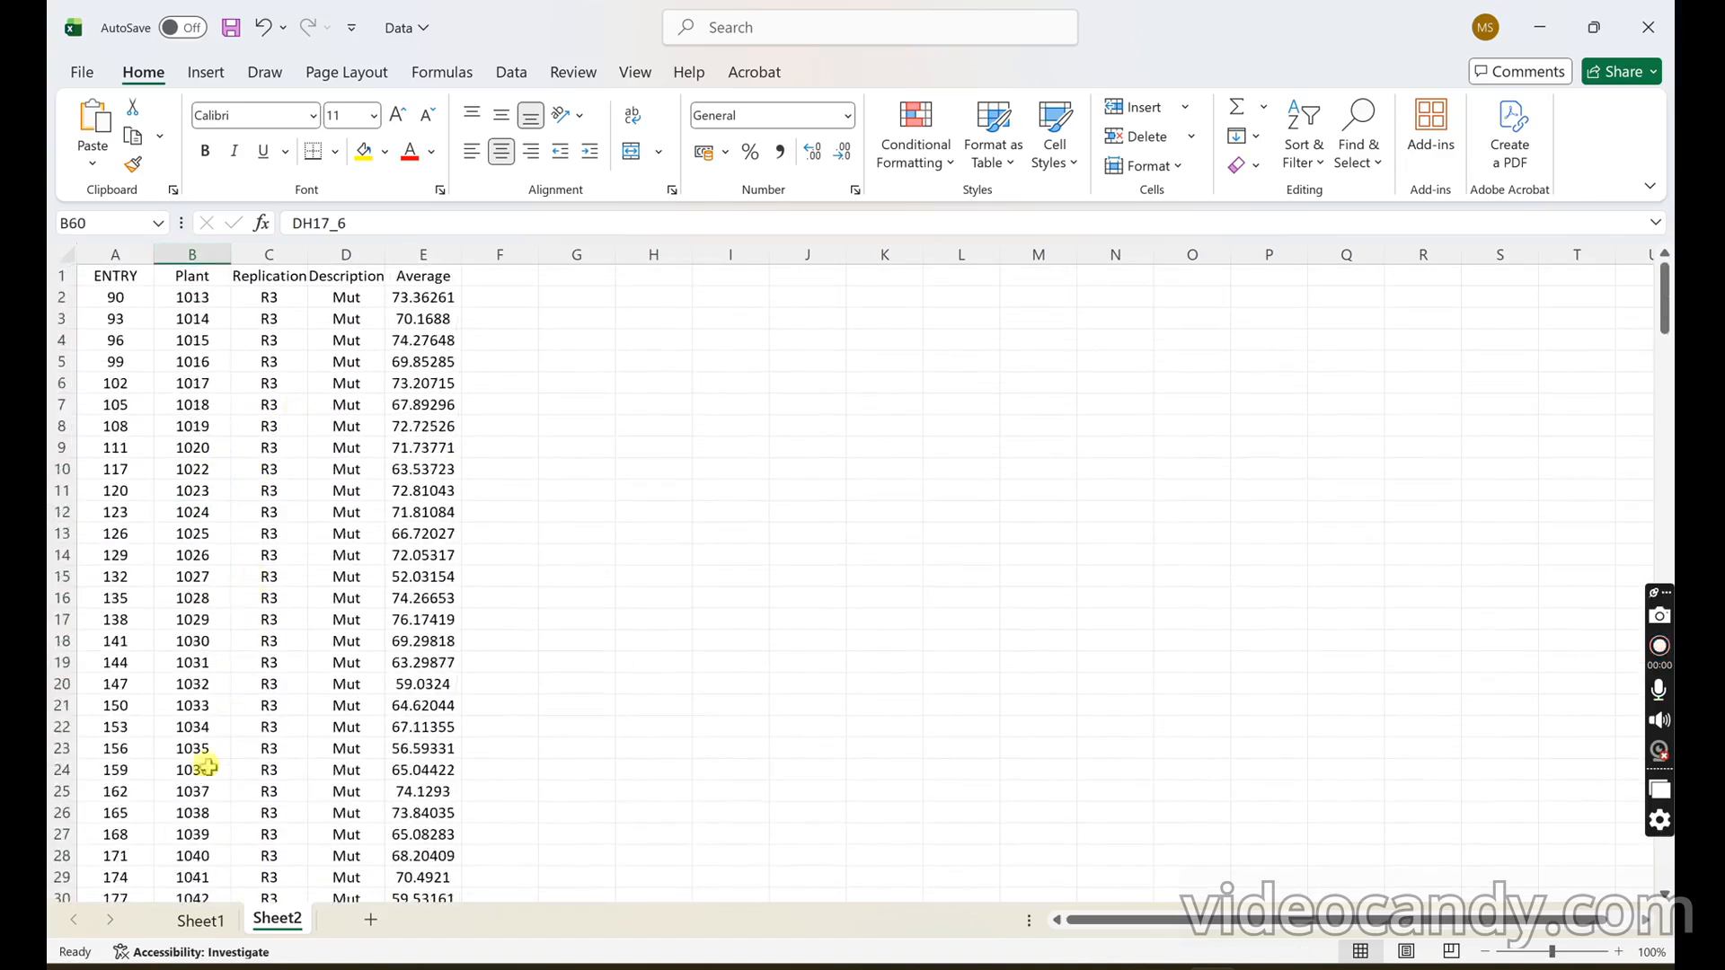
- Delete Sheet2 from the workbook permanently, leaving only Sheet1
{"action": "left_click", "coordinate": [200, 918]}
{"action": "left_click", "coordinate": [272, 921]}
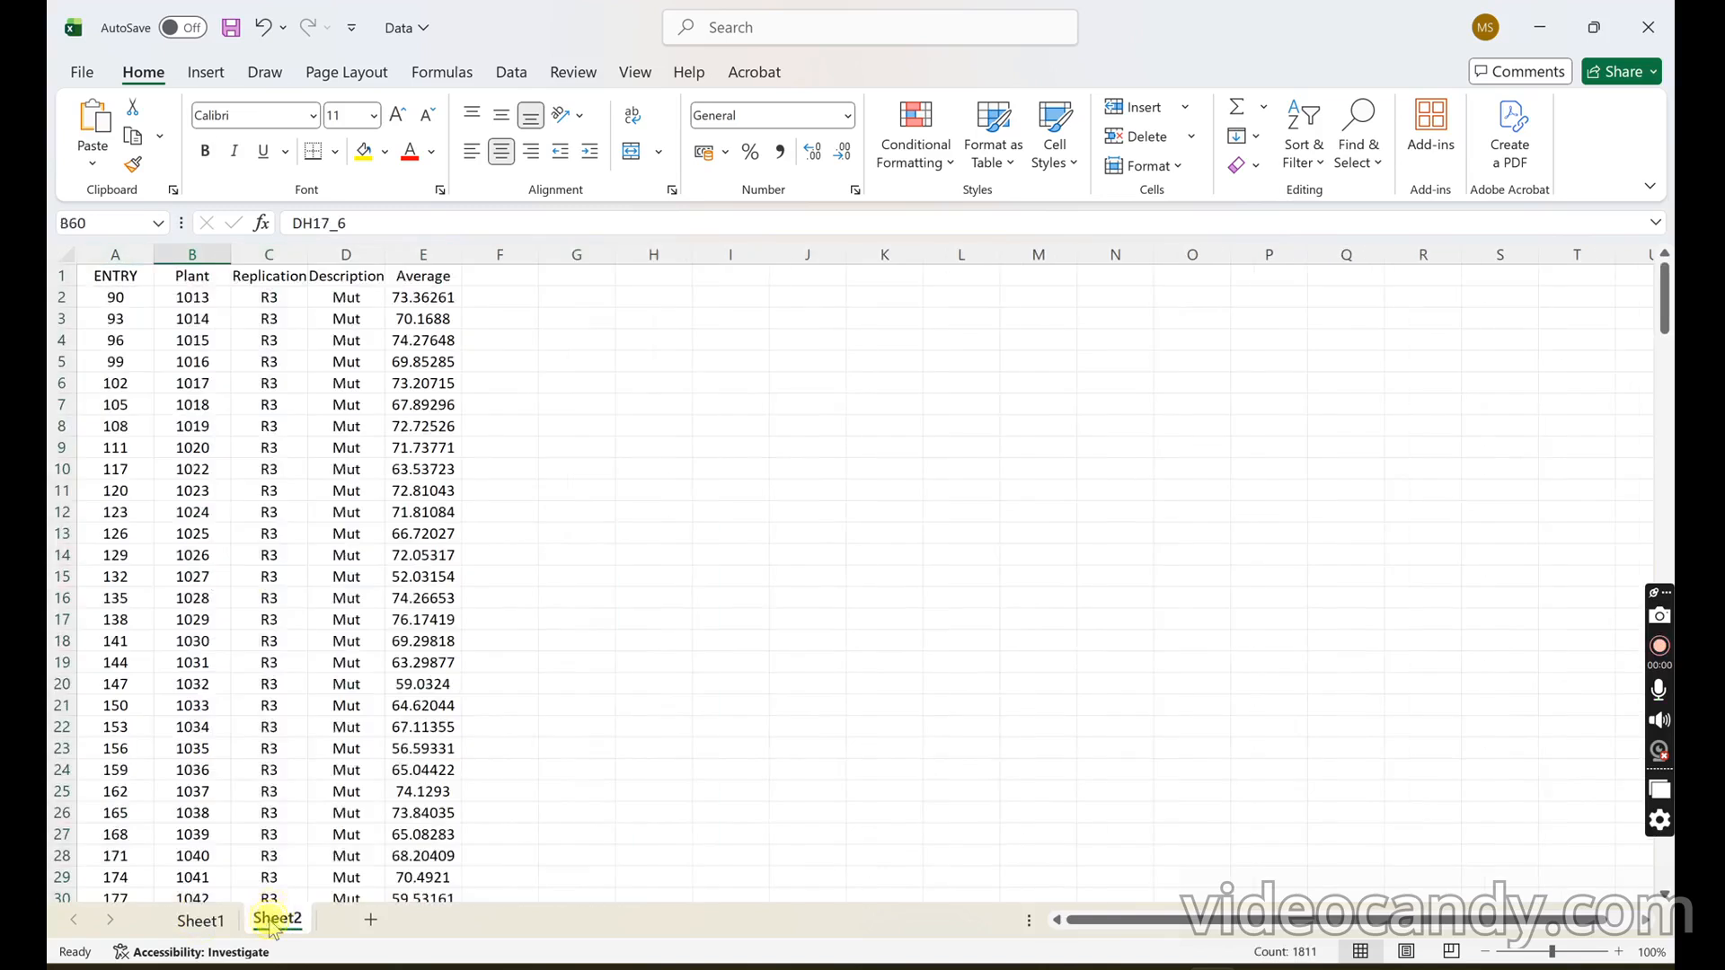
{"action": "right_click", "coordinate": [272, 921]}
{"action": "left_click", "coordinate": [333, 633]}
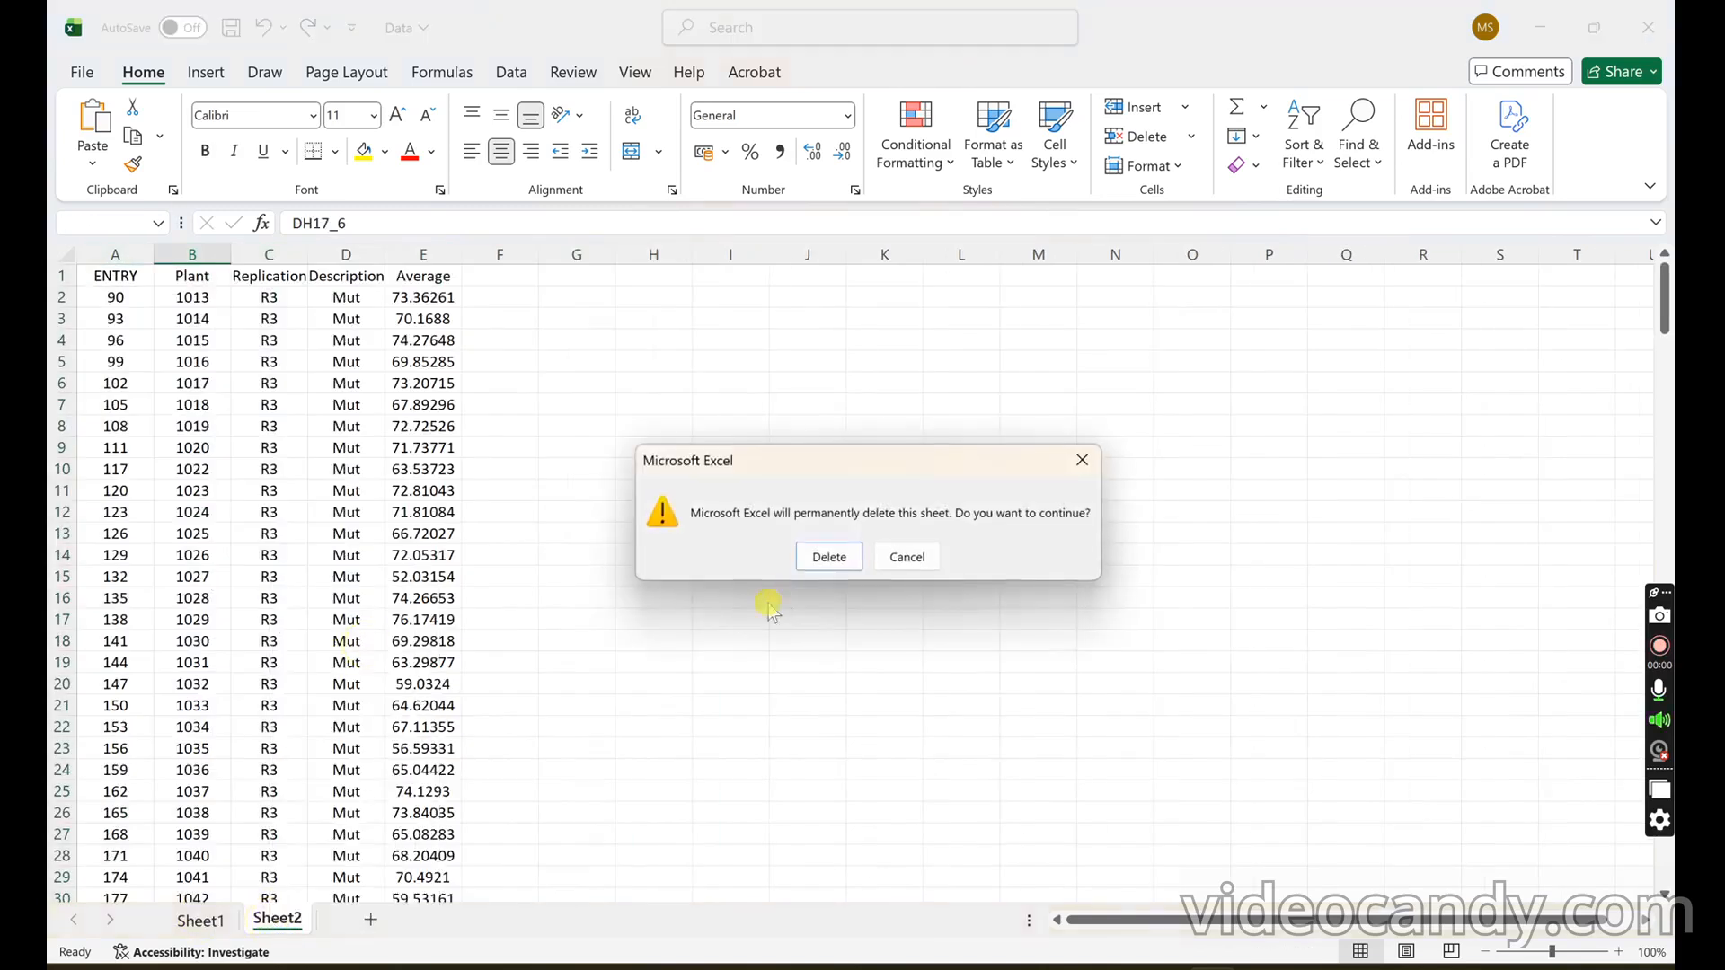
{"action": "left_click", "coordinate": [821, 557]}
{"action": "left_click", "coordinate": [1015, 451]}
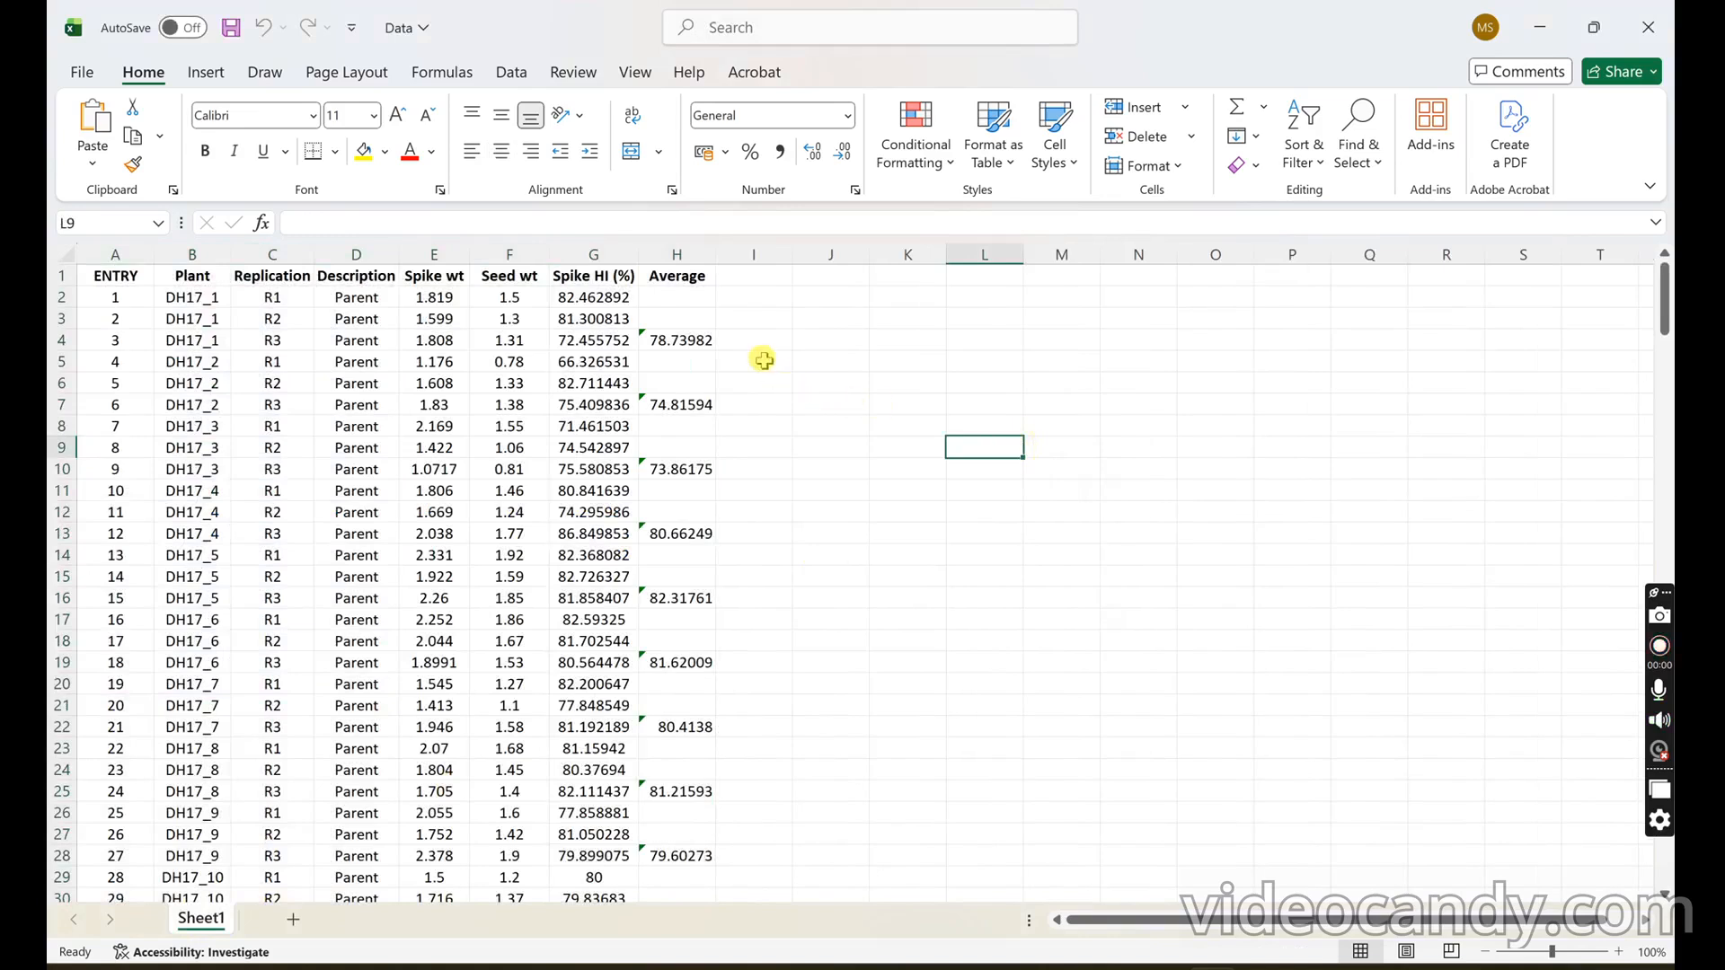
- Enter the header SD in cell I1 and consult the Standard Deviation formula slide in the open PowerPoint presentation
{"action": "left_click", "coordinate": [747, 280]}
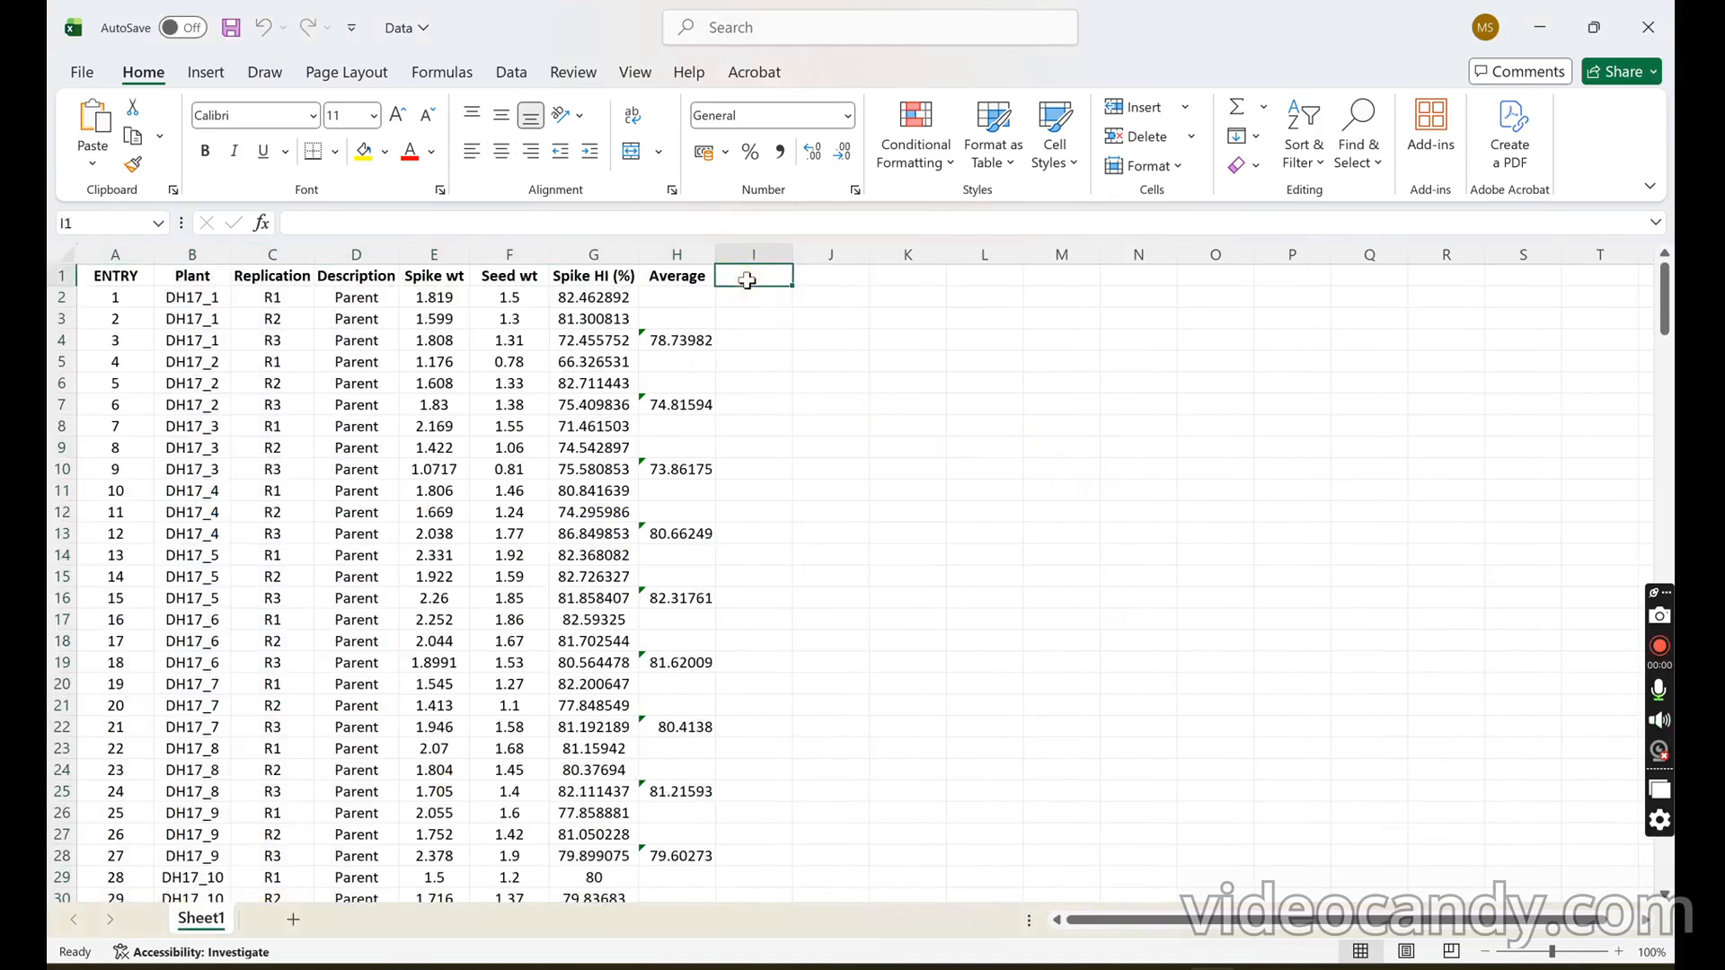
{"action": "type", "text": "SD"}
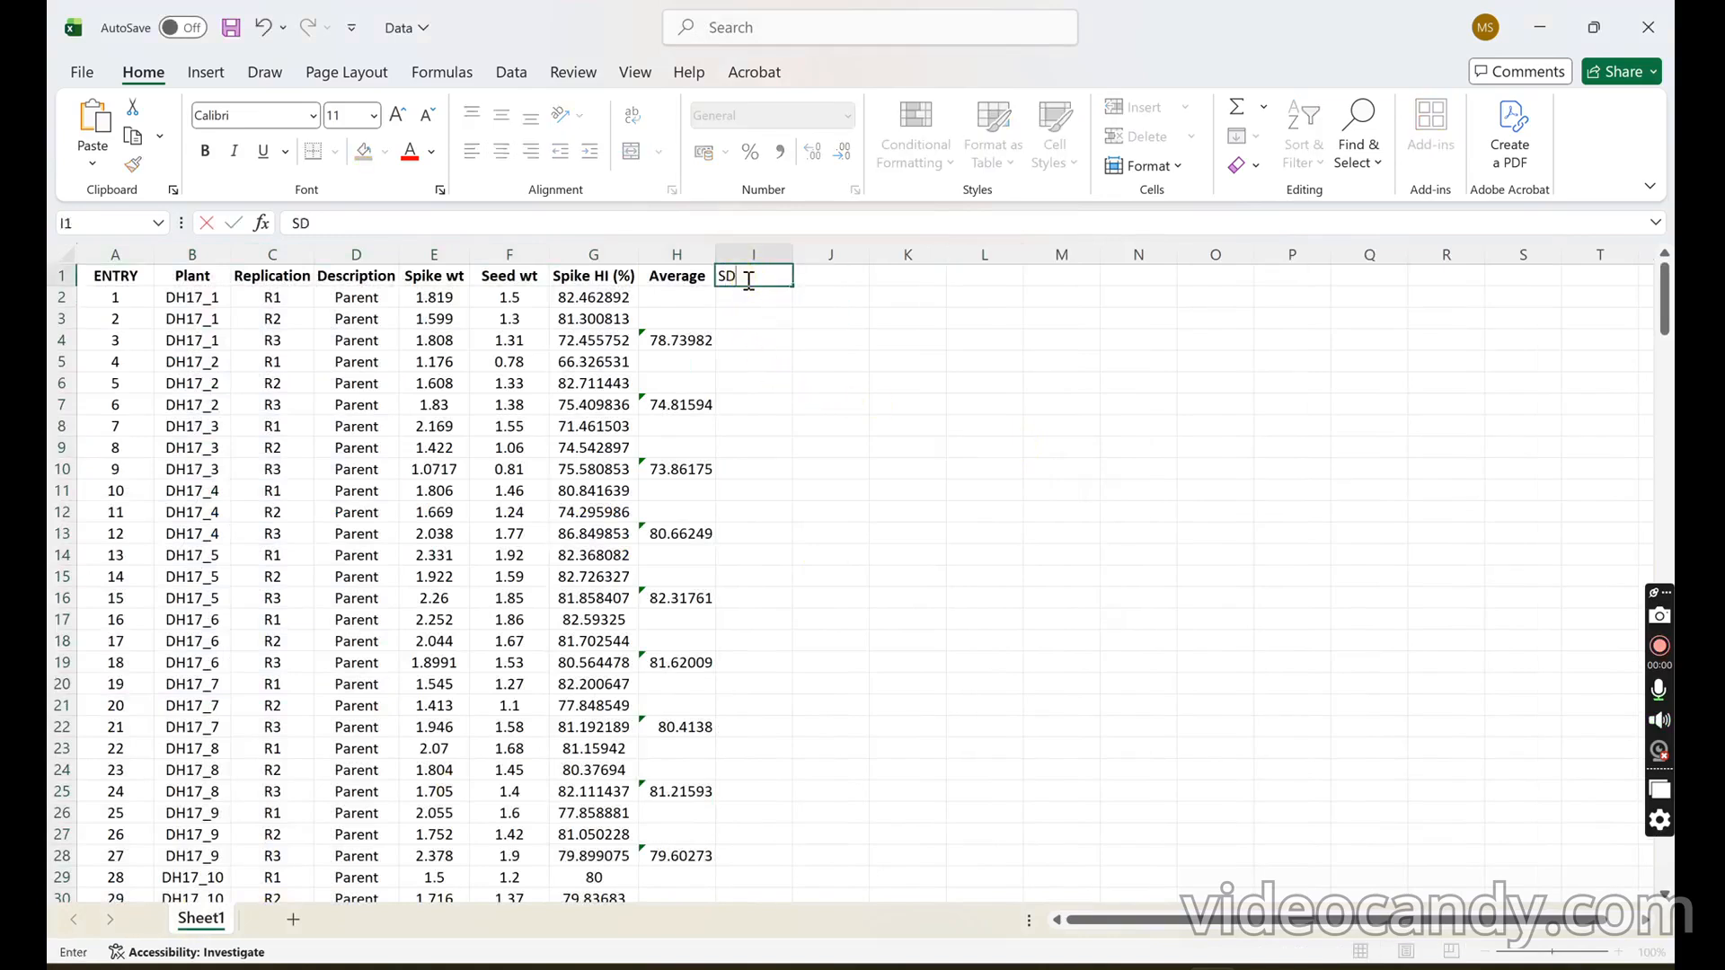
{"action": "left_click", "coordinate": [750, 340]}
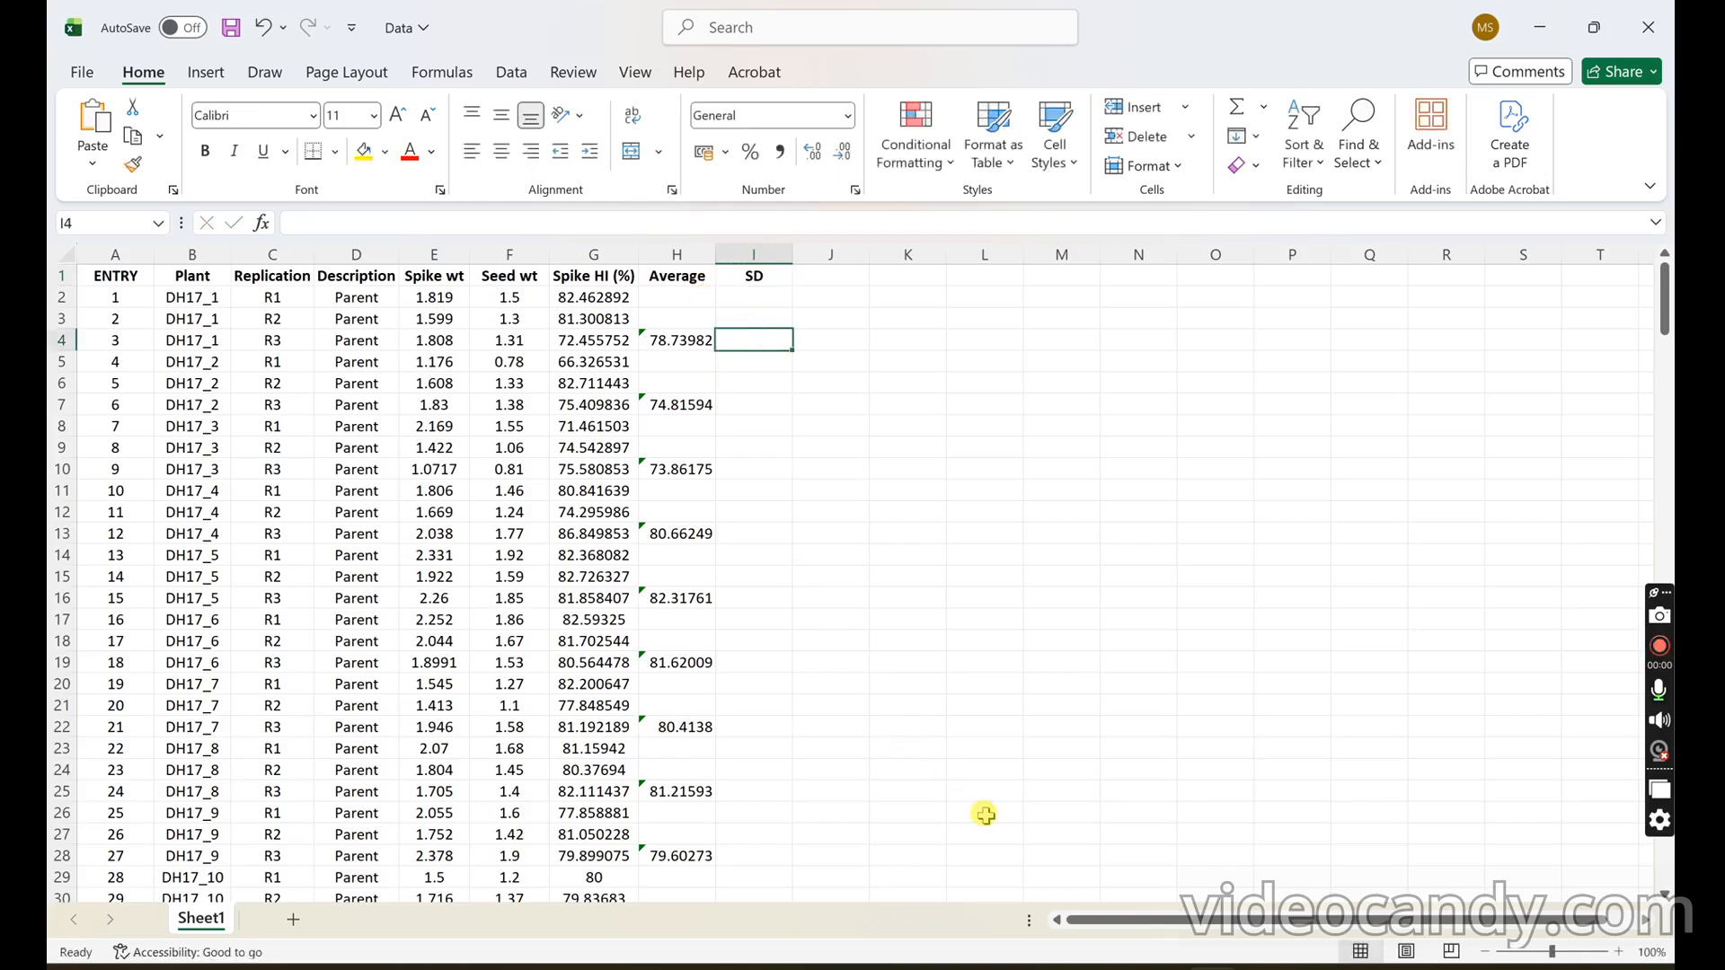
{"action": "left_click", "coordinate": [1162, 967]}
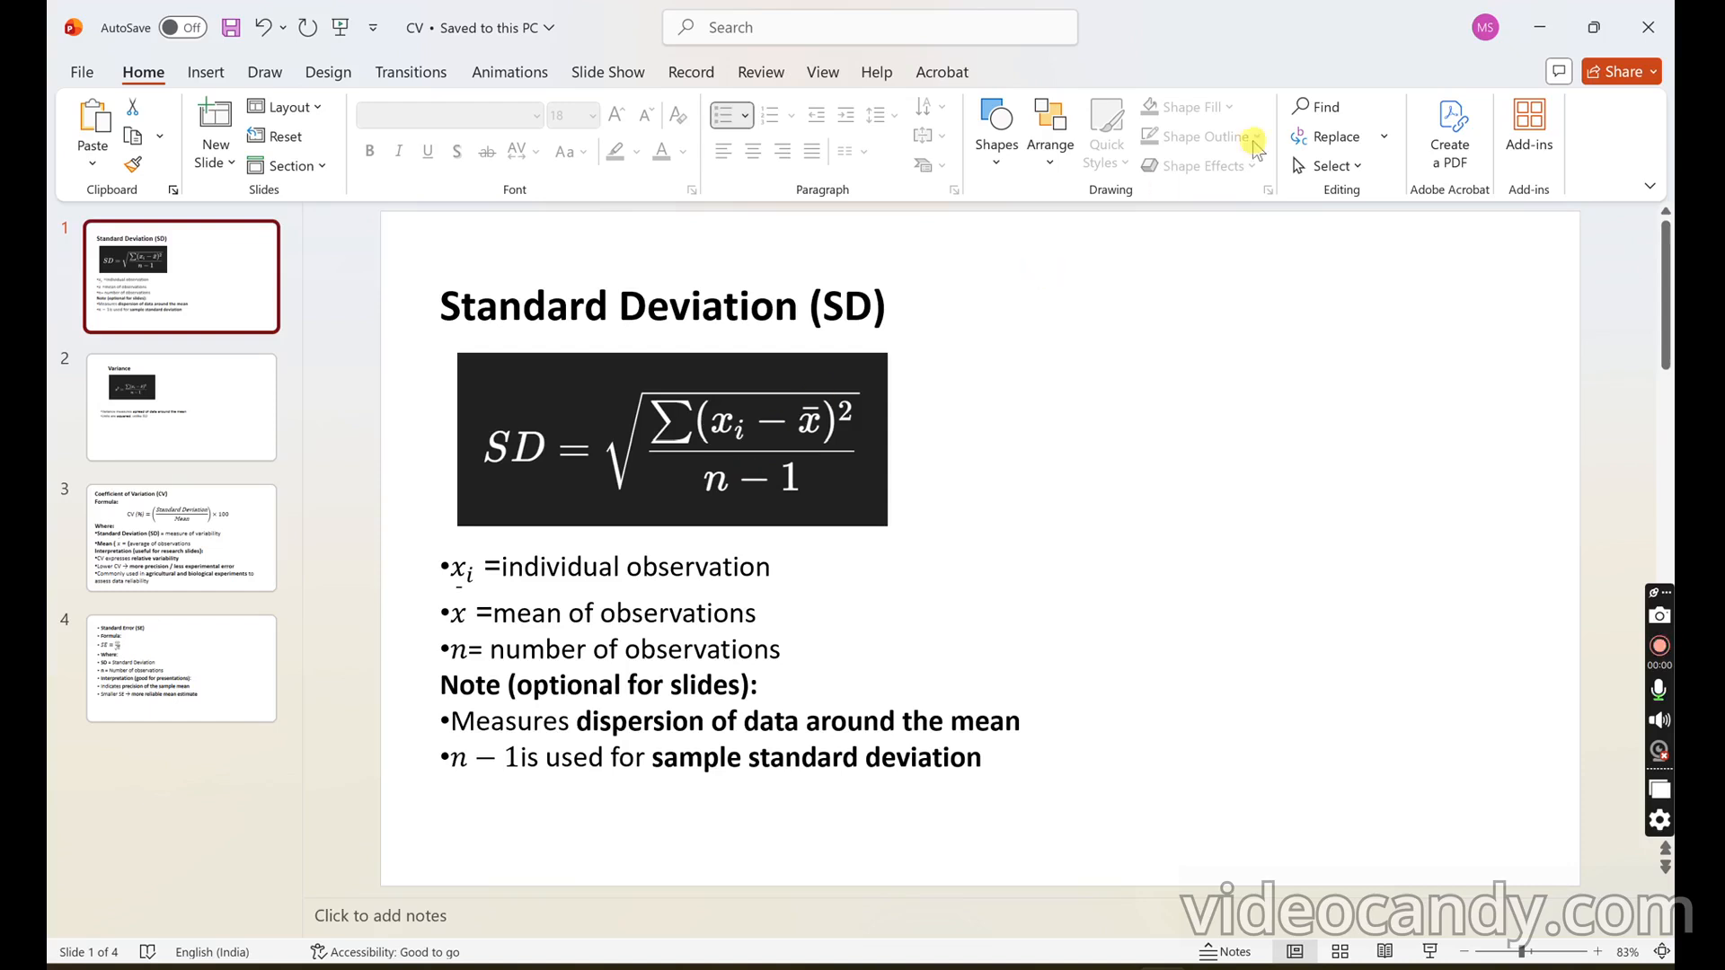
{"action": "left_click", "coordinate": [1535, 40]}
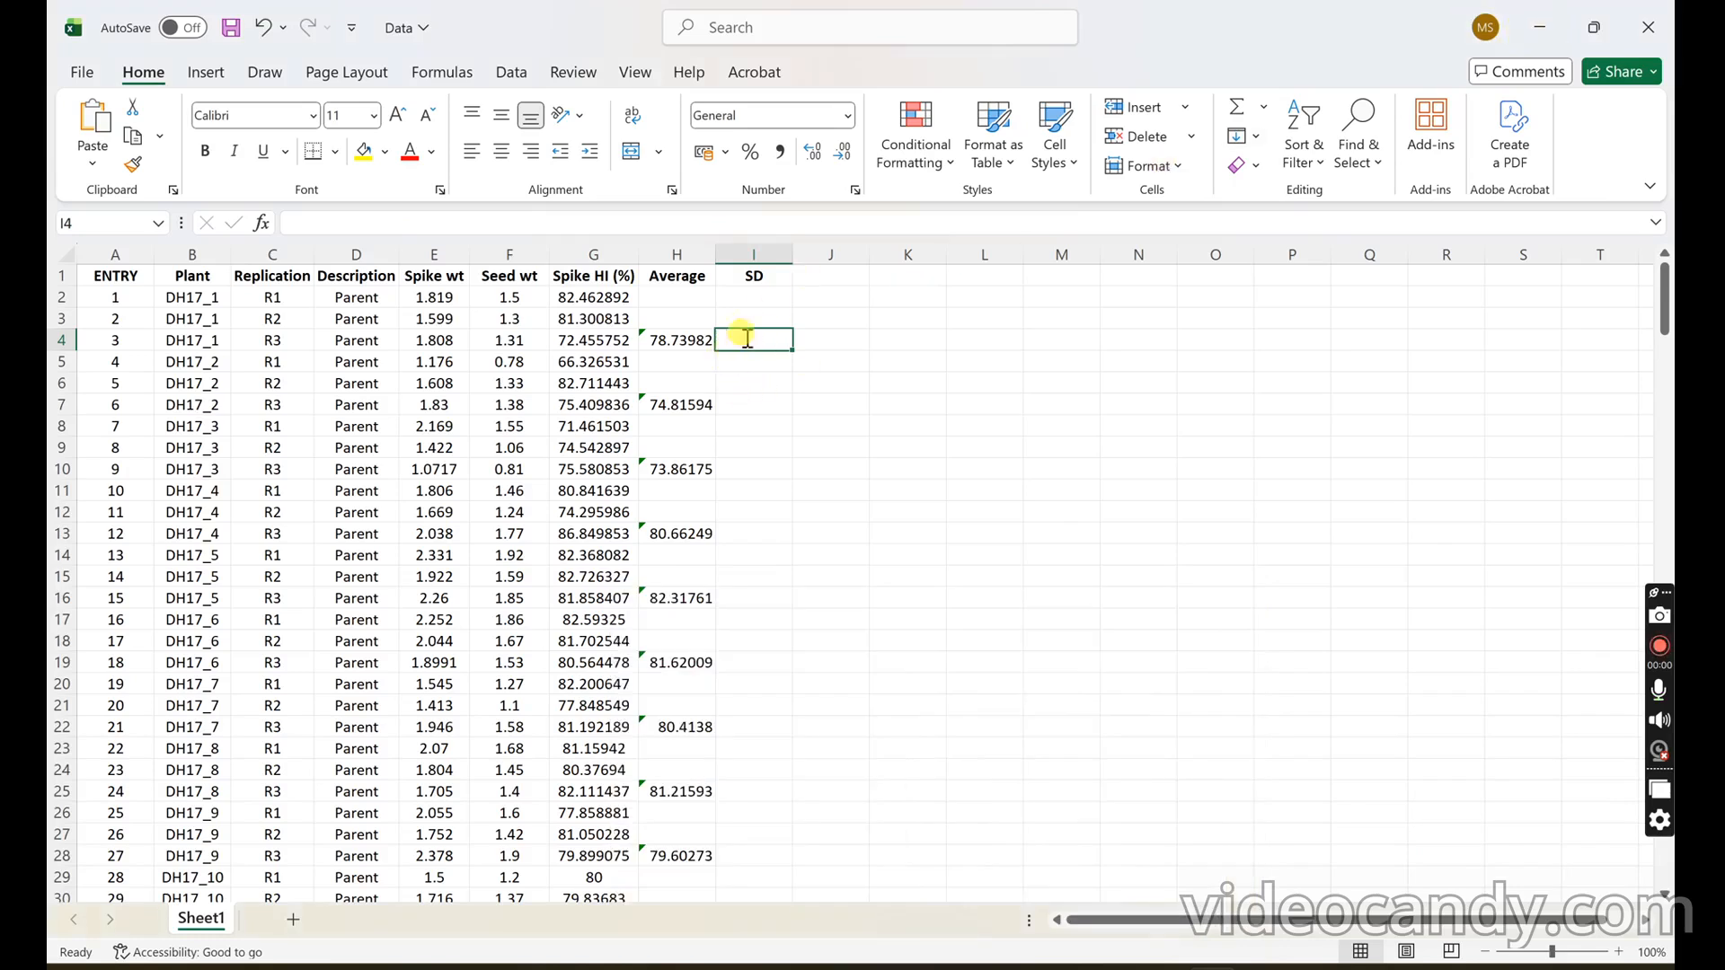
- Calculate the sample standard deviation of the three DH17_1 Spike HI values in I4 with =STDEV.S(G2:G4)
{"action": "type", "text": "=STD"}
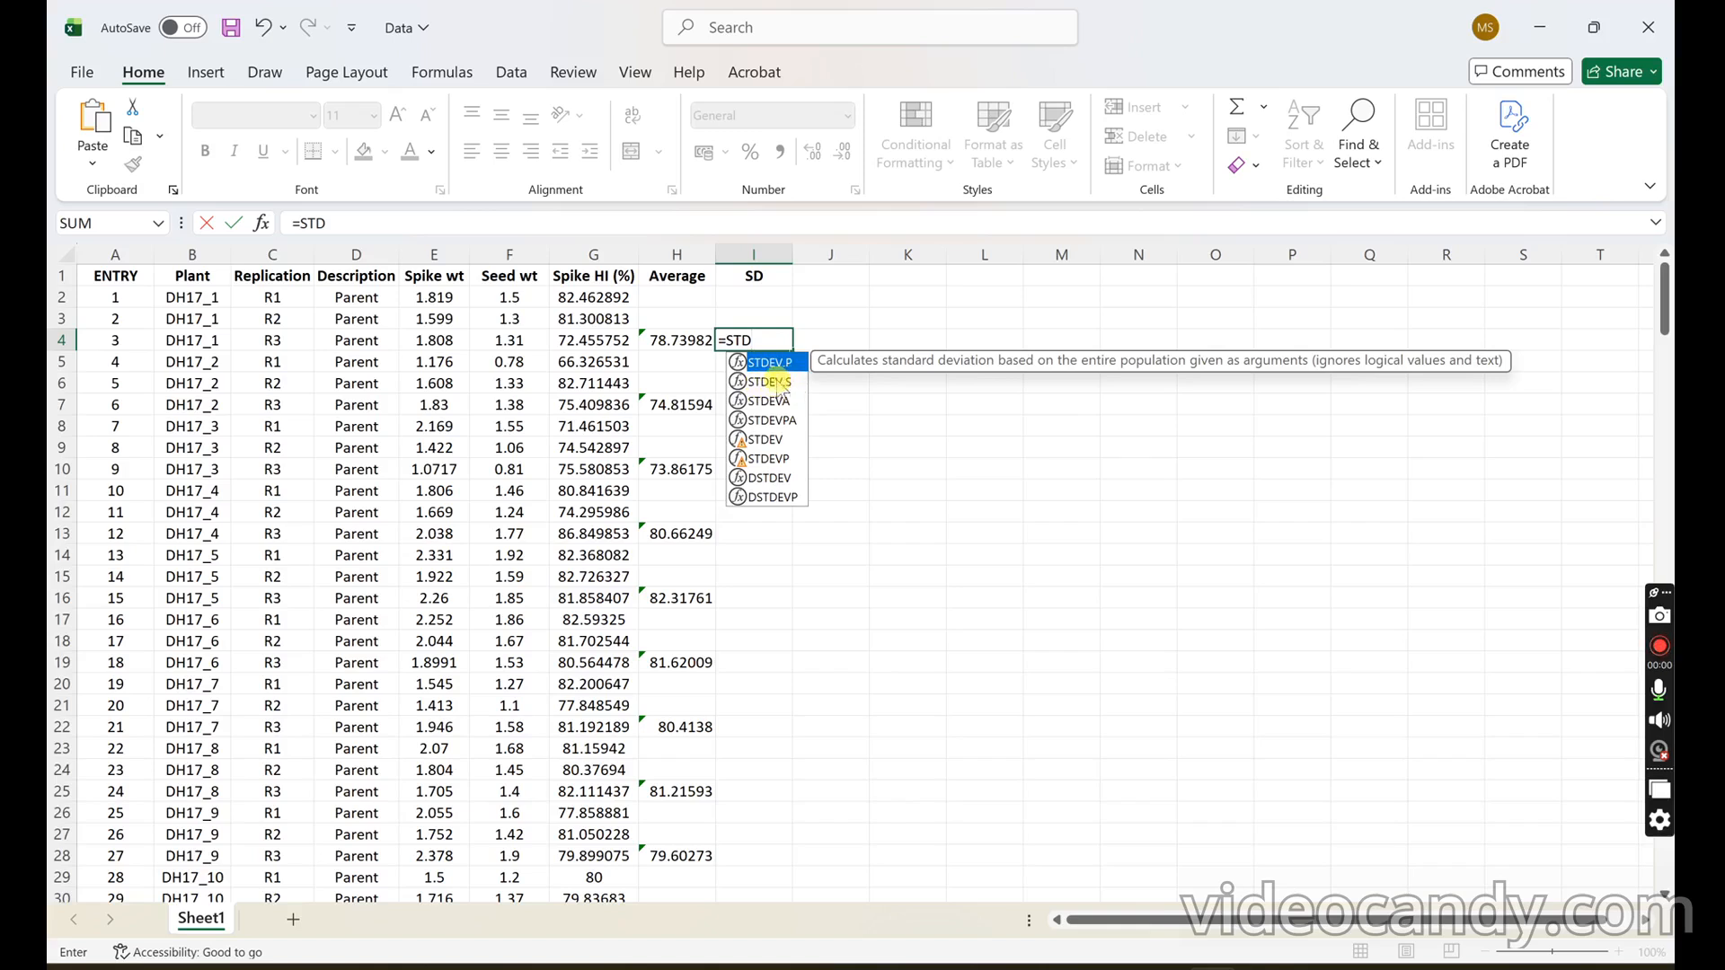
{"action": "left_click", "coordinate": [780, 383]}
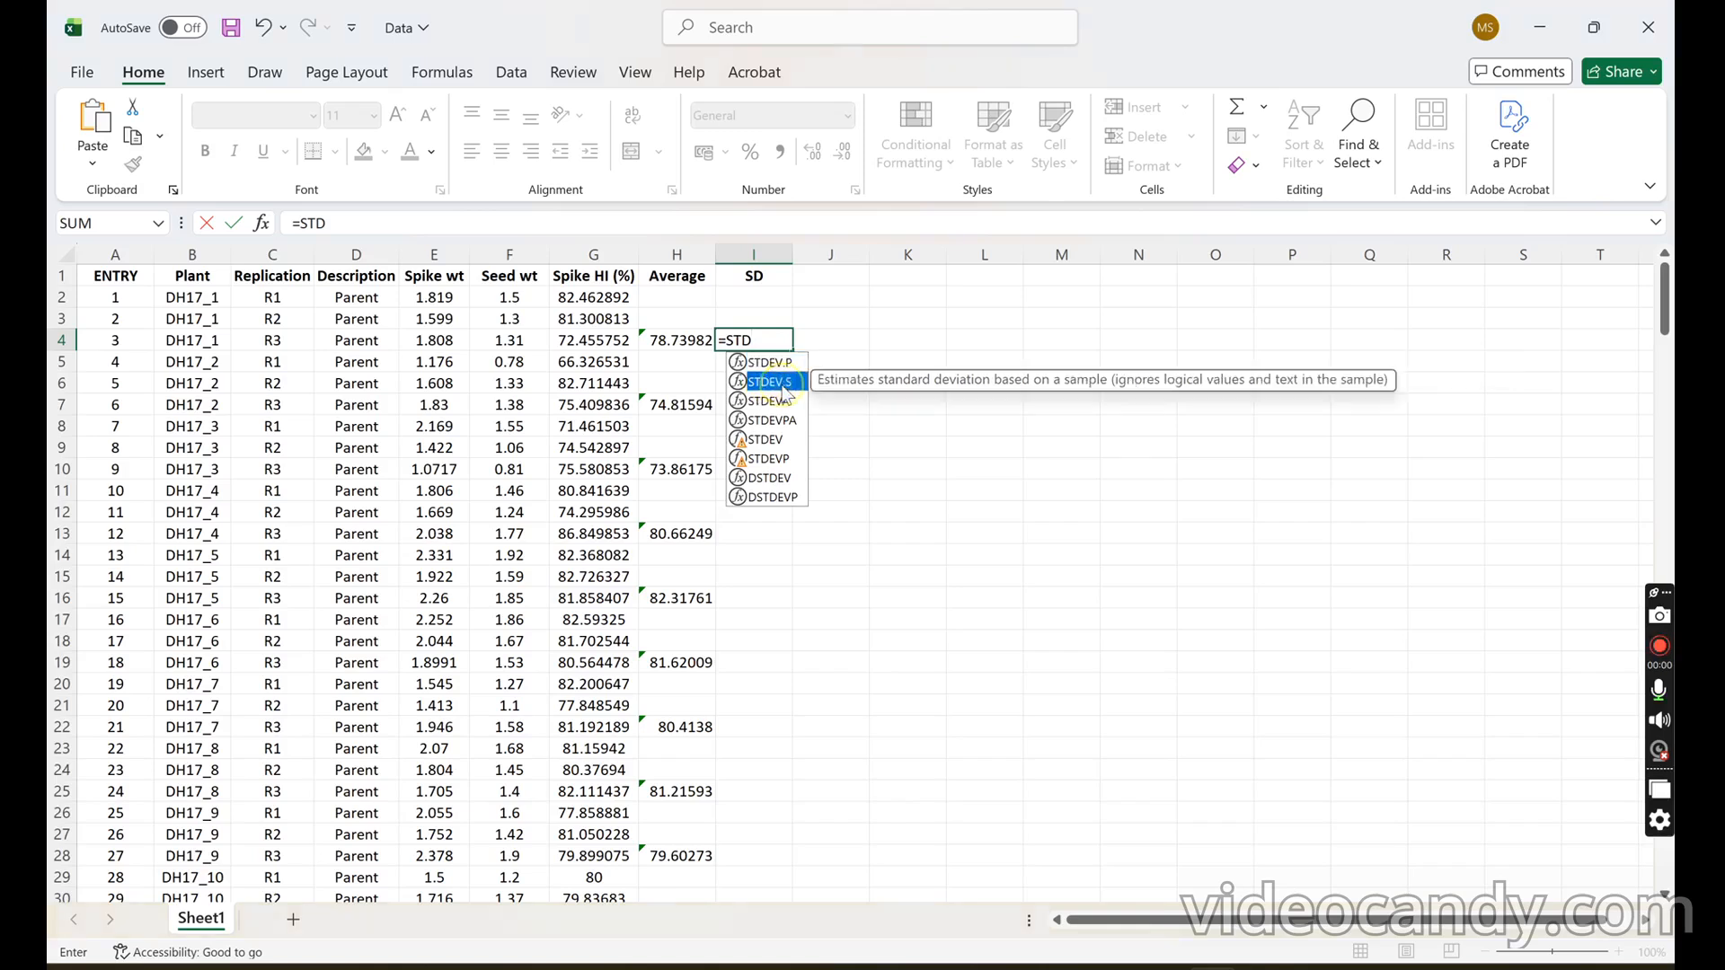
{"action": "double_click", "coordinate": [780, 385]}
{"action": "left_click", "coordinate": [585, 299]}
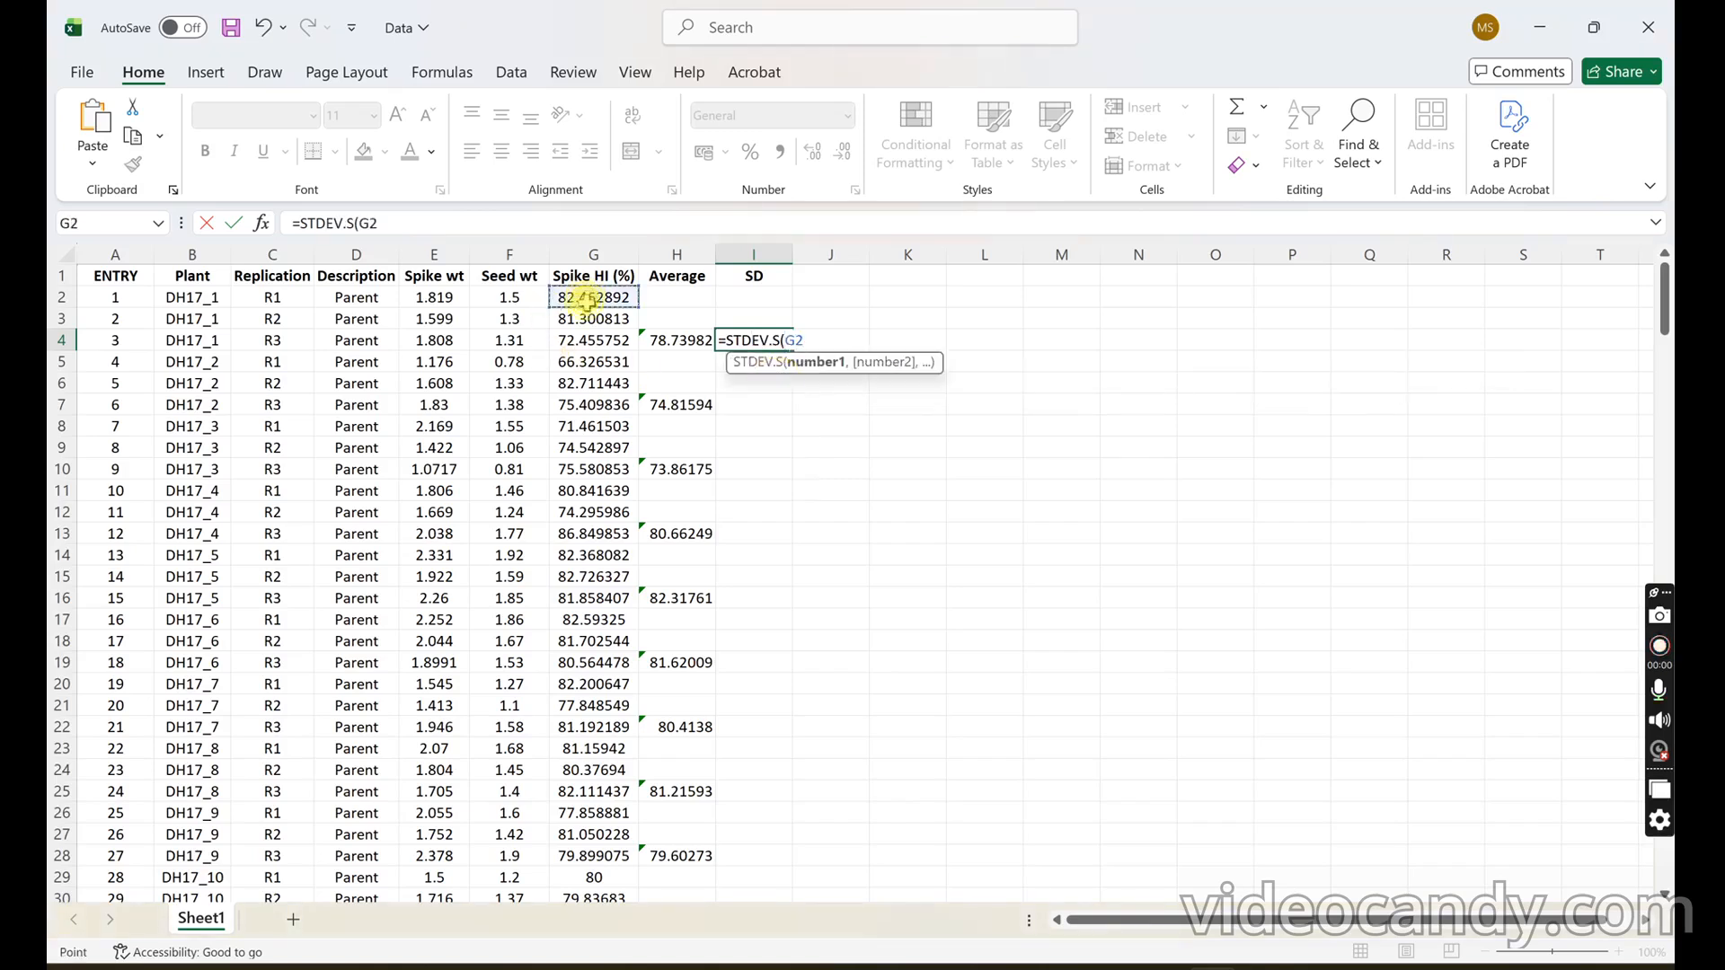
{"action": "left_click_drag", "start_coordinate": [586, 299], "coordinate": [584, 339]}
{"action": "key", "text": "Return"}
{"action": "left_click", "coordinate": [732, 360]}
{"action": "double_click", "coordinate": [734, 340]}
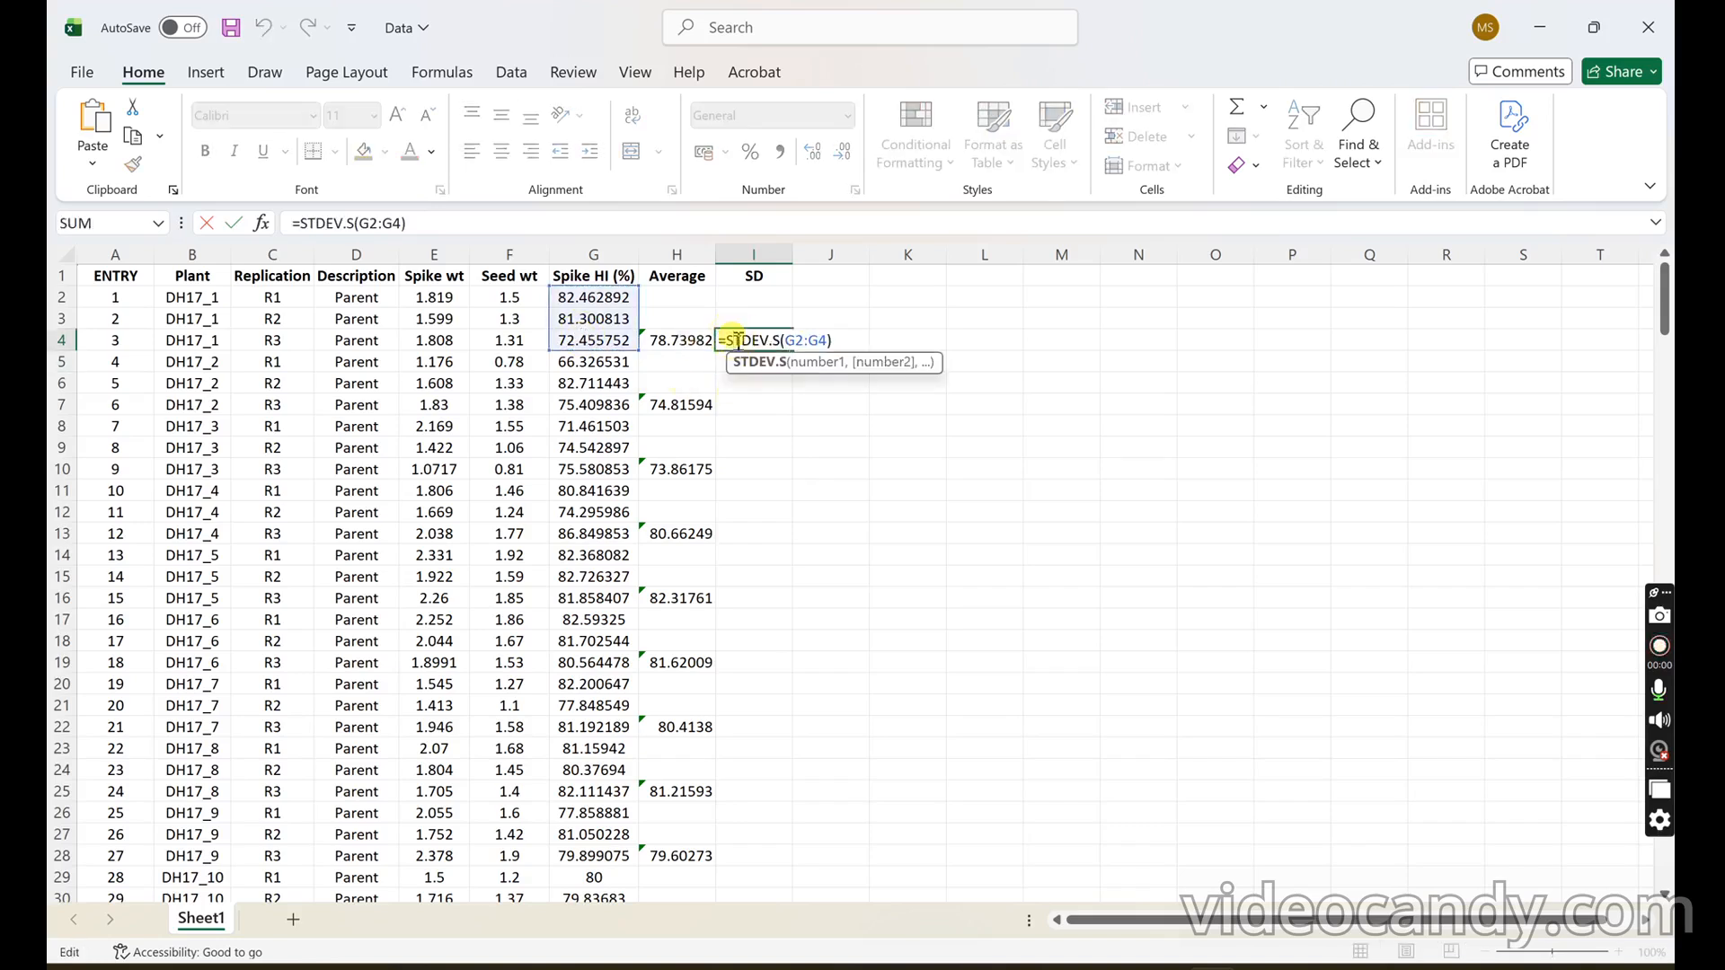
{"action": "key", "text": "Escape"}
- Fill the three-row SD pattern in I2:I4 down to row 247, one formula per plant
{"action": "left_click_drag", "start_coordinate": [752, 296], "coordinate": [756, 338]}
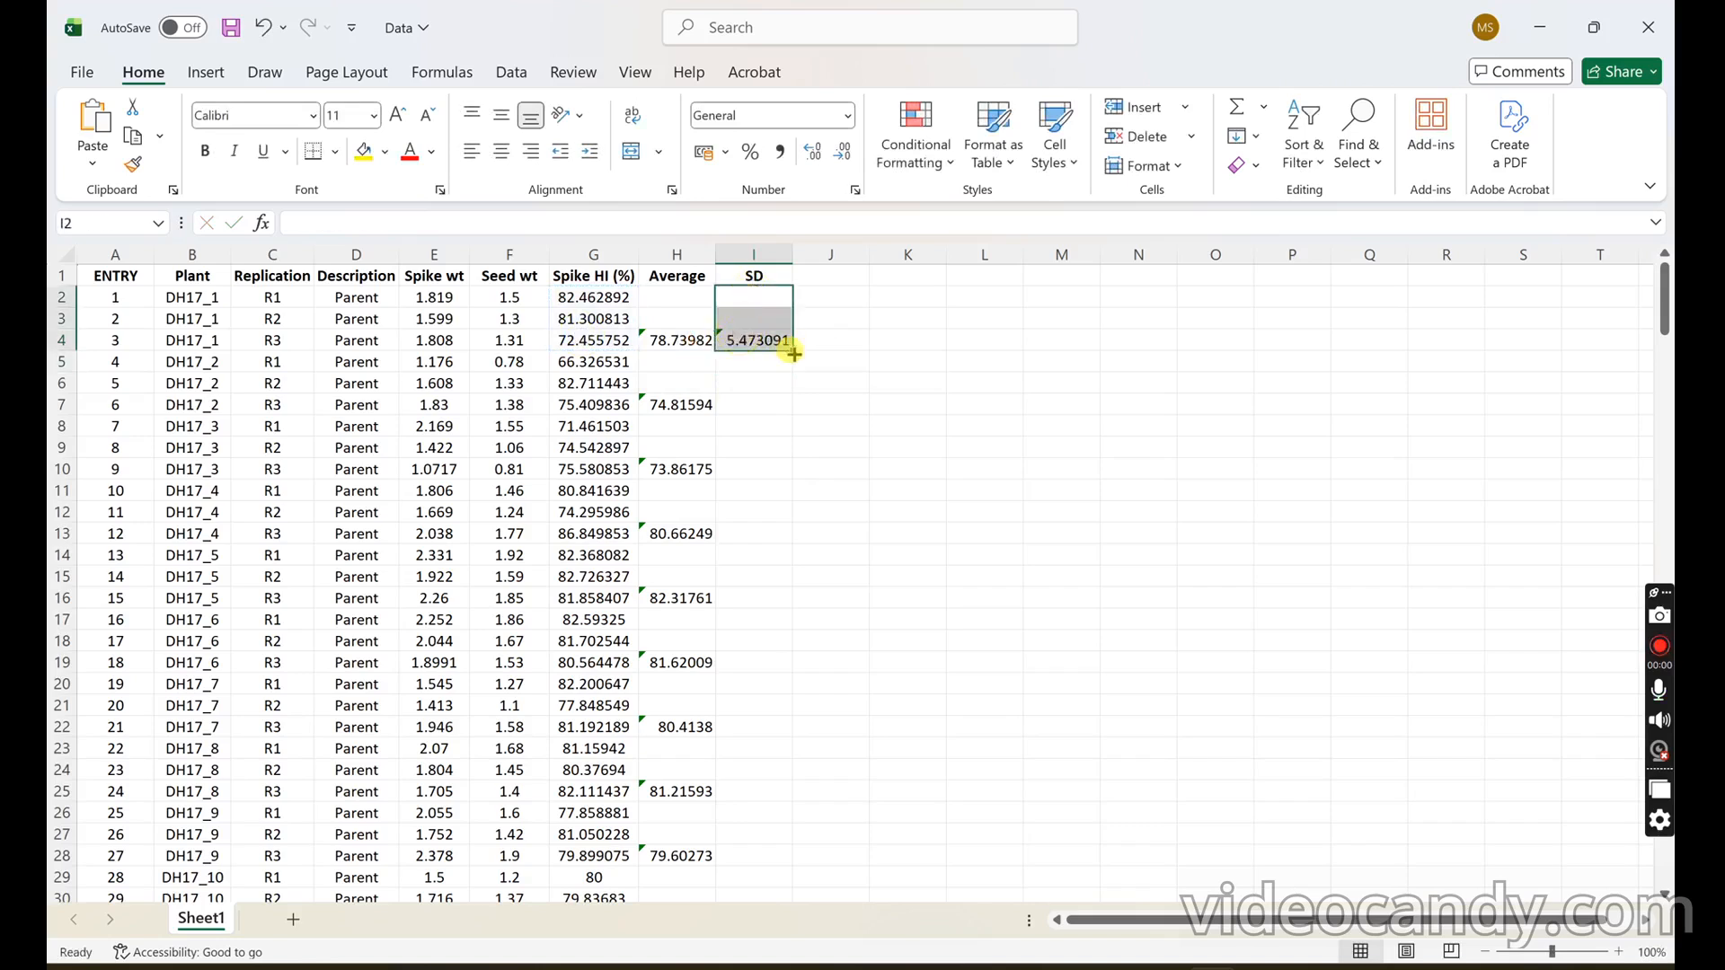
{"action": "left_click_drag", "start_coordinate": [794, 350], "coordinate": [768, 858]}
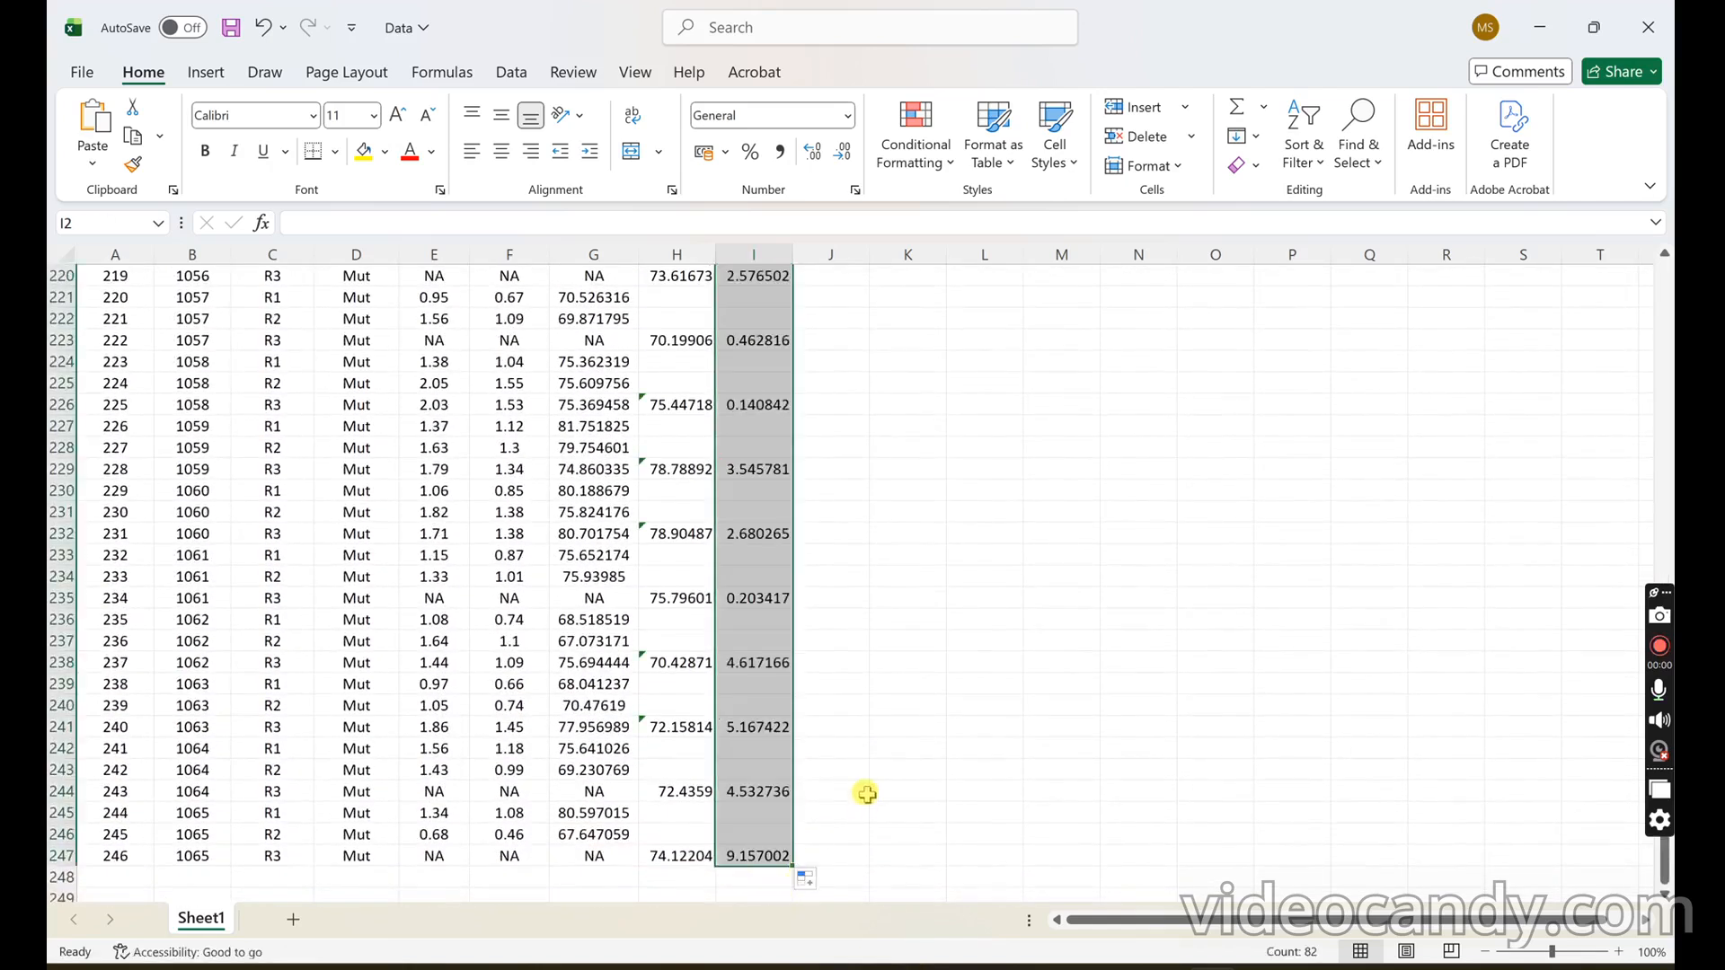
{"action": "scroll", "coordinate": [855, 746], "scroll_direction": "up", "scroll_amount": 16}
{"action": "scroll", "coordinate": [854, 742], "scroll_direction": "up", "scroll_amount": 20}
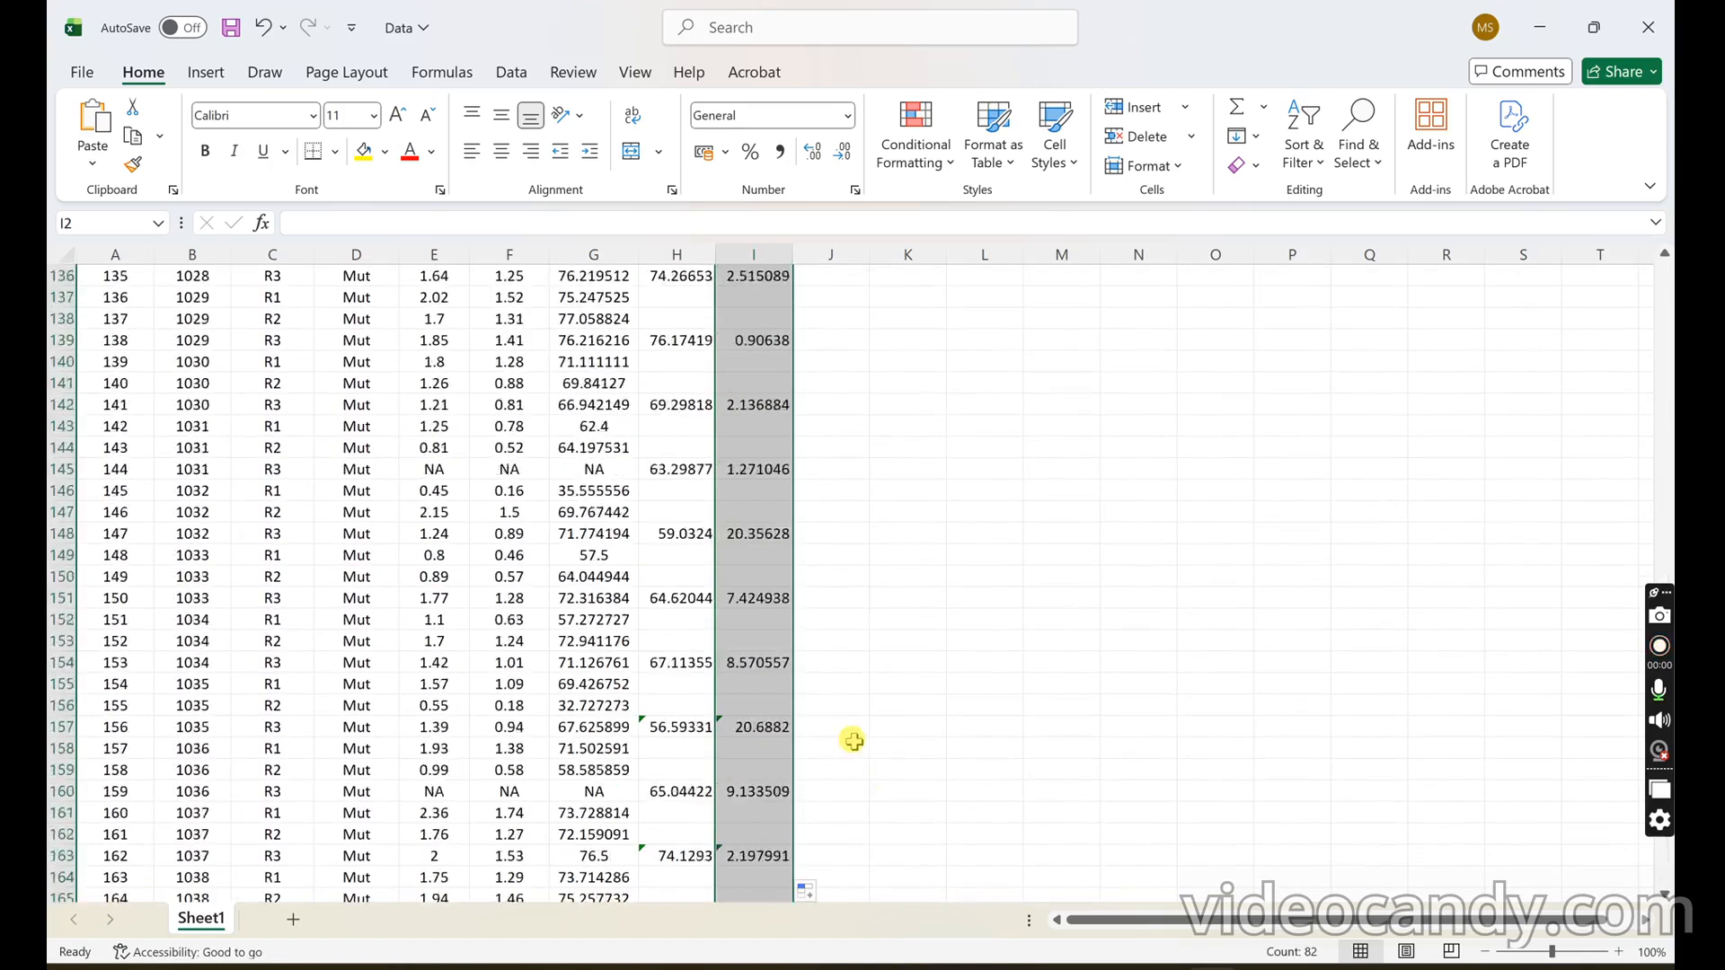
{"action": "scroll", "coordinate": [851, 737], "scroll_direction": "up", "scroll_amount": 13}
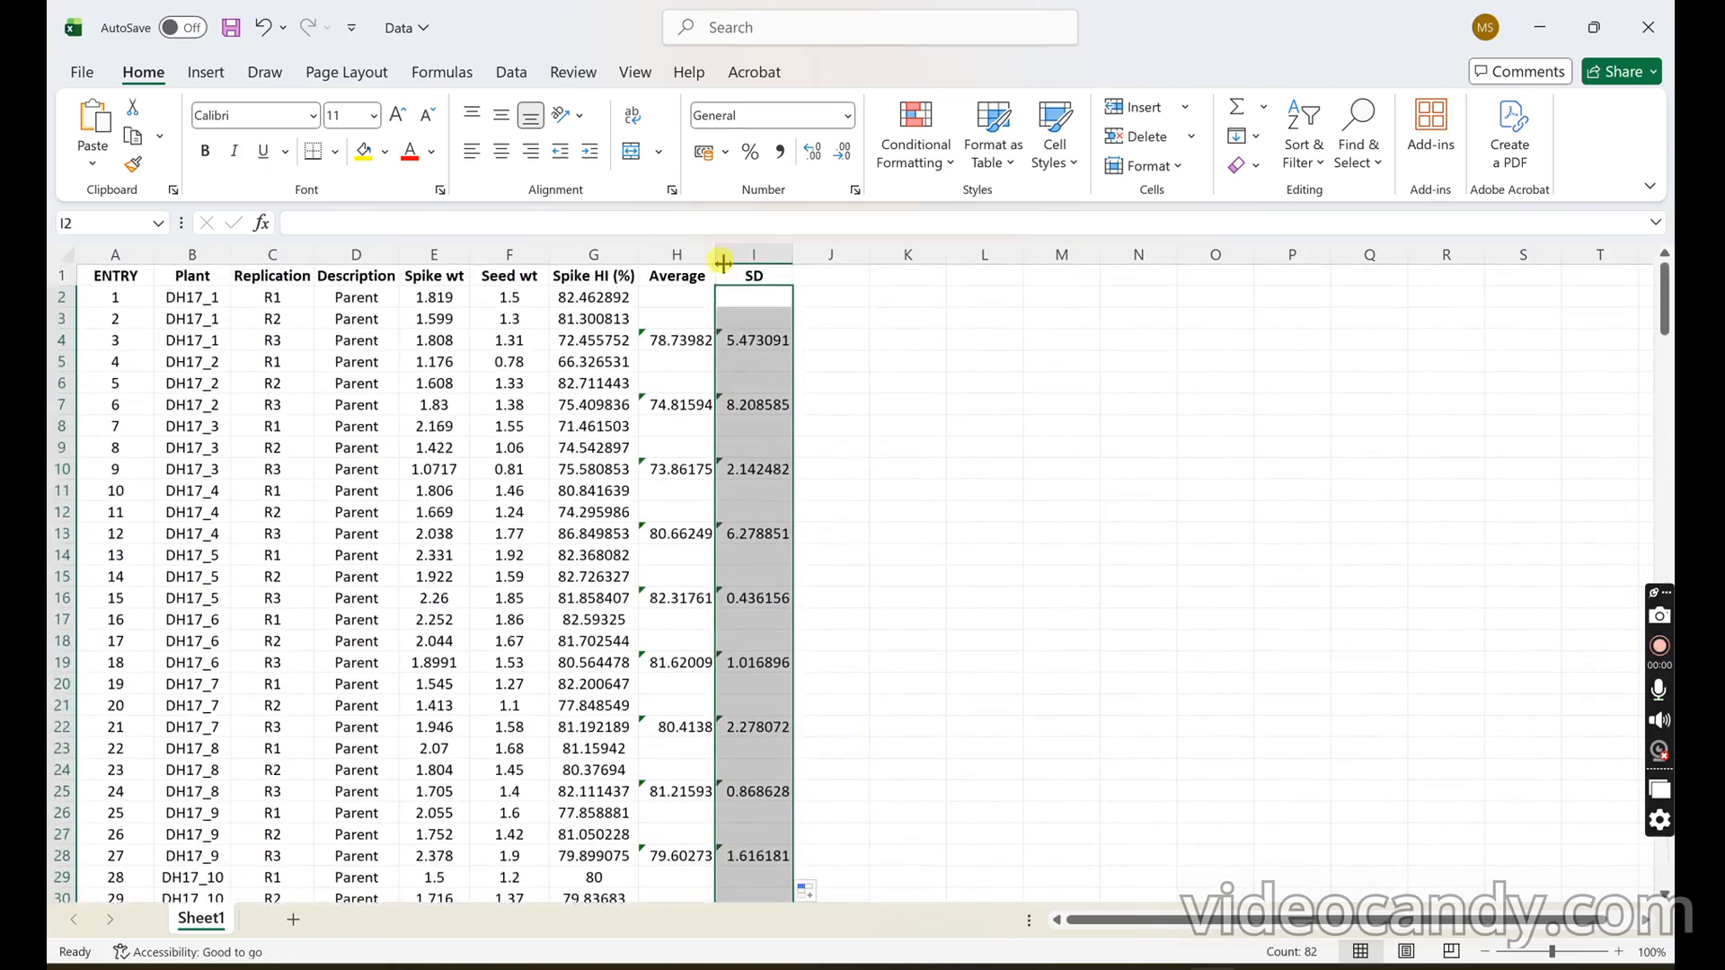
- Enter the header CV in J1 and move the Coefficient of Variation slide to second place in PowerPoint to read its formula
{"action": "left_click", "coordinate": [811, 279]}
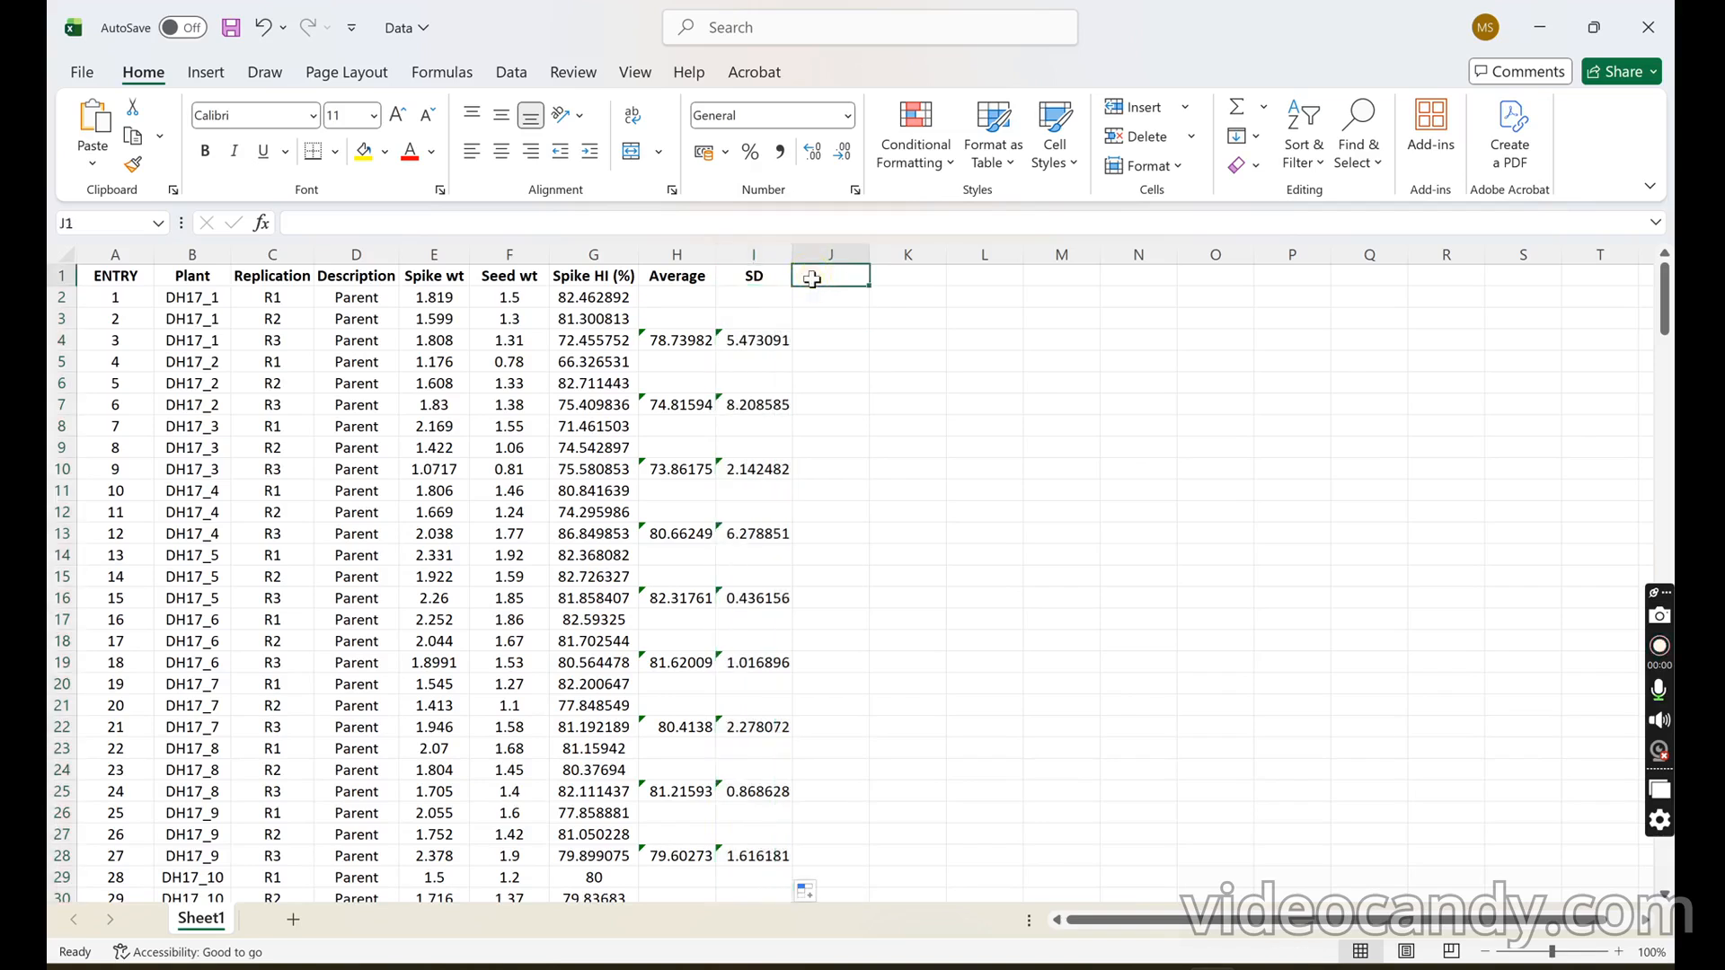
{"action": "type", "text": "CV"}
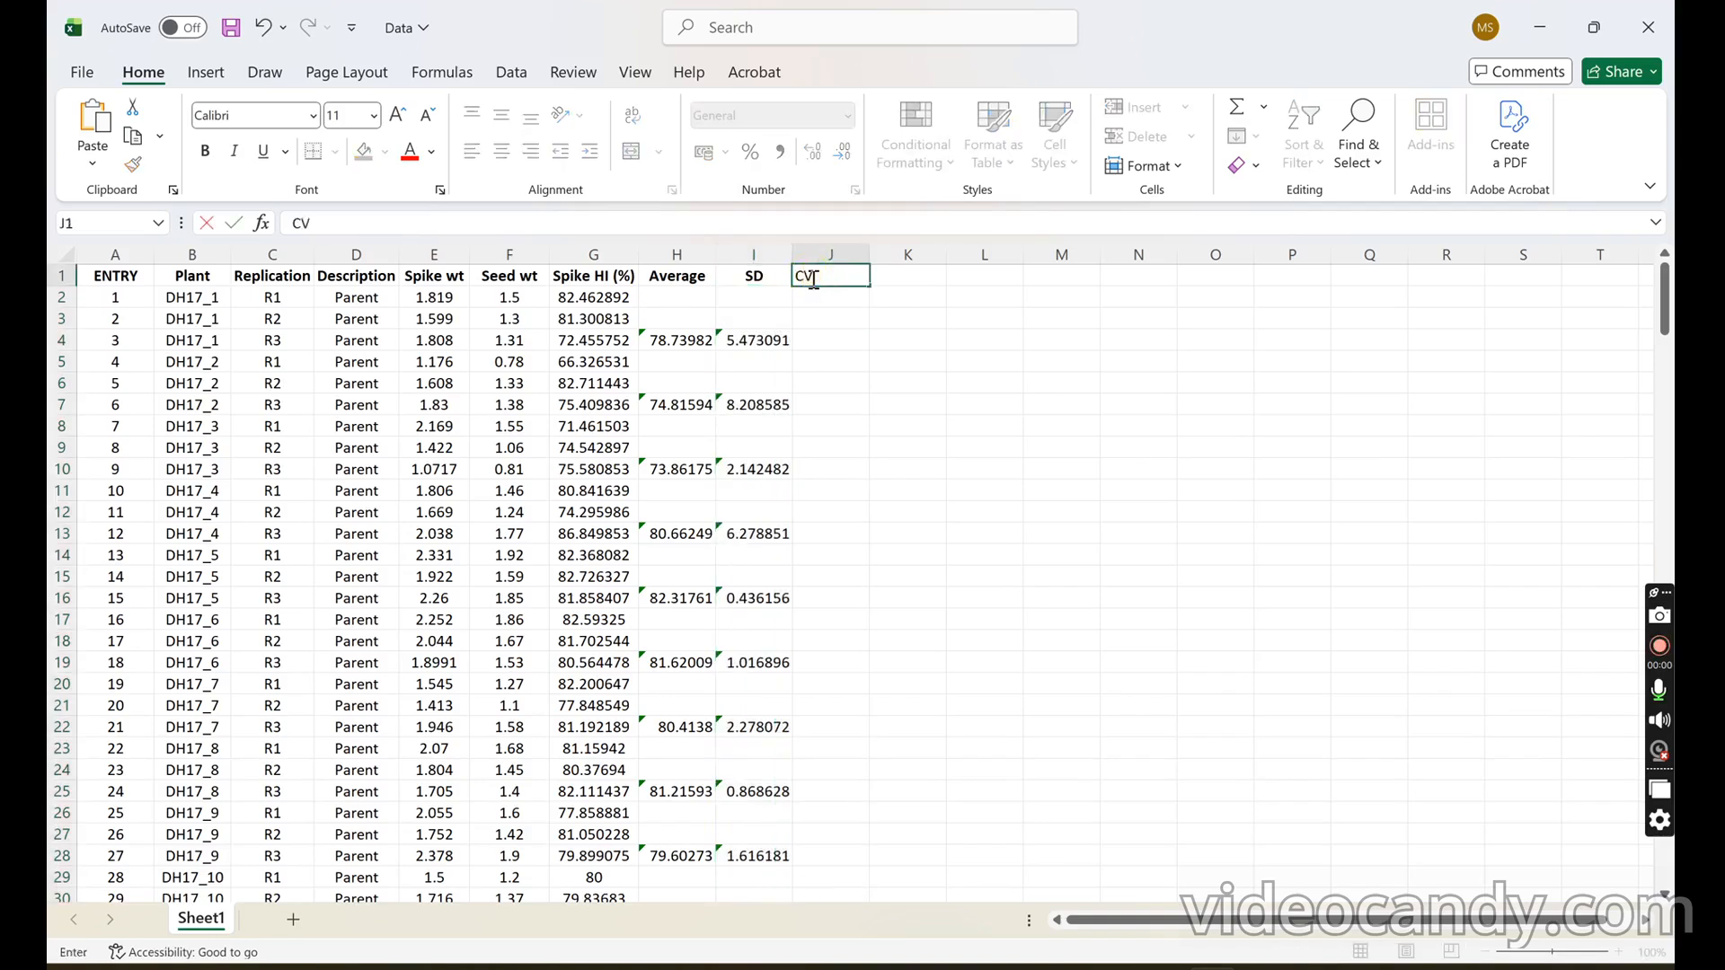
{"action": "left_click", "coordinate": [1091, 957]}
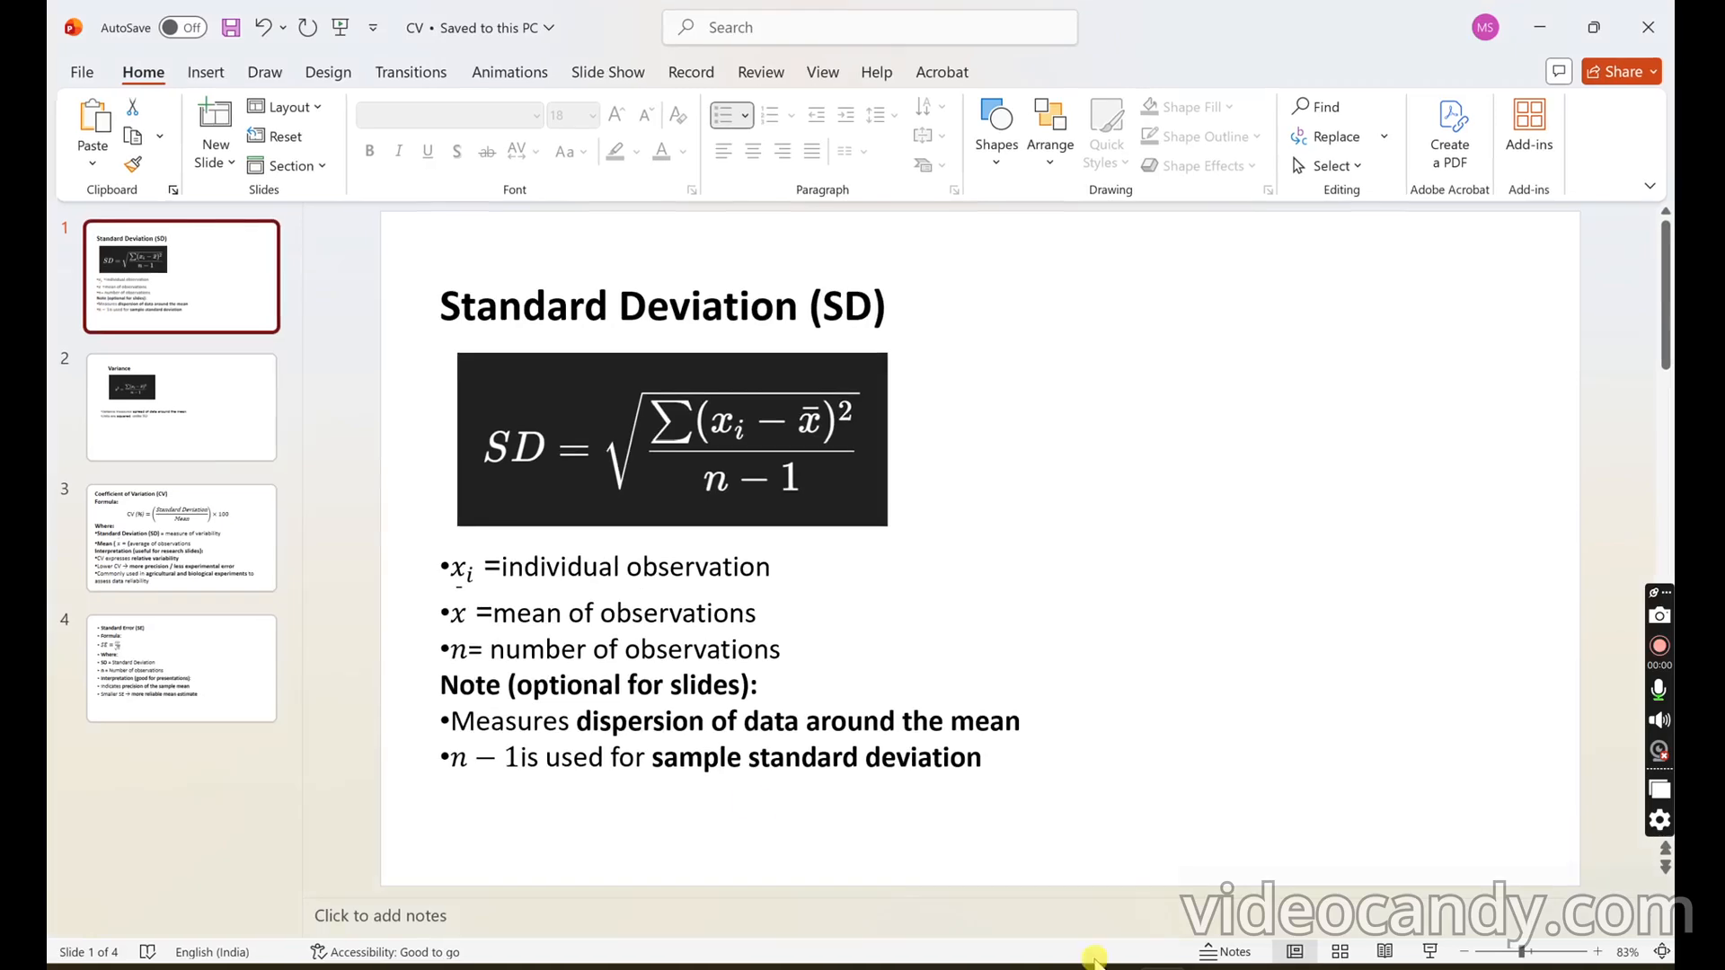
{"action": "left_click_drag", "start_coordinate": [161, 558], "coordinate": [177, 423]}
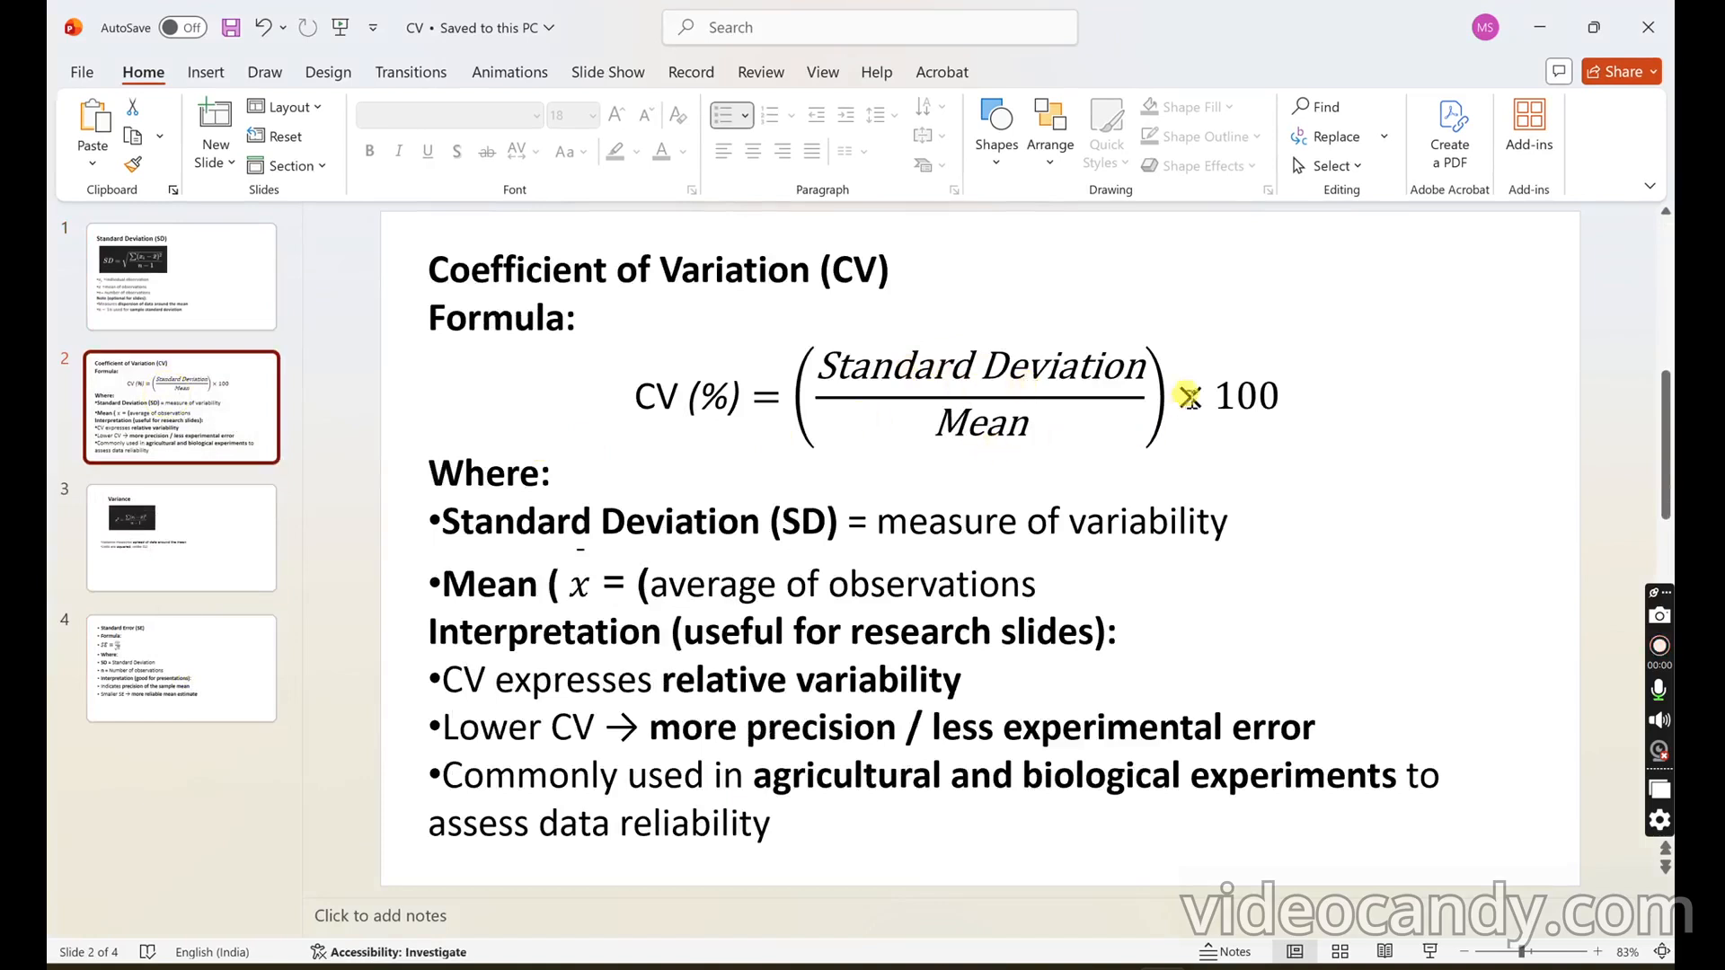
{"action": "left_click", "coordinate": [1539, 27]}
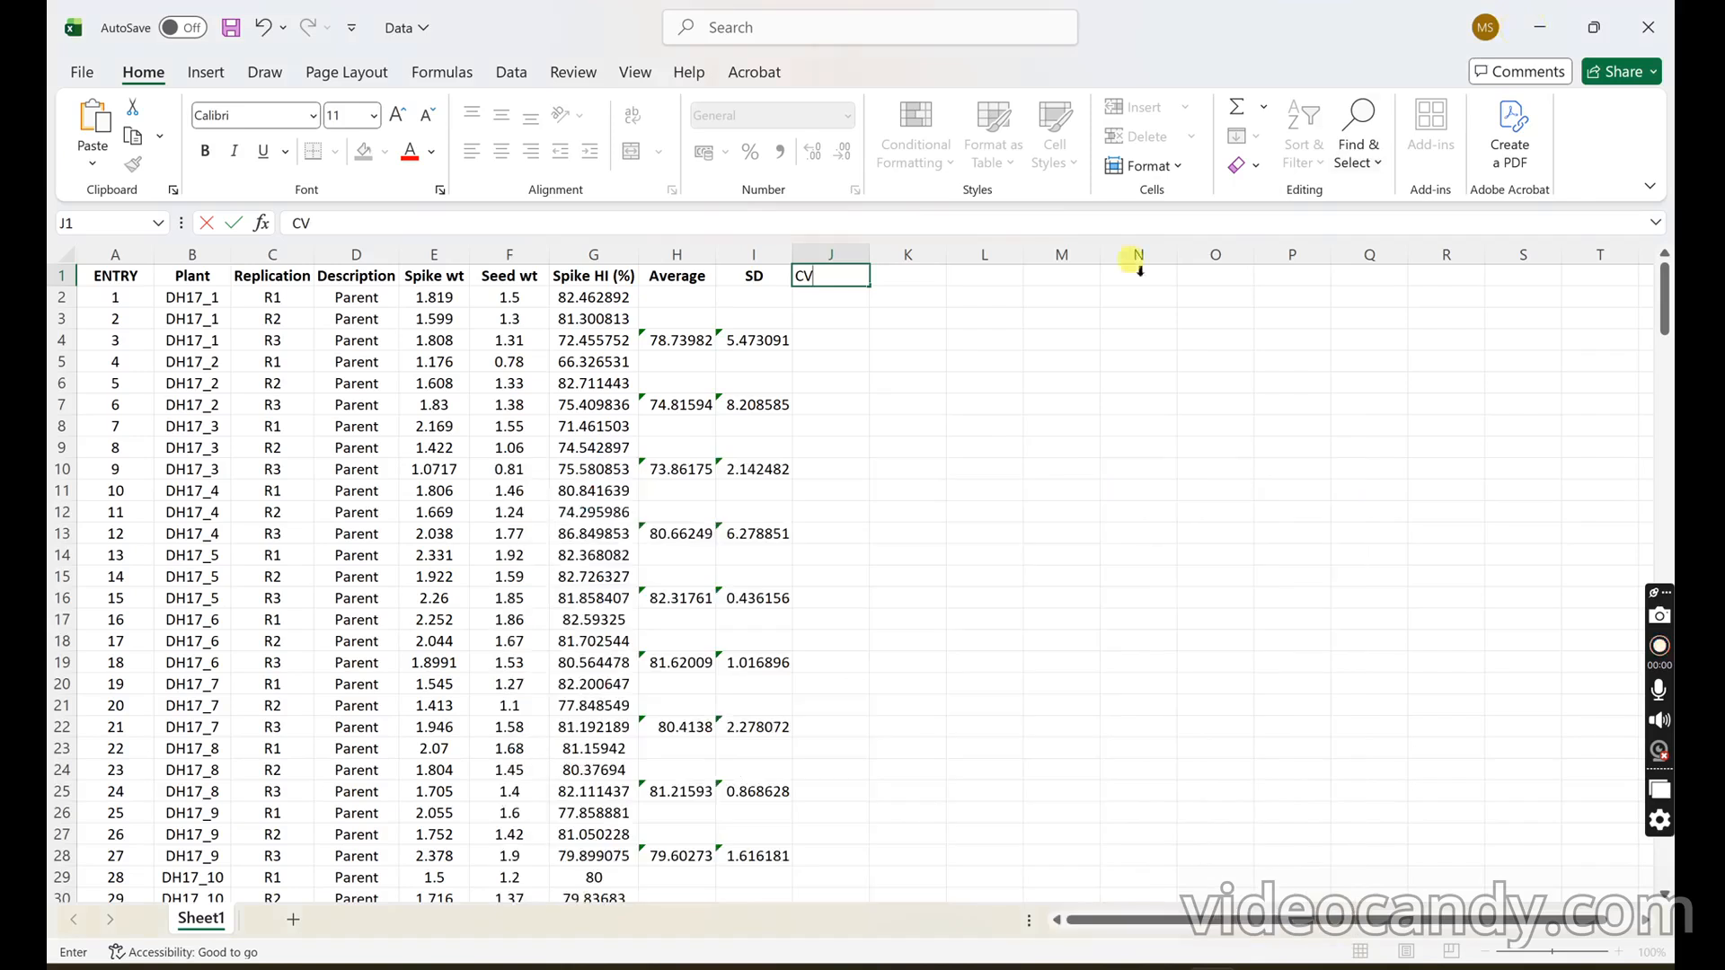
- Calculate the coefficient of variation for DH17_1 in J4 with =(I4/H4)*100
{"action": "left_click", "coordinate": [820, 333]}
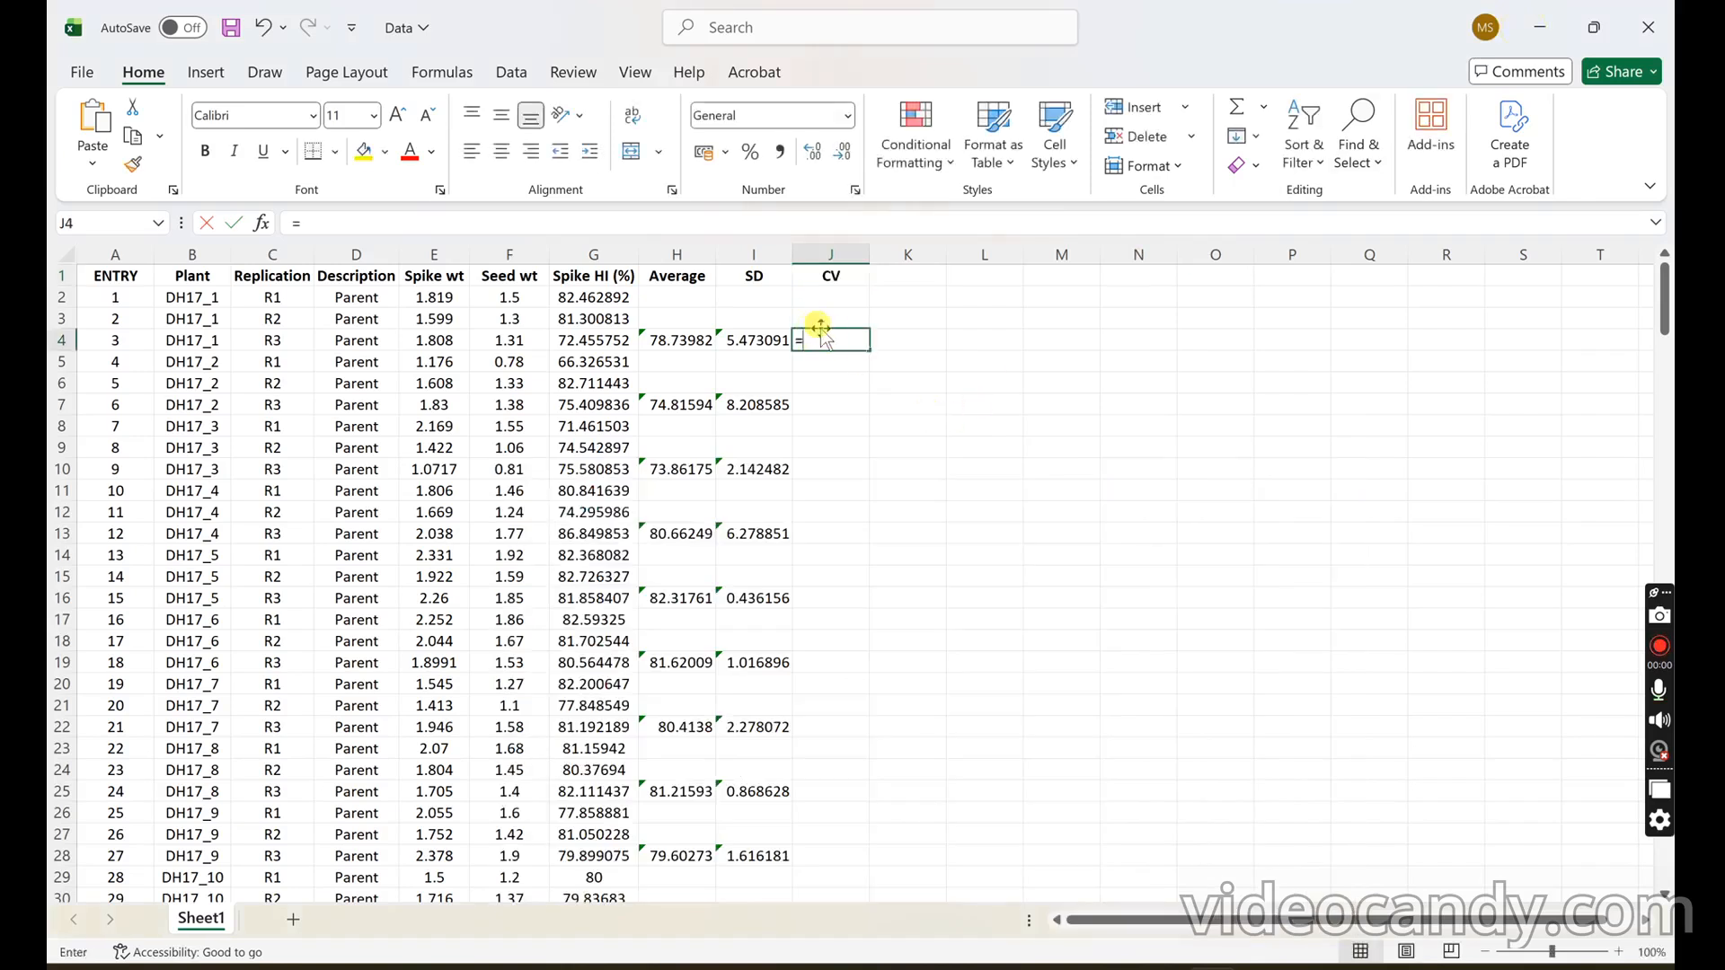
{"action": "type", "text": "=("}
{"action": "left_click", "coordinate": [766, 340]}
{"action": "type", "text": "/"}
{"action": "left_click", "coordinate": [658, 338]}
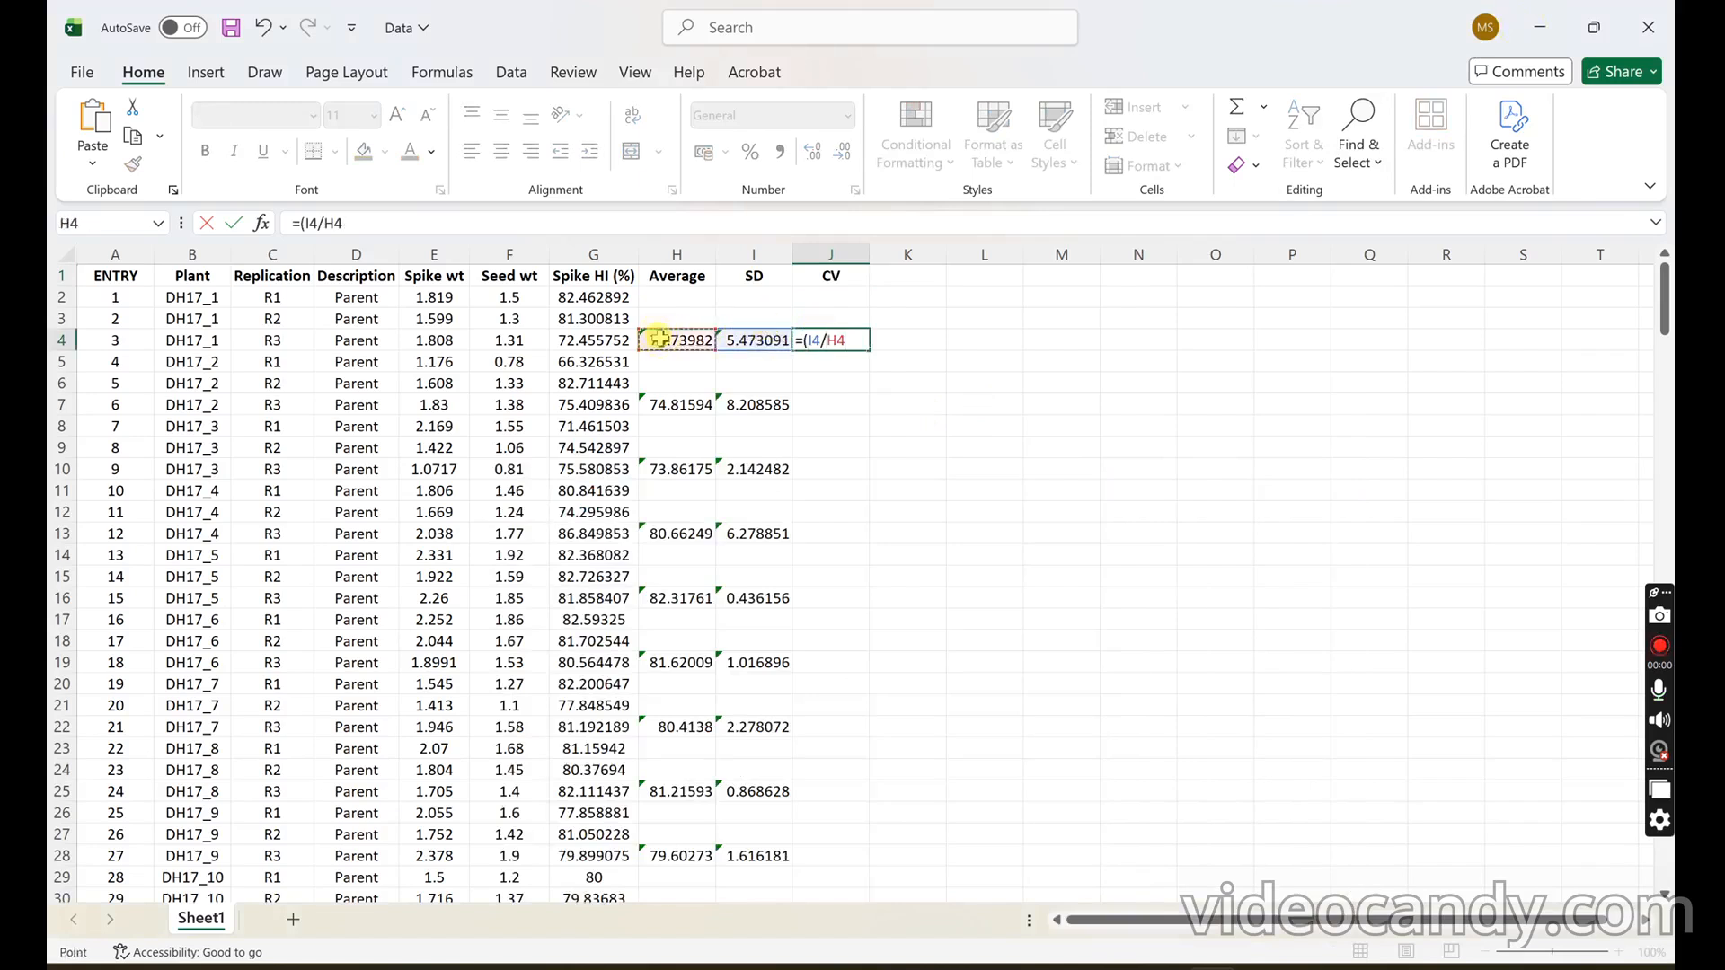
{"action": "type", "text": ")*100"}
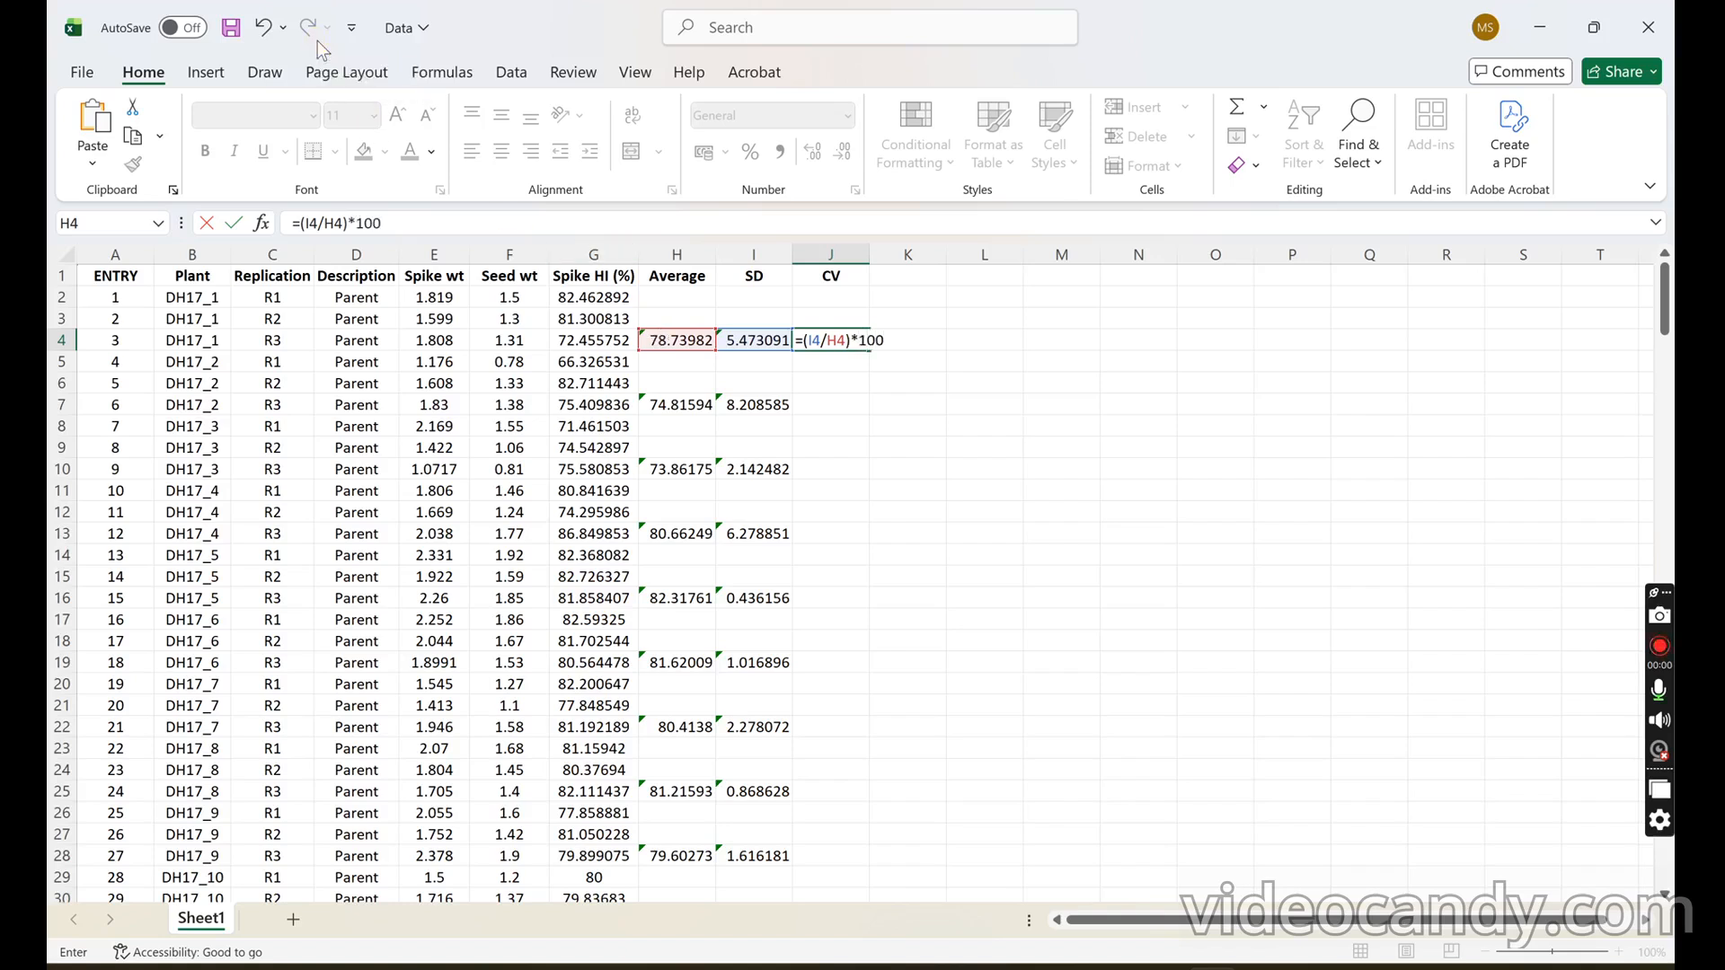
{"action": "key", "text": "Return"}
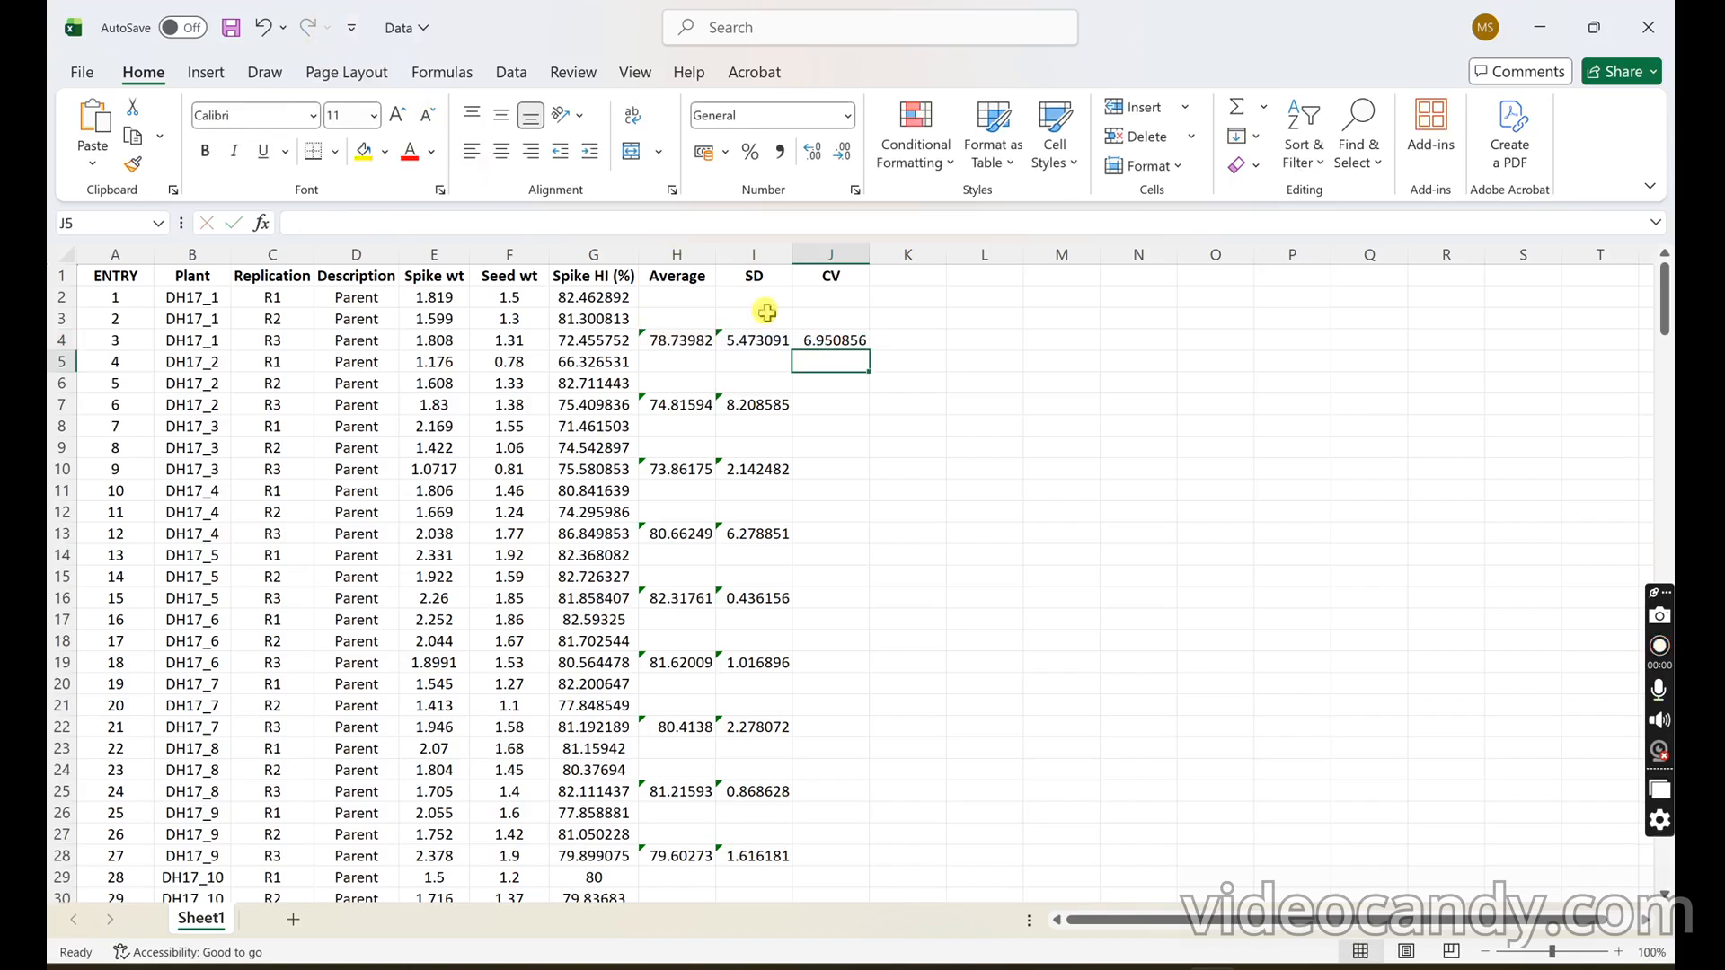
- Calculate the same coefficient of variation directly from the Spike HI values in K4 with =(STDEV.S(G2:G4)/AVERAGE(G2:G4))*100
{"action": "left_click", "coordinate": [904, 340]}
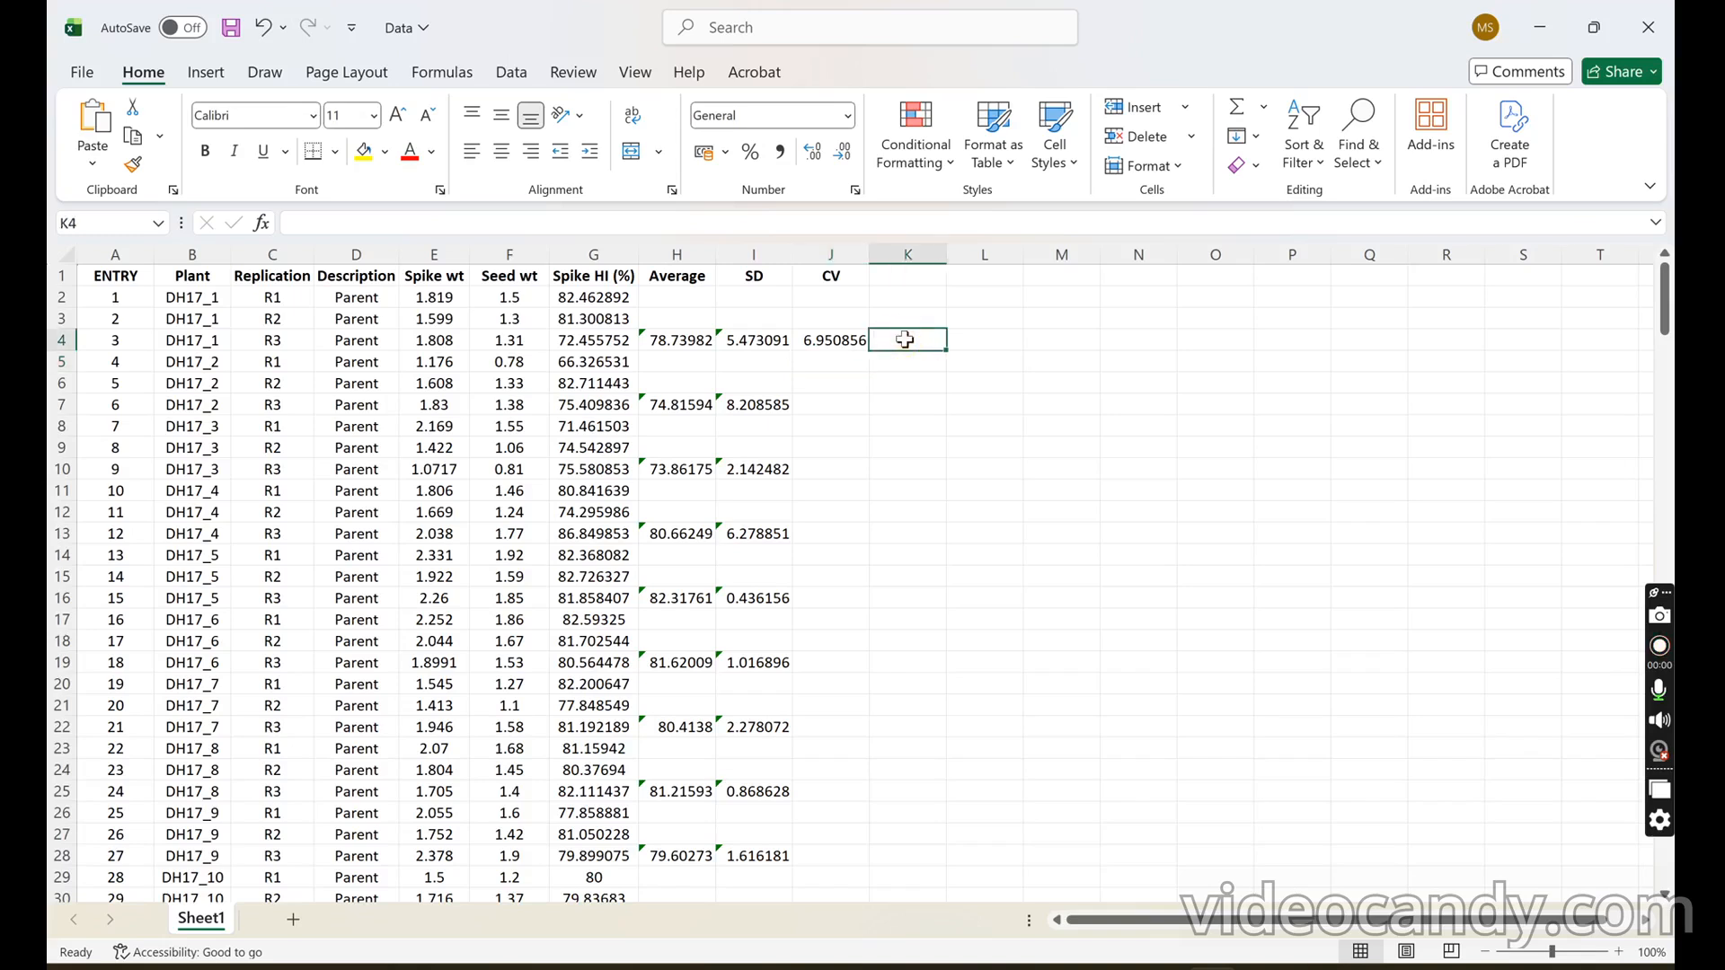
{"action": "left_click", "coordinate": [904, 340]}
{"action": "type", "text": "="}
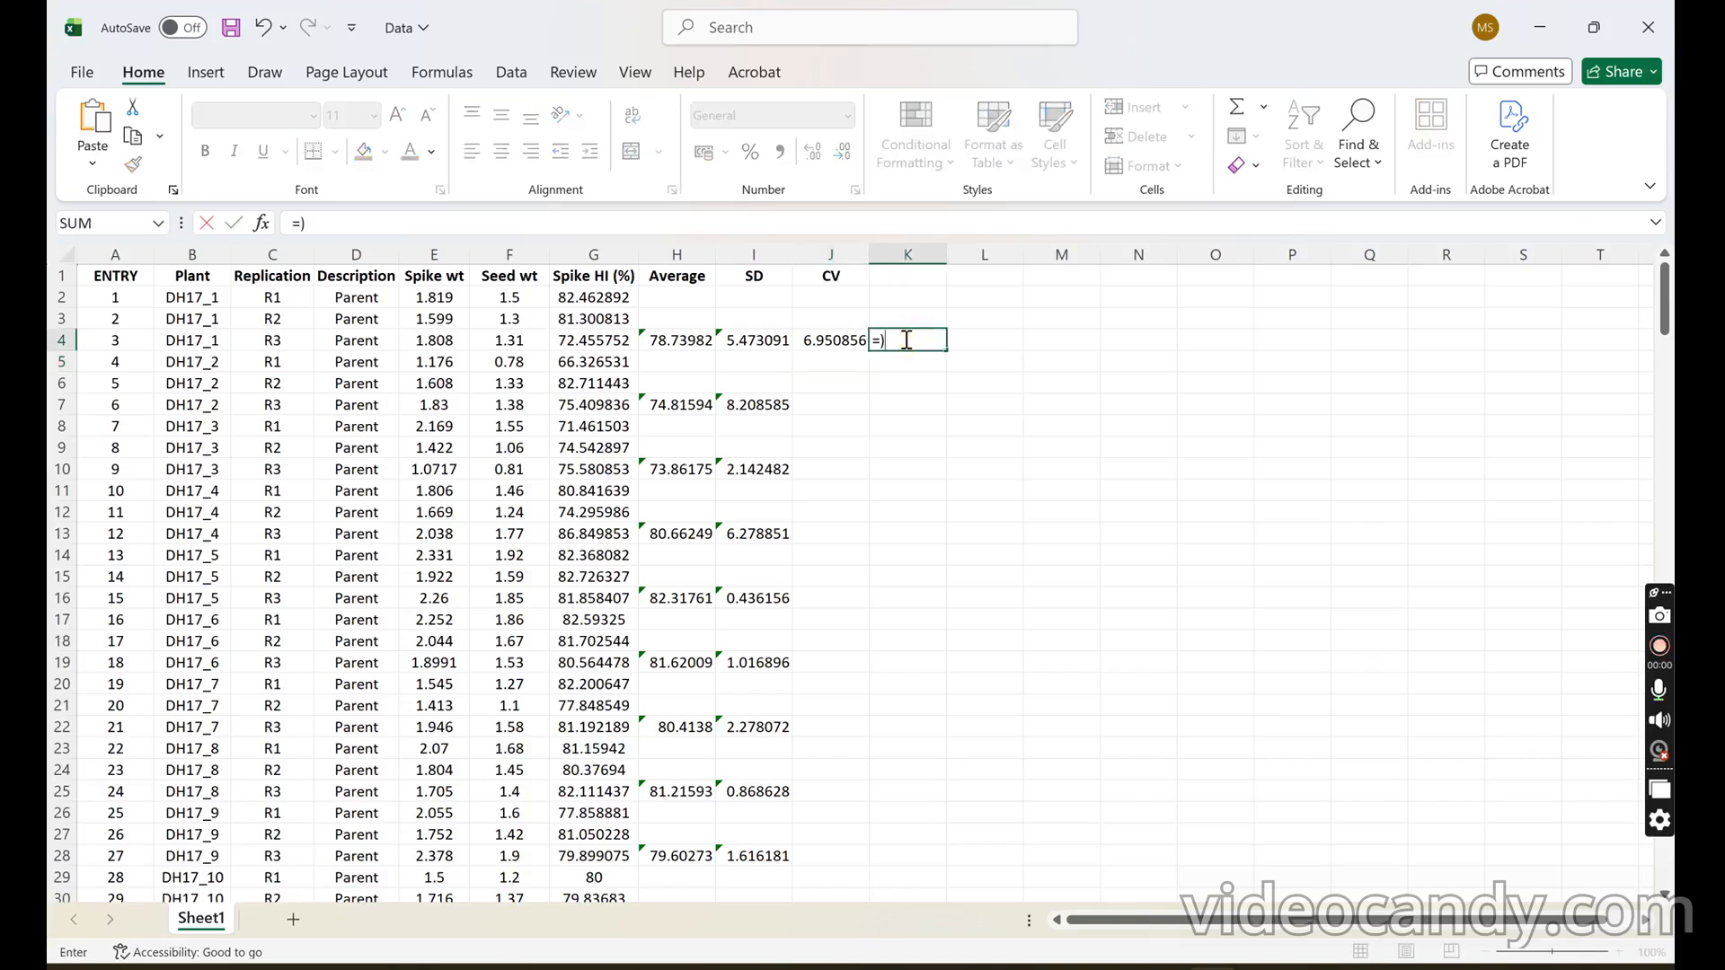
{"action": "type", "text": "(std"}
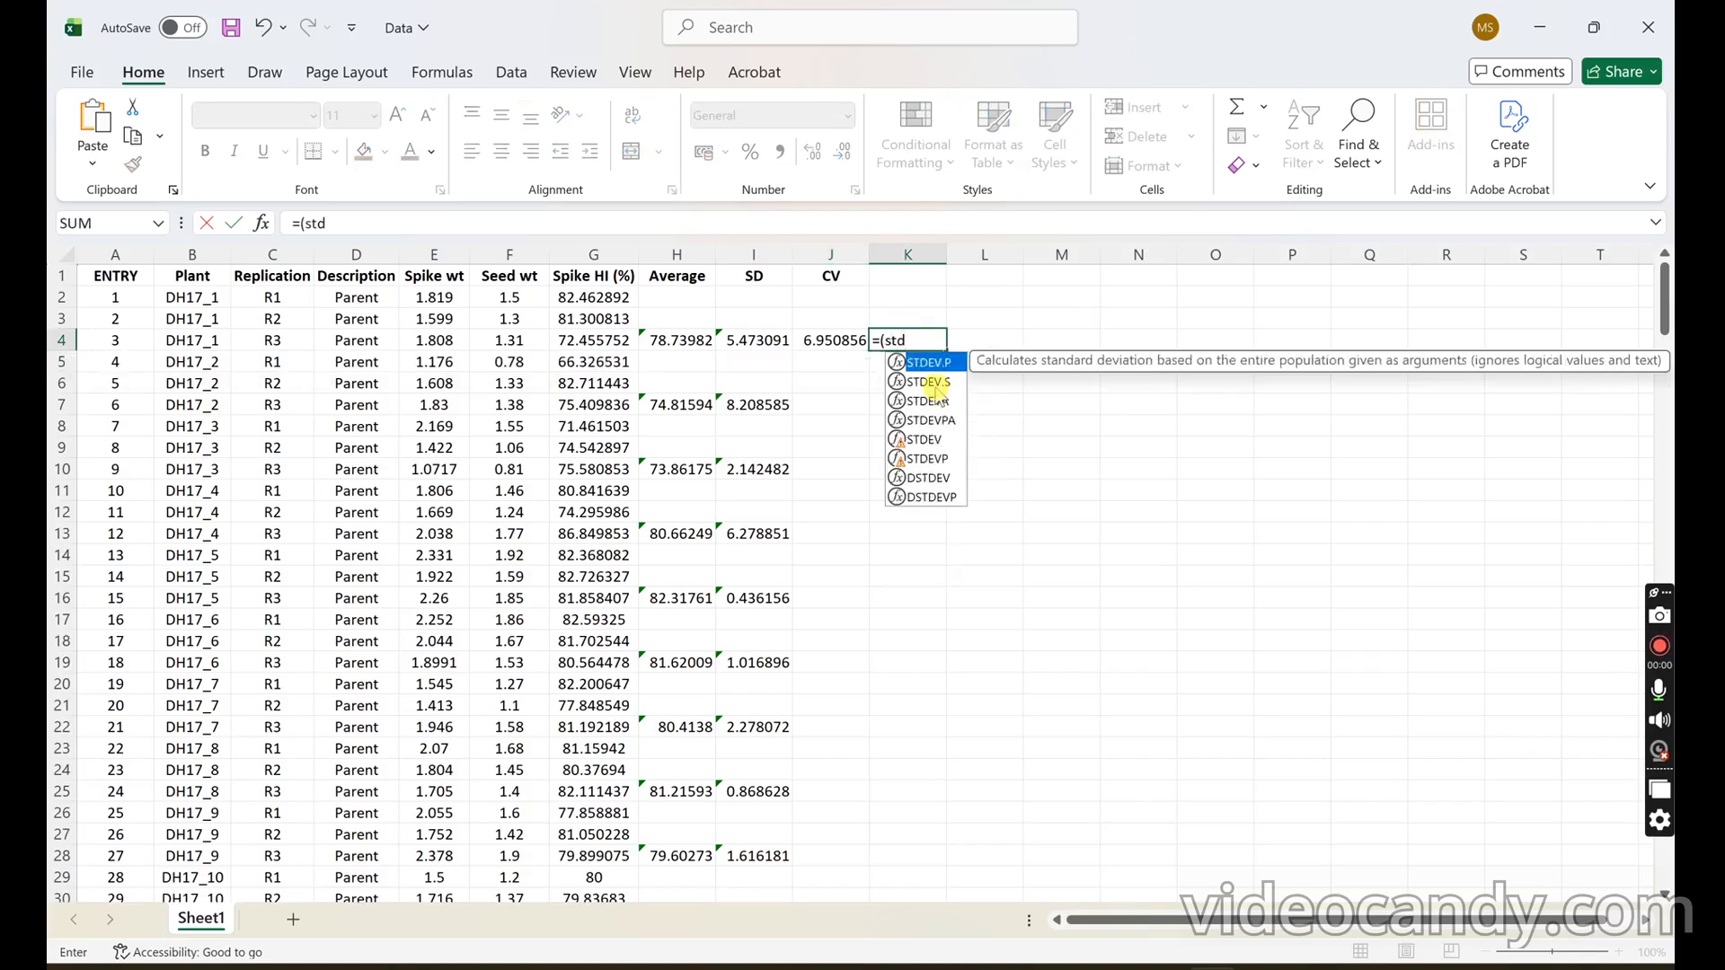
{"action": "double_click", "coordinate": [935, 384]}
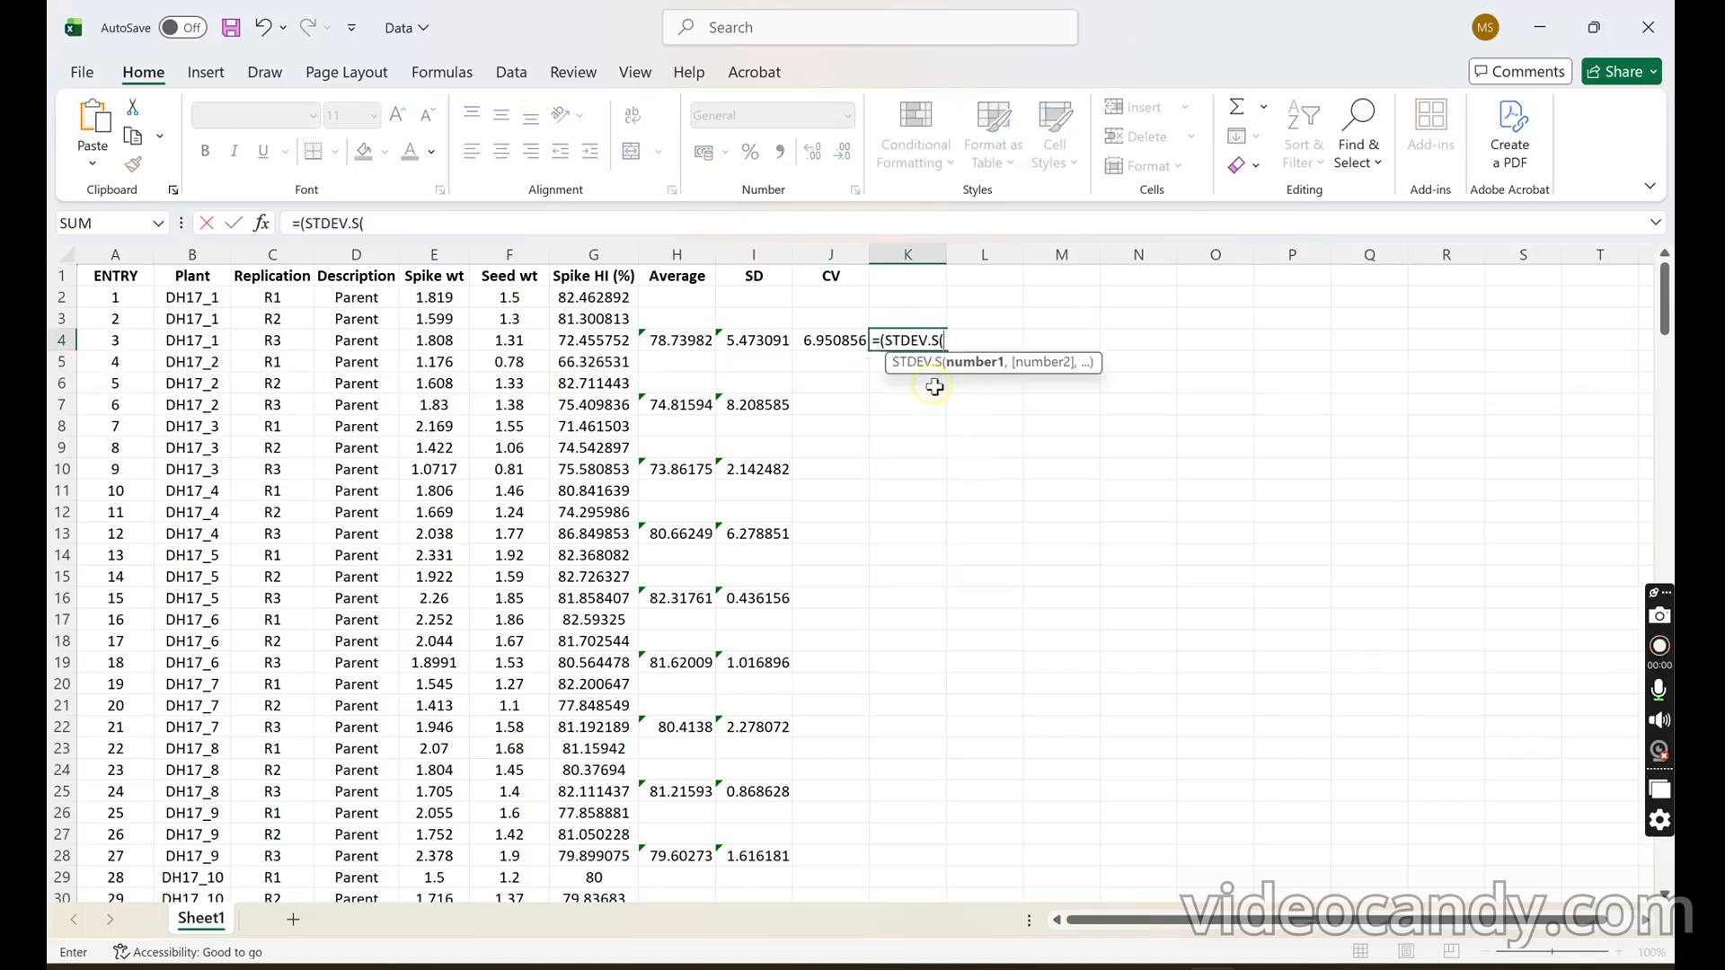
{"action": "left_click_drag", "start_coordinate": [591, 341], "coordinate": [593, 342]}
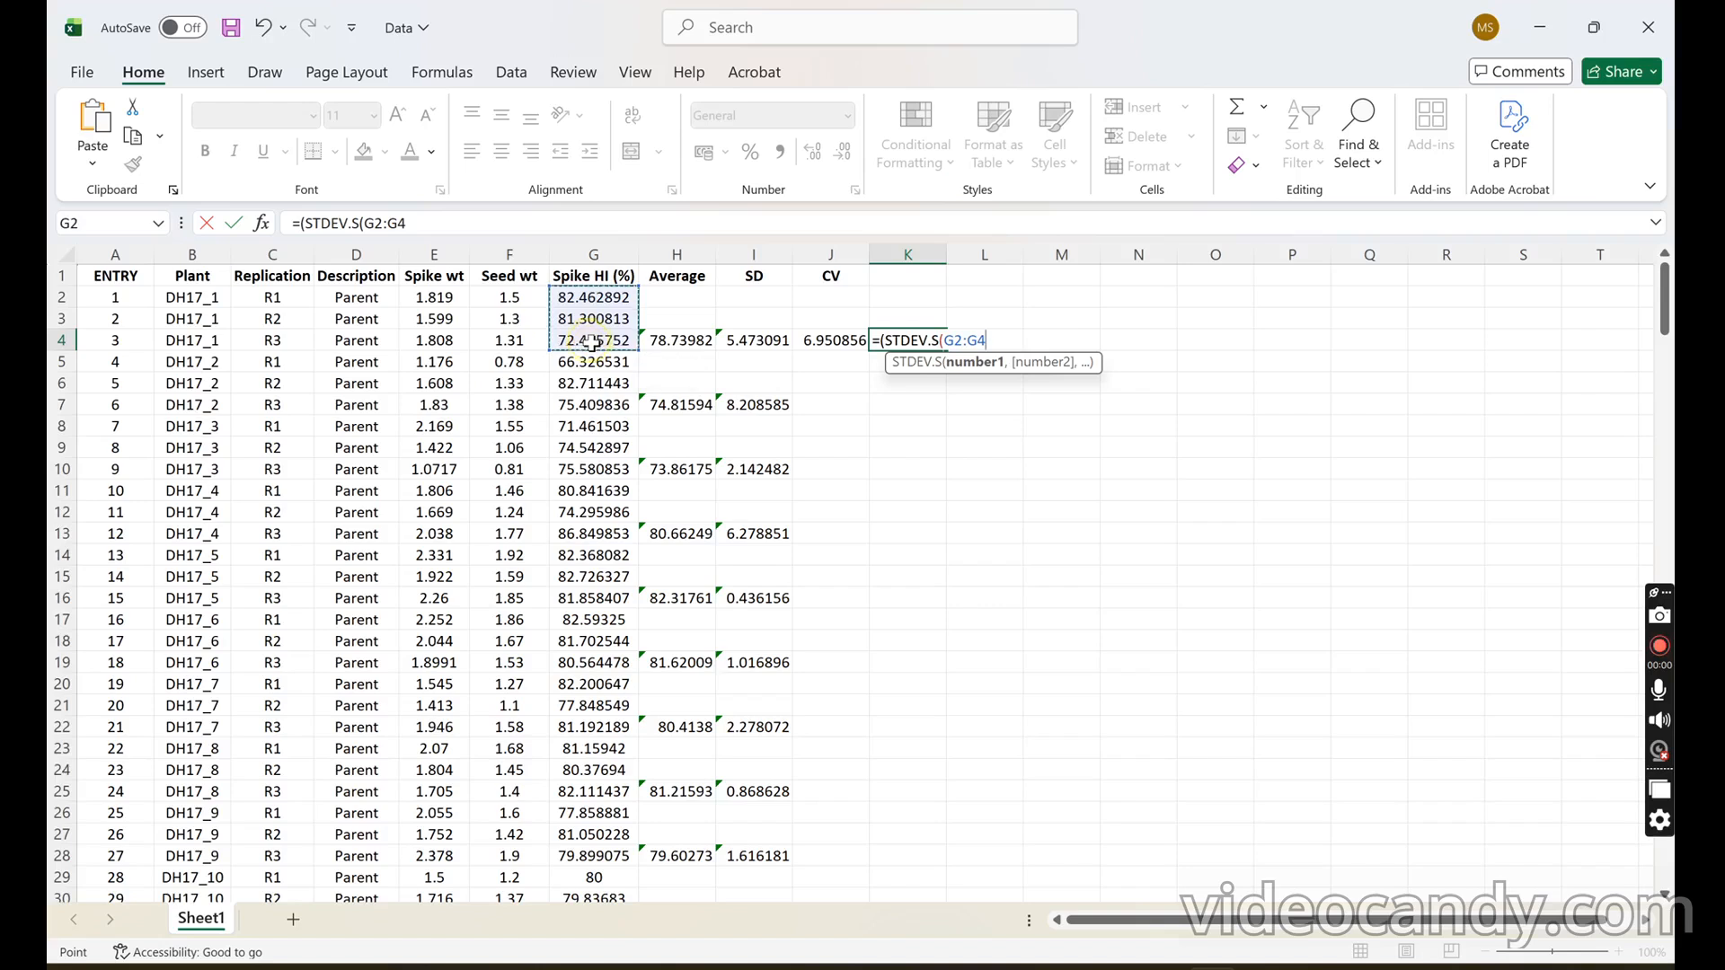
{"action": "type", "text": ")/"}
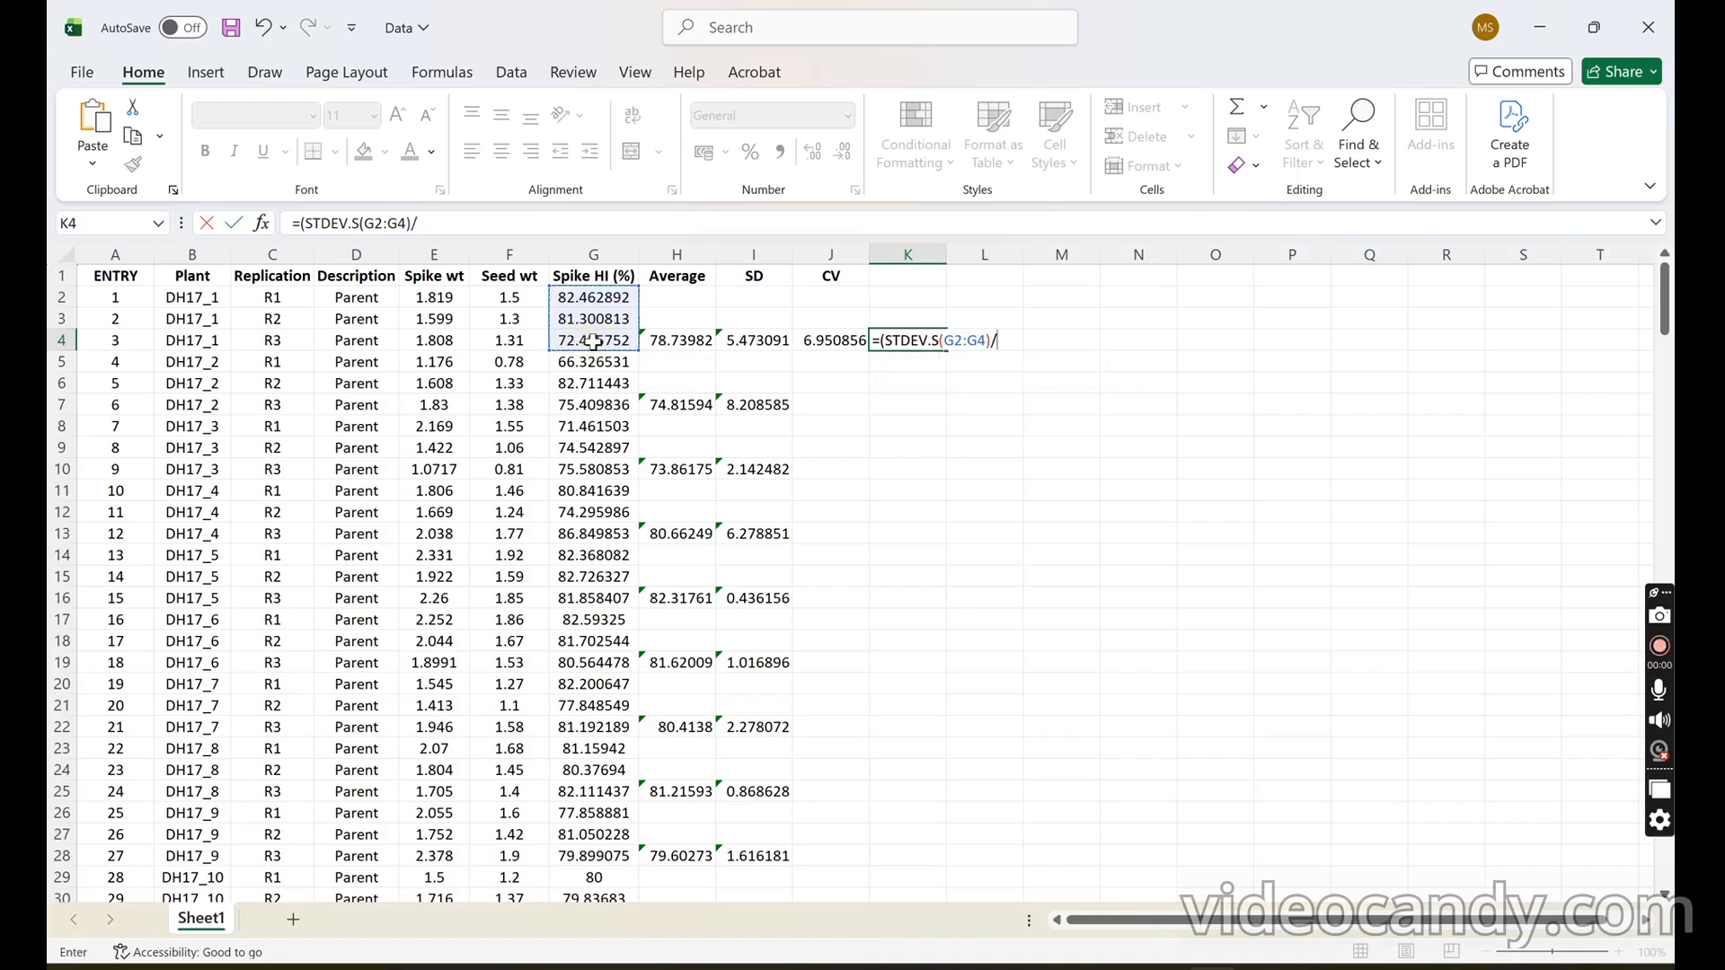
{"action": "type", "text": "ave"}
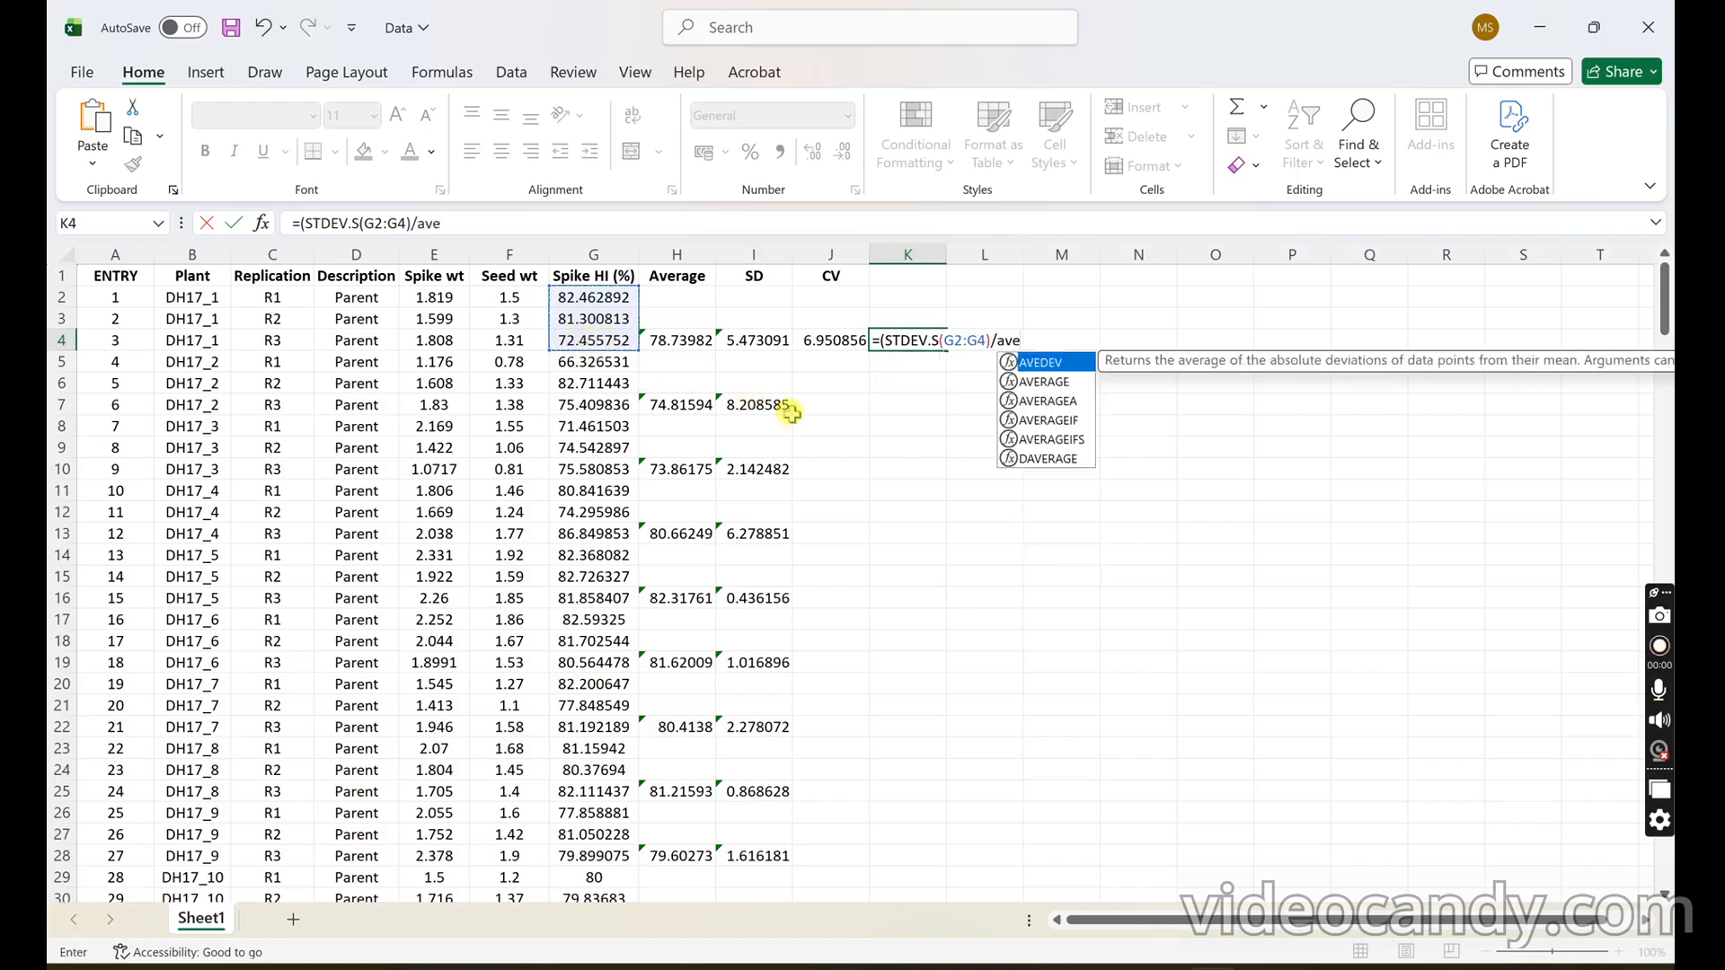
{"action": "double_click", "coordinate": [1033, 382]}
{"action": "left_click_drag", "start_coordinate": [597, 301], "coordinate": [593, 348]}
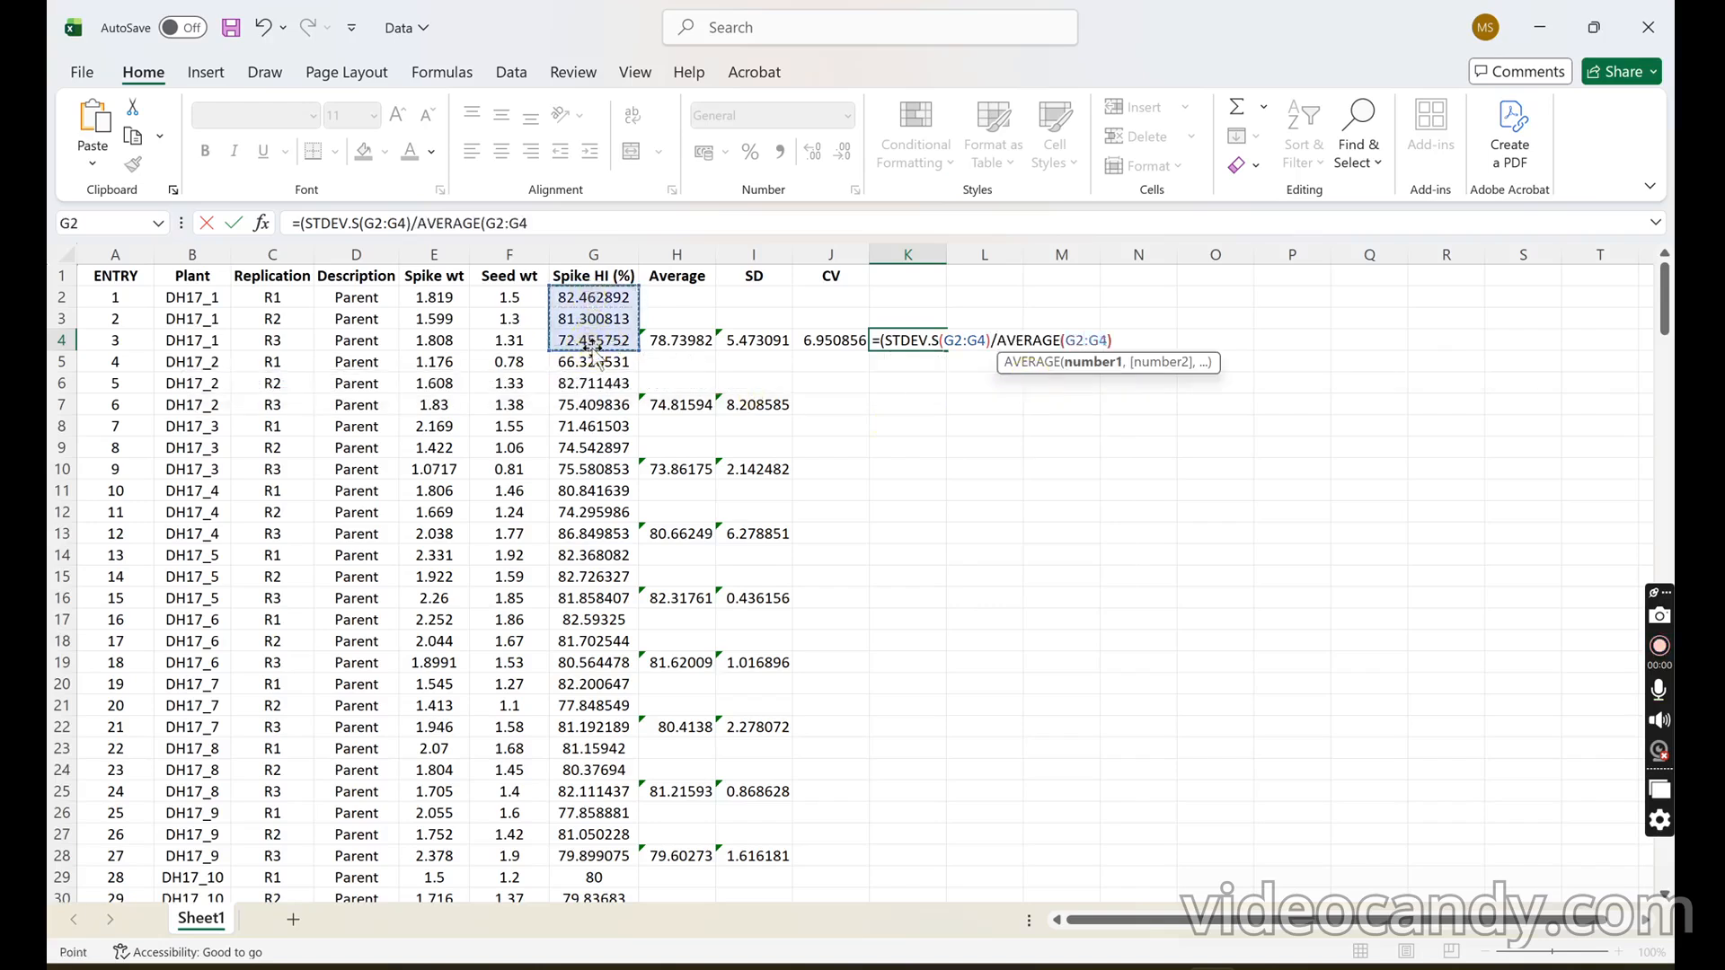
{"action": "type", "text": ")"}
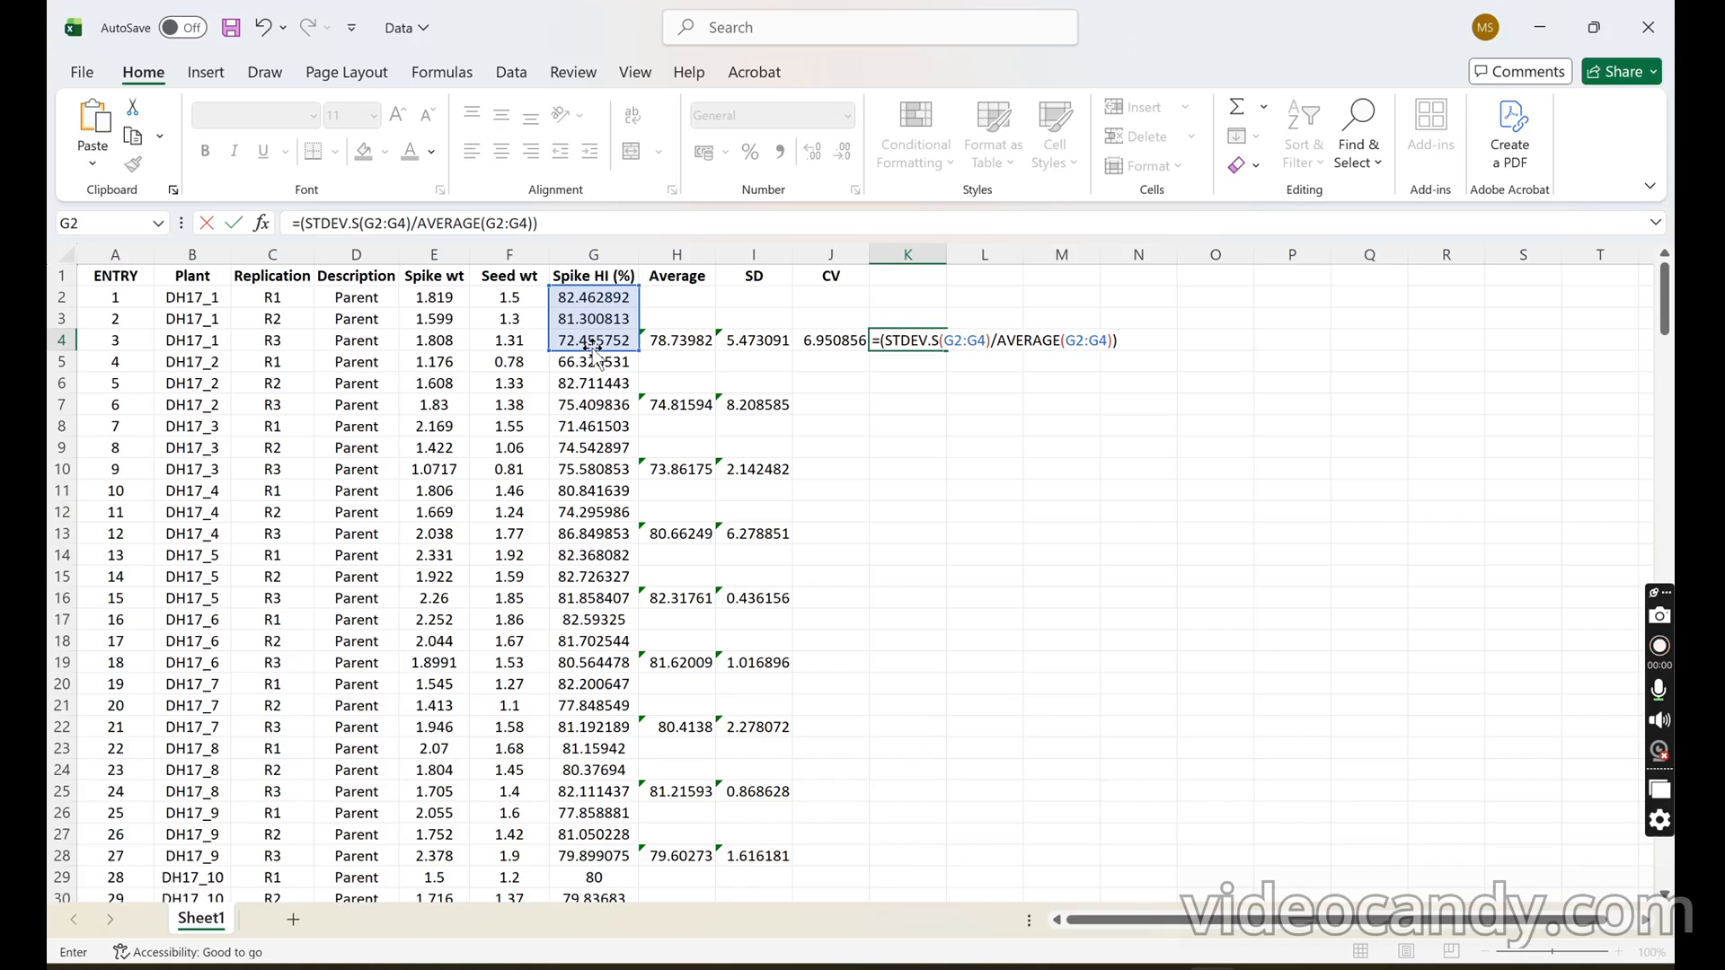
{"action": "type", "text": ")*100"}
{"action": "key", "text": "Return"}
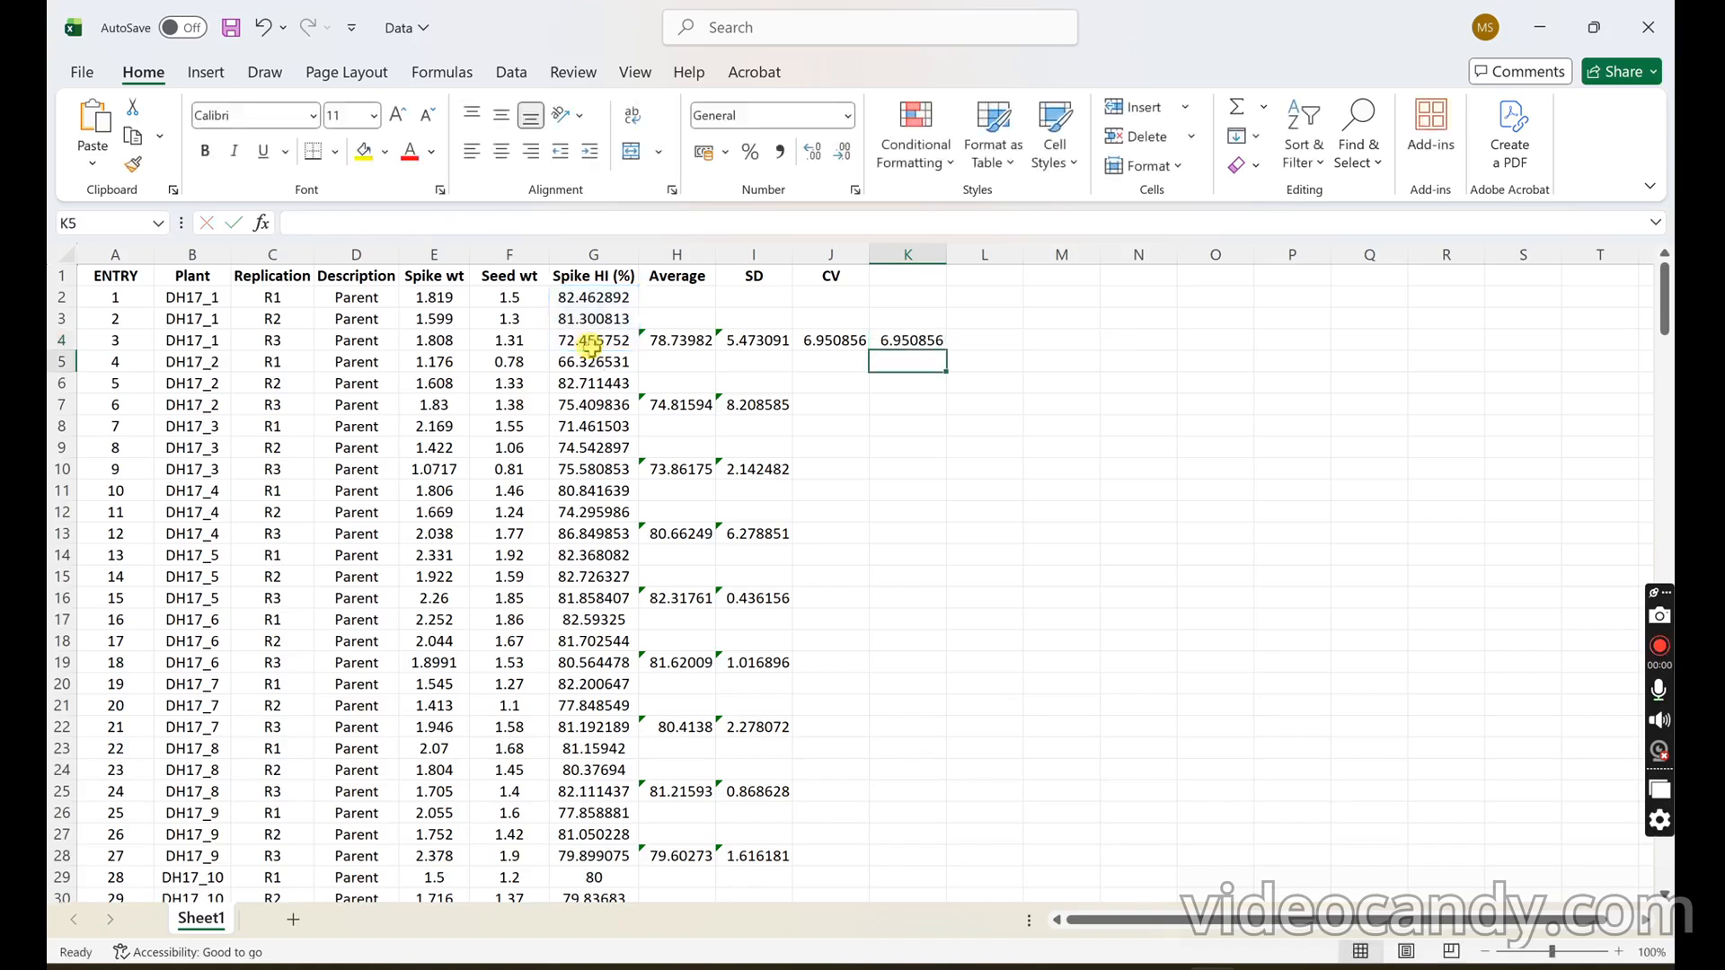
- Delete column K, which holds the duplicate coefficient of variation calculation
{"action": "left_click", "coordinate": [916, 342]}
{"action": "left_click", "coordinate": [844, 340]}
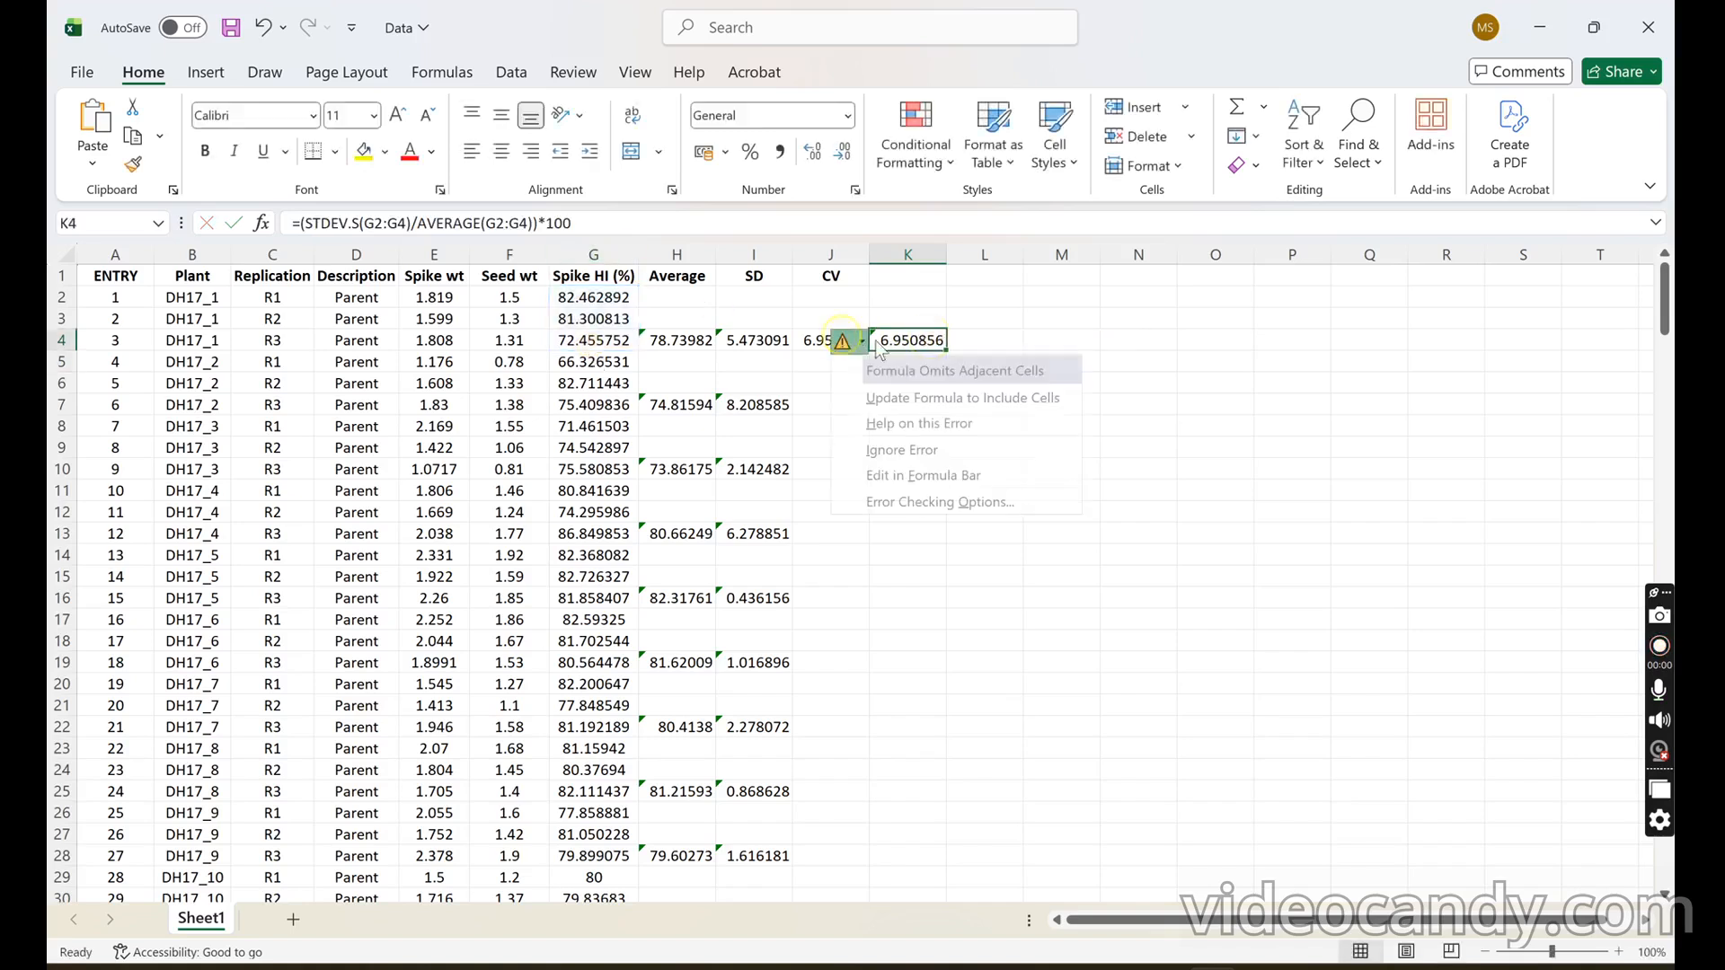
{"action": "left_click", "coordinate": [1168, 338]}
{"action": "right_click", "coordinate": [895, 256]}
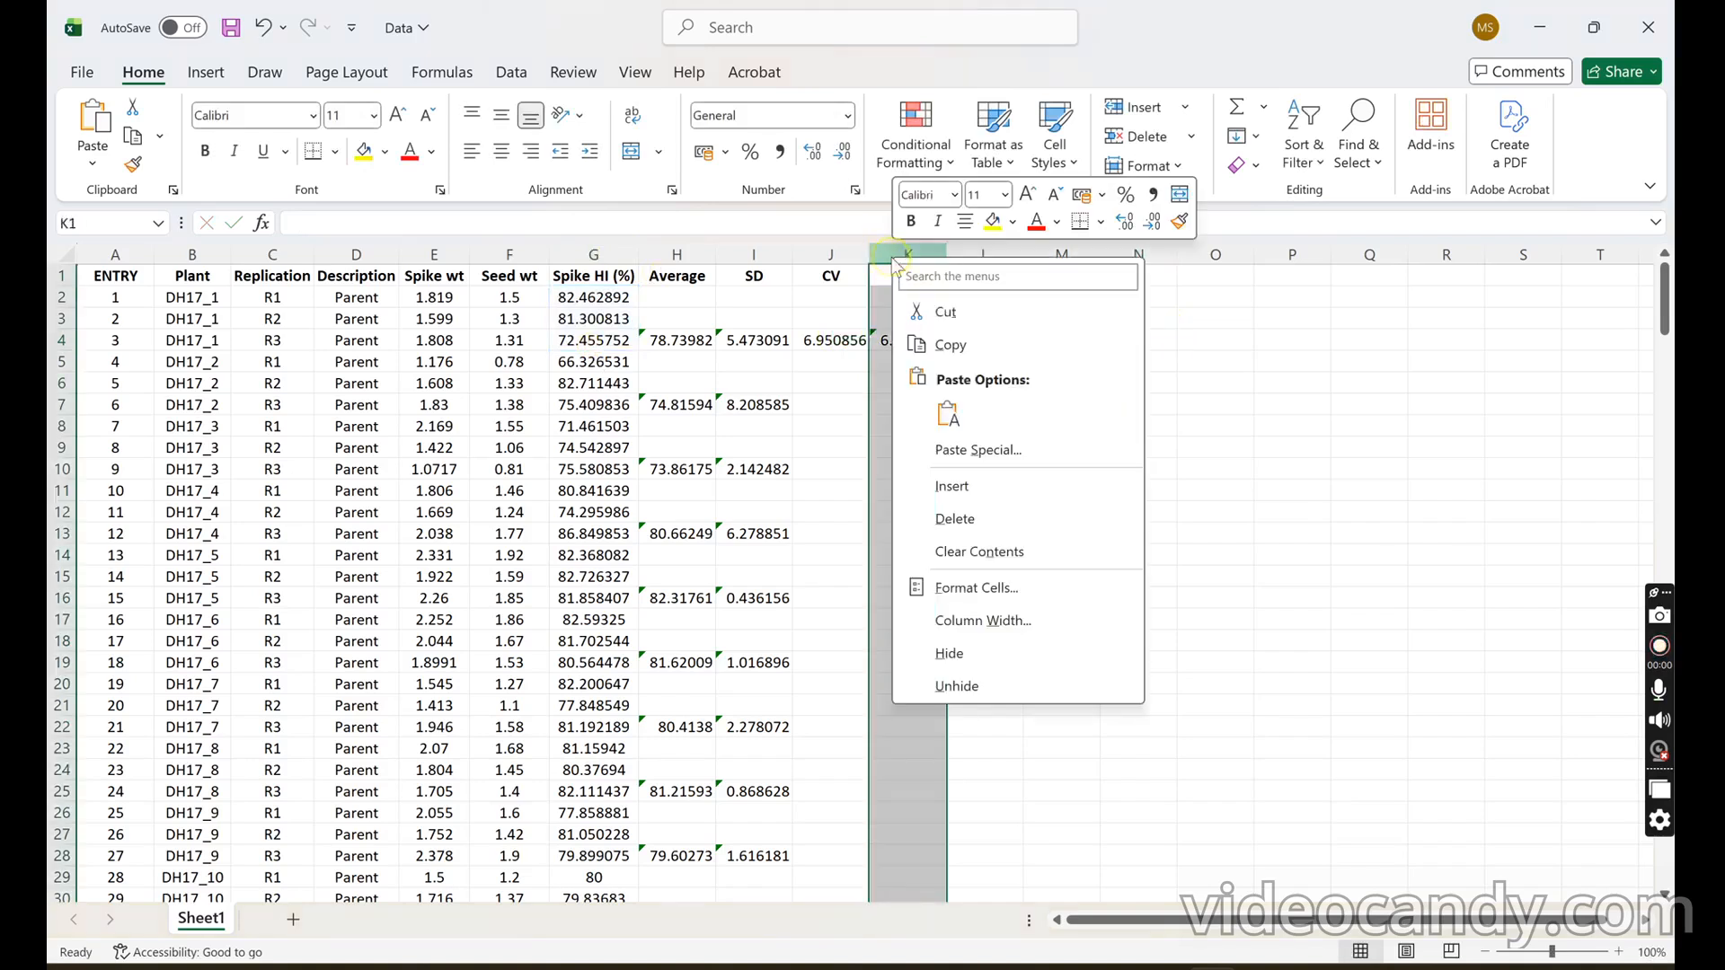
{"action": "left_click", "coordinate": [988, 519]}
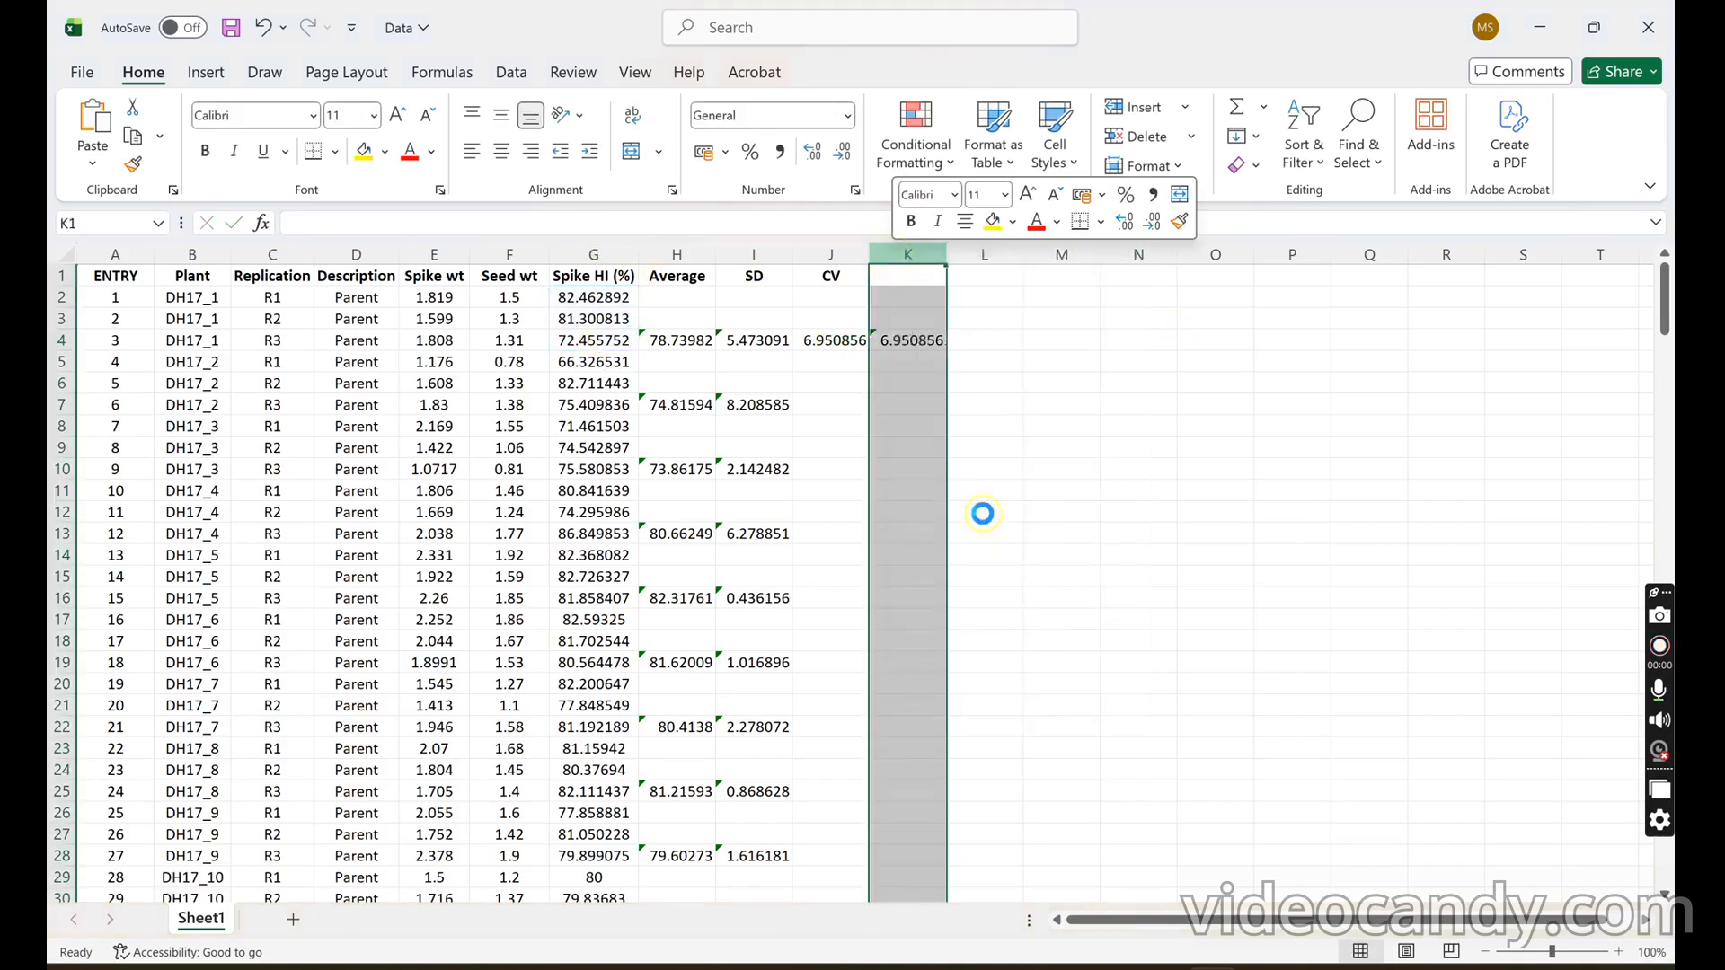
- Fill the three-row CV pattern in J2:J4 down to row 247, one formula per plant
{"action": "left_click", "coordinate": [848, 341]}
{"action": "left_click_drag", "start_coordinate": [838, 290], "coordinate": [860, 818]}
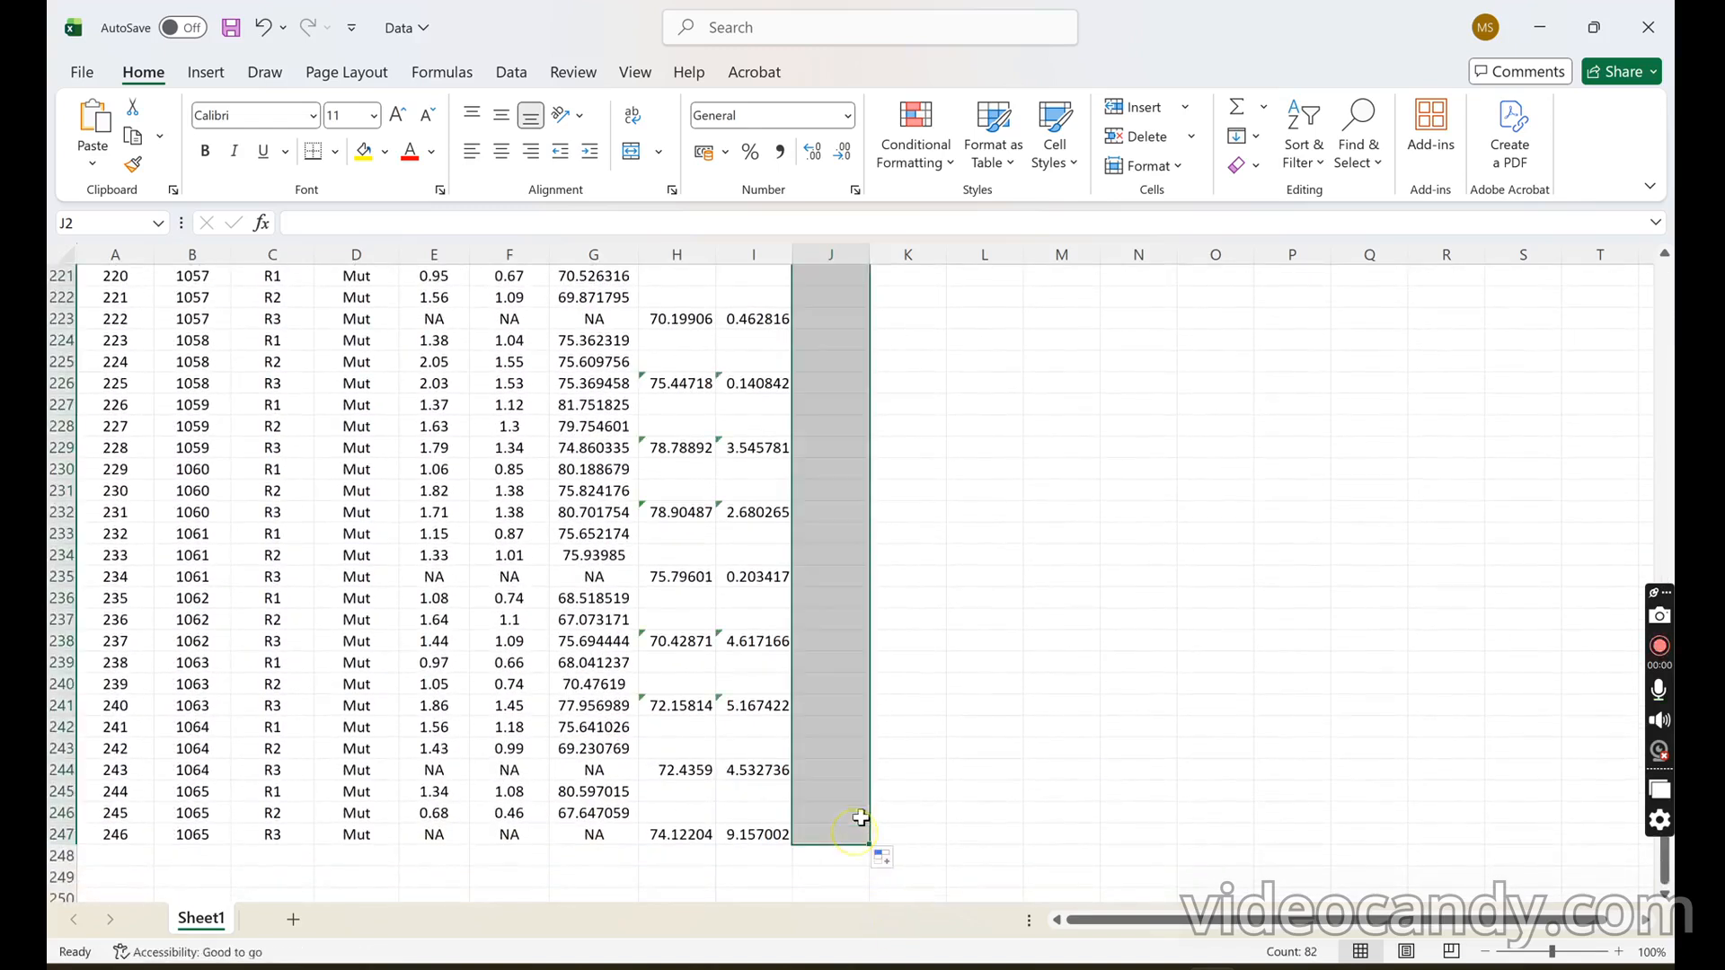
{"action": "scroll", "coordinate": [1007, 592], "scroll_direction": "up", "scroll_amount": 20}
{"action": "scroll", "coordinate": [997, 487], "scroll_direction": "up", "scroll_amount": 20}
{"action": "scroll", "coordinate": [990, 410], "scroll_direction": "up", "scroll_amount": 20}
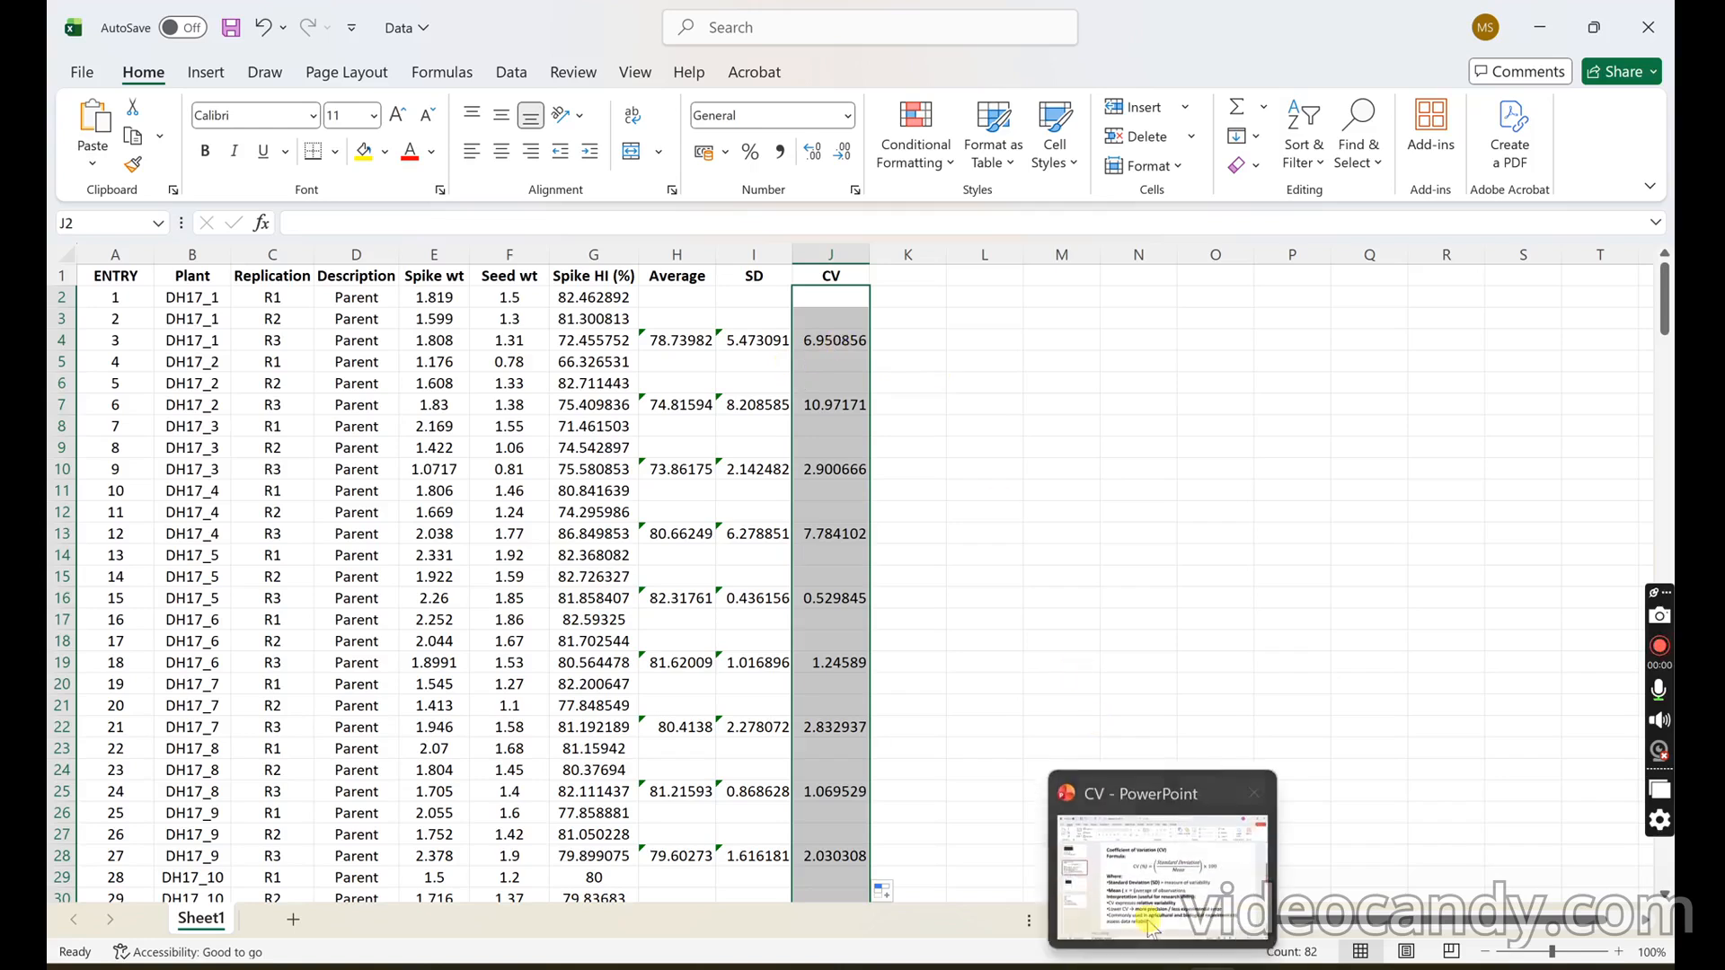
- Read the Standard Error formula slide in PowerPoint, return to Excel and enter the header SE in K1
{"action": "left_click", "coordinate": [1150, 916]}
{"action": "left_click", "coordinate": [235, 705]}
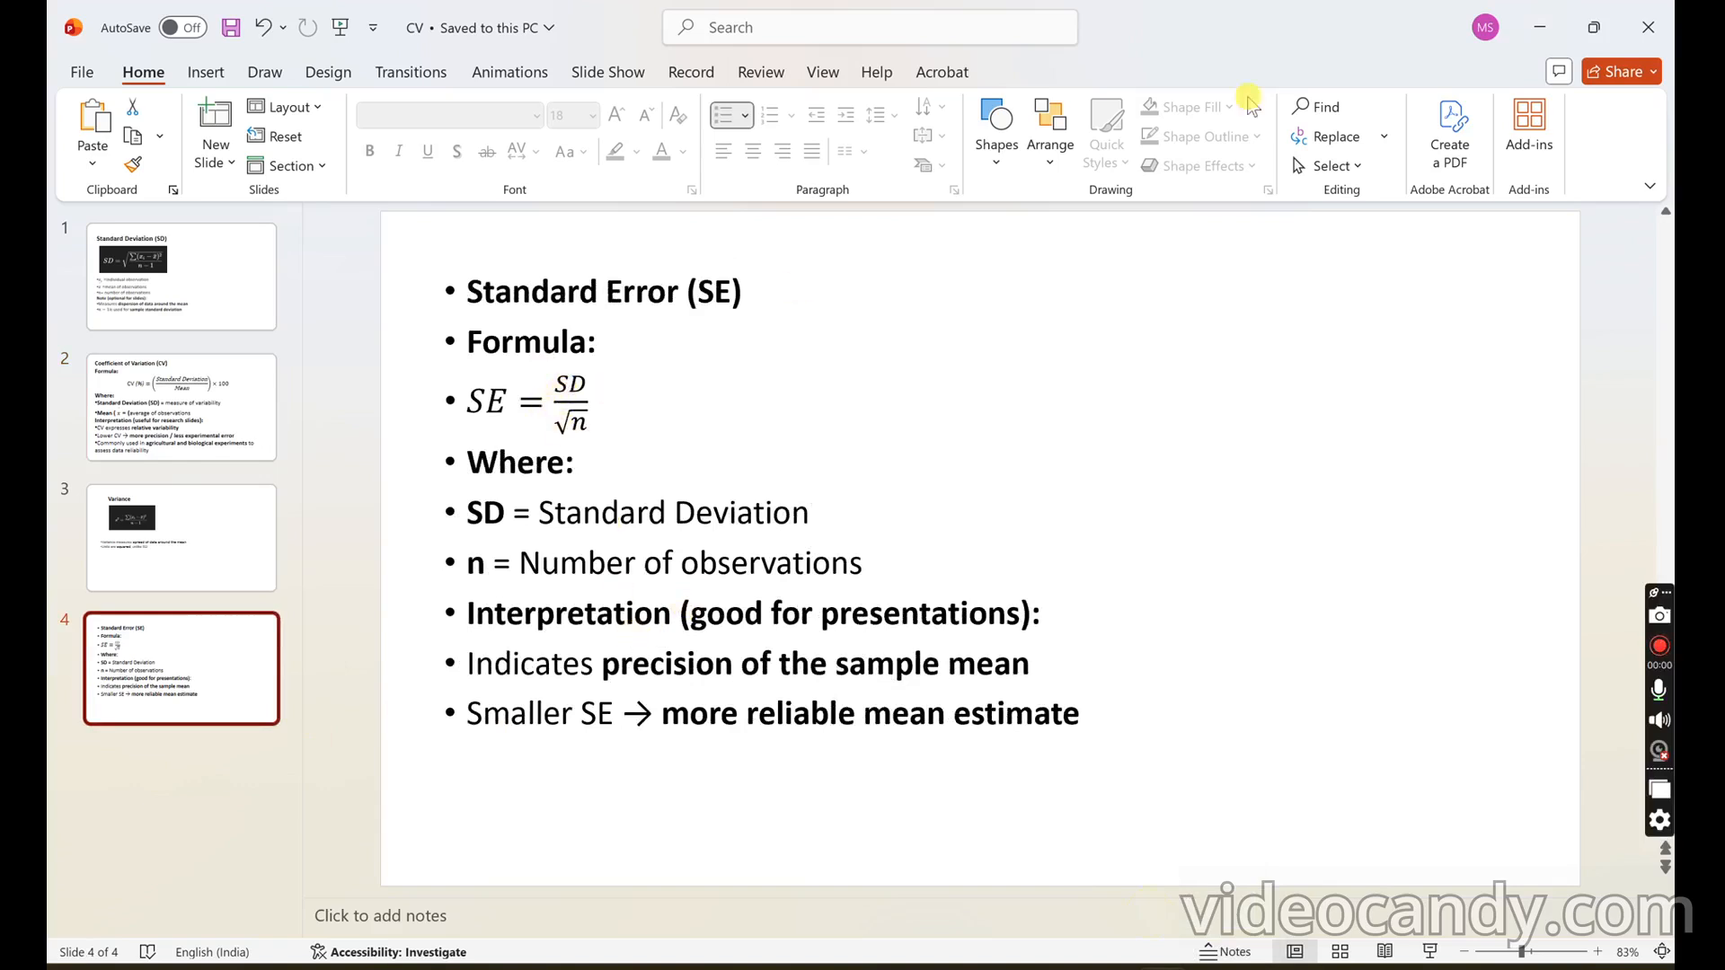
{"action": "left_click", "coordinate": [1547, 31]}
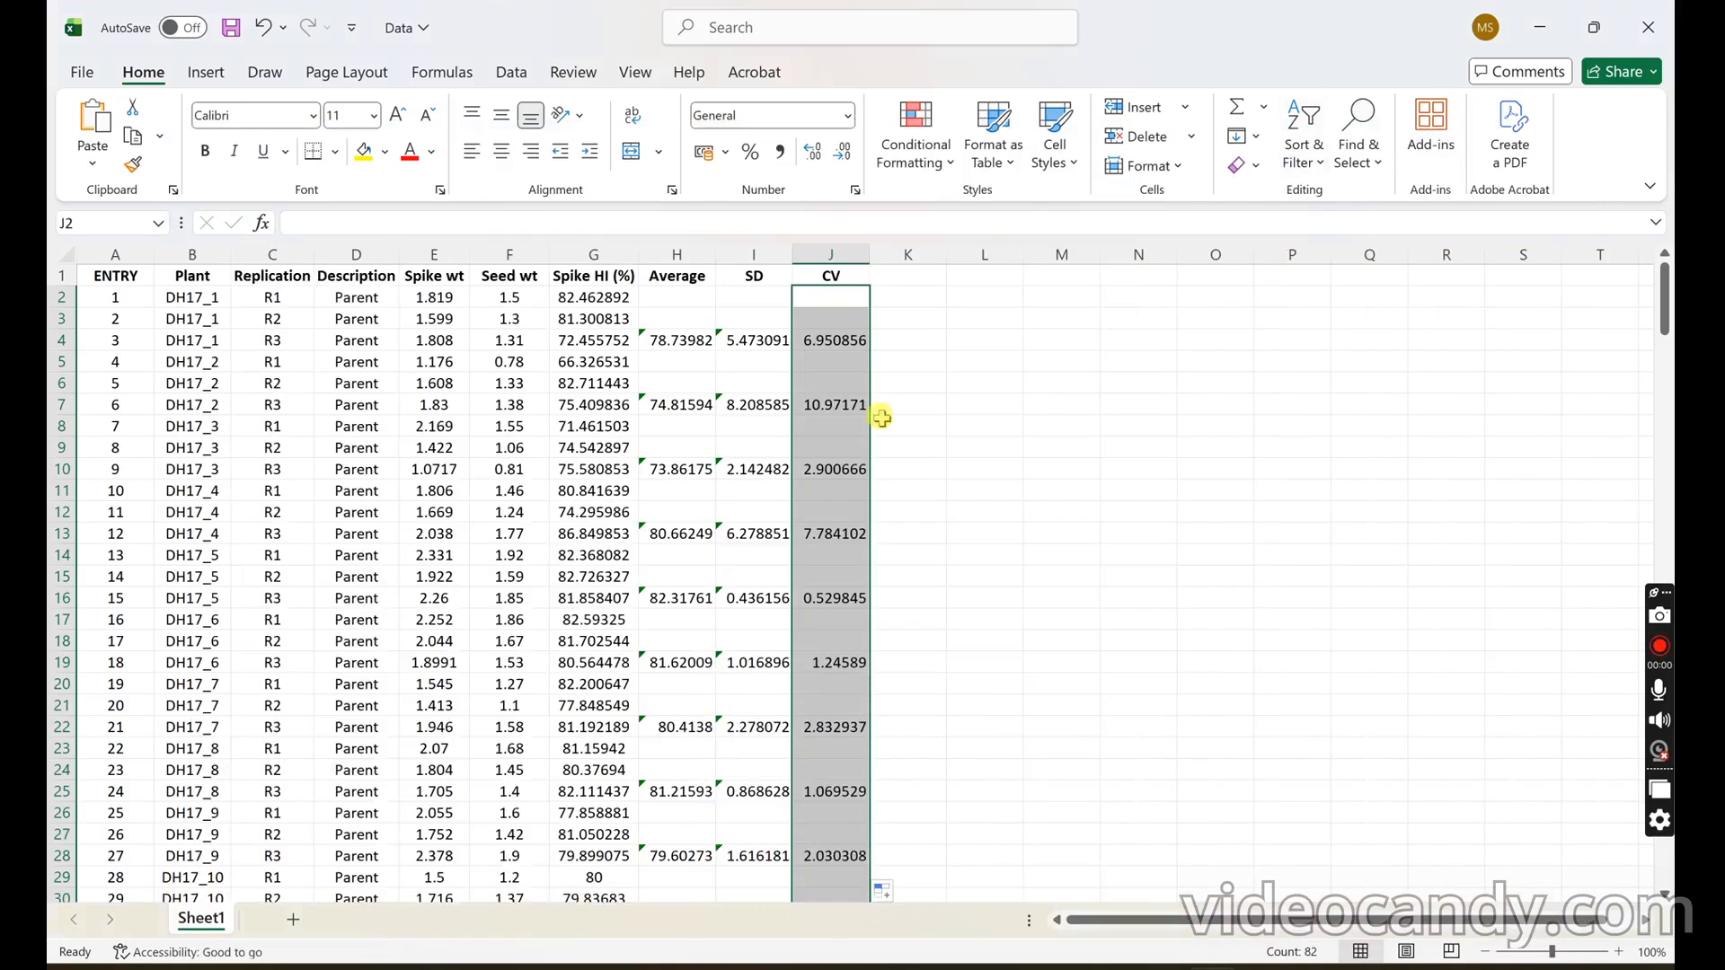
{"action": "left_click", "coordinate": [907, 276]}
{"action": "type", "text": "SE"}
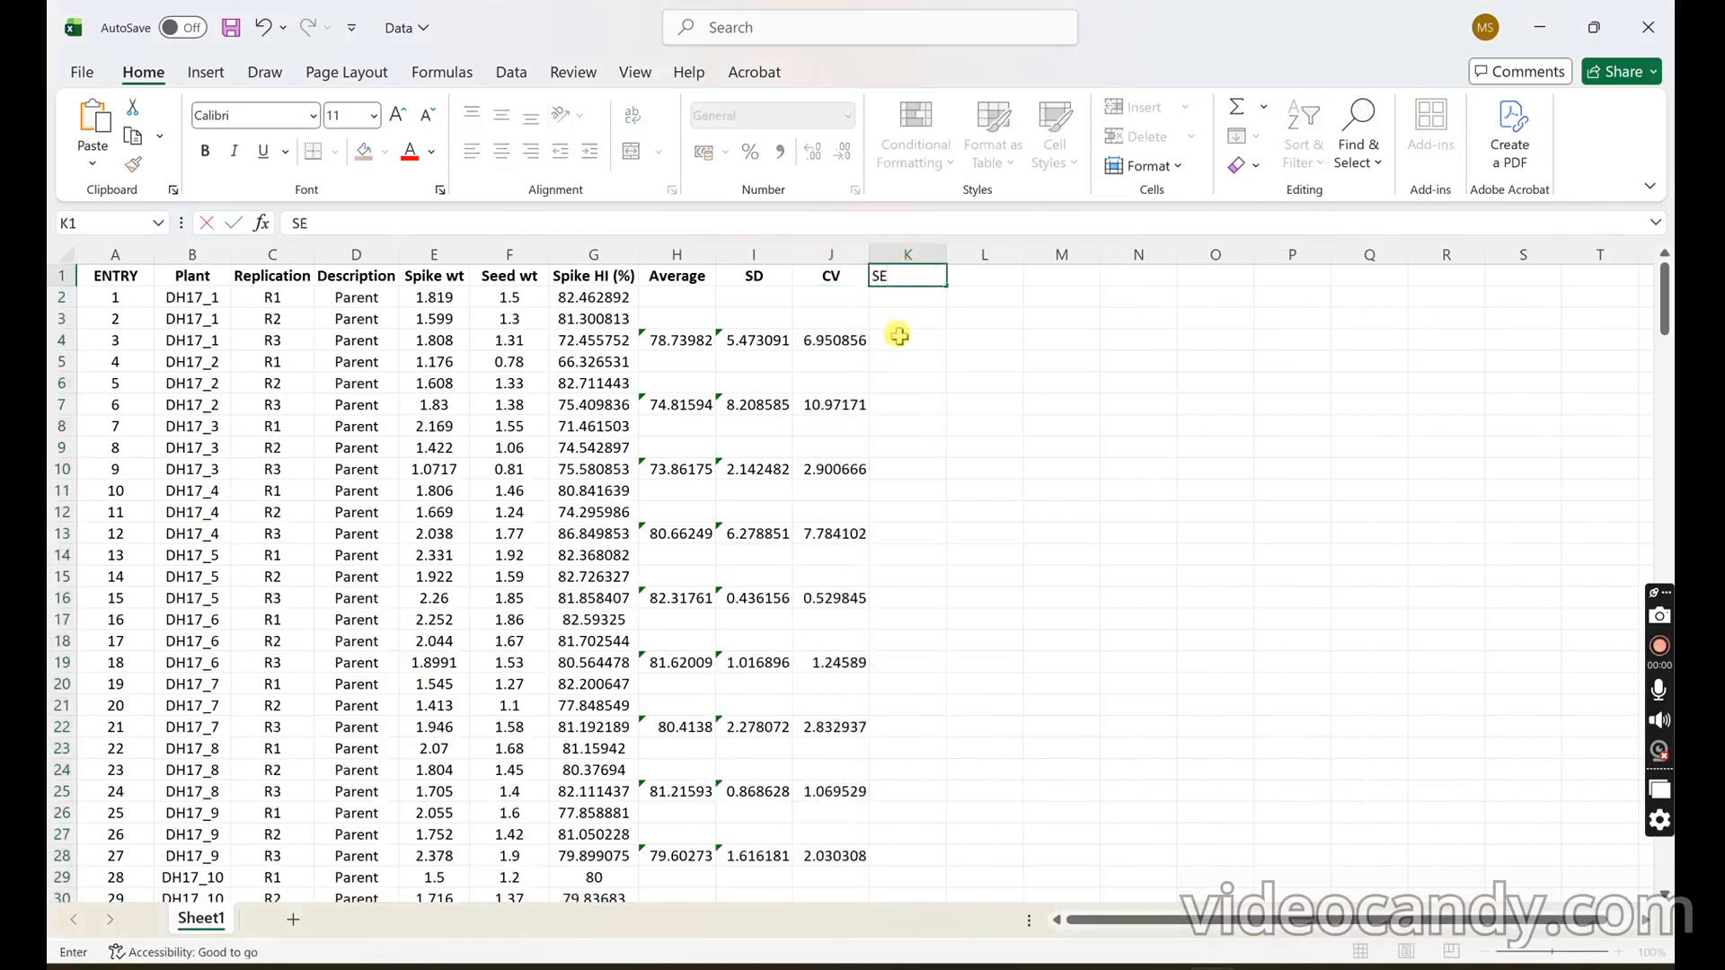
- Calculate the standard error for DH17_1 in K4 with =I4/SQRT(3)
{"action": "left_click", "coordinate": [899, 336]}
{"action": "type", "text": "="}
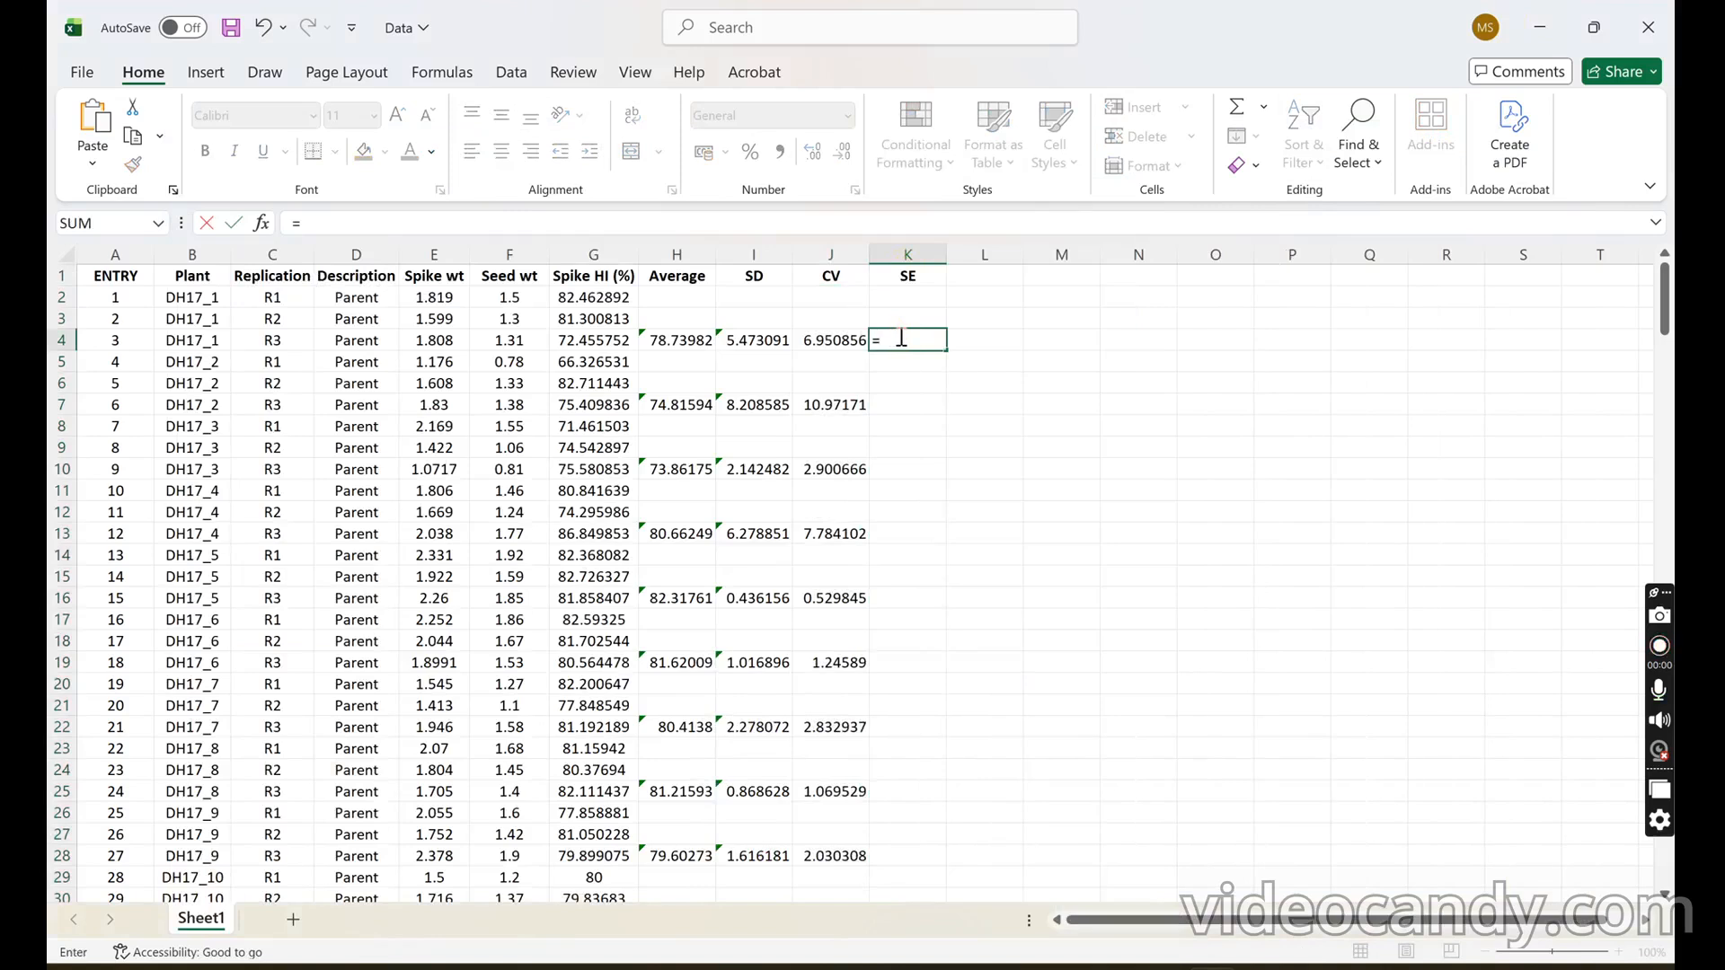
{"action": "type", "text": "T"}
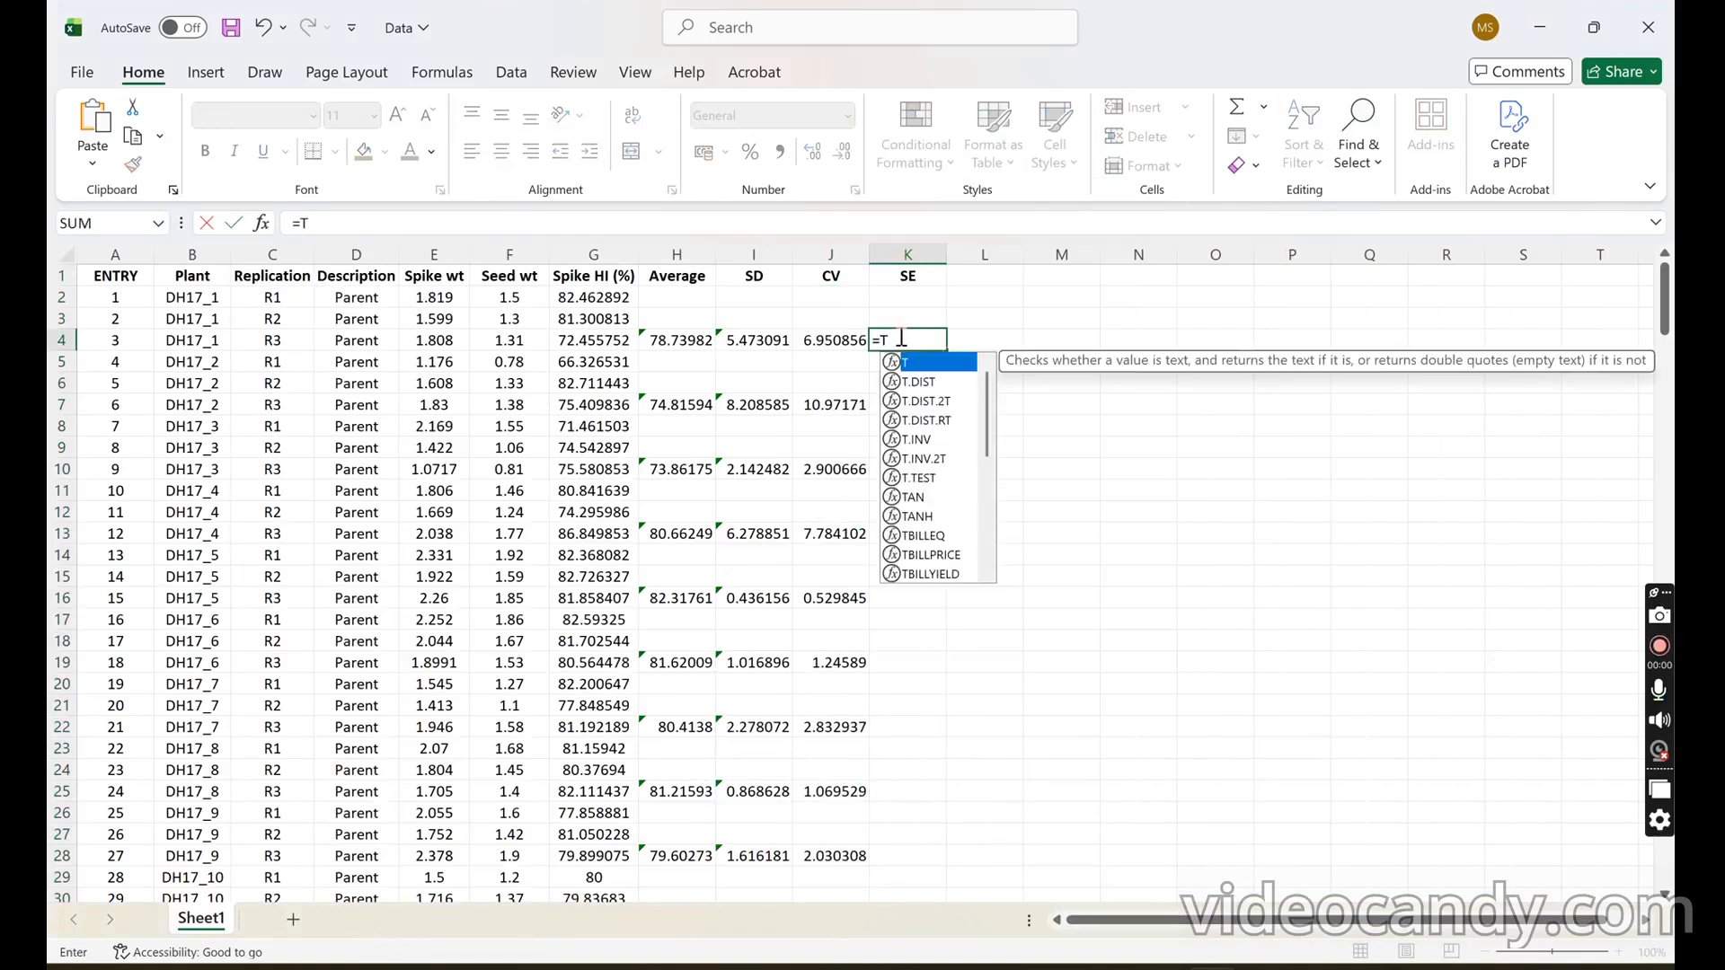
{"action": "type", "text": "D"}
{"action": "key", "text": "BackSpace"}
{"action": "key", "text": "BackSpace"}
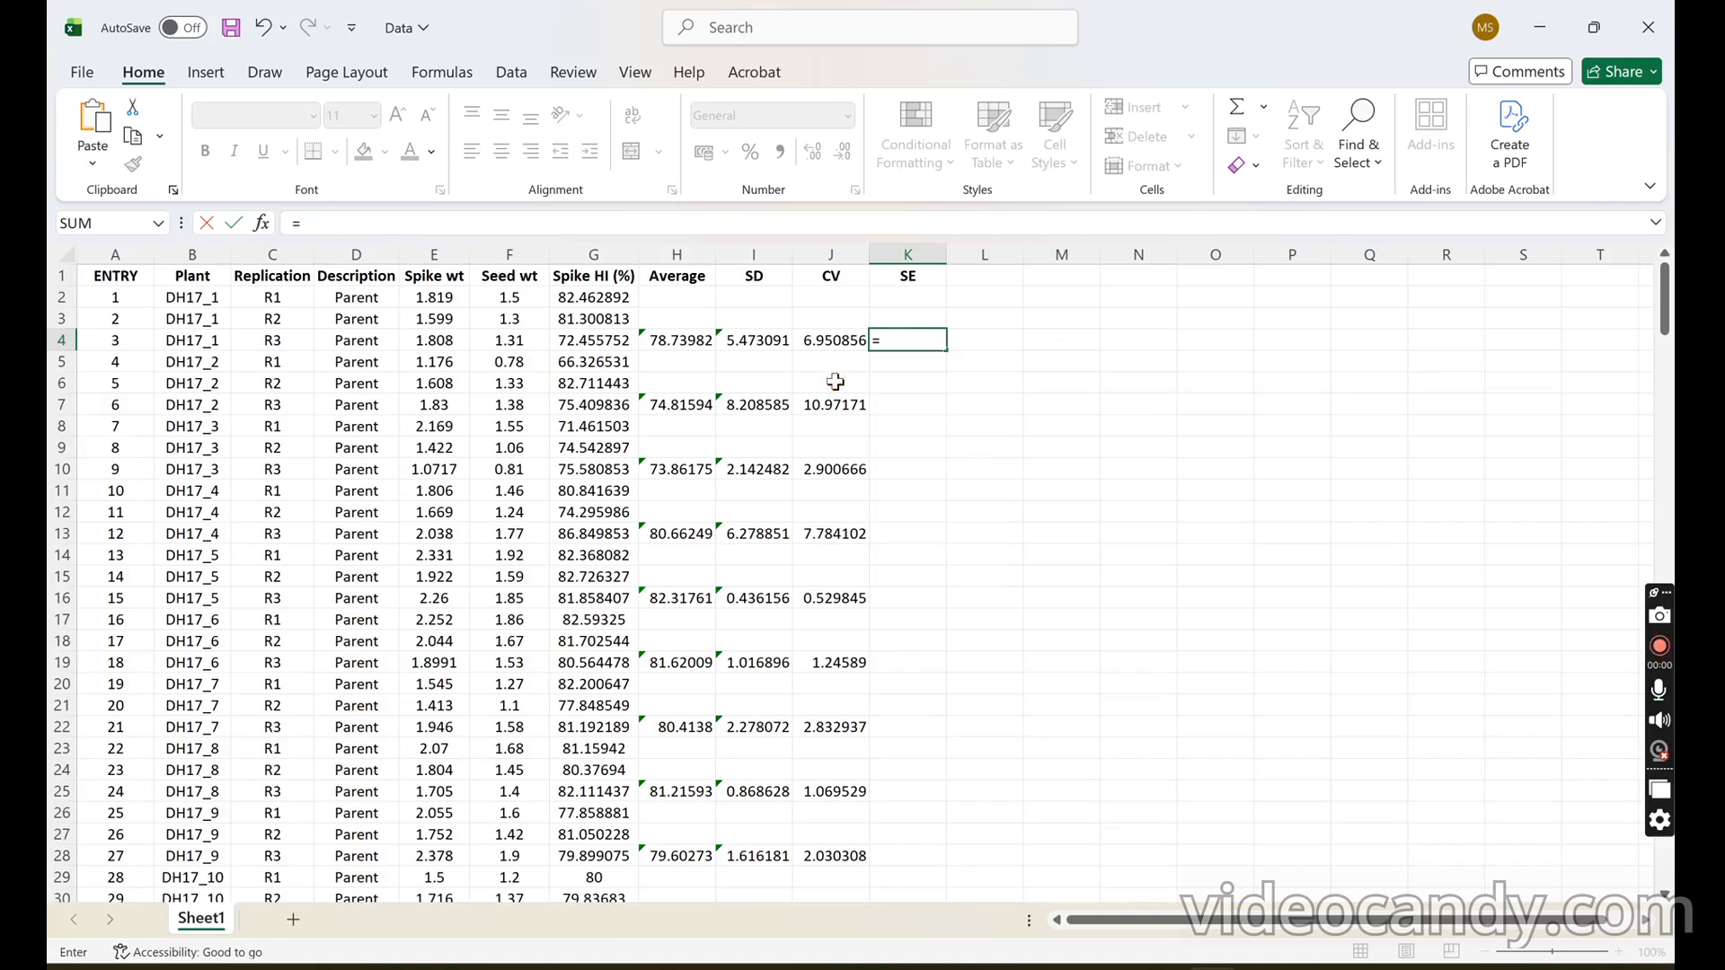
{"action": "left_click", "coordinate": [775, 341]}
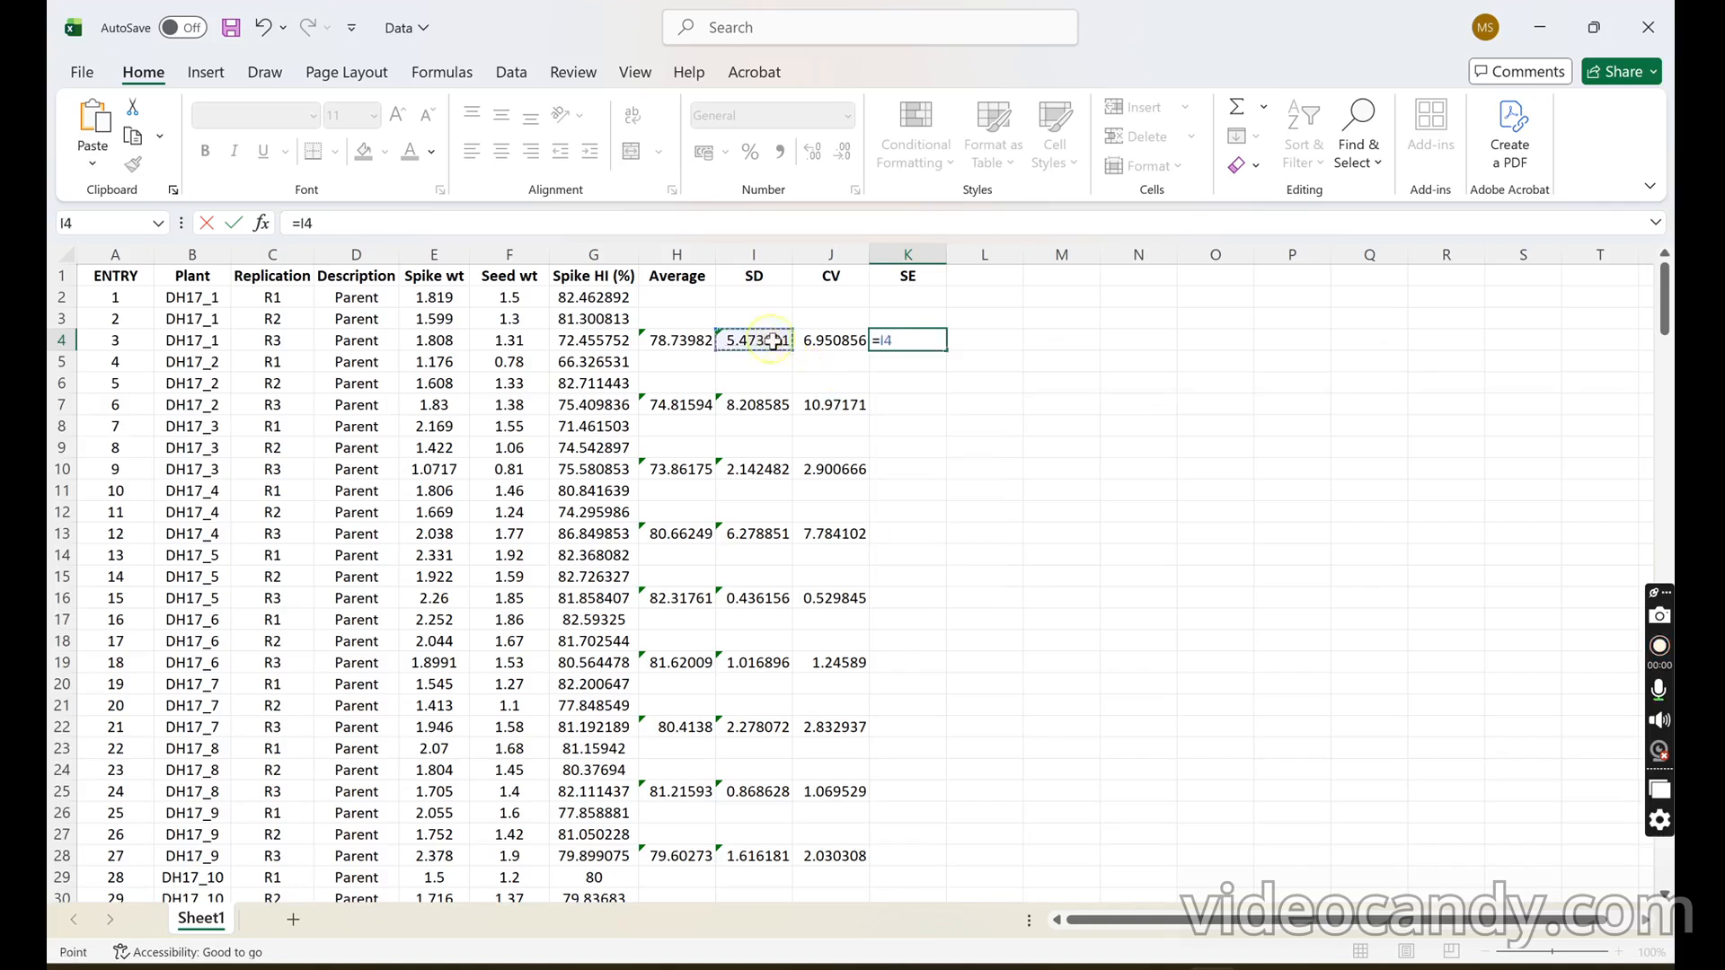
{"action": "type", "text": "/SQR"}
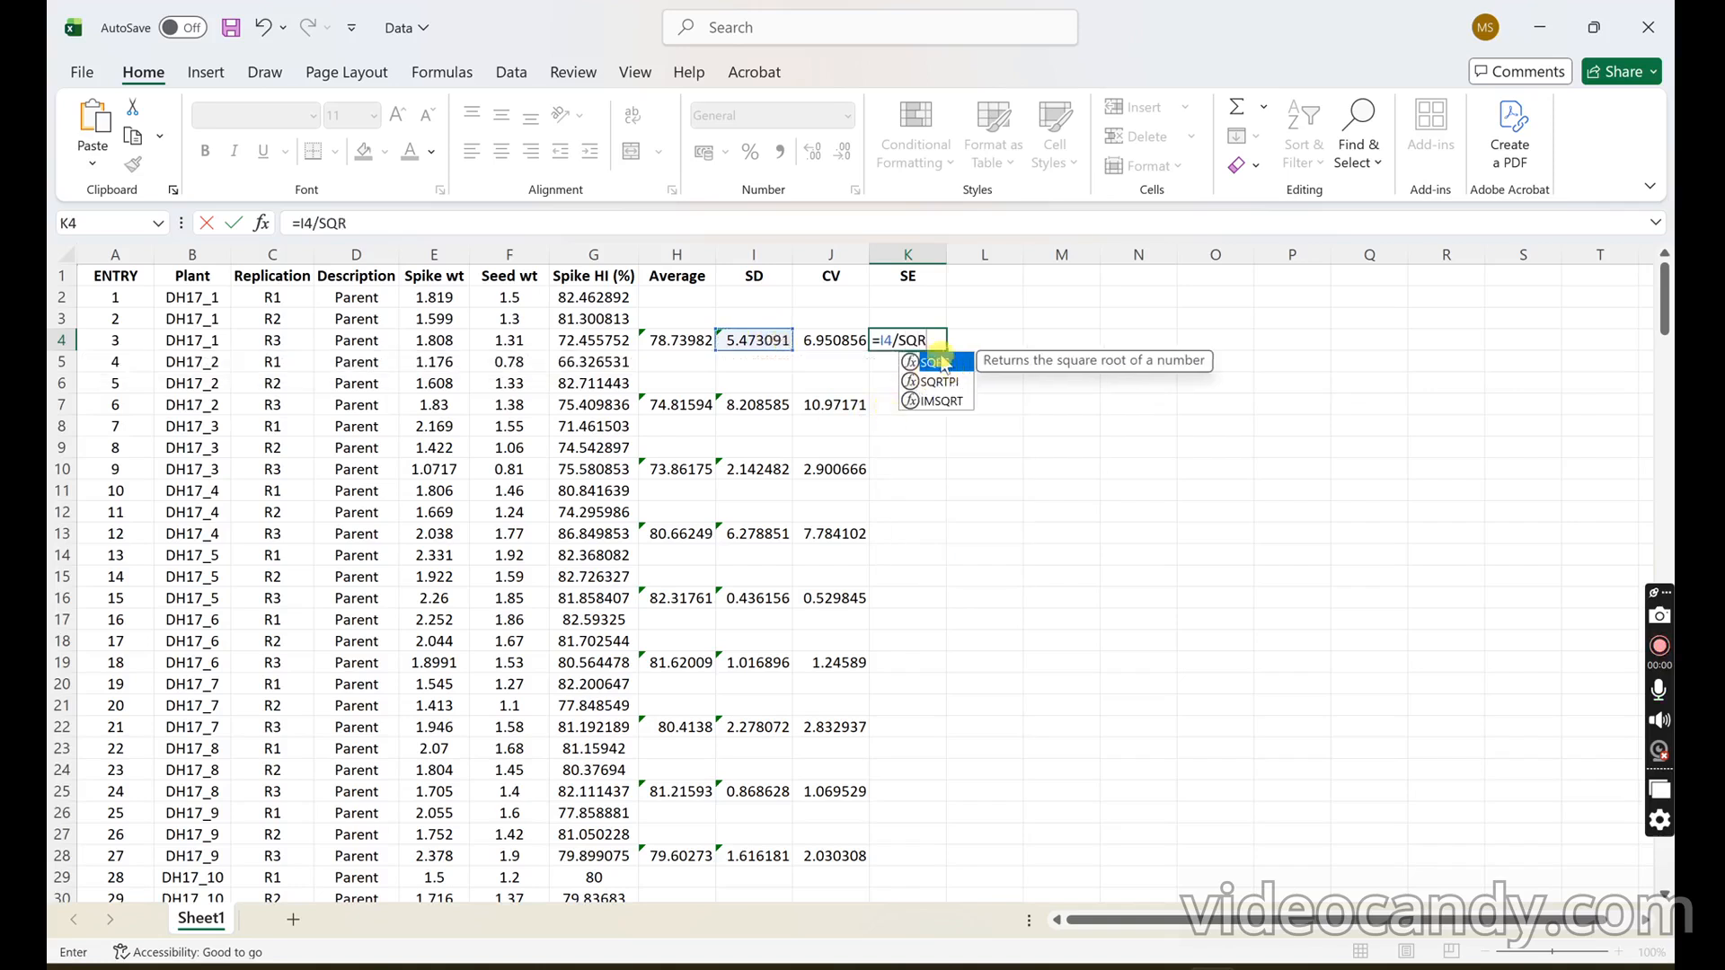
{"action": "double_click", "coordinate": [937, 362]}
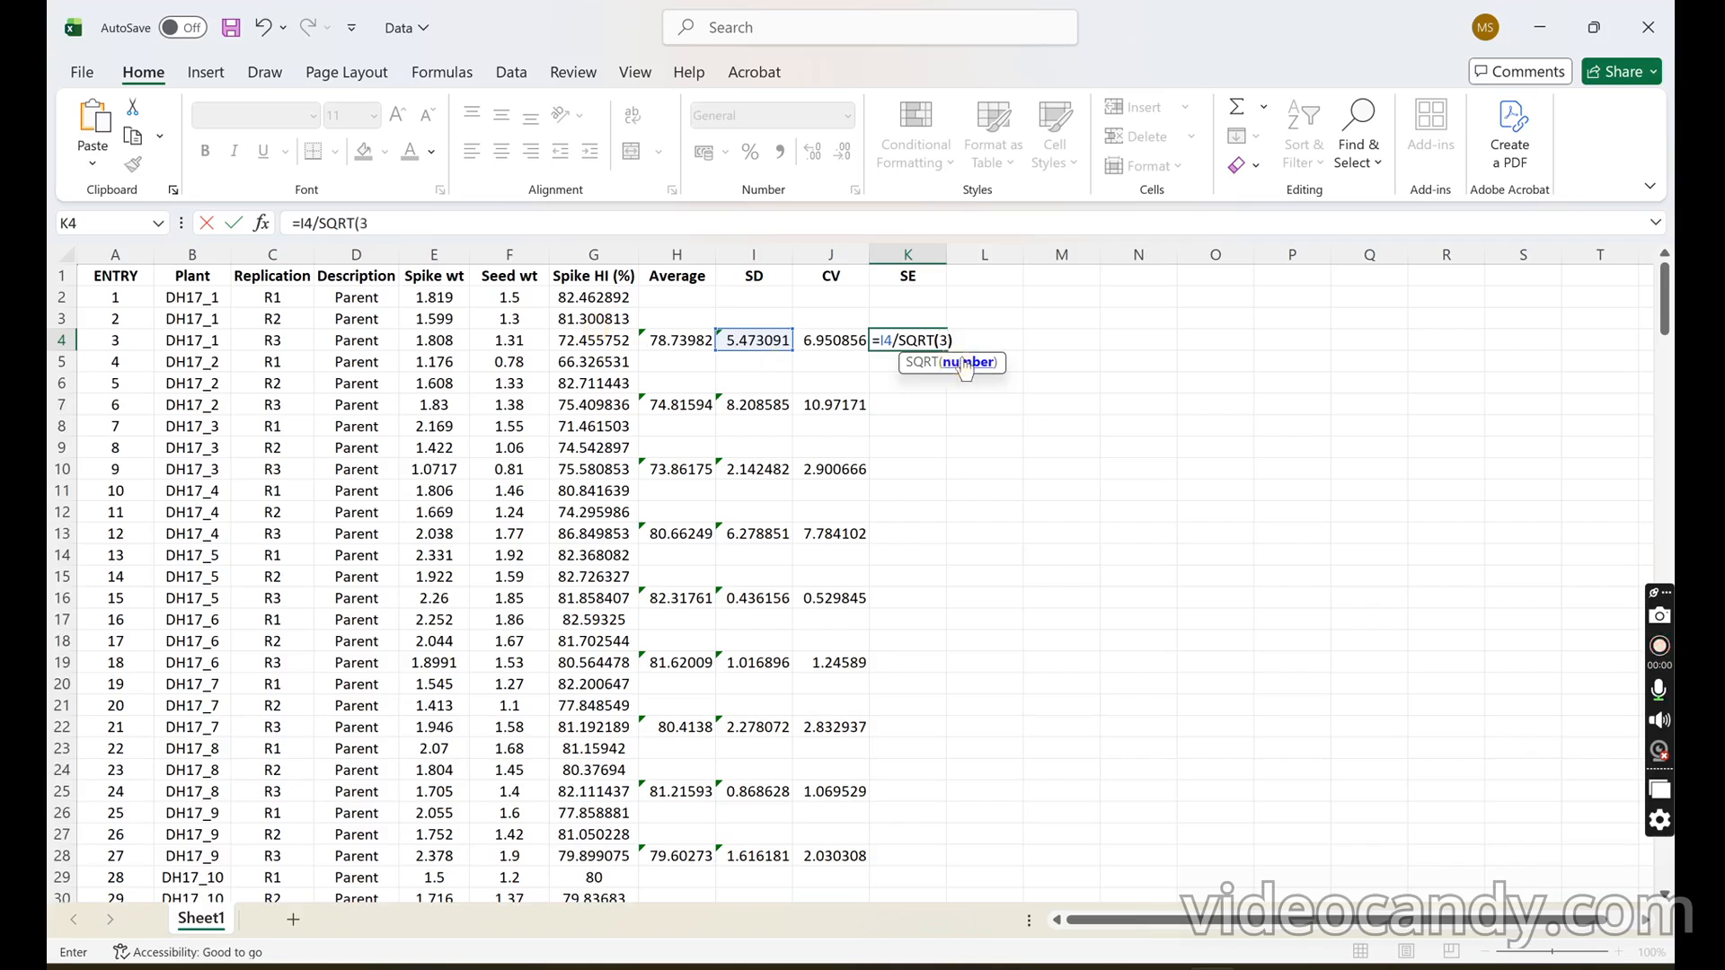
{"action": "type", "text": "3)"}
{"action": "key", "text": "Return"}
- Fill the three-row SE pattern in K2:K4 down to row 247, one formula per plant
{"action": "left_click_drag", "start_coordinate": [902, 300], "coordinate": [898, 865]}
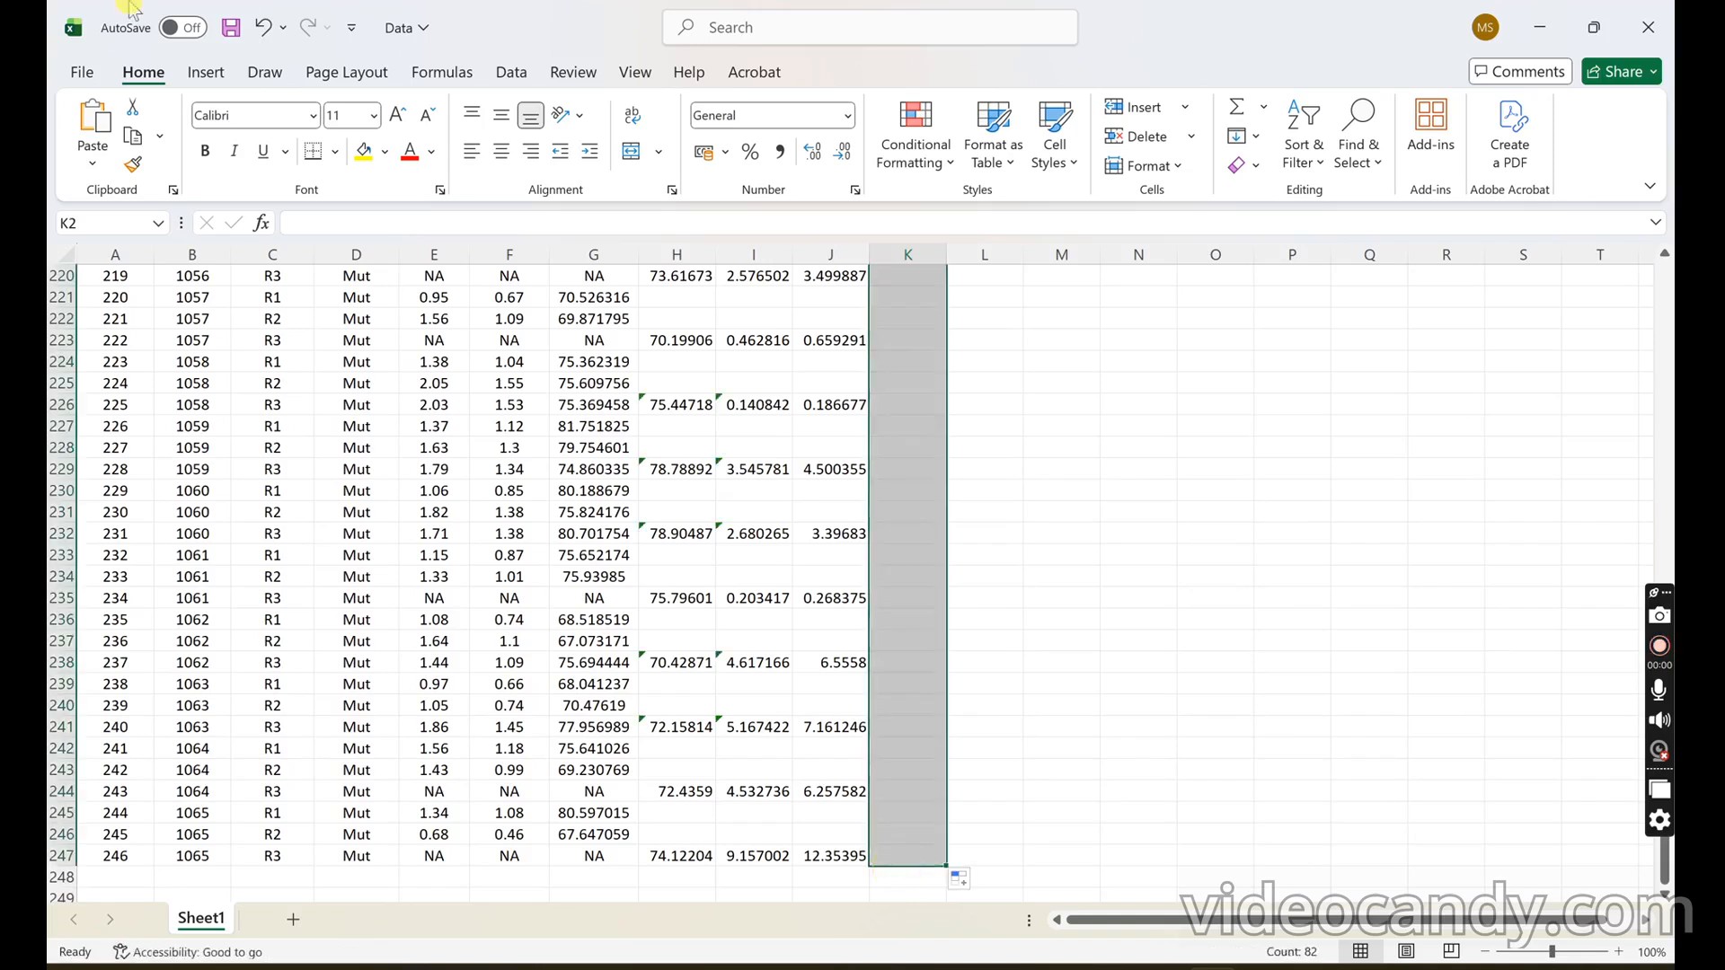
{"action": "scroll", "coordinate": [646, 499], "scroll_direction": "up", "scroll_amount": 20}
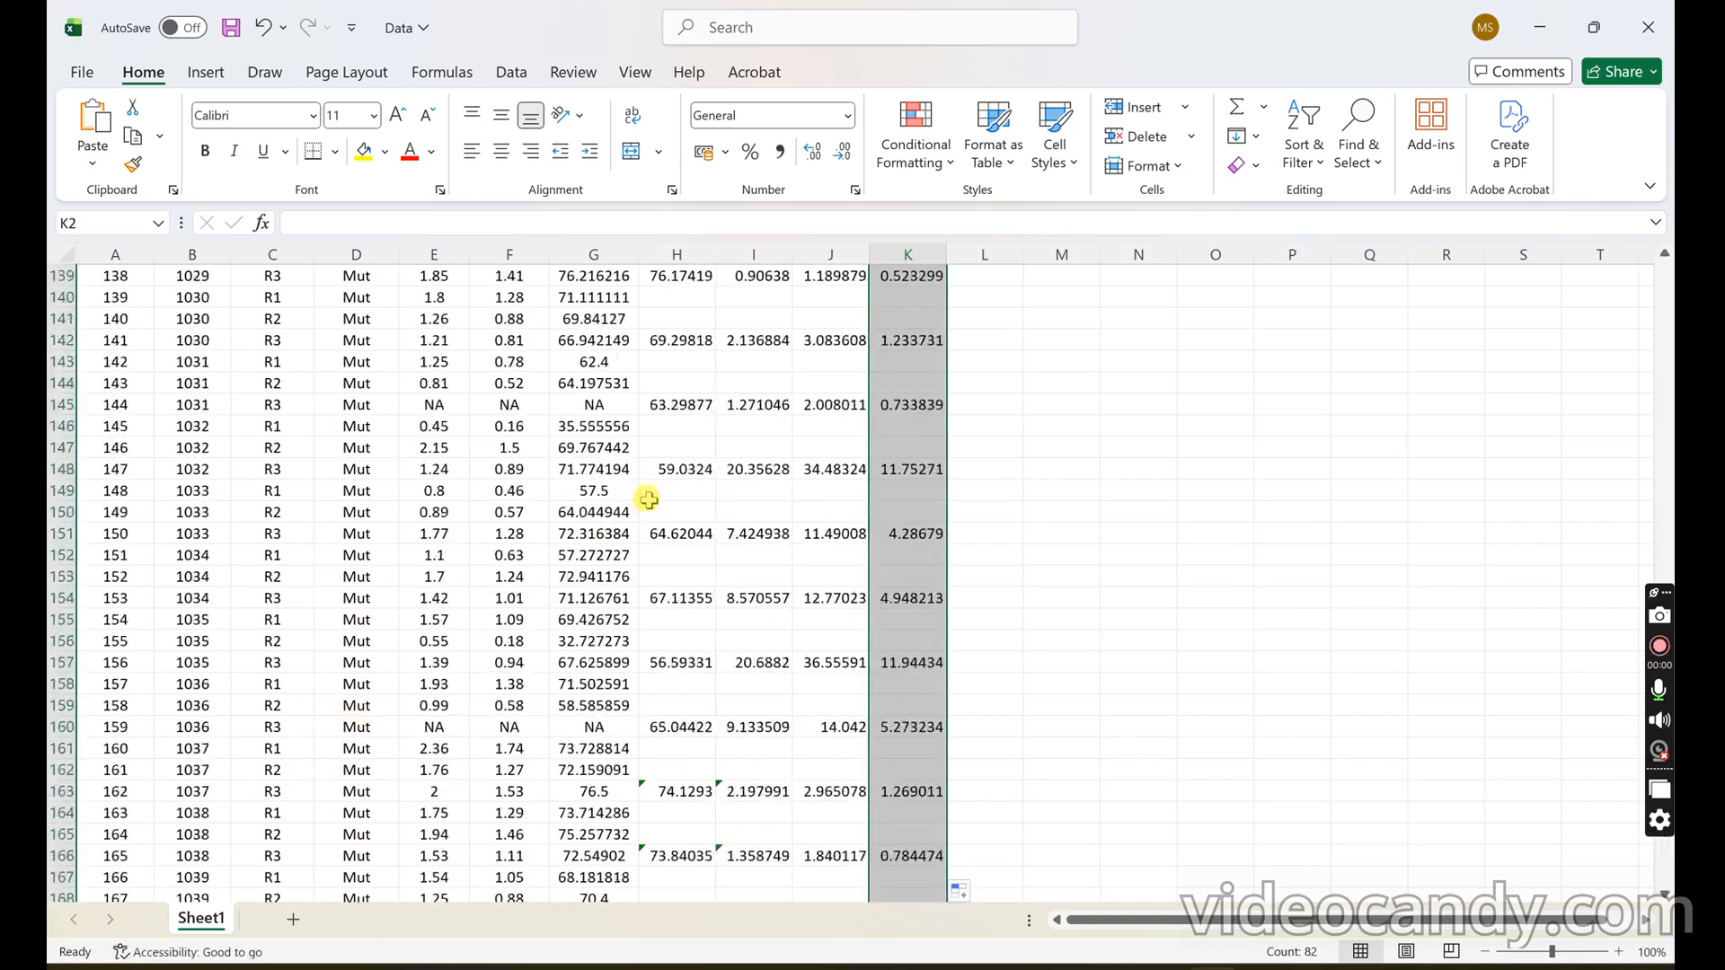
{"action": "scroll", "coordinate": [647, 499], "scroll_direction": "up", "scroll_amount": 20}
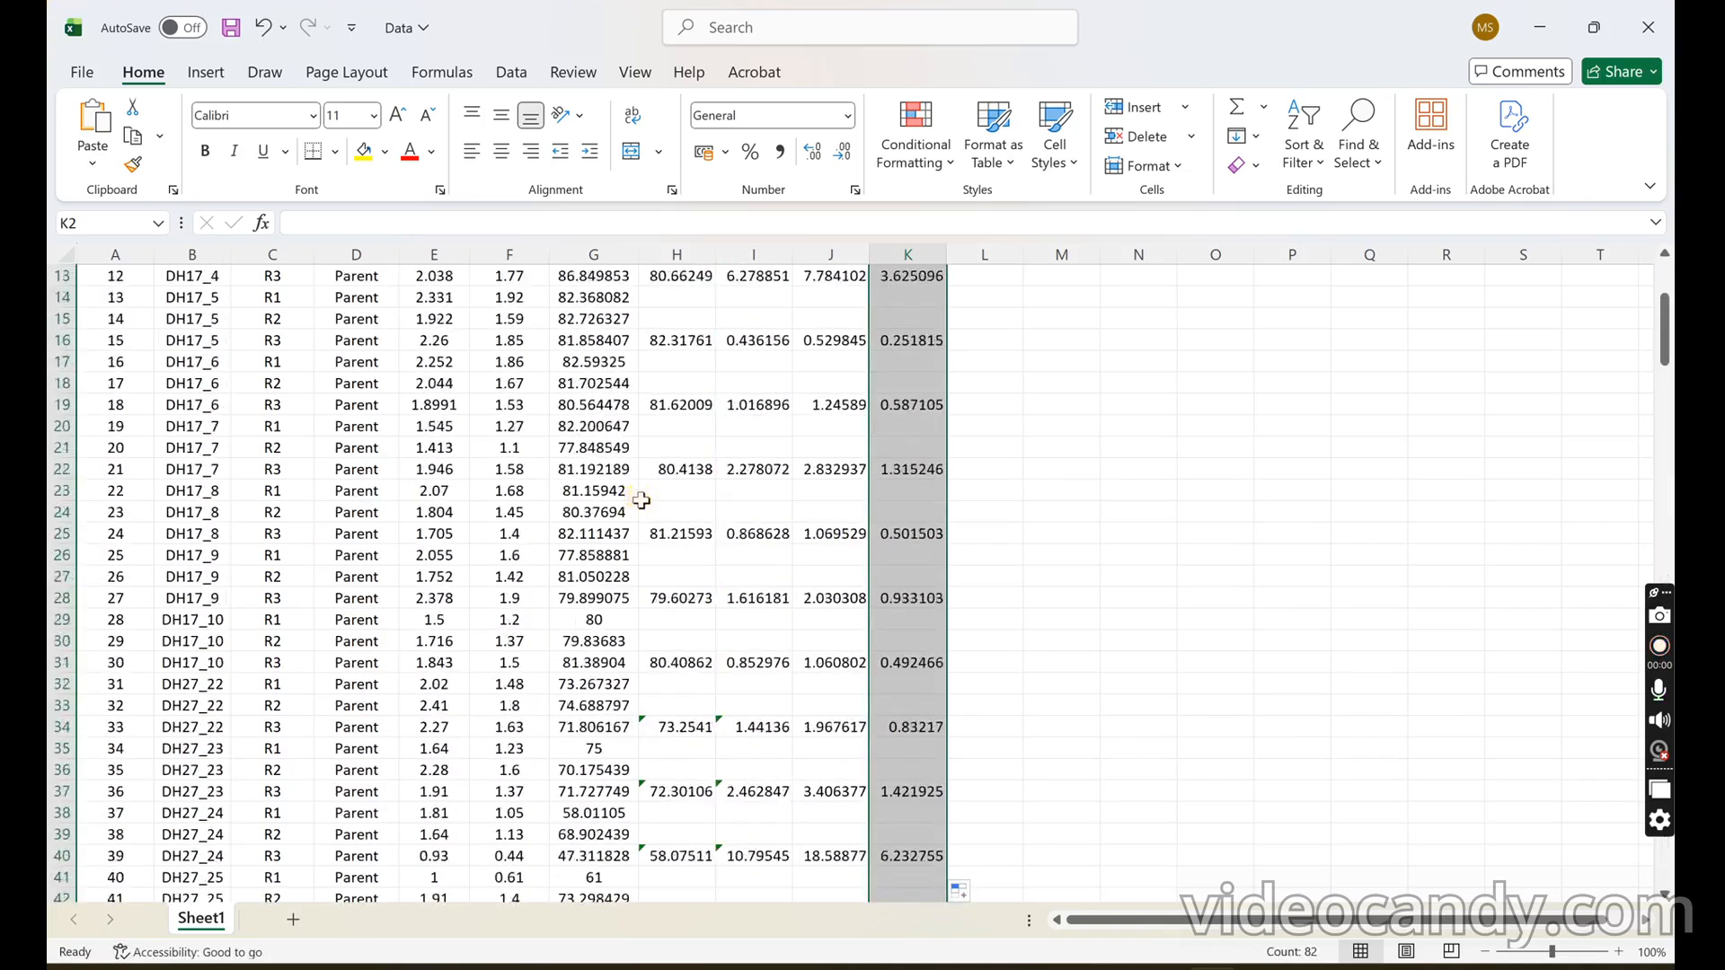
- Copy columns A to K and paste them as values into A1 of a new worksheet
{"action": "left_click_drag", "start_coordinate": [115, 254], "coordinate": [908, 297]}
{"action": "key", "text": "ctrl+c"}
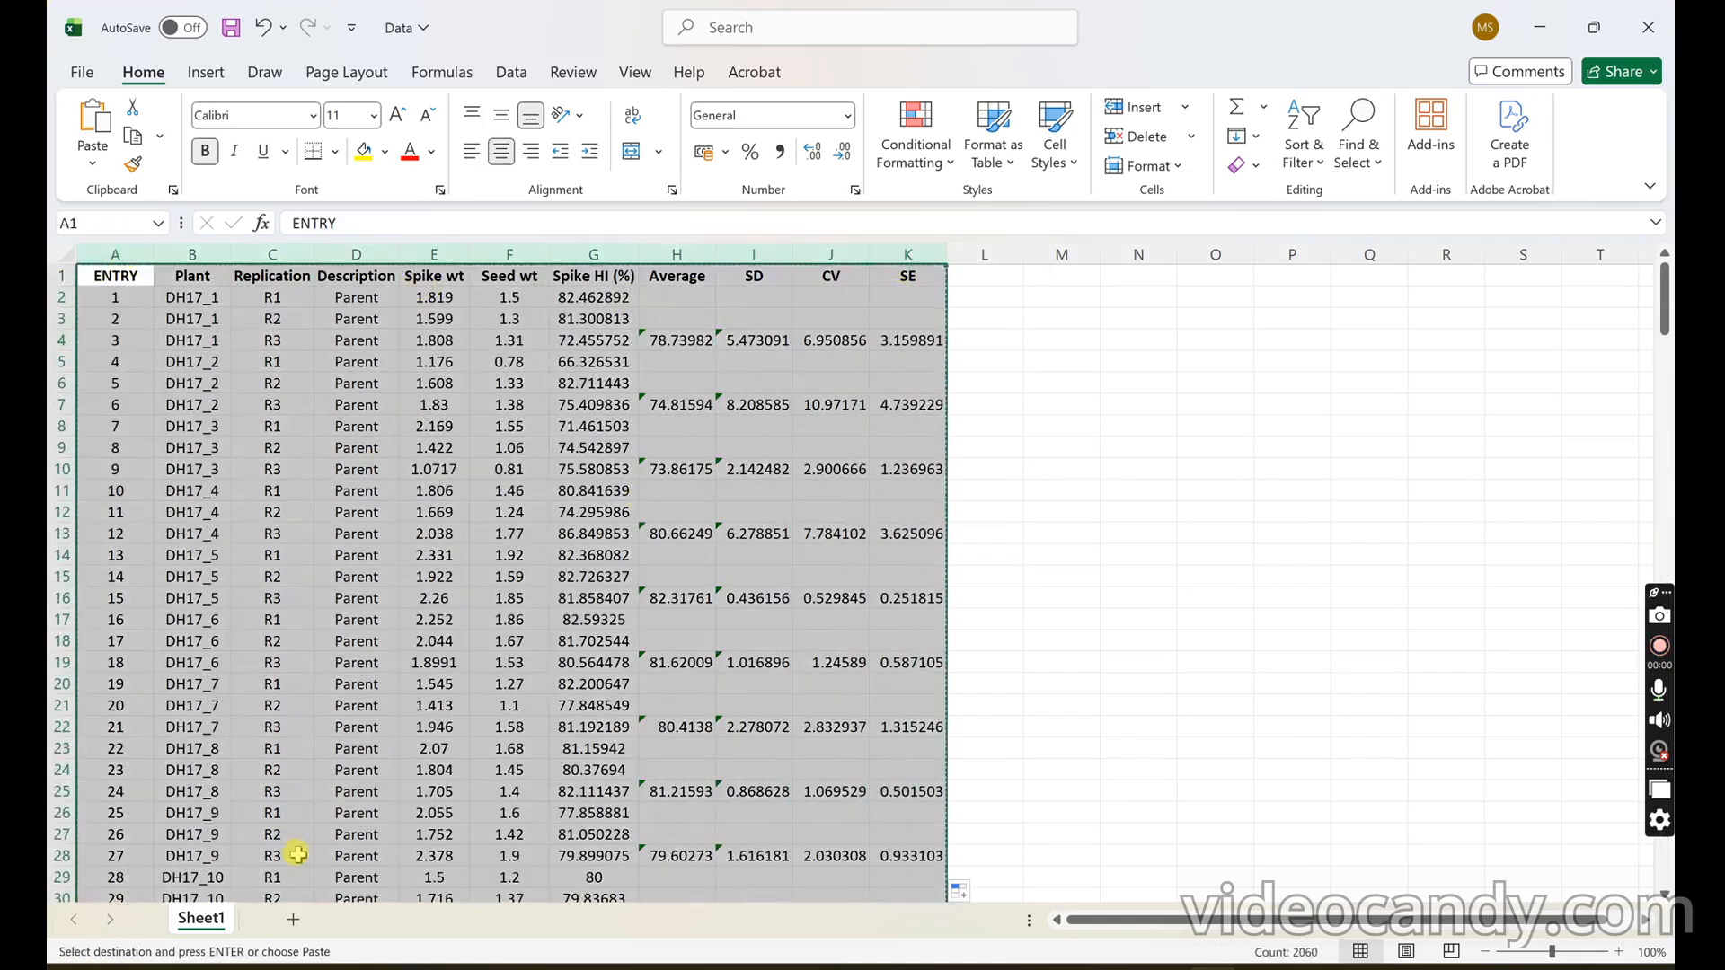
{"action": "left_click", "coordinate": [289, 920]}
{"action": "right_click", "coordinate": [123, 274]}
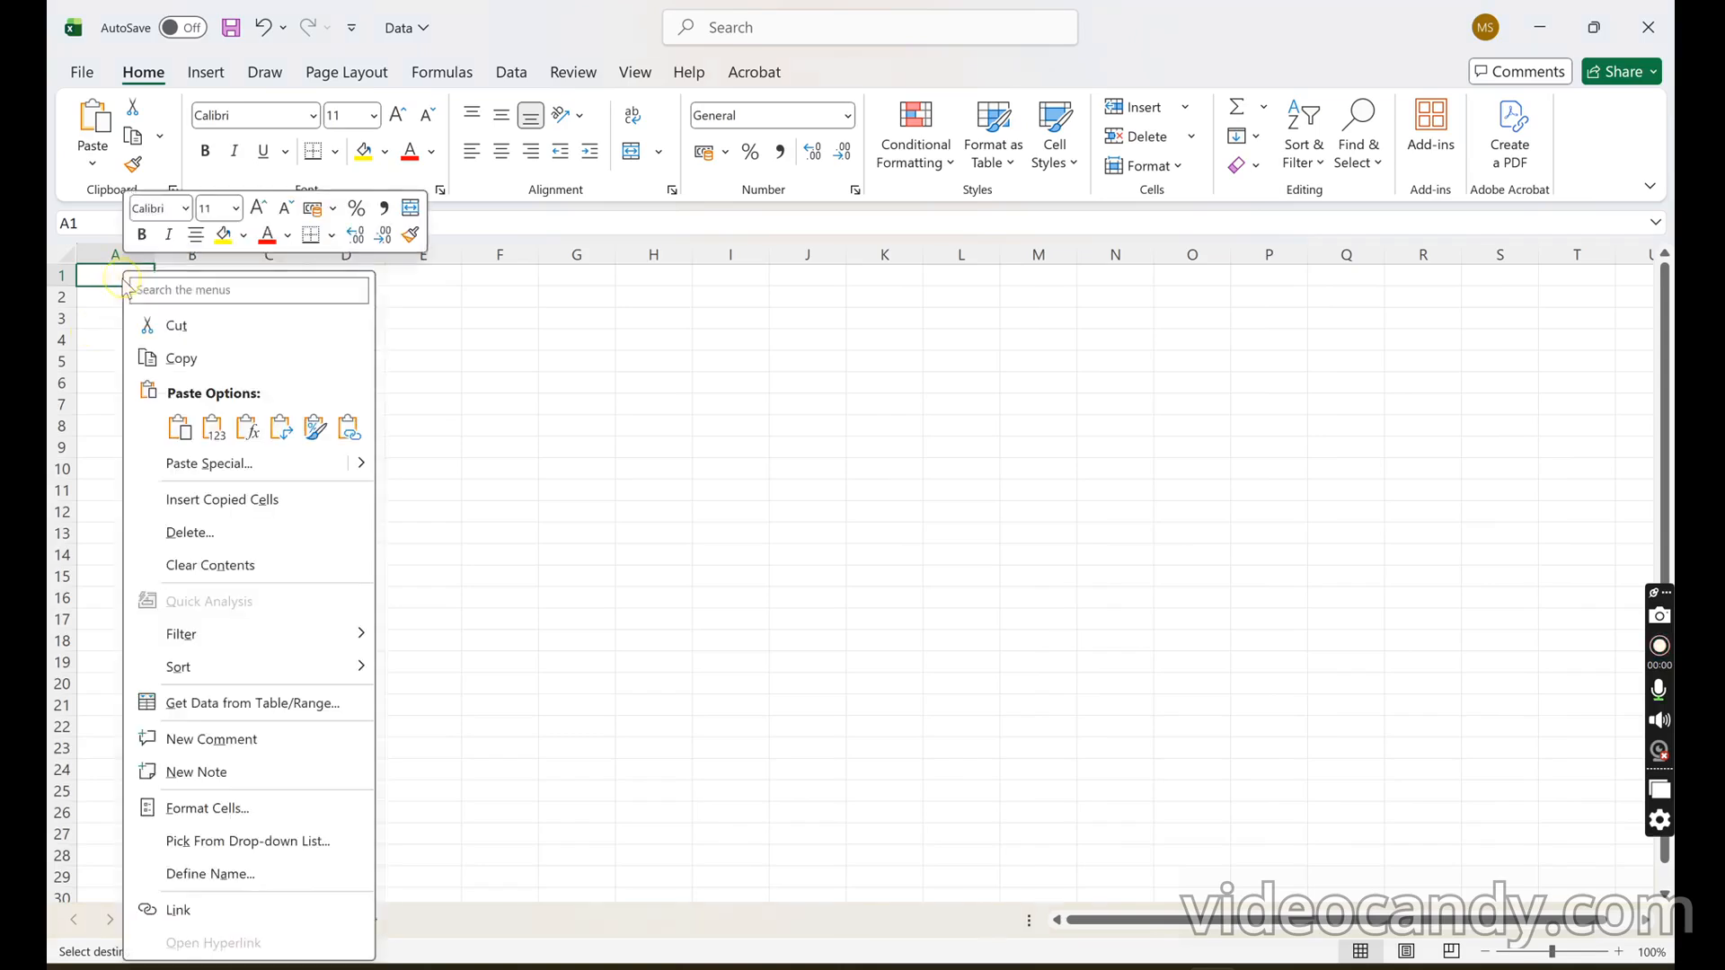
{"action": "left_click", "coordinate": [211, 427]}
{"action": "left_click", "coordinate": [804, 405]}
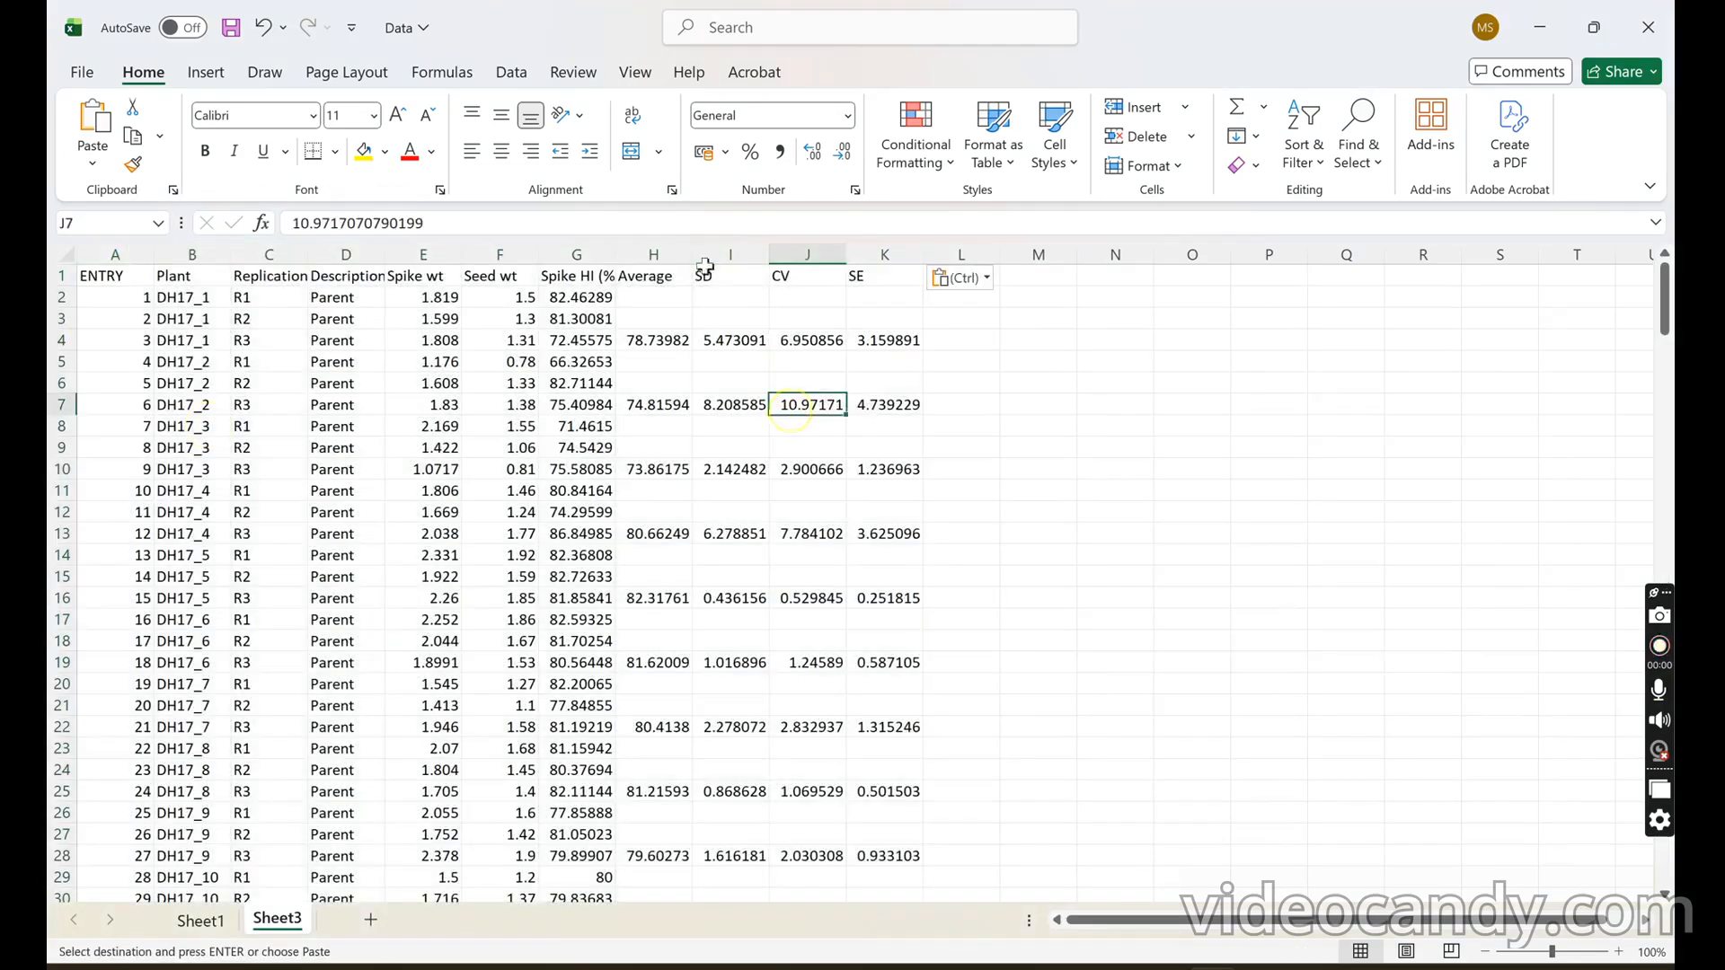
- Sort the pasted table by the Average column in ascending order, expanding the selection to all columns
{"action": "left_click", "coordinate": [654, 255]}
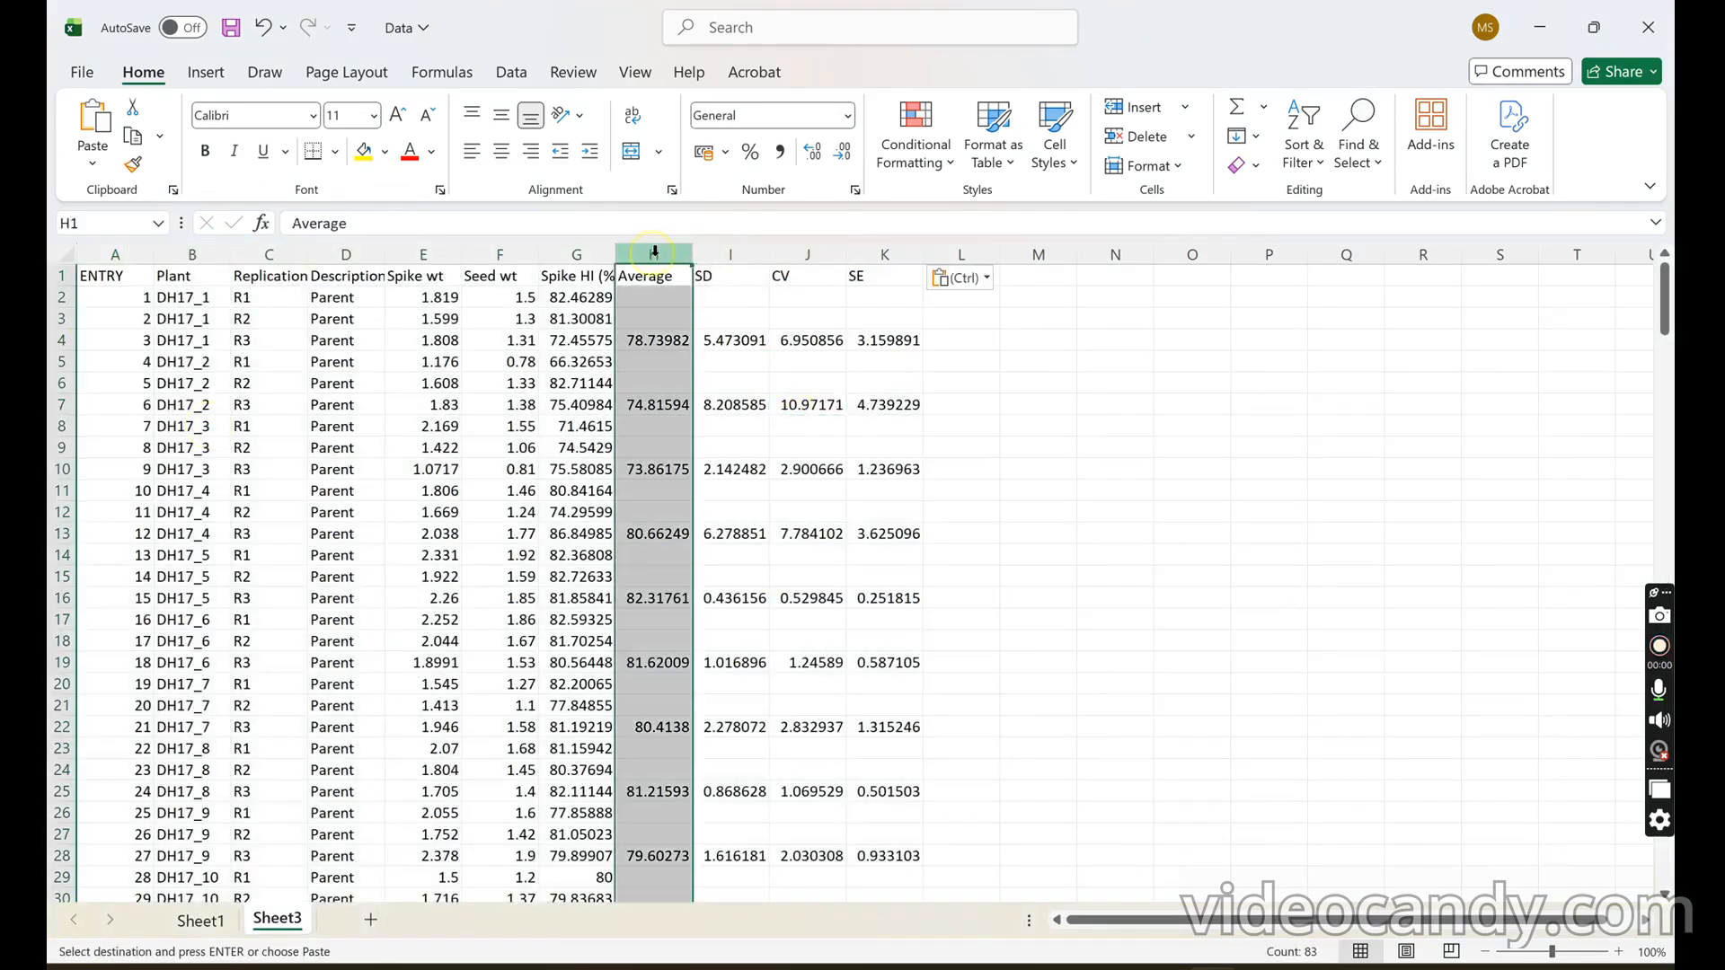
{"action": "left_click", "coordinate": [1302, 151]}
{"action": "left_click", "coordinate": [1367, 197]}
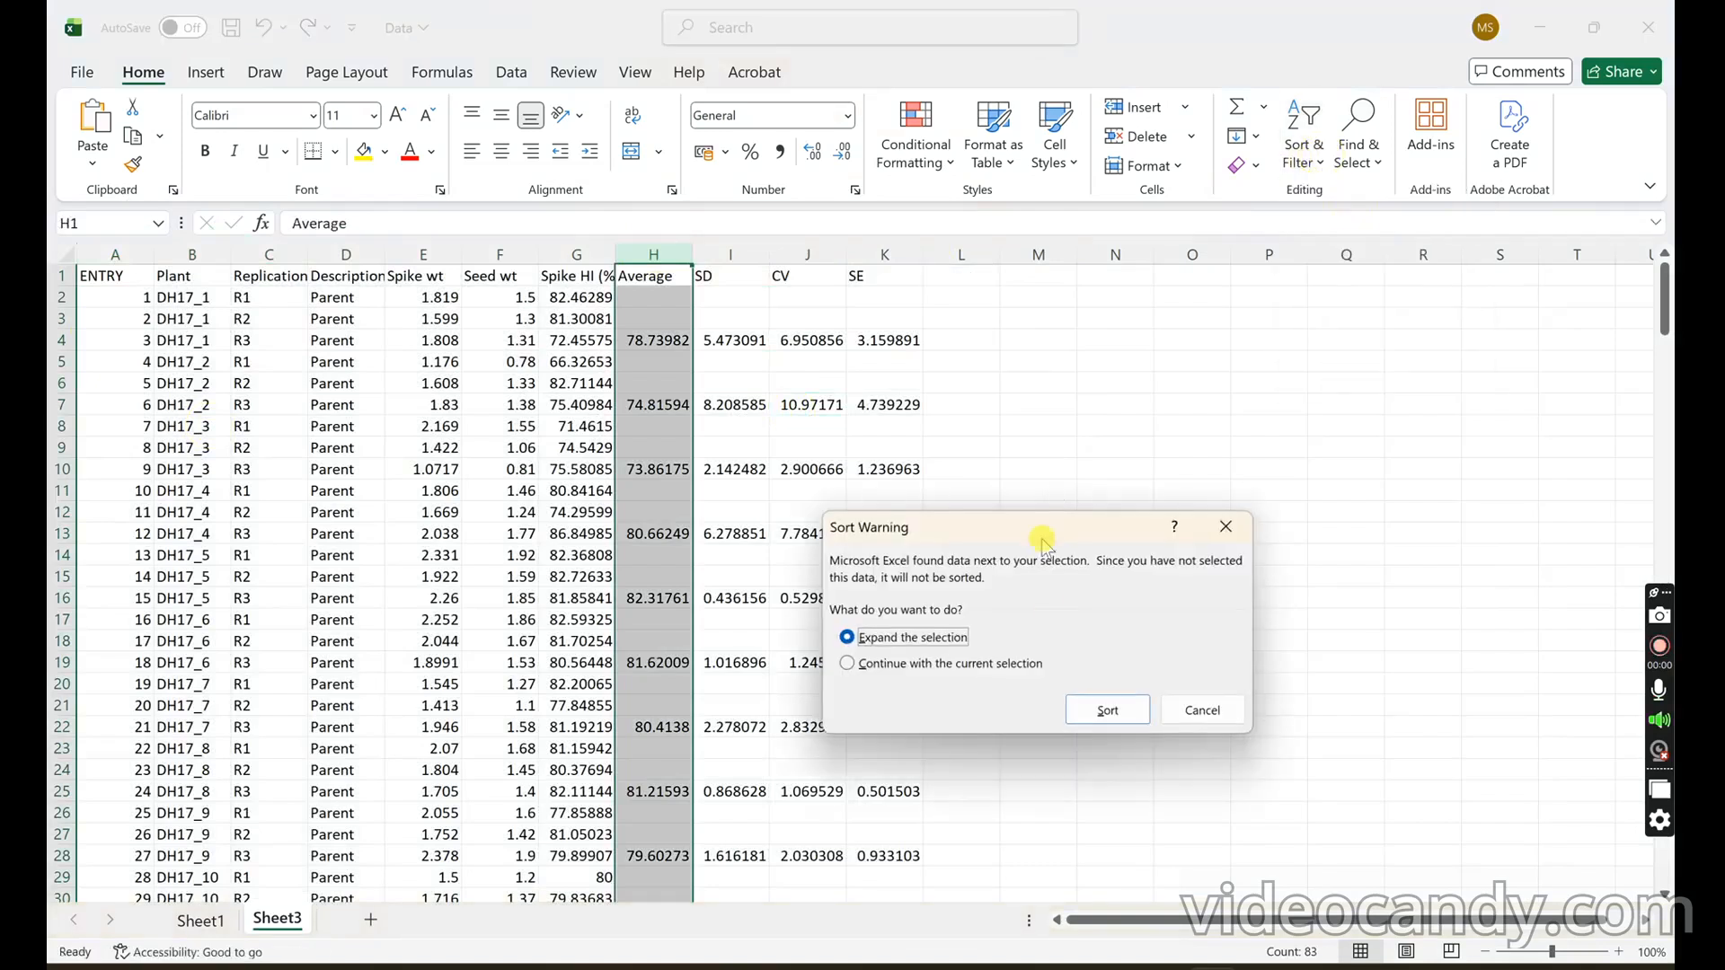
{"action": "left_click", "coordinate": [1071, 703]}
- Clear the rows without an average, from row 83 to the end of the data
{"action": "scroll", "coordinate": [943, 720], "scroll_direction": "down", "scroll_amount": 20}
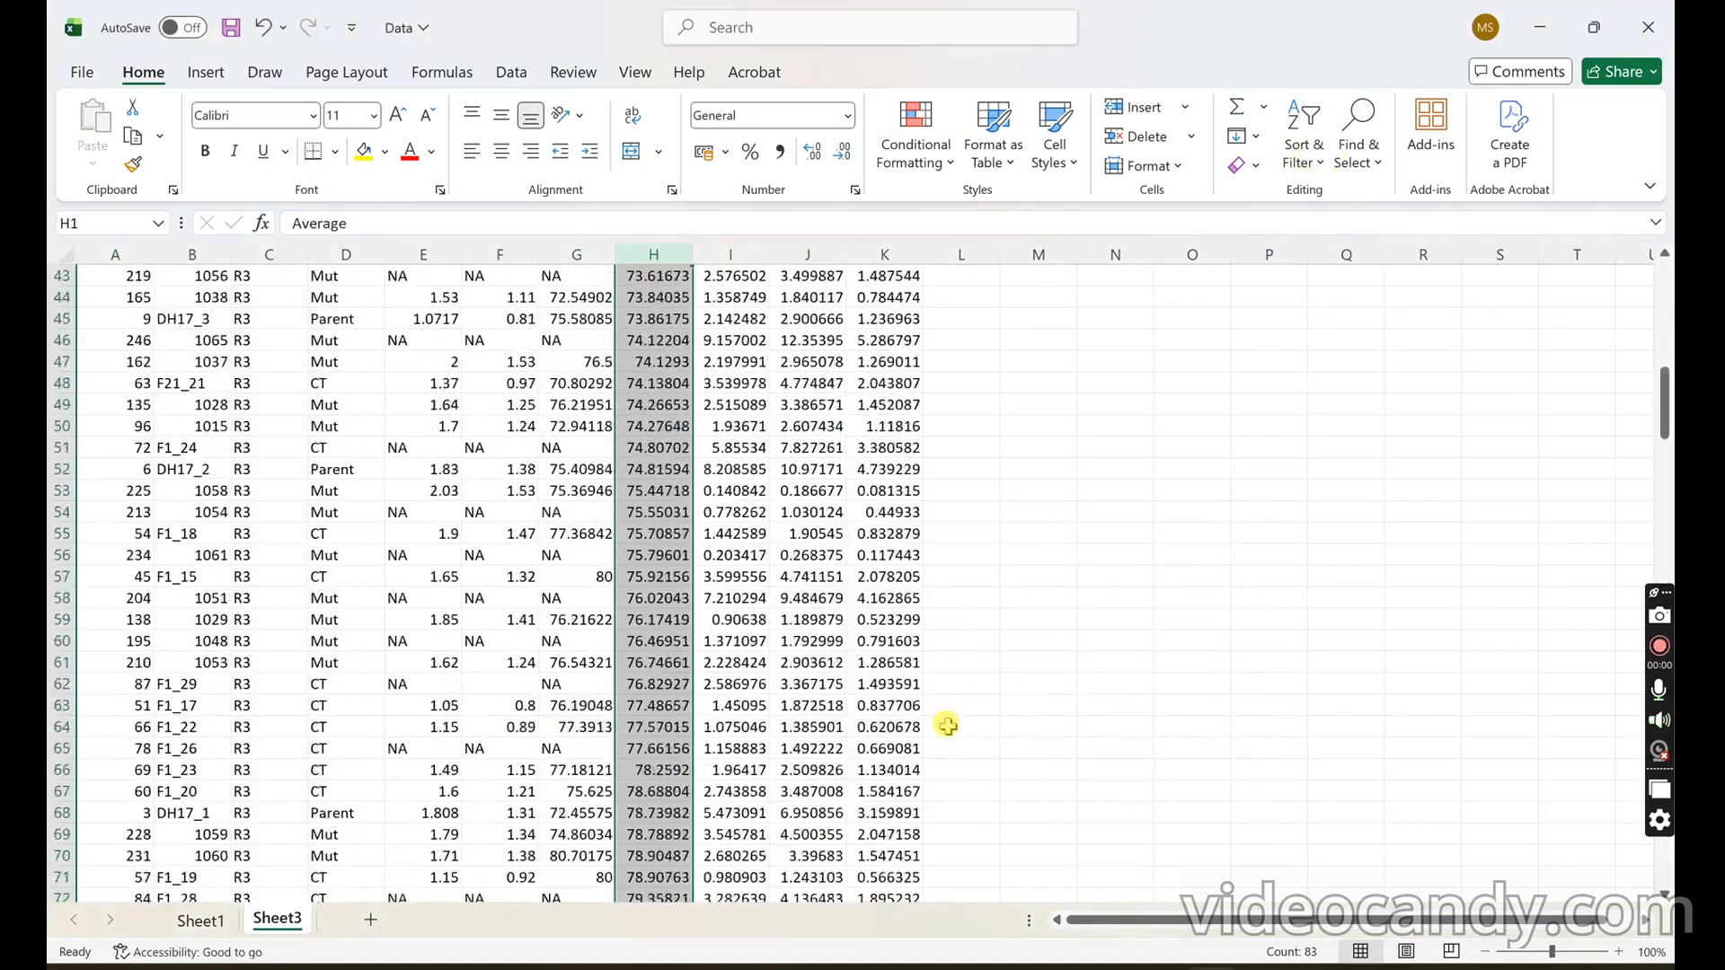
{"action": "left_click", "coordinate": [405, 740]}
{"action": "left_click_drag", "start_coordinate": [61, 684], "coordinate": [78, 900]}
{"action": "key", "text": "Delete"}
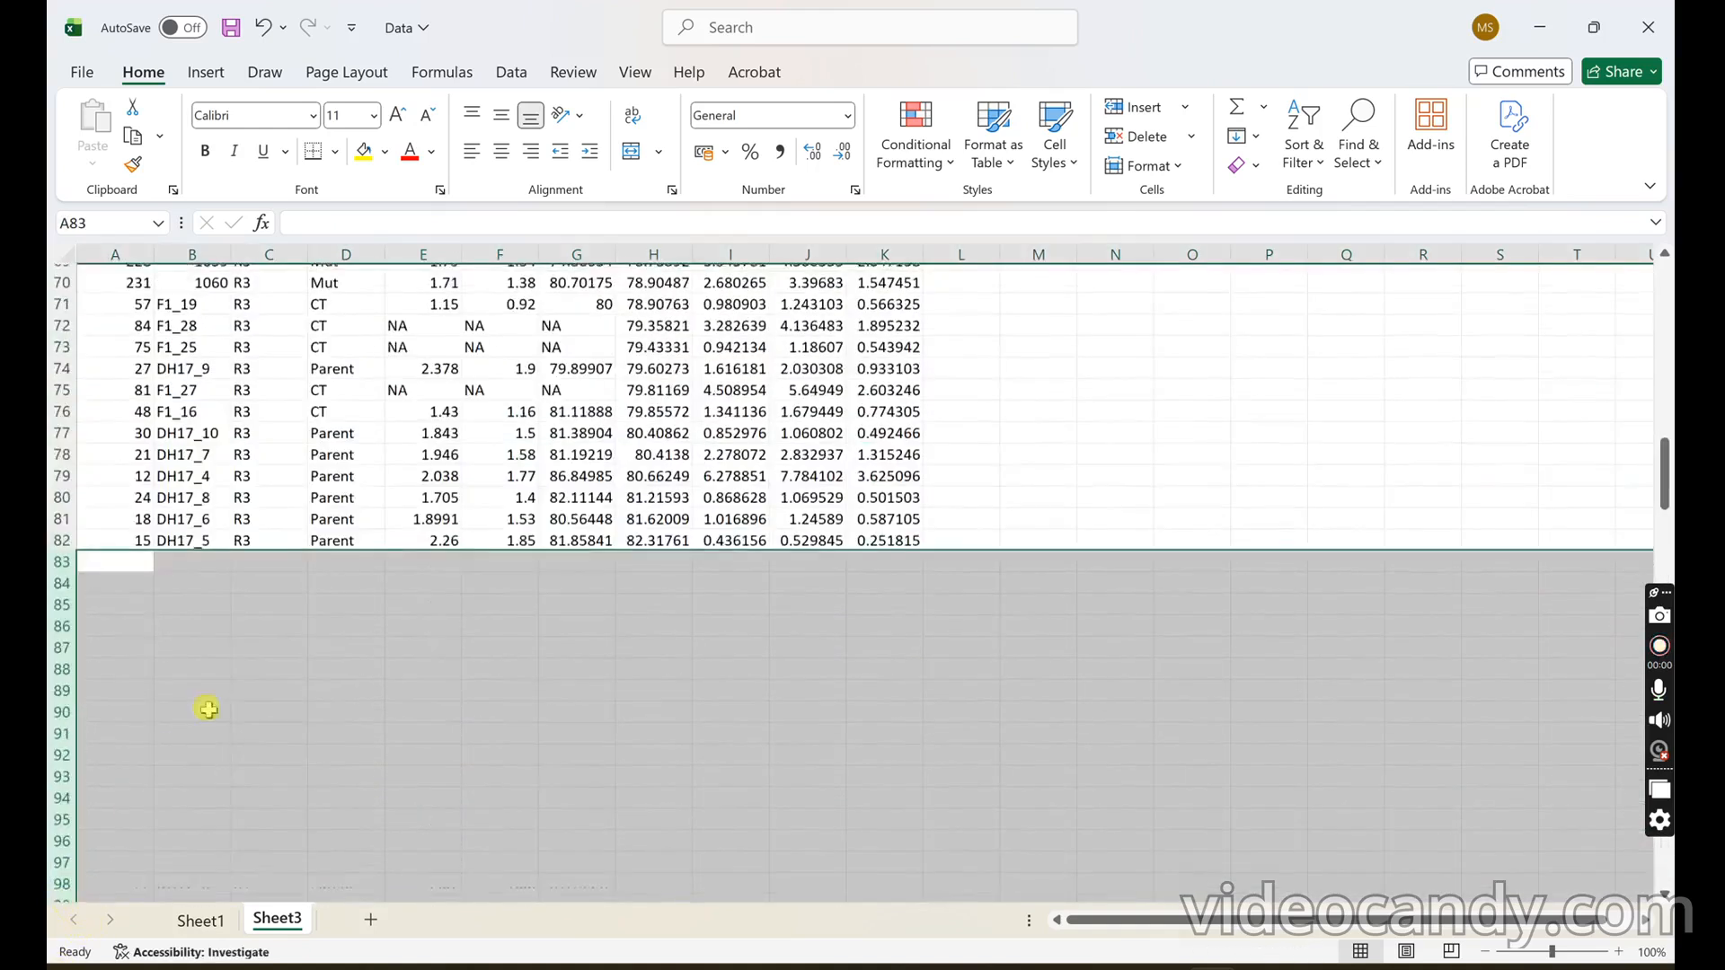
{"action": "scroll", "coordinate": [241, 642], "scroll_direction": "up", "scroll_amount": 16}
{"action": "scroll", "coordinate": [247, 614], "scroll_direction": "up", "scroll_amount": 7}
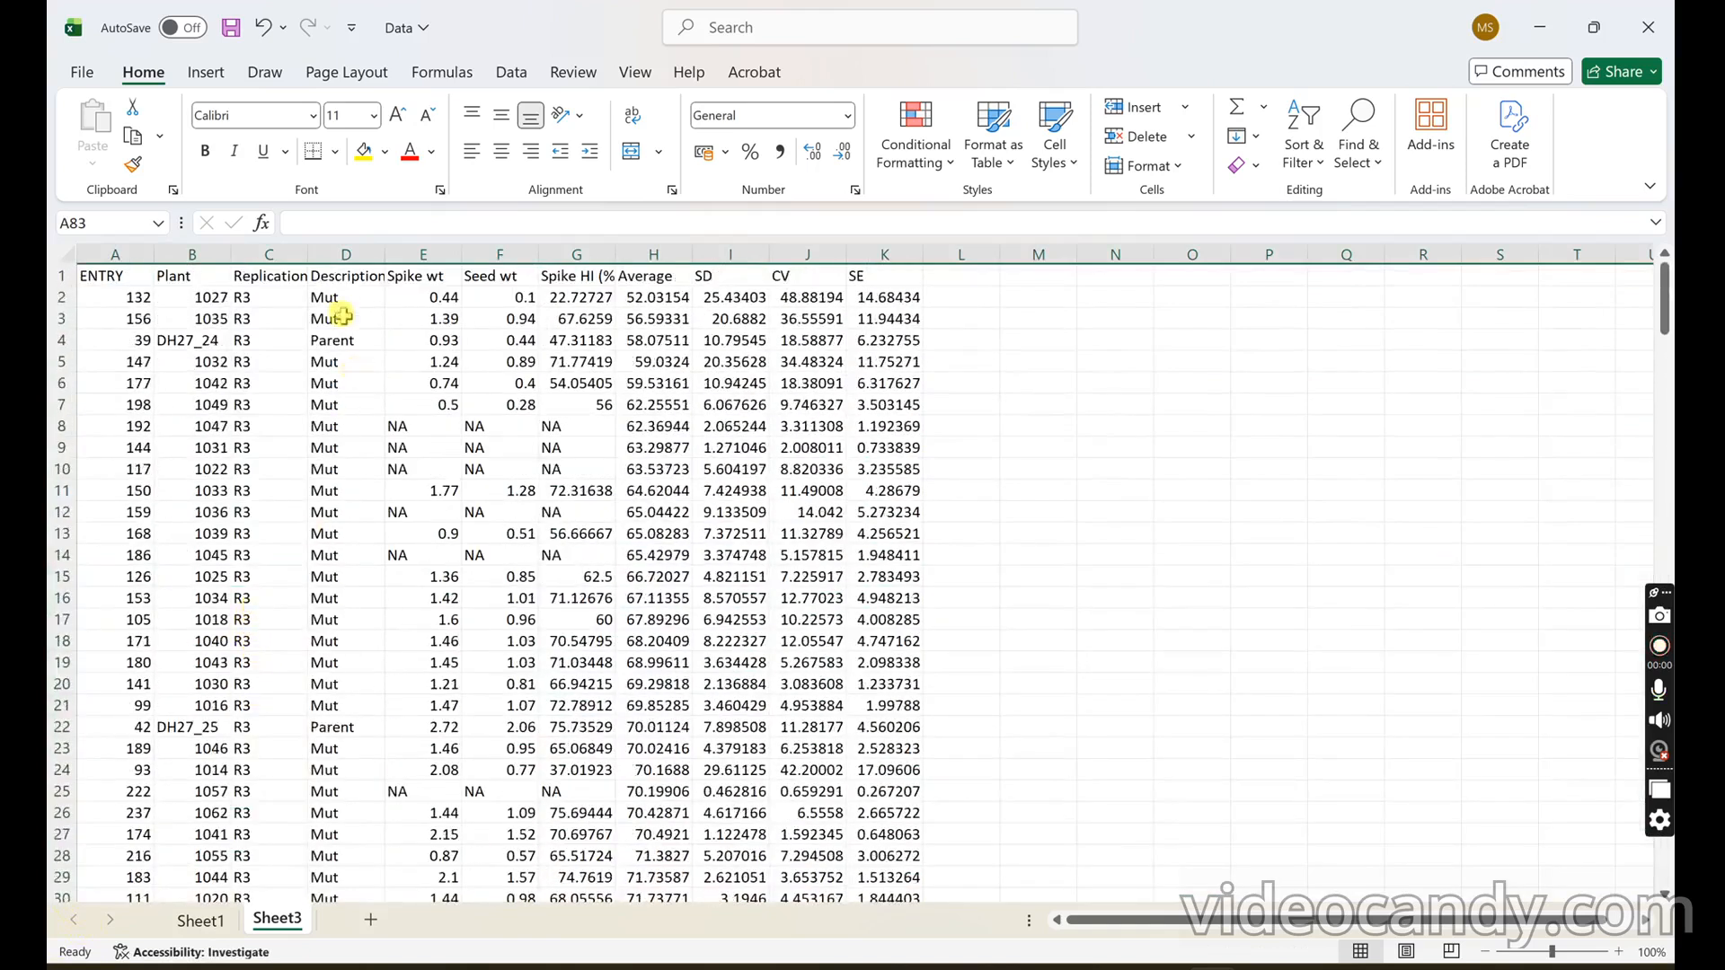
- Sort the remaining rows by the Plant column in ascending order, expanding the selection to all columns
{"action": "left_click", "coordinate": [191, 255]}
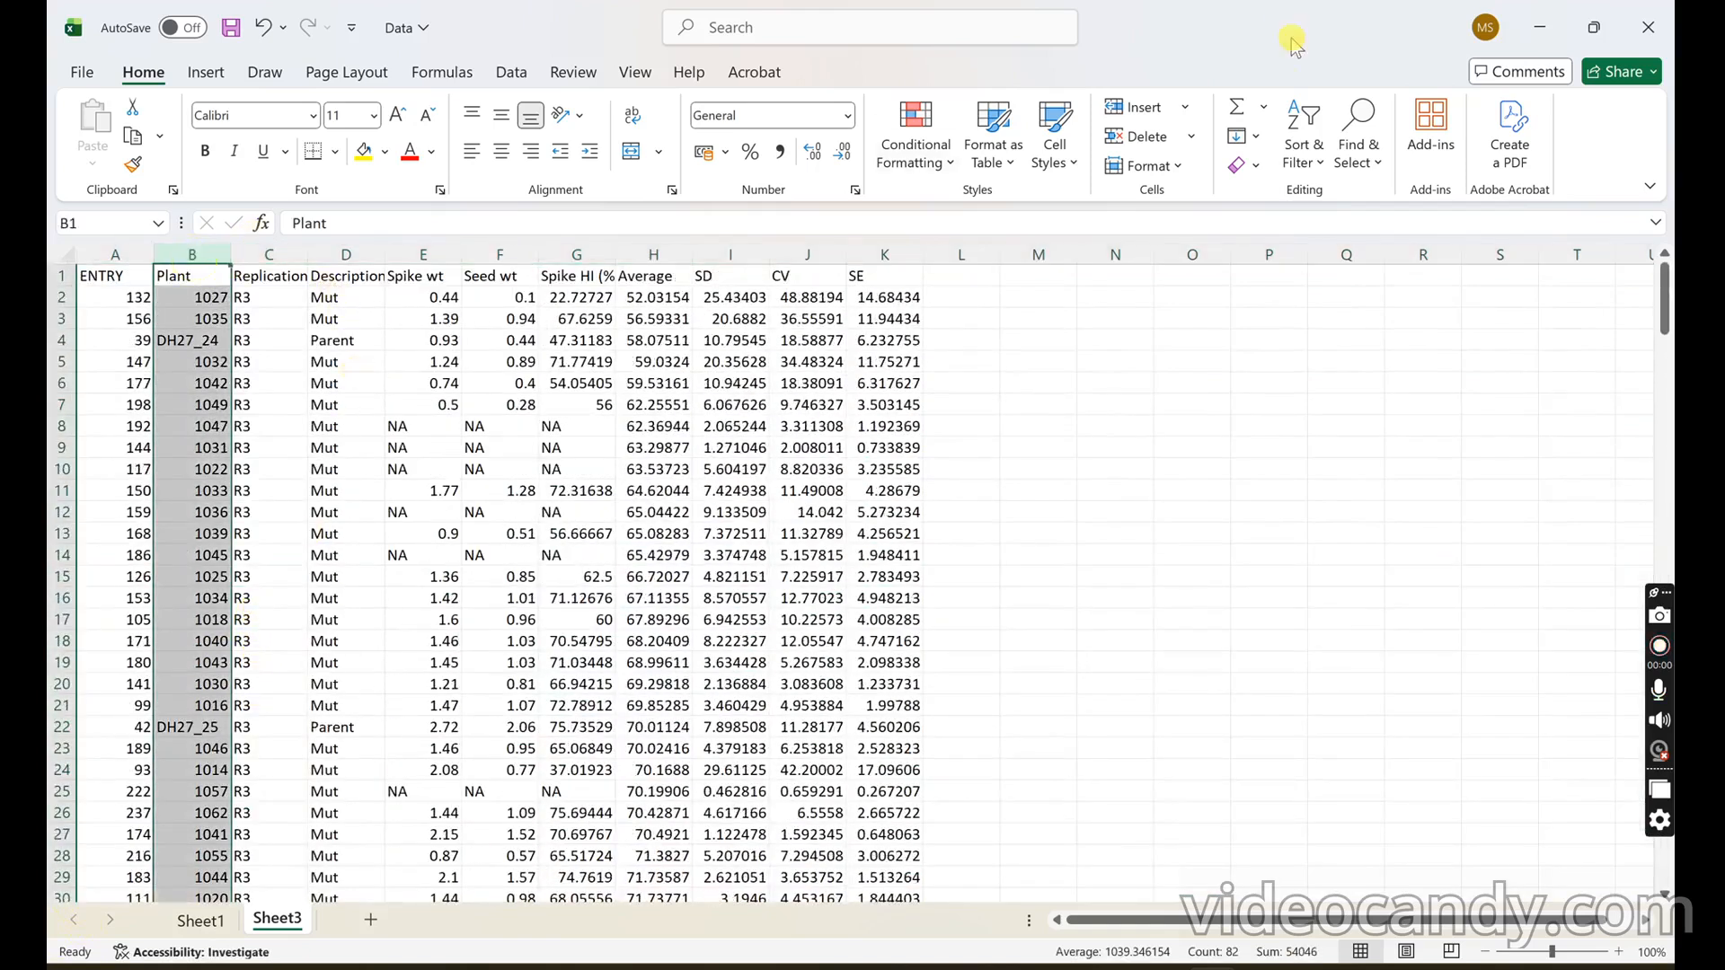
{"action": "left_click", "coordinate": [1304, 135]}
{"action": "left_click", "coordinate": [1348, 196]}
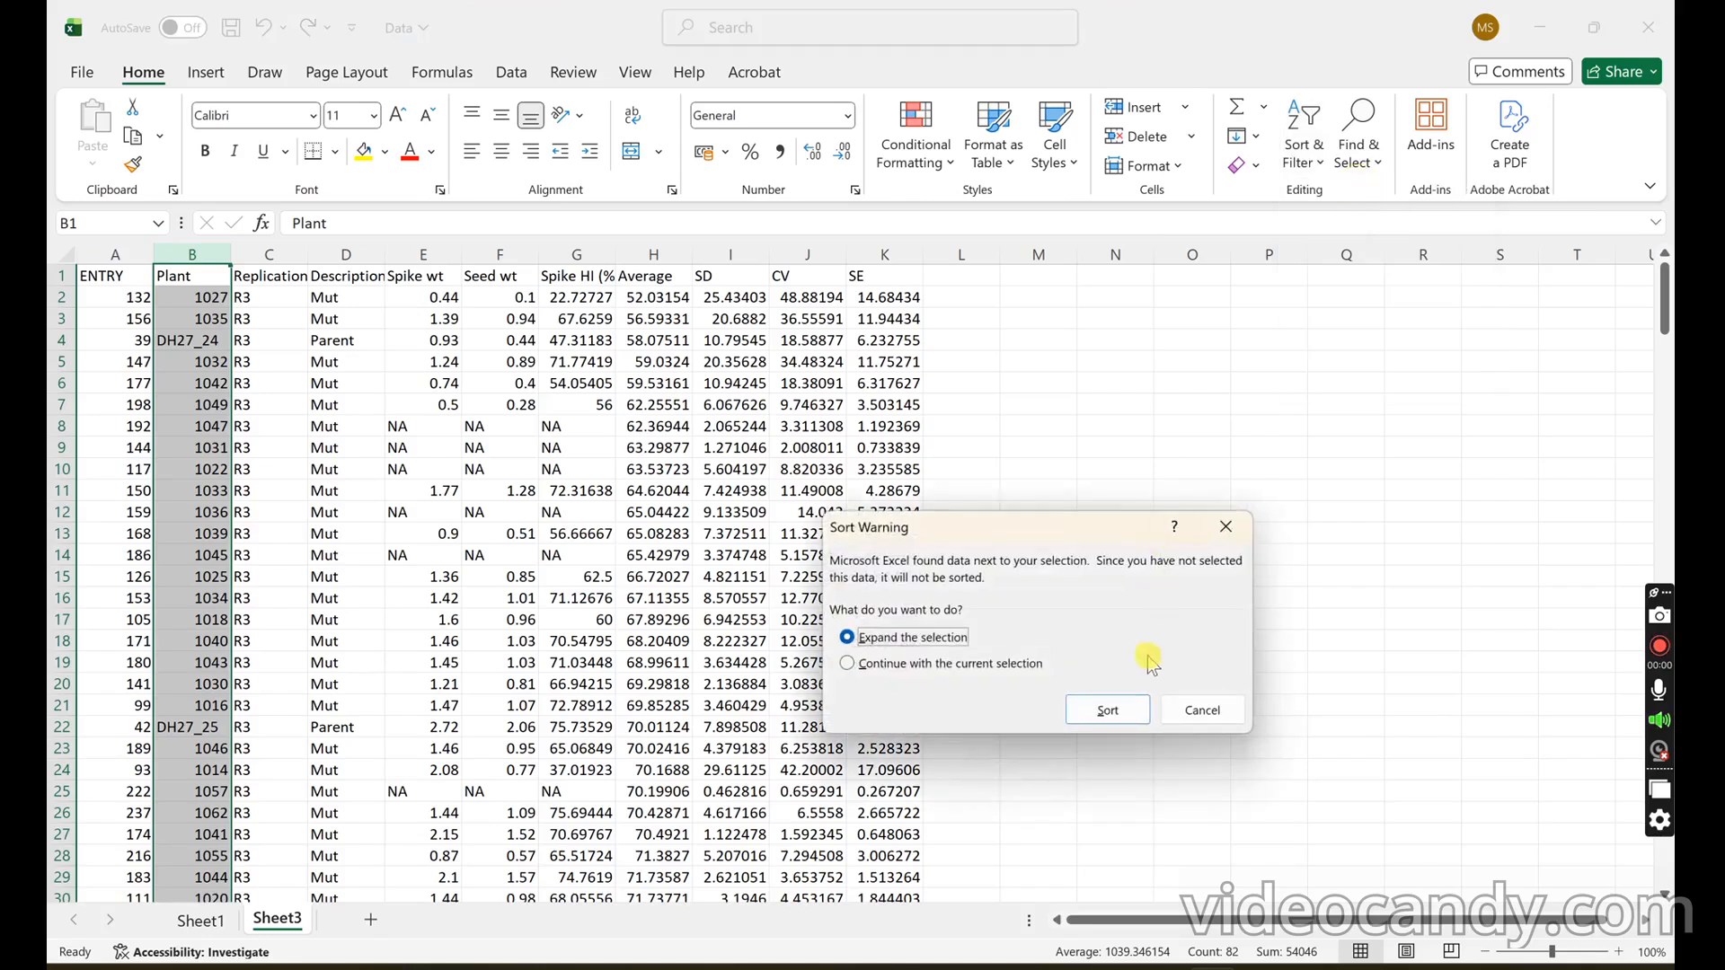
{"action": "left_click", "coordinate": [1110, 707]}
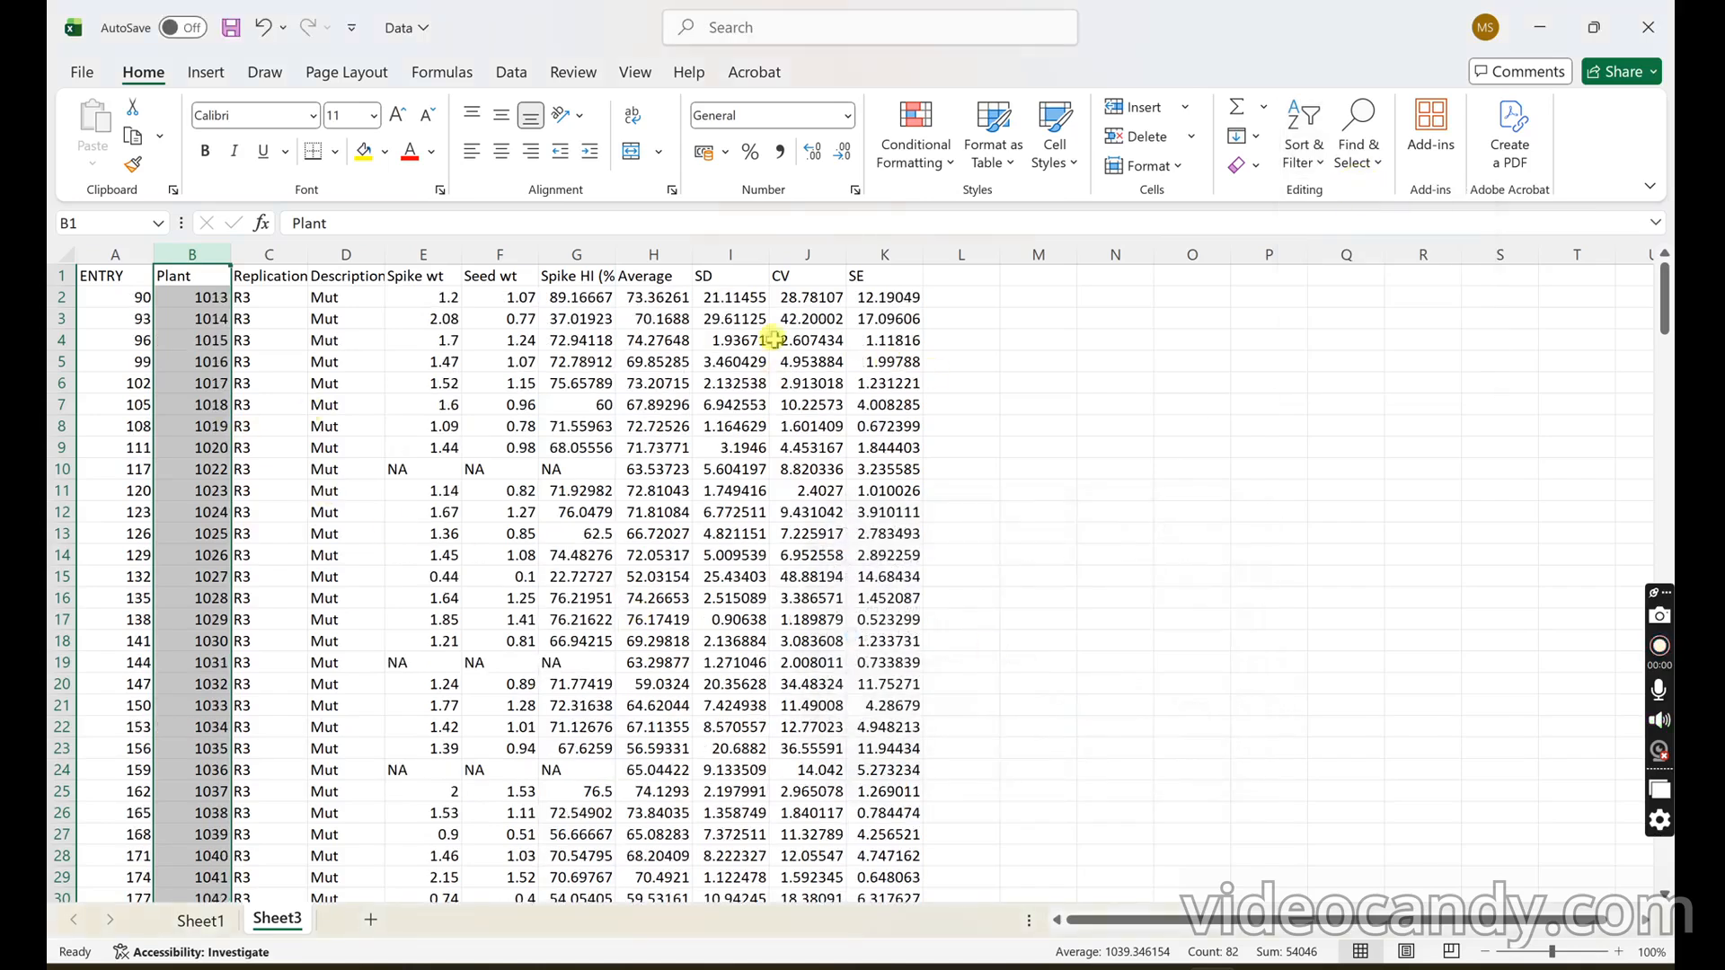
- Delete the Spike wt, Seed wt and Spike HI (%) columns from the values-only sheet
{"action": "left_click", "coordinate": [575, 252]}
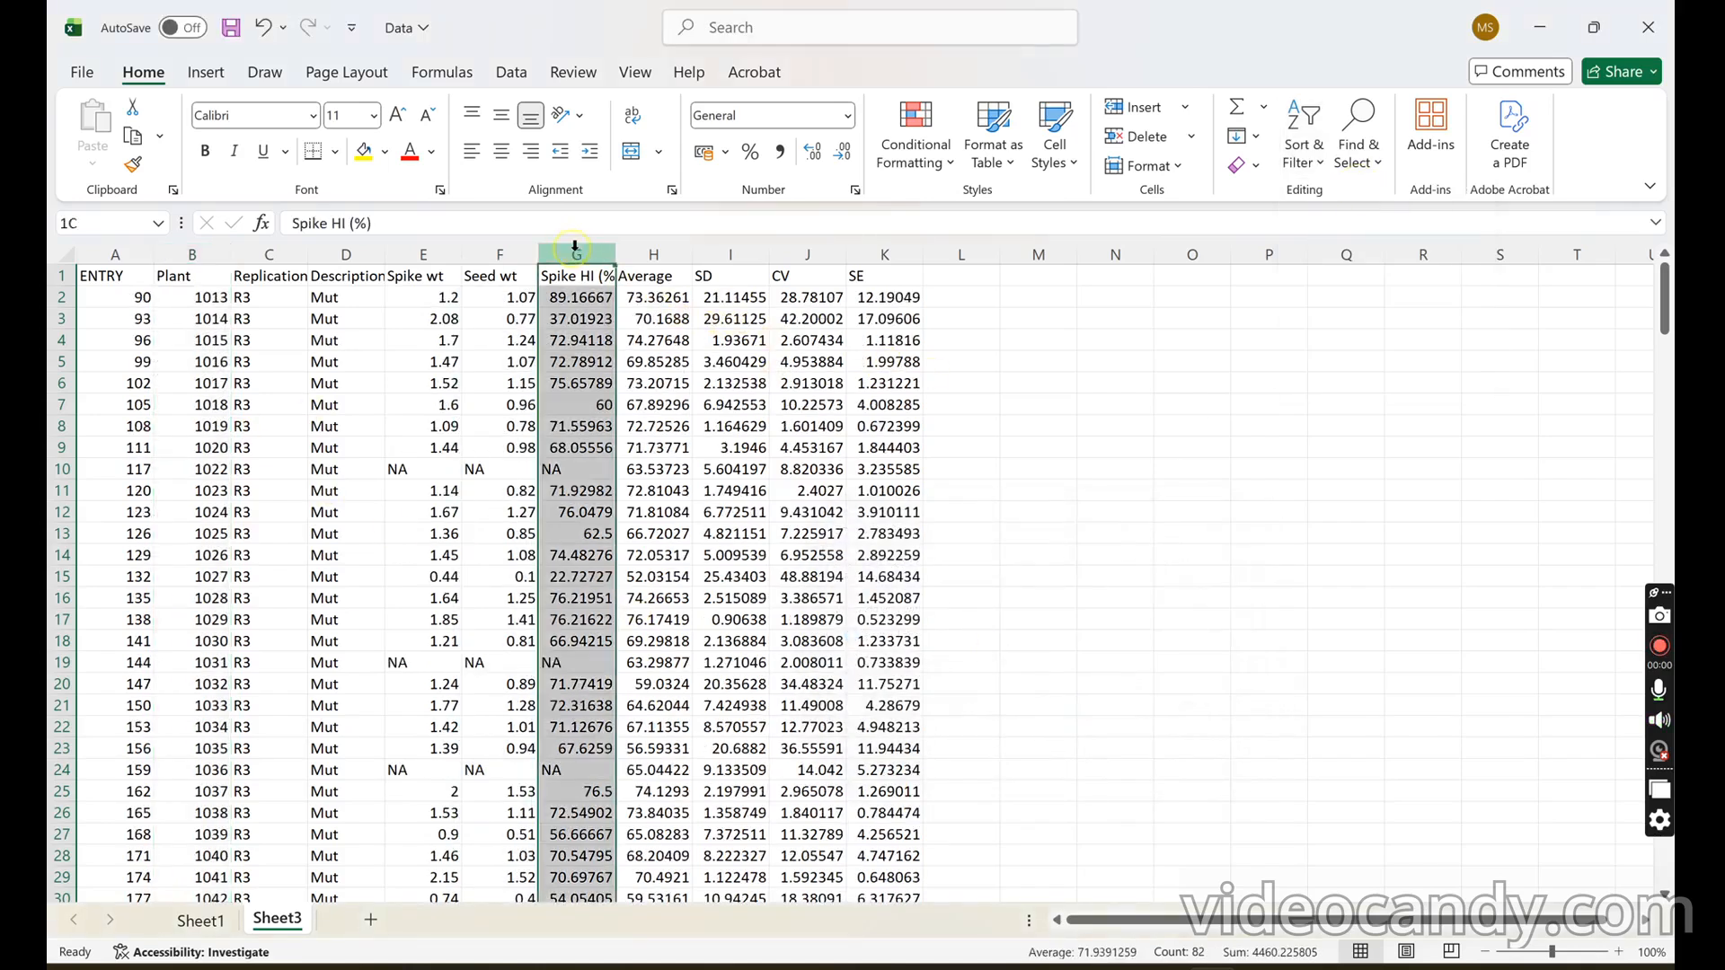
{"action": "right_click", "coordinate": [576, 252]}
{"action": "left_click", "coordinate": [452, 260]}
{"action": "left_click_drag", "start_coordinate": [452, 255], "coordinate": [528, 255]}
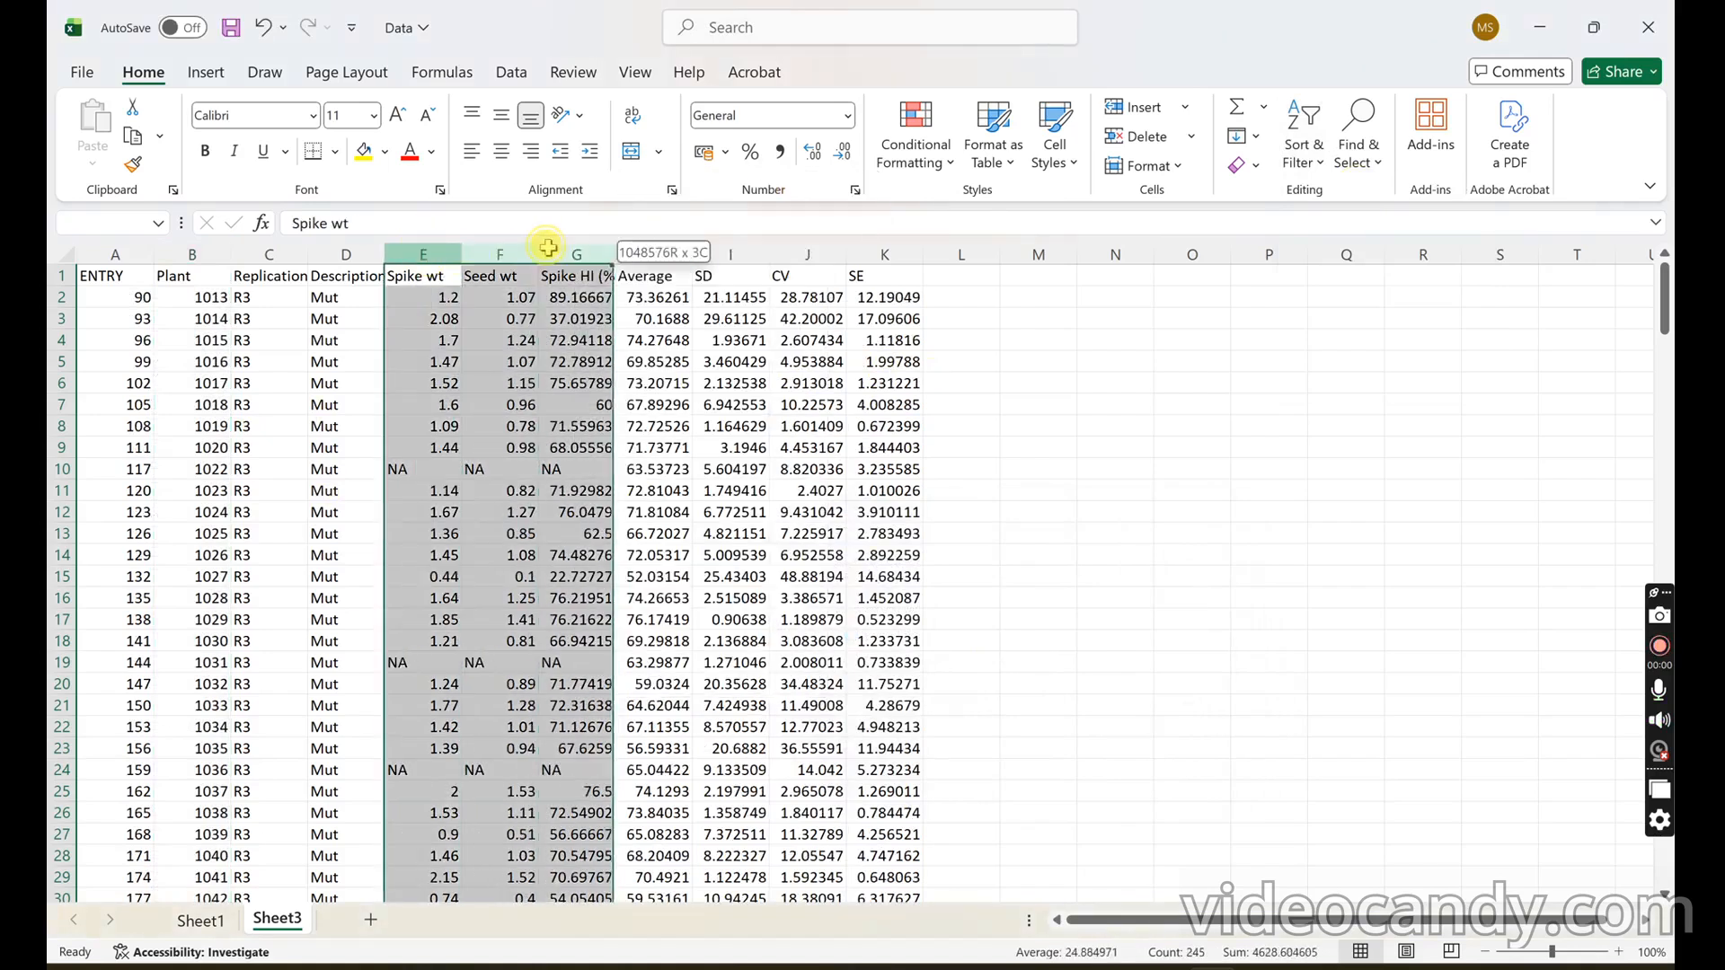
{"action": "right_click", "coordinate": [548, 248]}
{"action": "left_click", "coordinate": [610, 509]}
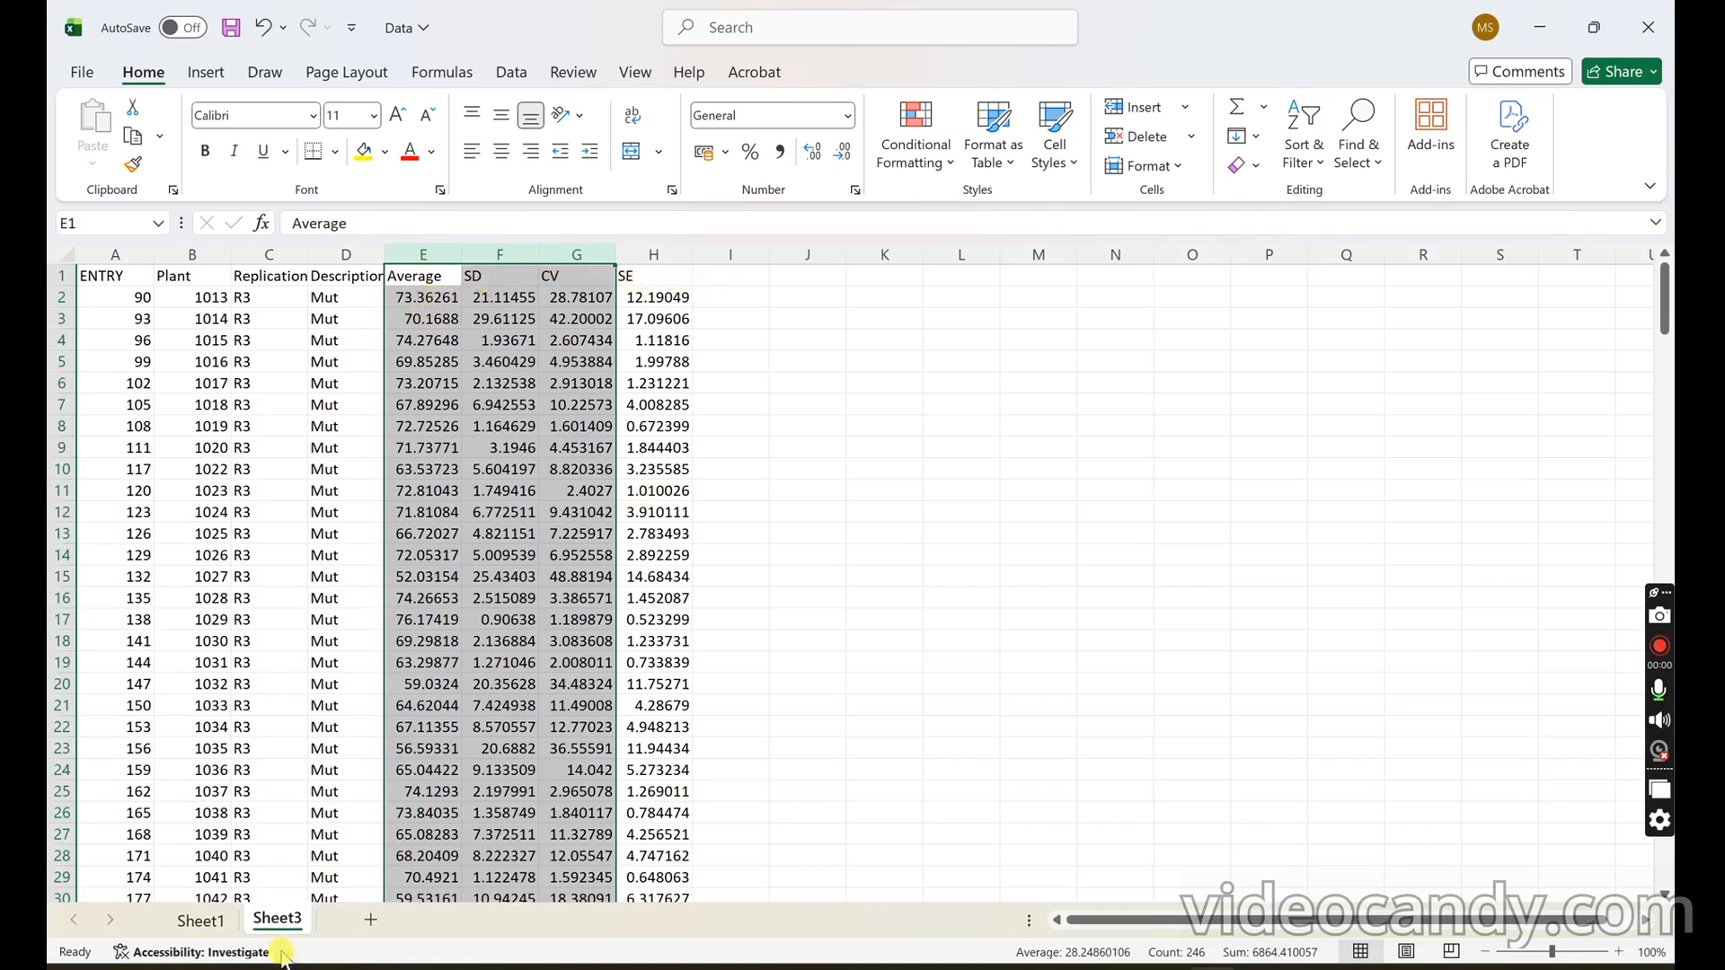
- Return to Sheet1 and enter the header Var in L1
{"action": "left_click", "coordinate": [200, 921]}
{"action": "left_click", "coordinate": [982, 279]}
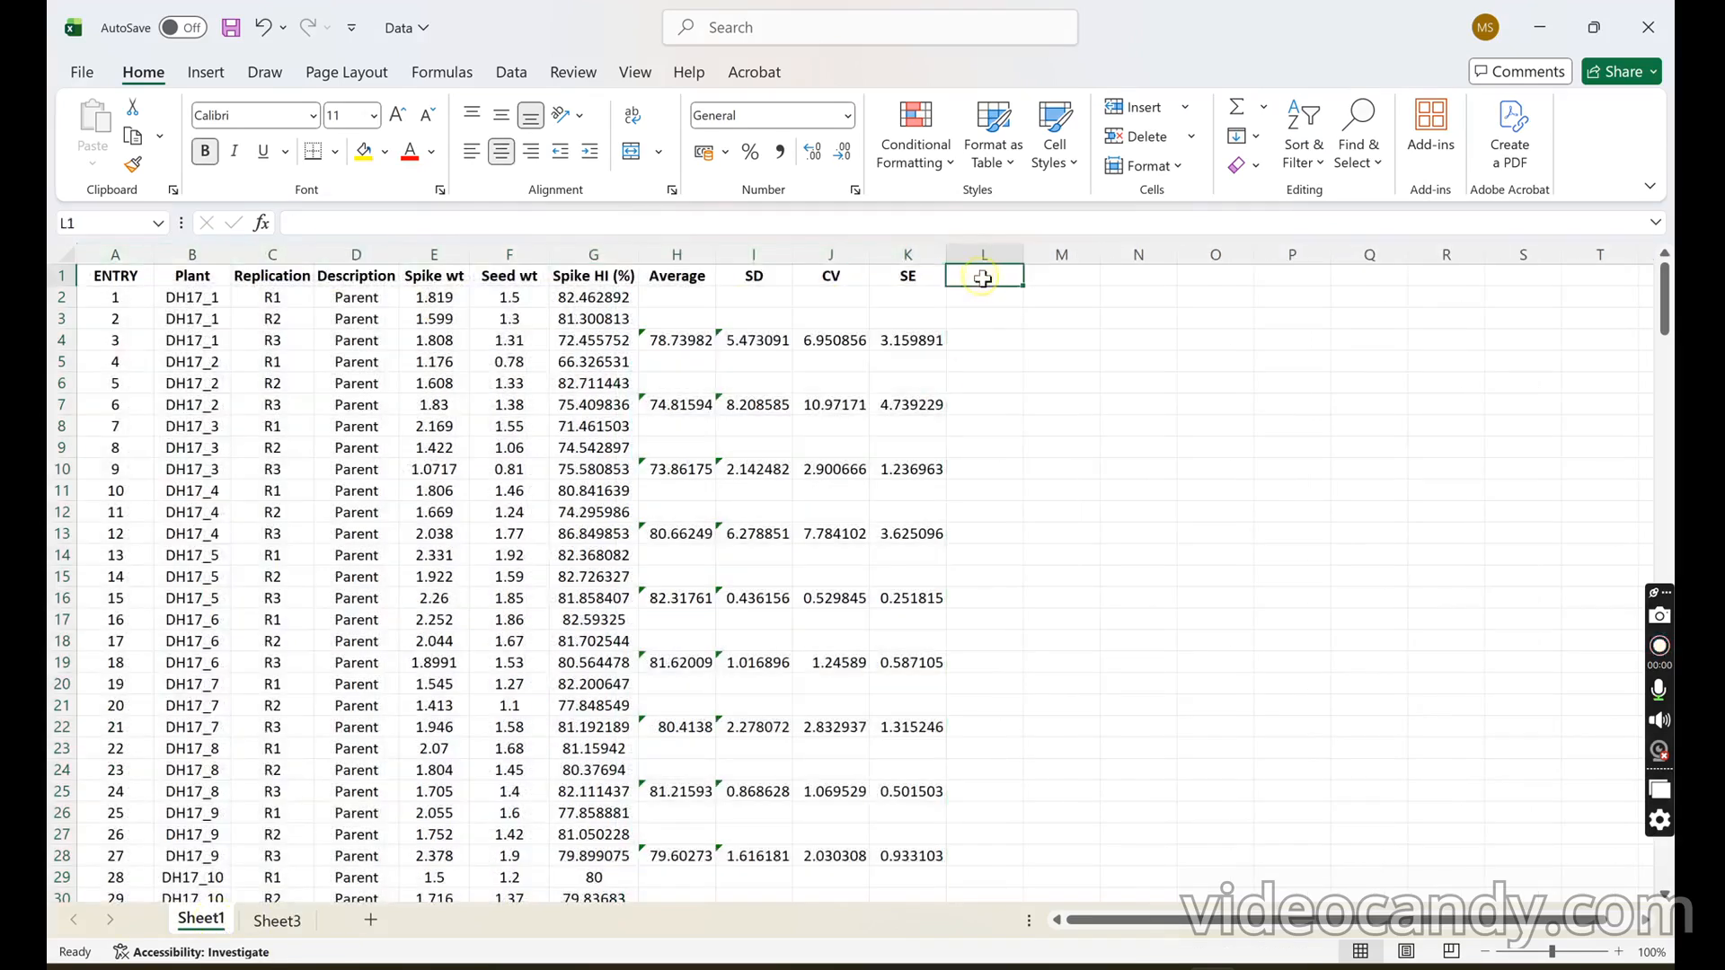
{"action": "type", "text": "Var"}
{"action": "key", "text": "Return"}
- Calculate the sample variance of plant DH17_1's spike harvest index in L4 with =VAR.S(G2:G4)
{"action": "key", "text": "Down"}
{"action": "key", "text": "Down"}
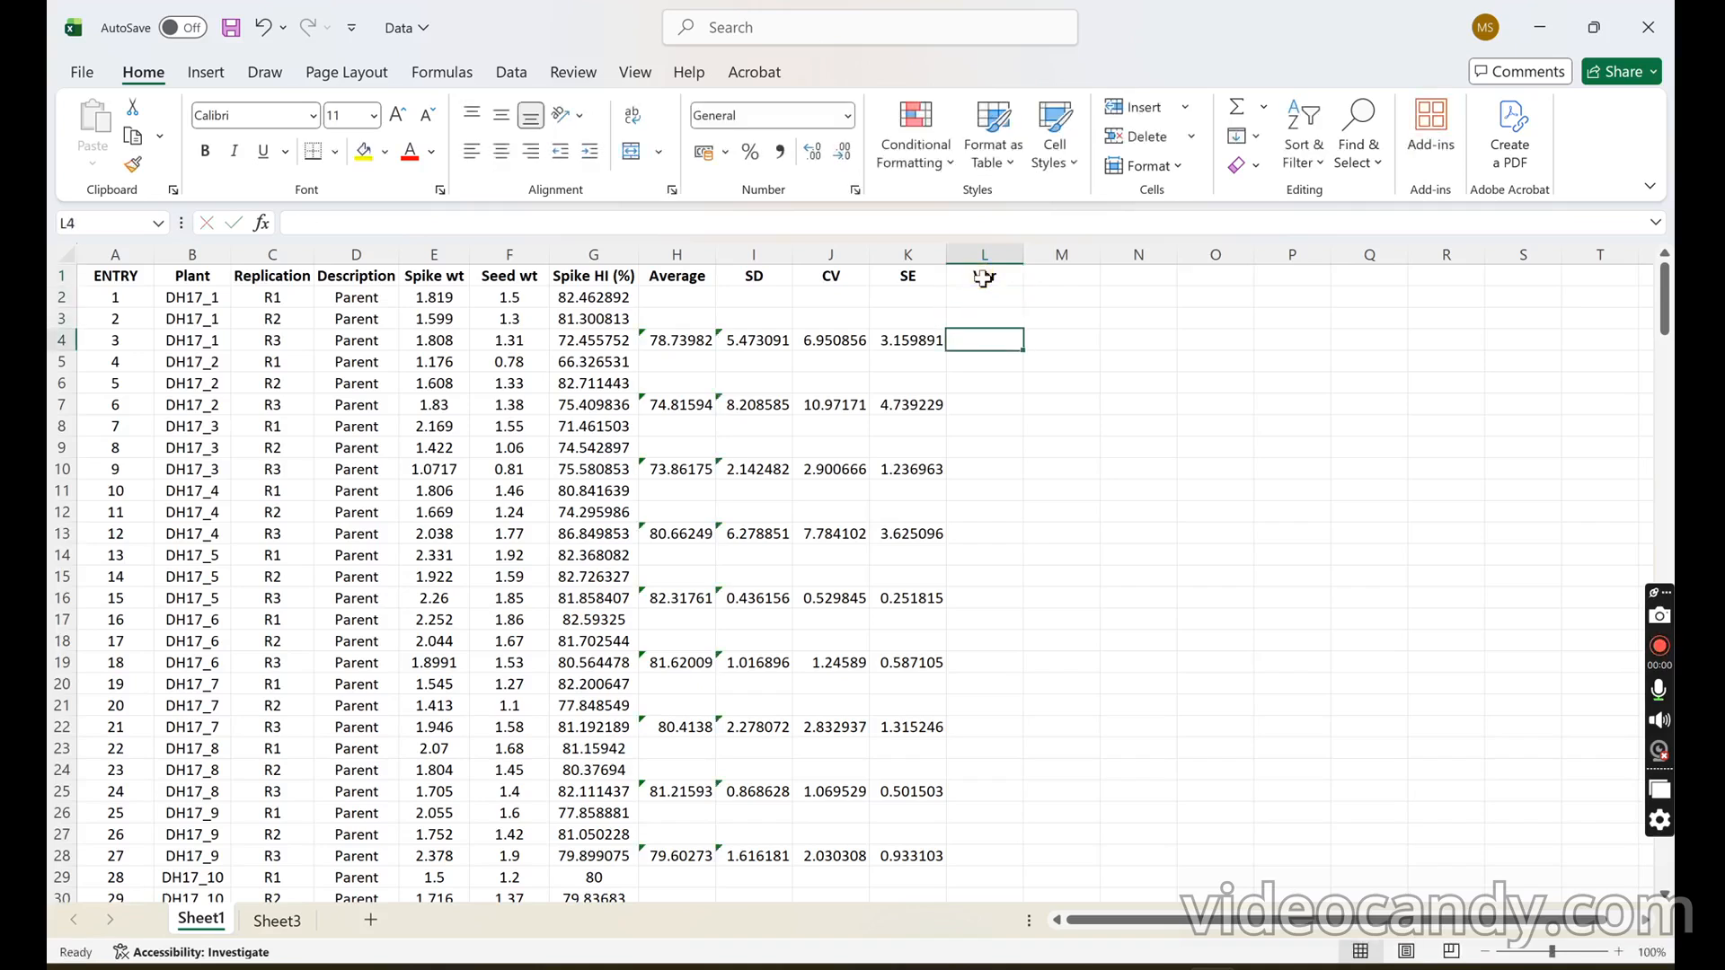
{"action": "type", "text": "=var"}
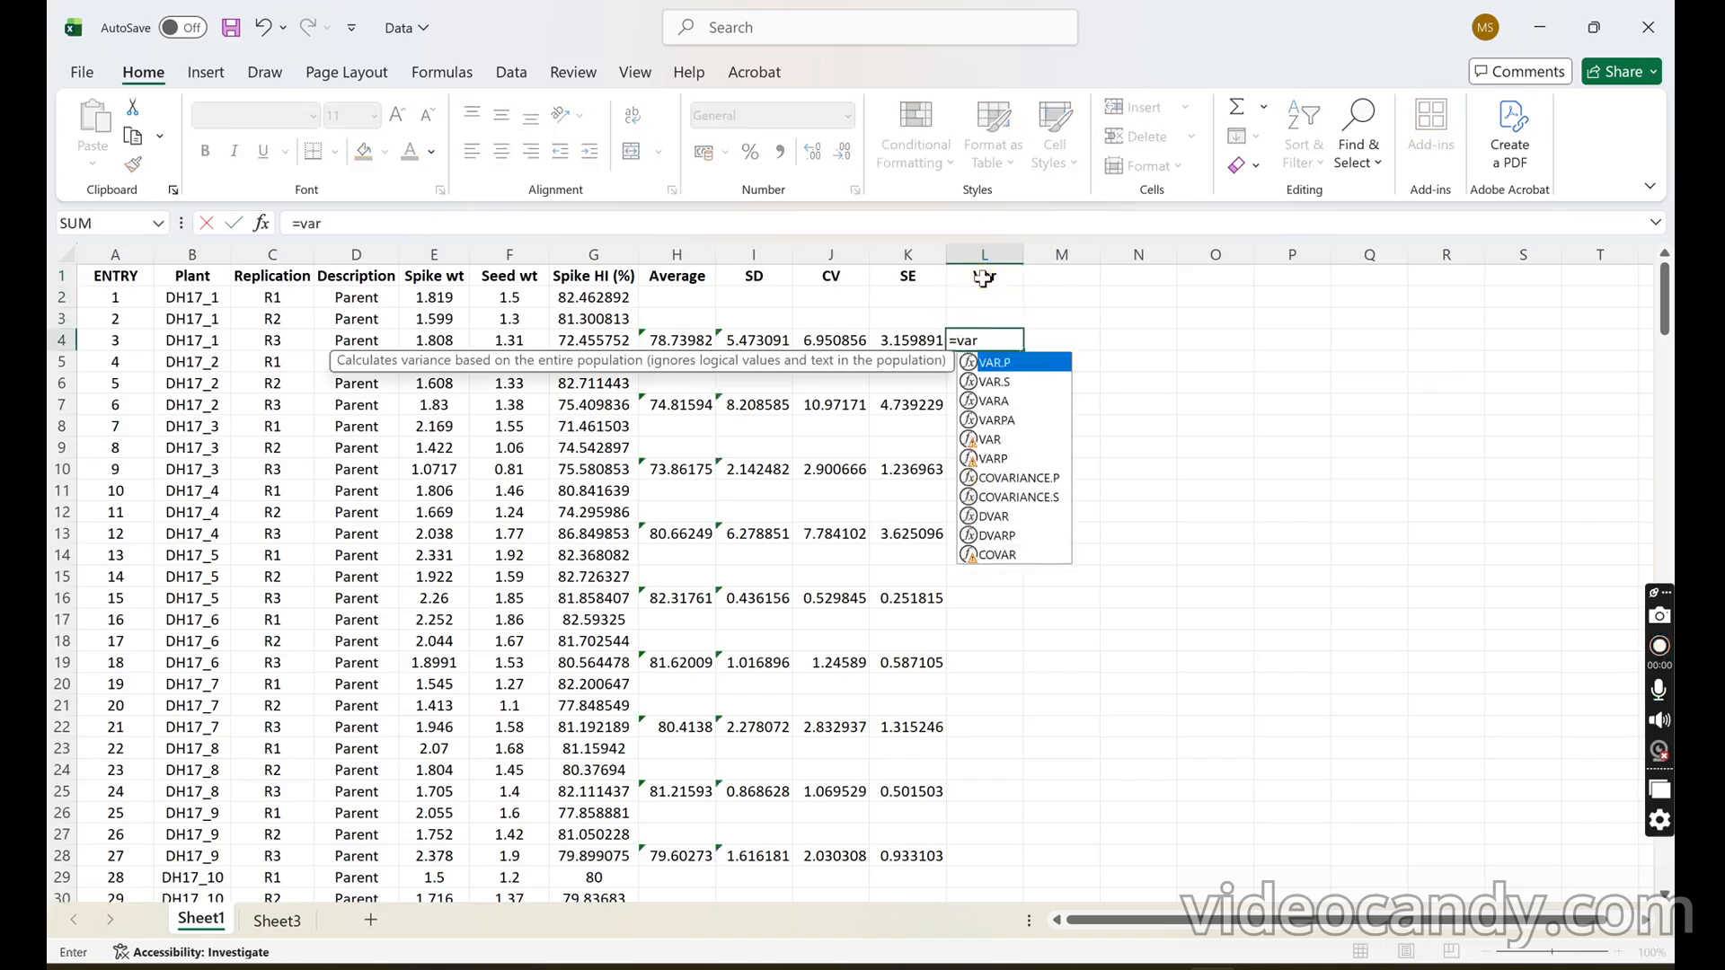
{"action": "left_click", "coordinate": [1001, 382]}
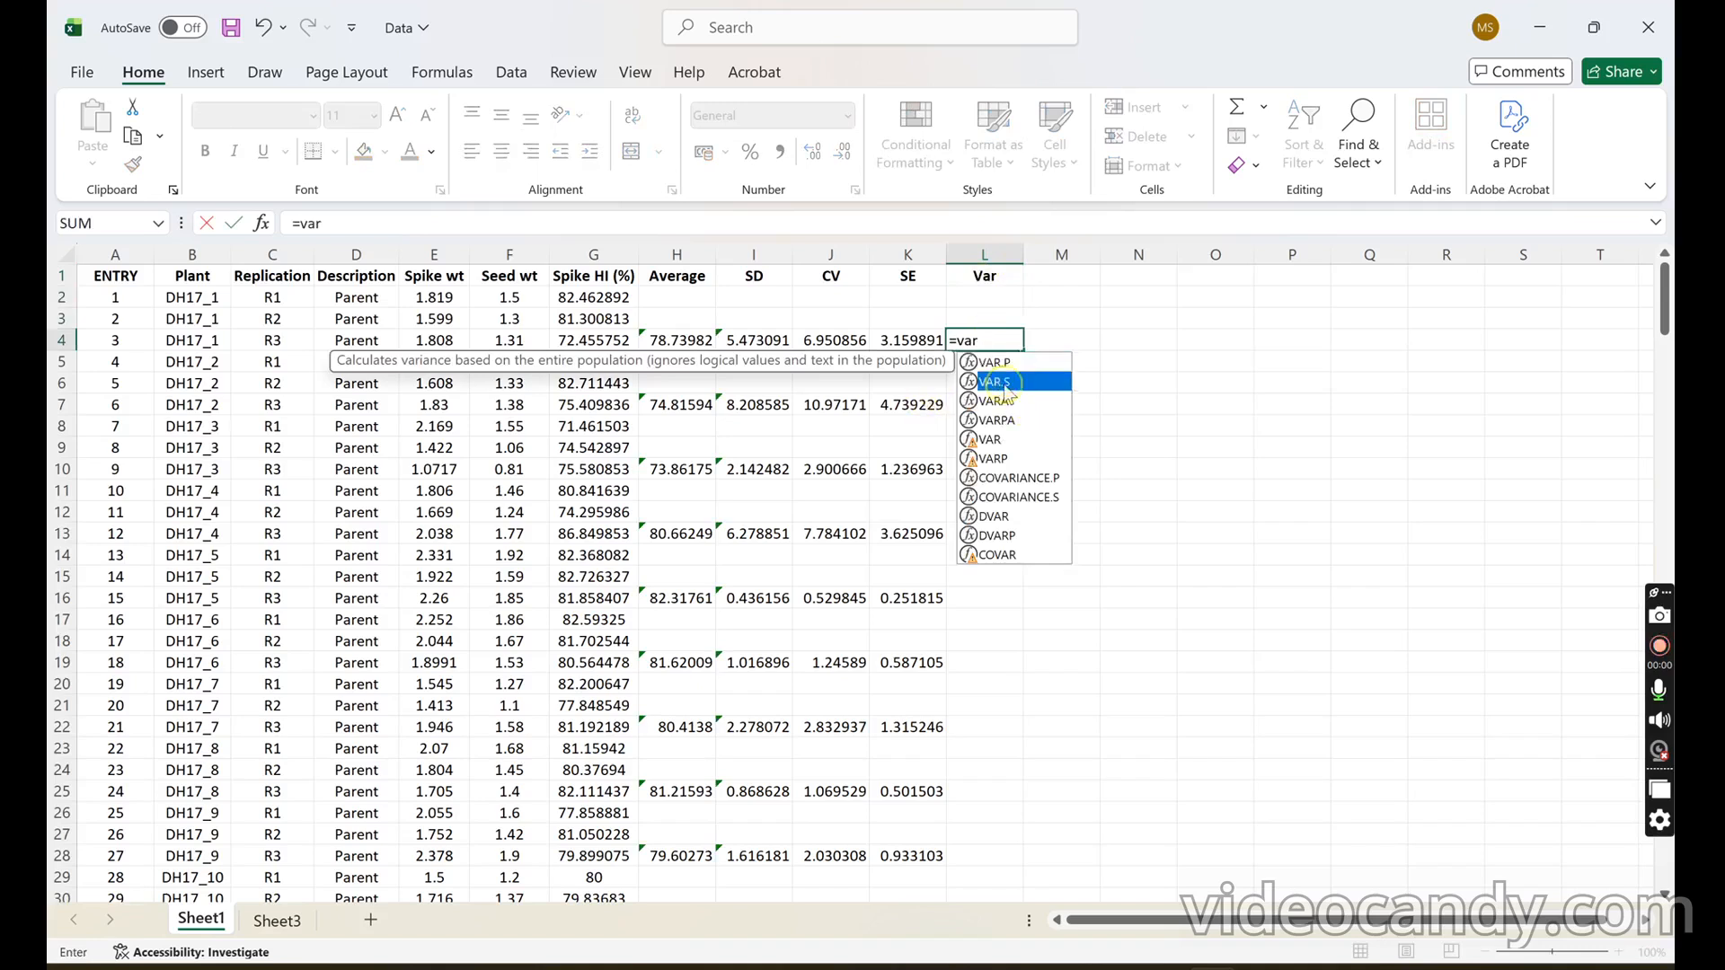
{"action": "double_click", "coordinate": [1002, 382]}
{"action": "left_click_drag", "start_coordinate": [590, 299], "coordinate": [593, 332]}
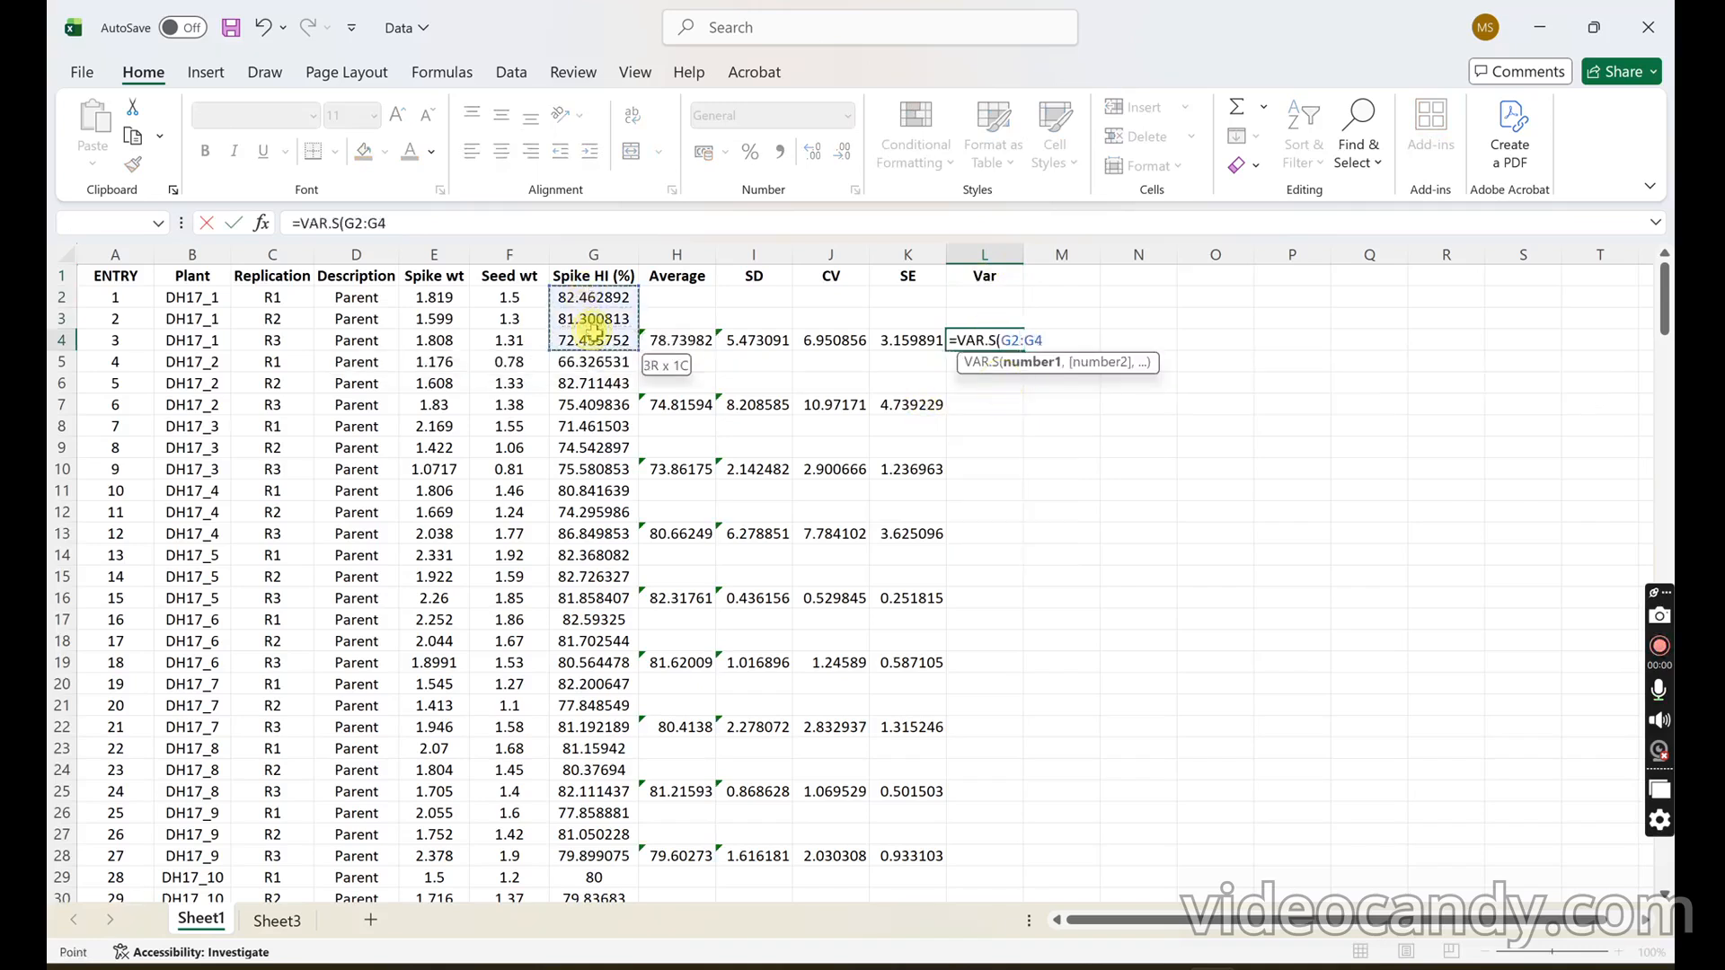
{"action": "key", "text": "Return"}
- Fill the three-row variance pattern from L2:L4 down the Var column to the end of the data
{"action": "left_click_drag", "start_coordinate": [984, 296], "coordinate": [1014, 865]}
{"action": "scroll", "coordinate": [1090, 698], "scroll_direction": "up", "scroll_amount": 20}
{"action": "scroll", "coordinate": [1105, 672], "scroll_direction": "up", "scroll_amount": 20}
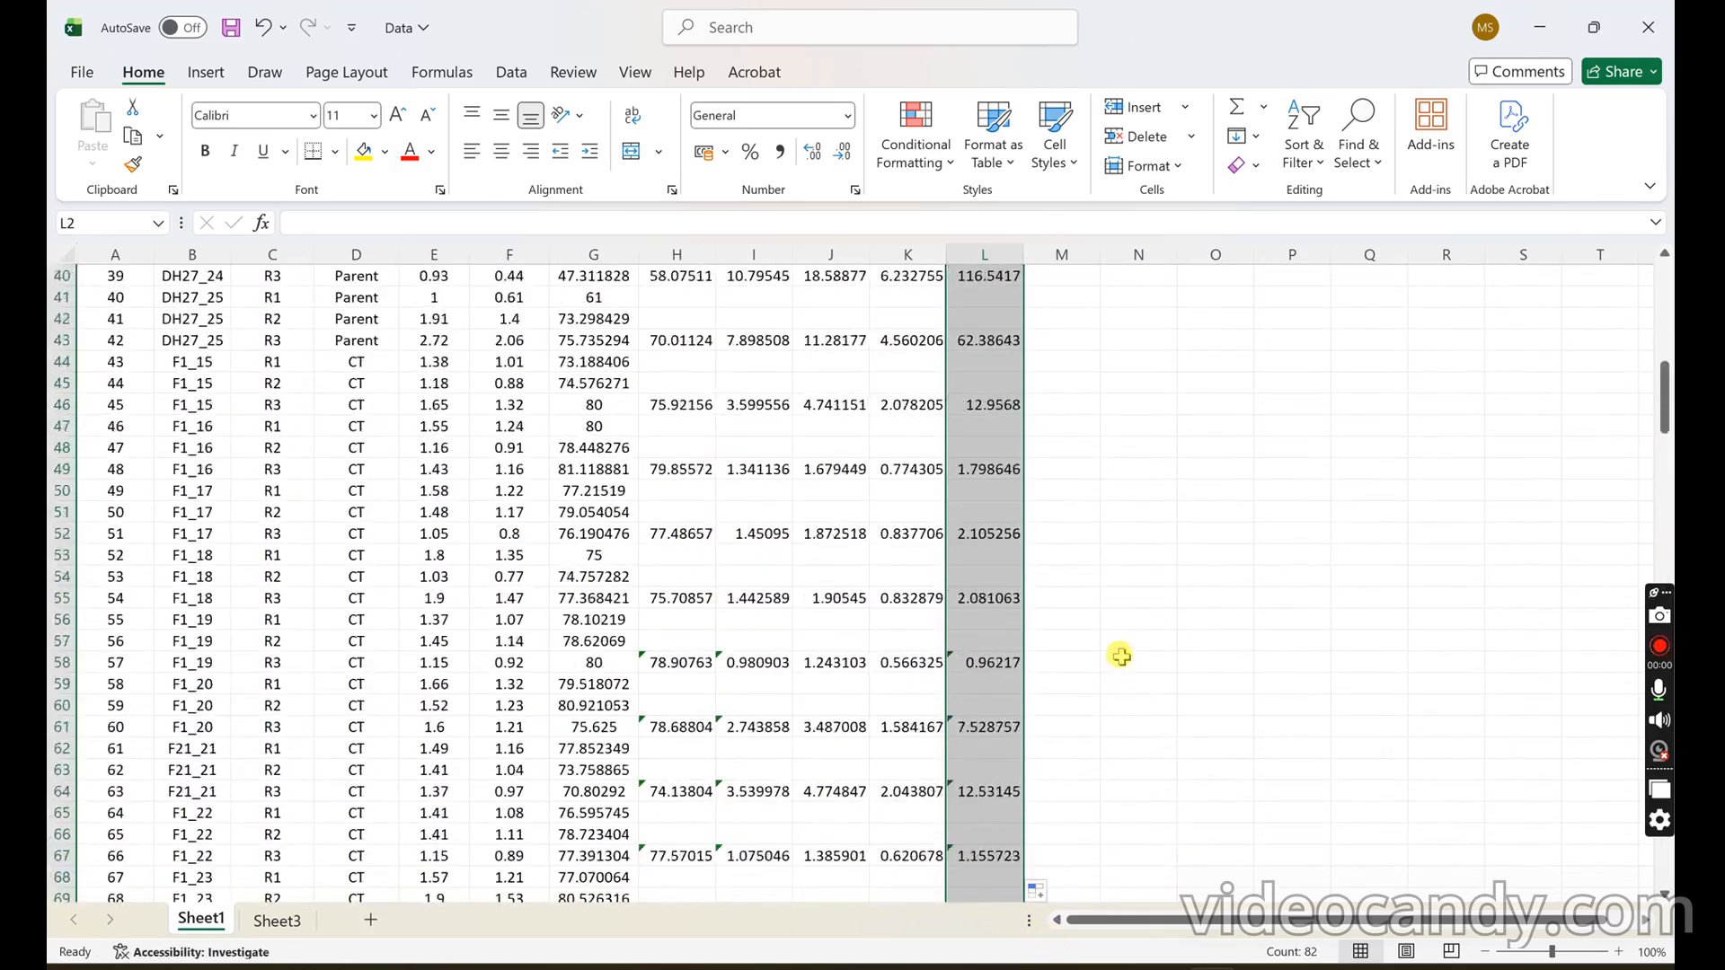
{"action": "scroll", "coordinate": [1121, 657], "scroll_direction": "up", "scroll_amount": 13}
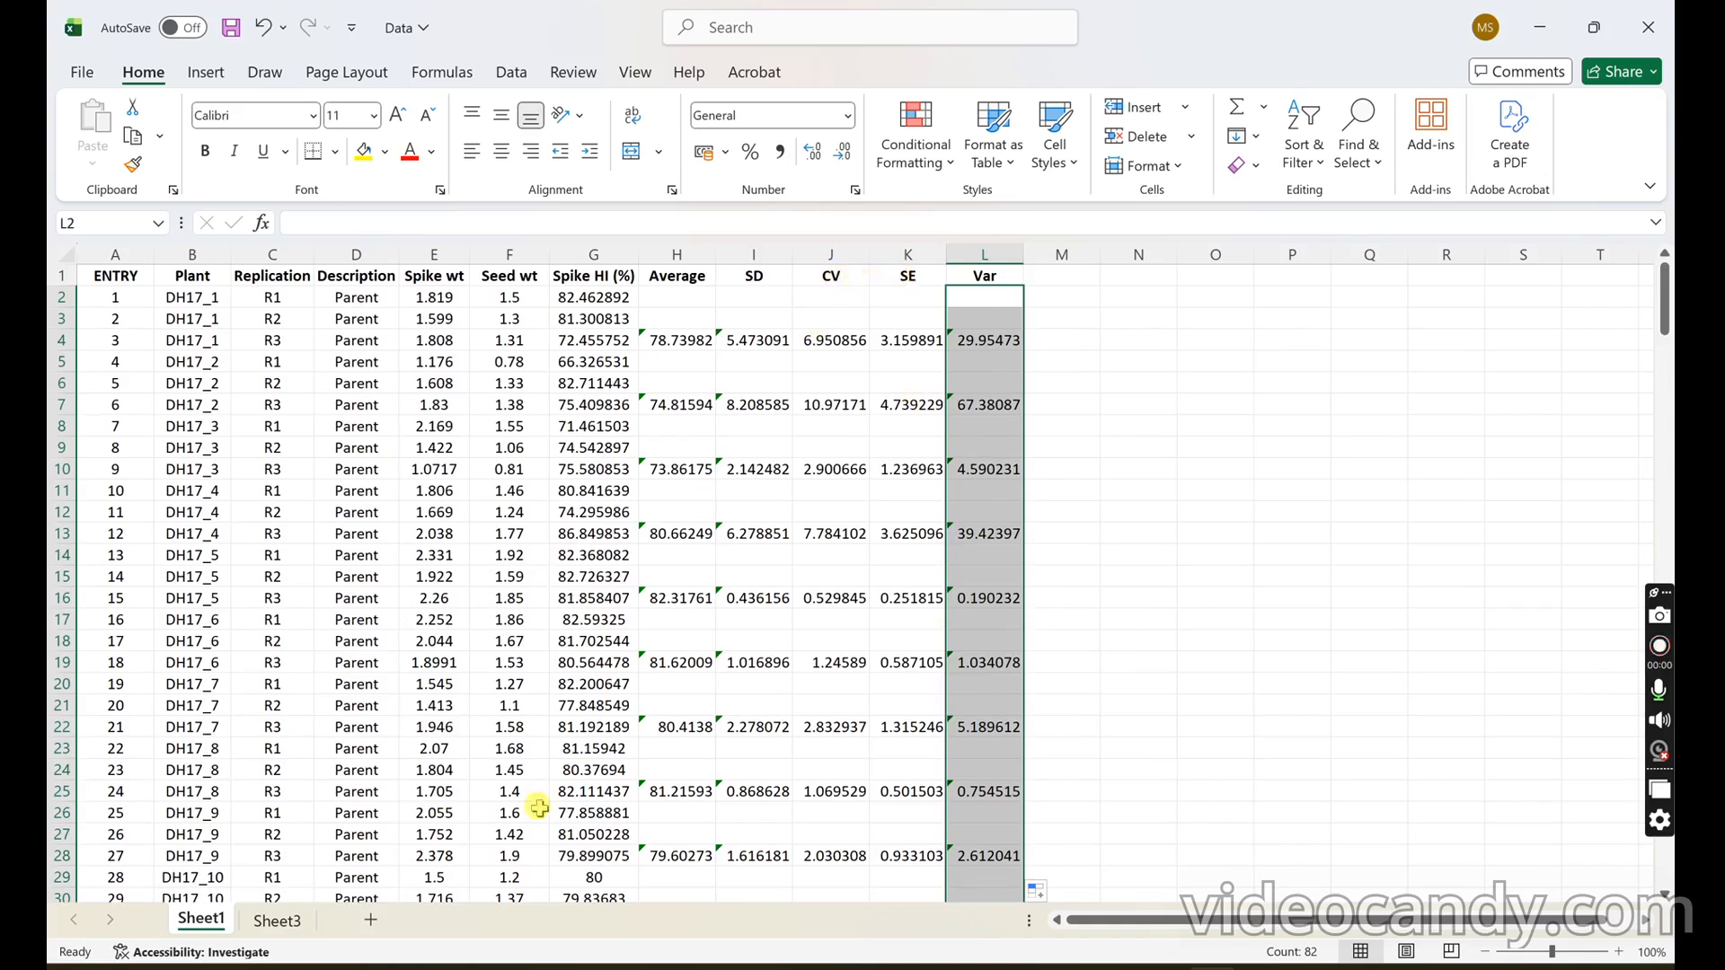
- Sort the Sheet3 summary by the CV column from smallest to largest, expanding the selection to all columns
{"action": "left_click", "coordinate": [286, 929]}
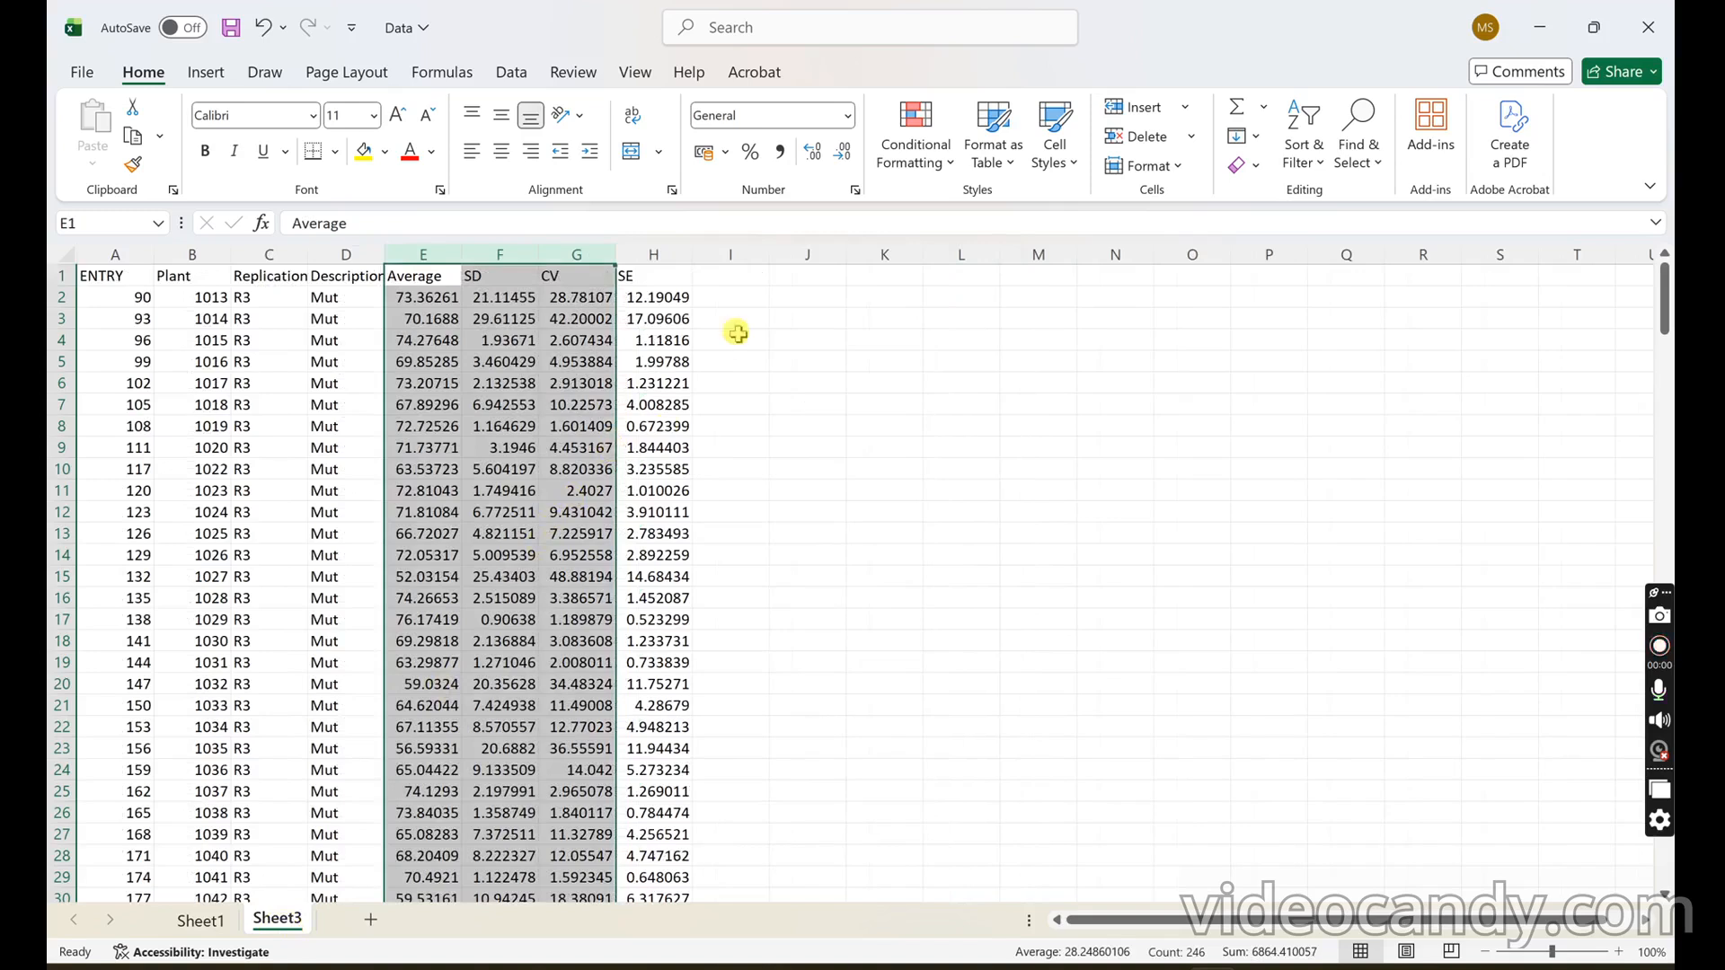
{"action": "left_click", "coordinate": [576, 255]}
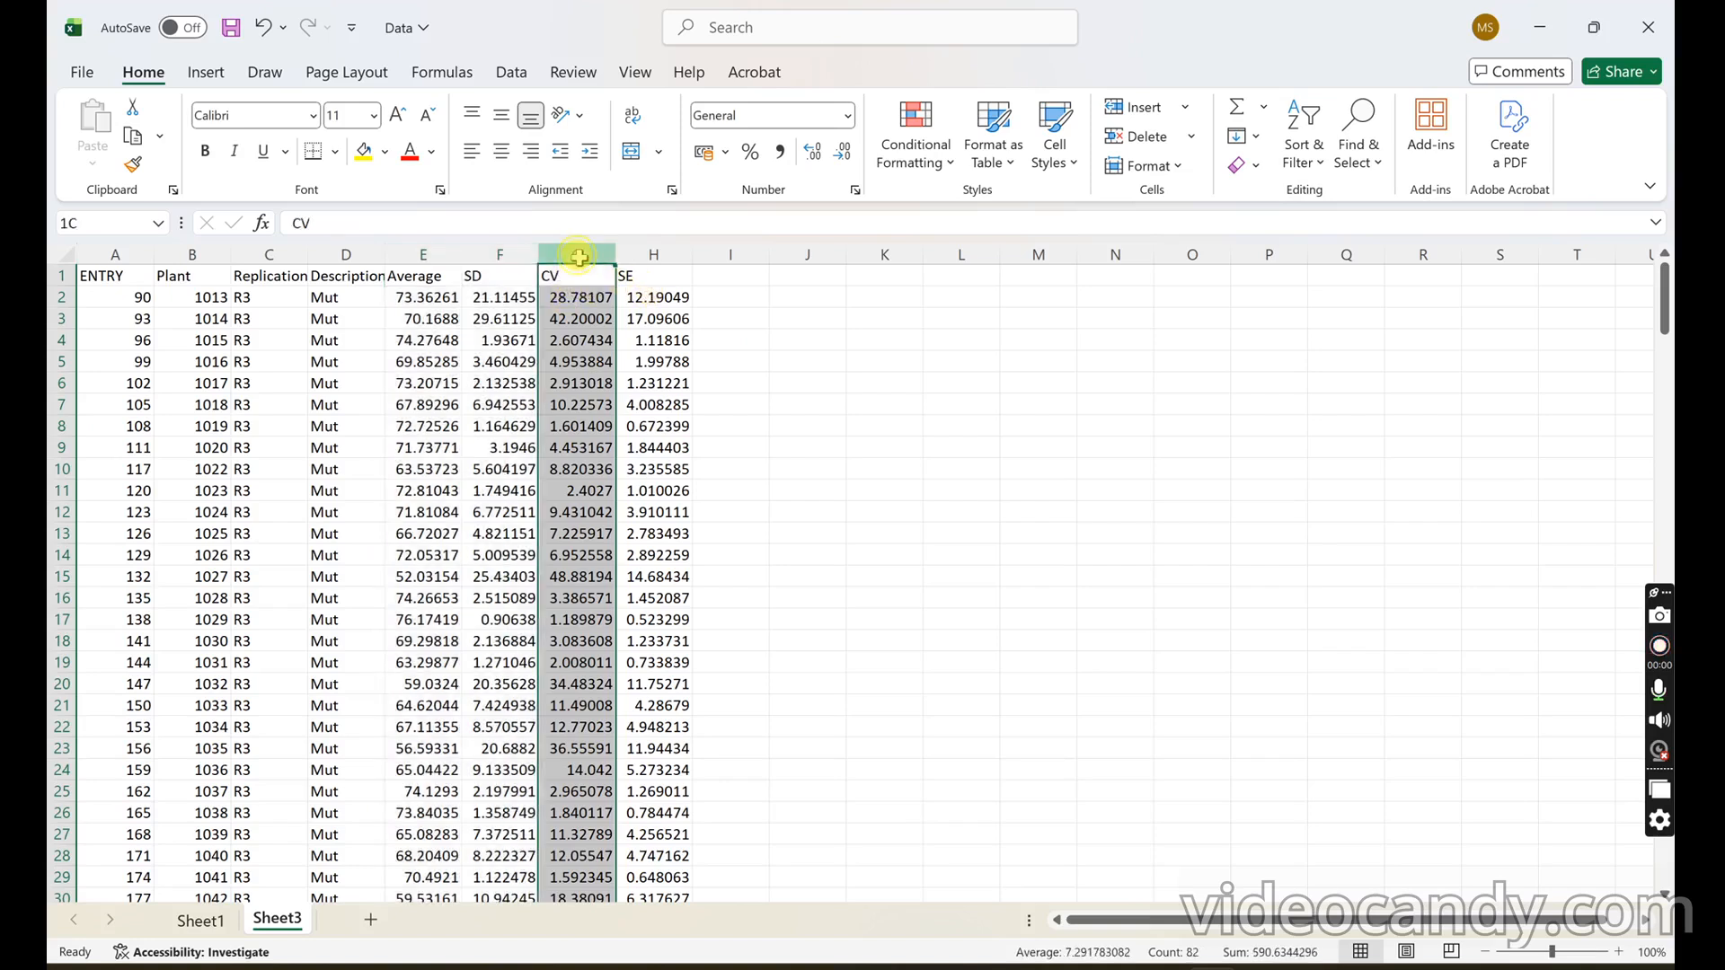
{"action": "left_click", "coordinate": [1304, 149]}
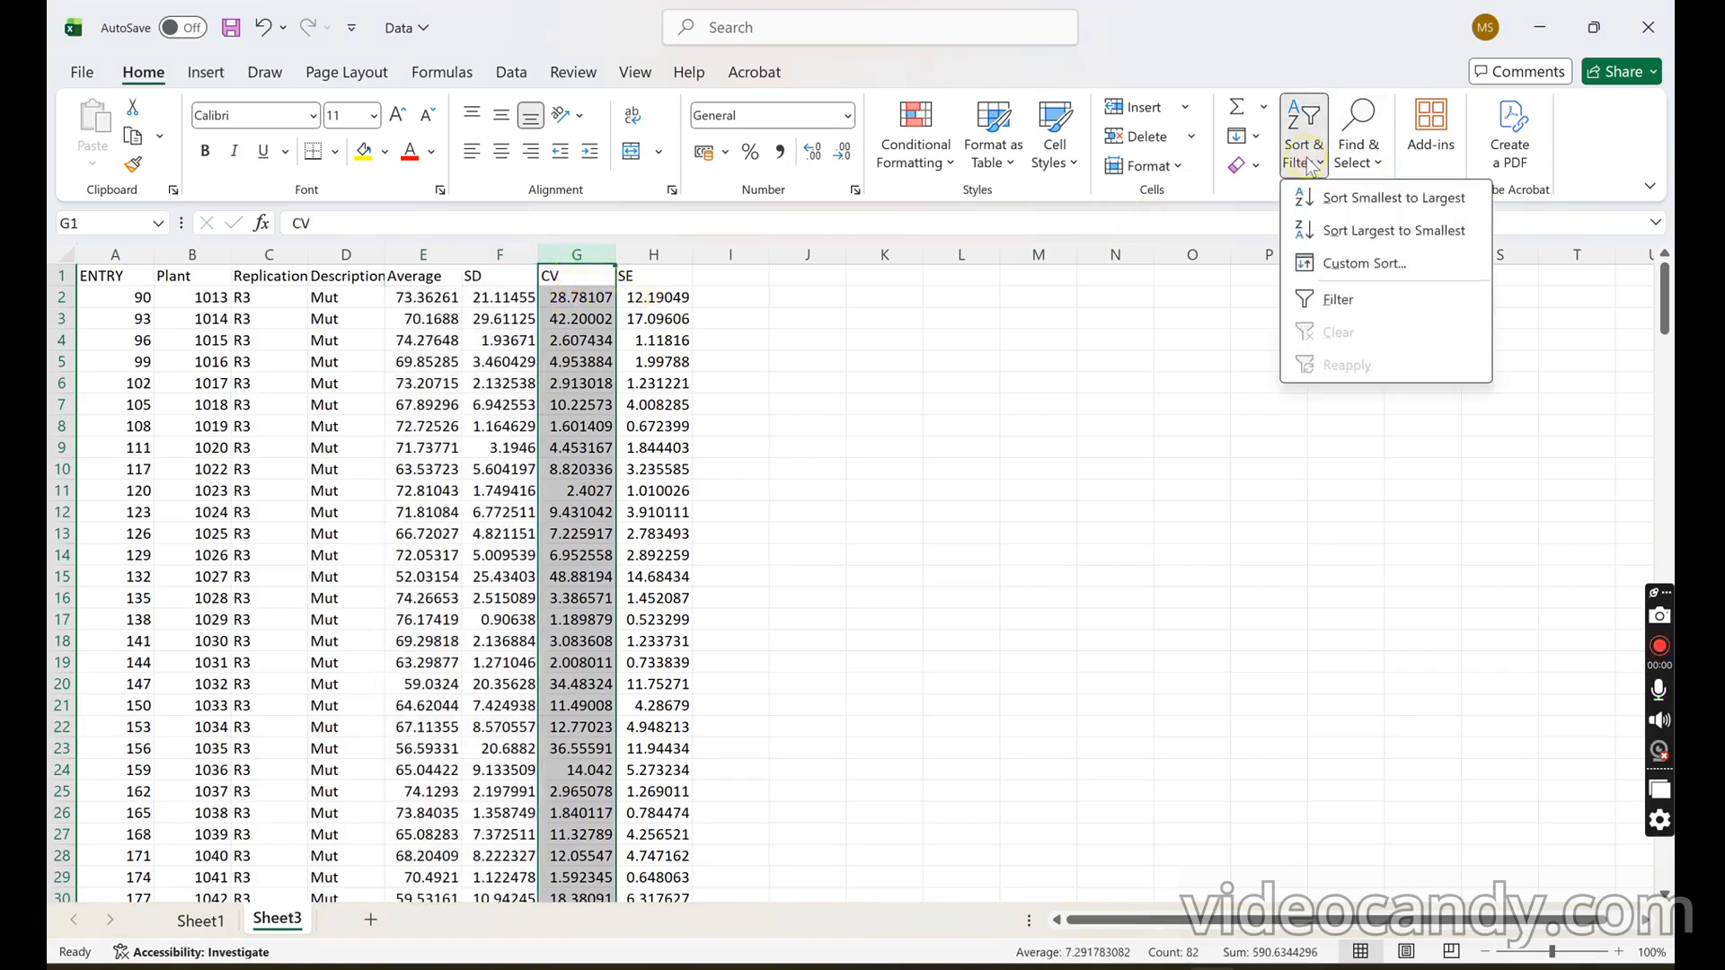
{"action": "left_click", "coordinate": [1365, 203]}
{"action": "left_click", "coordinate": [1088, 709]}
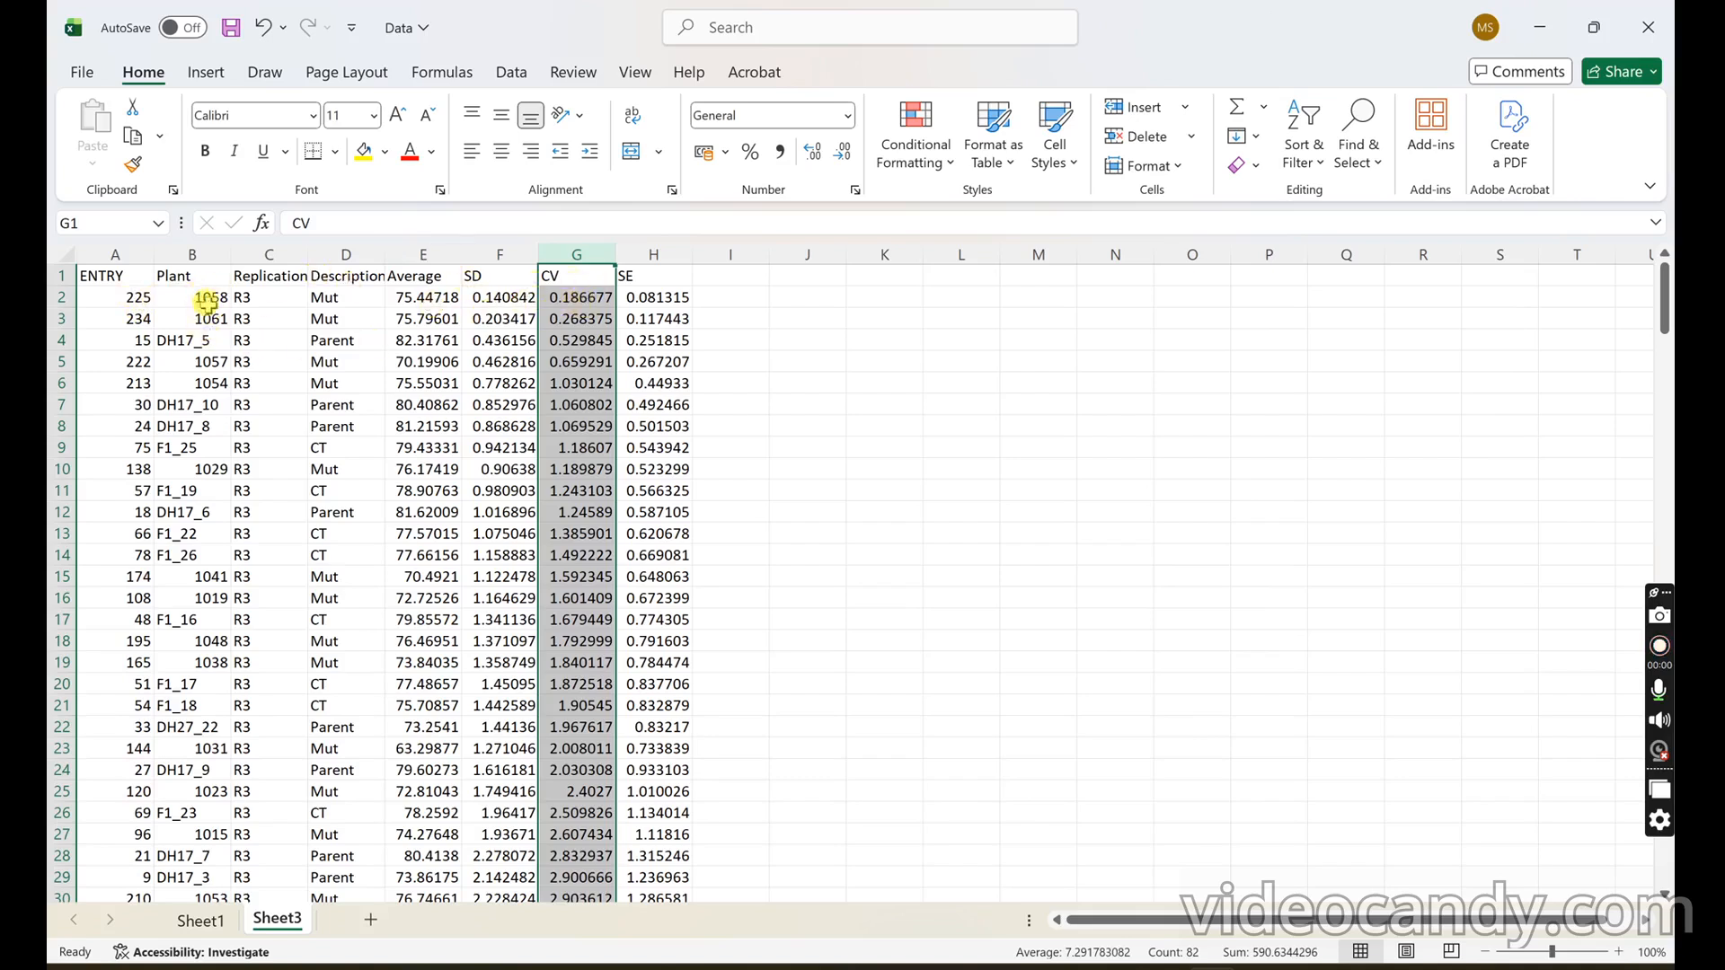
- Examine the replicate values and statistics of plants 1058 and 1059 in Sheet1, and look over the plants above them
{"action": "left_click", "coordinate": [200, 921]}
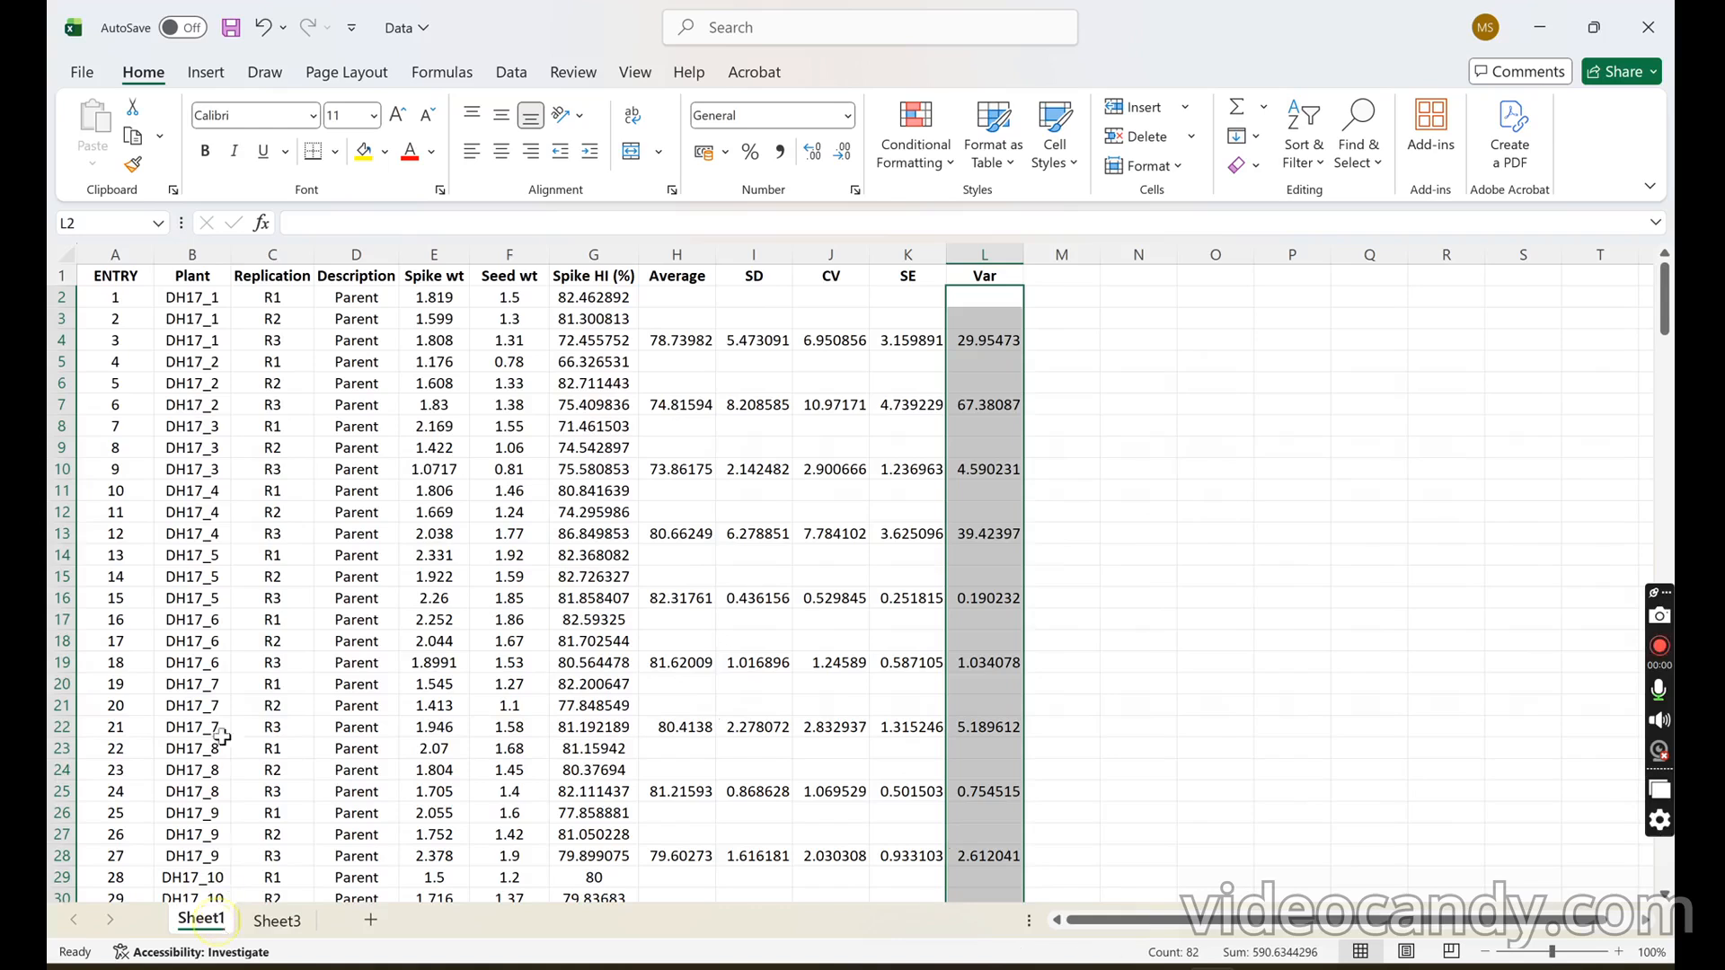
{"action": "scroll", "coordinate": [218, 645], "scroll_direction": "down", "scroll_amount": 20}
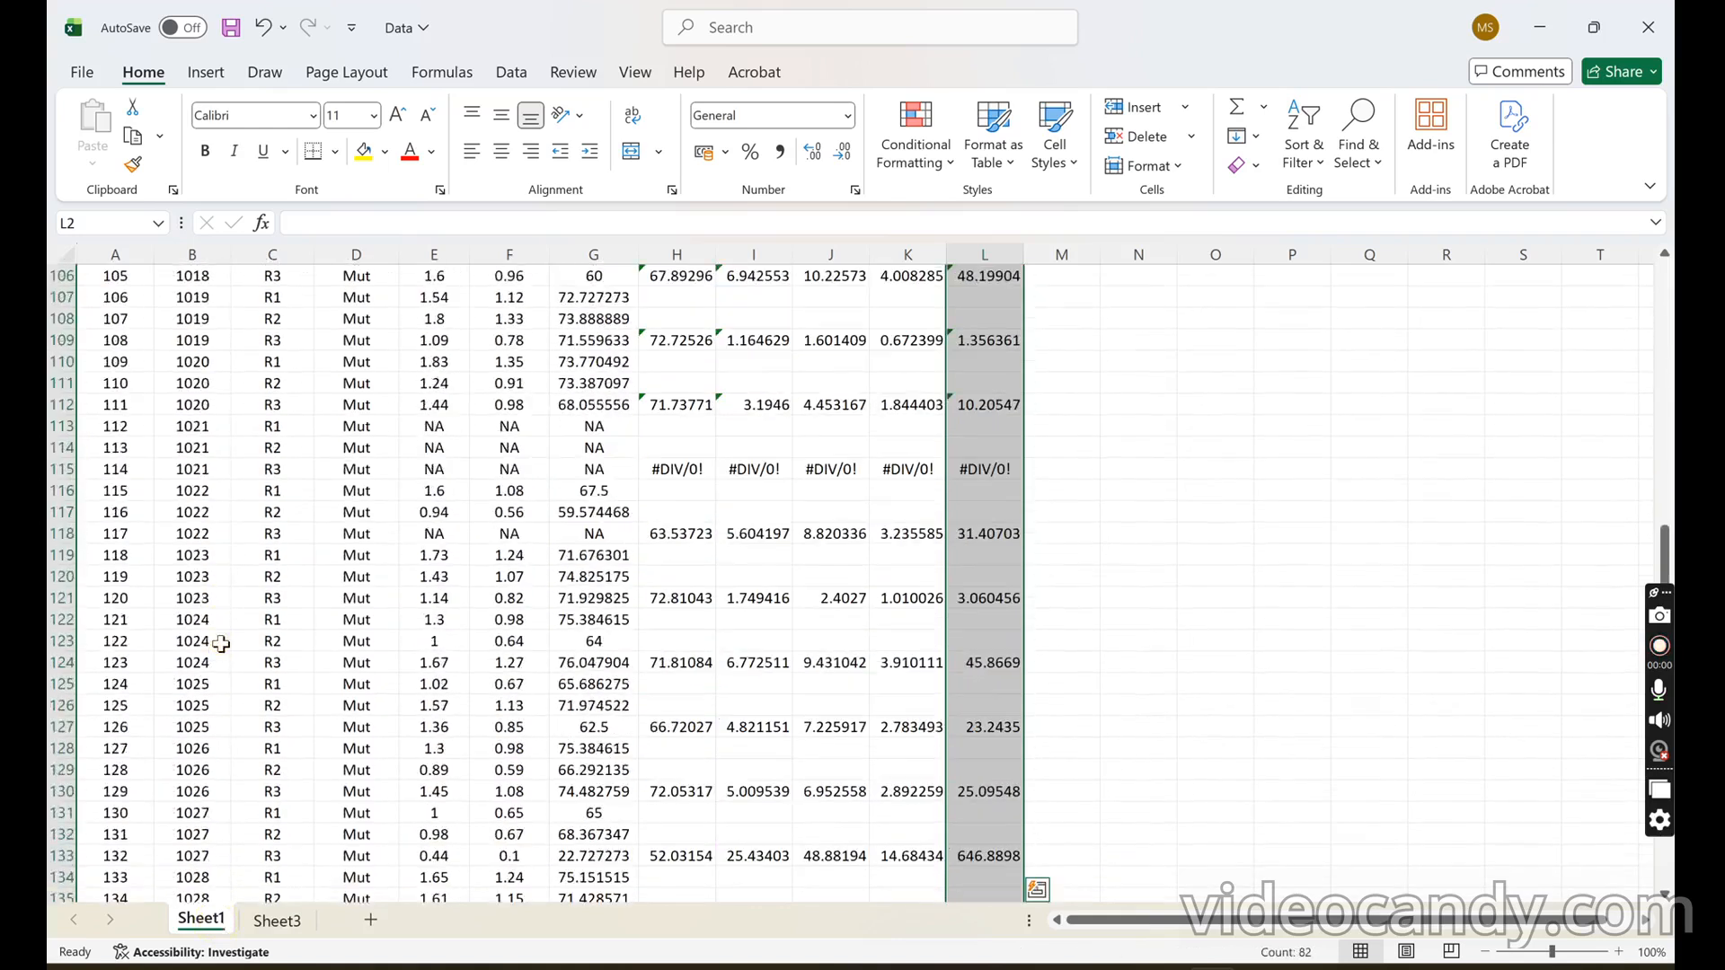
{"action": "scroll", "coordinate": [220, 645], "scroll_direction": "down", "scroll_amount": 20}
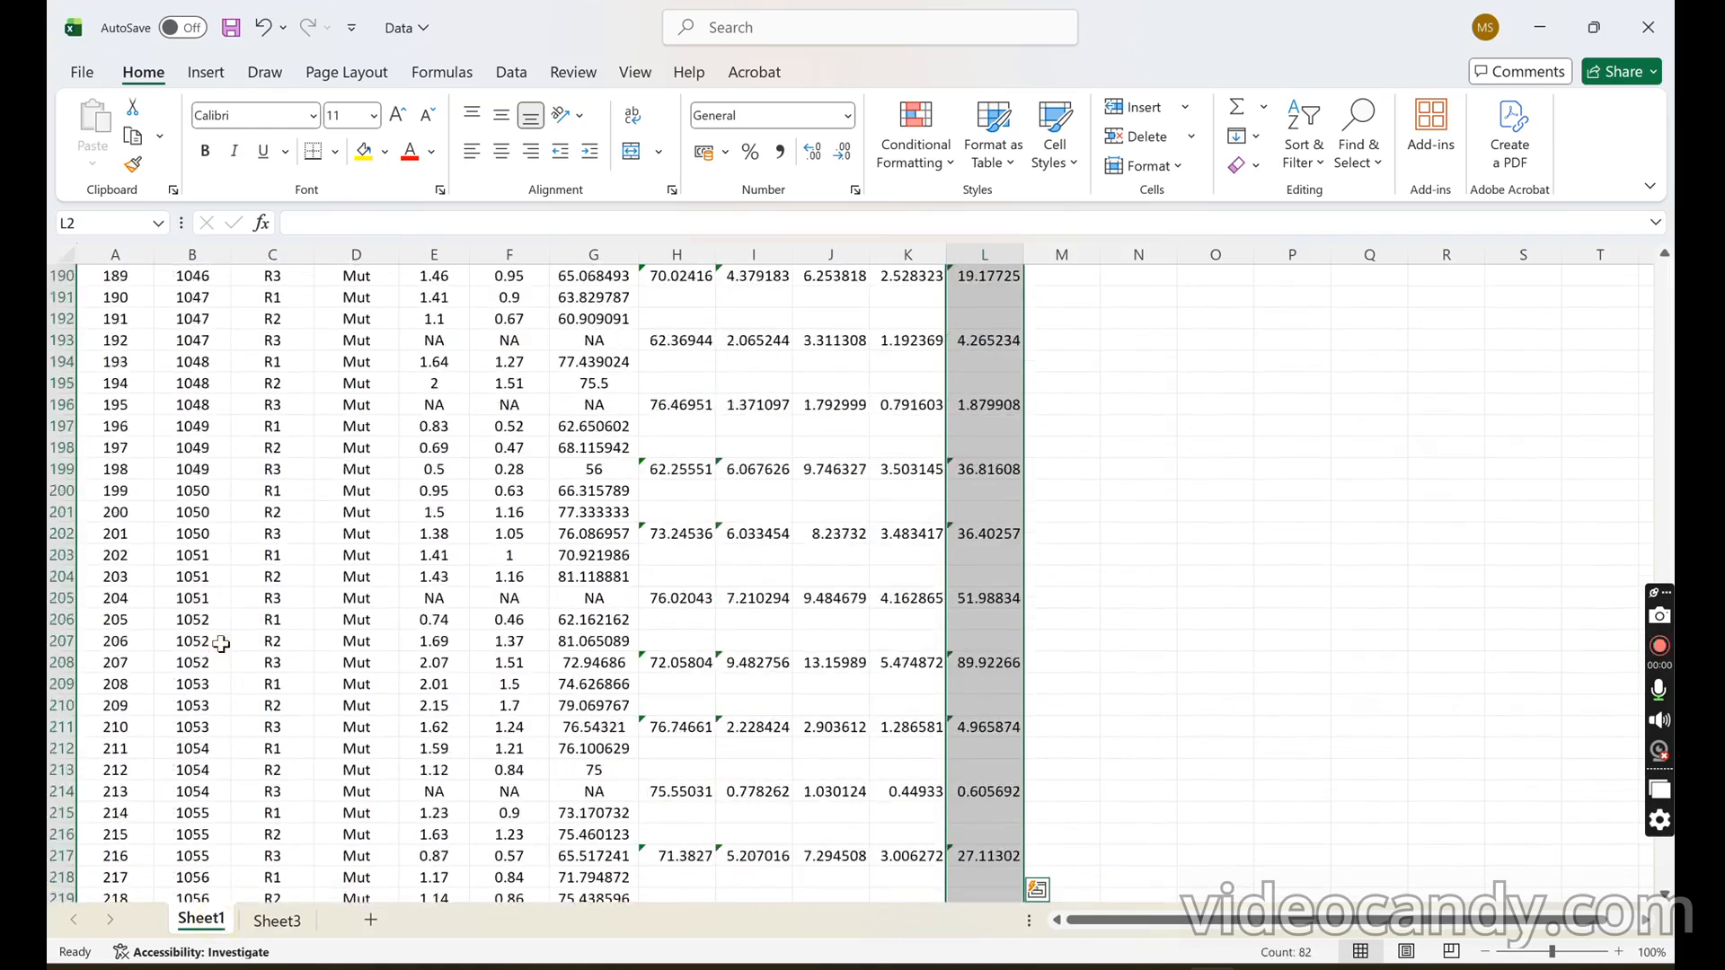
{"action": "left_click_drag", "start_coordinate": [61, 619], "coordinate": [55, 657]}
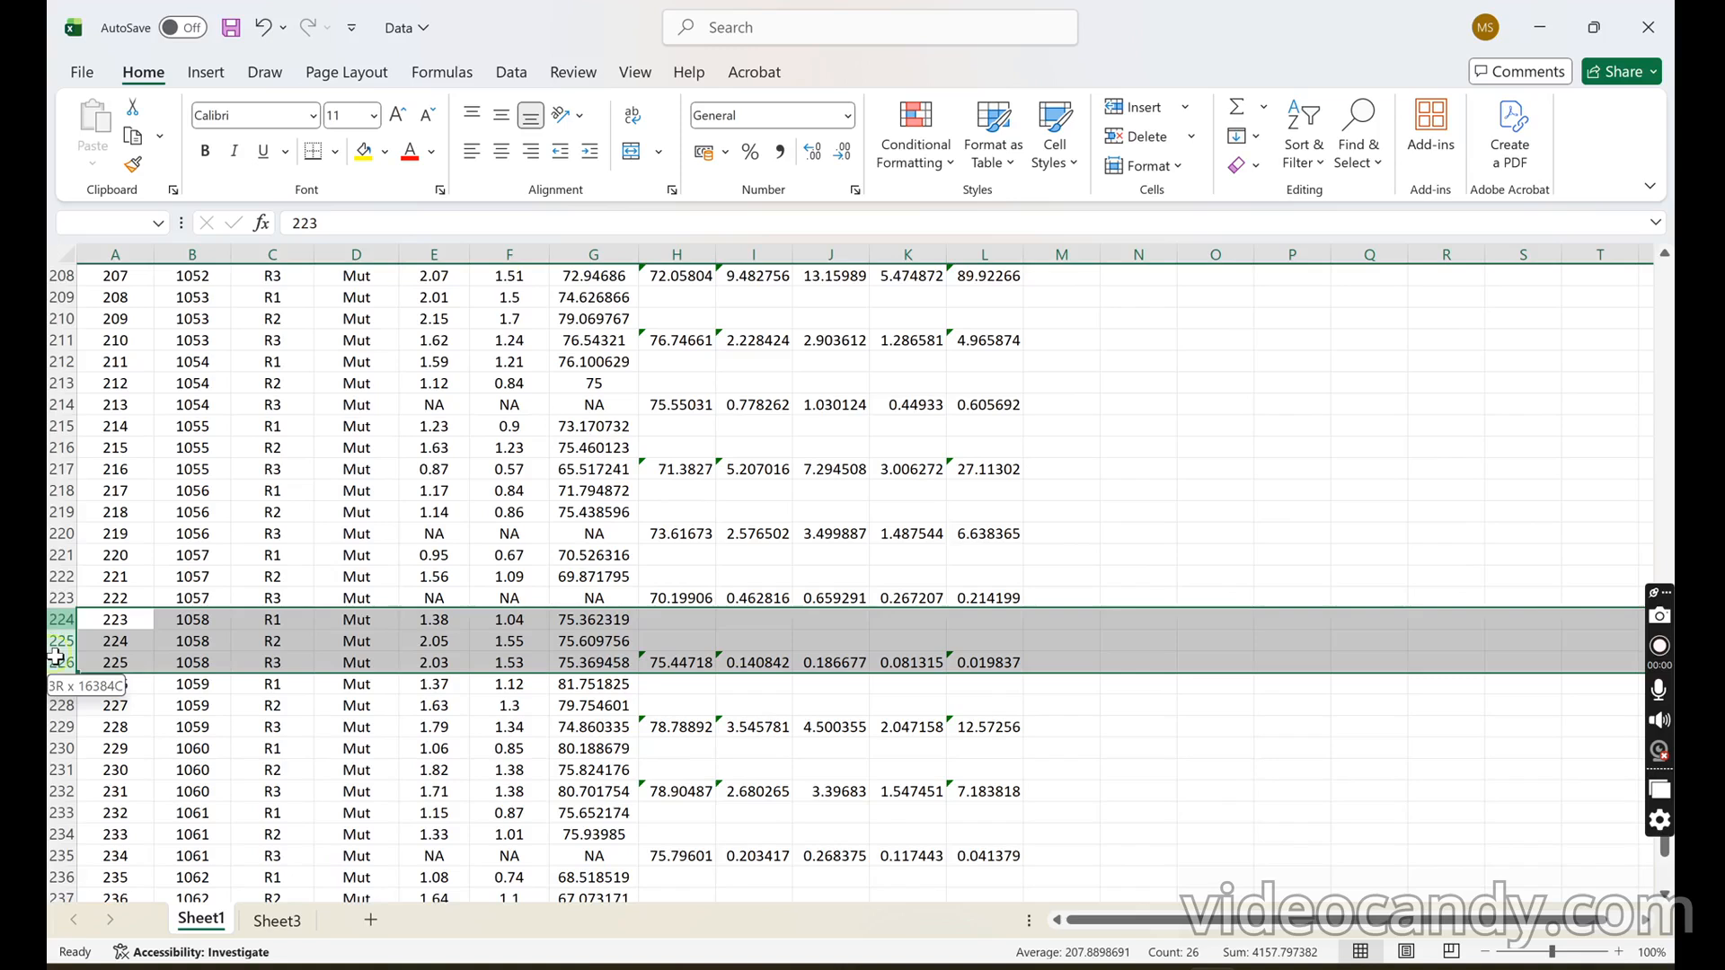
{"action": "left_click_drag", "start_coordinate": [56, 656], "coordinate": [56, 657]}
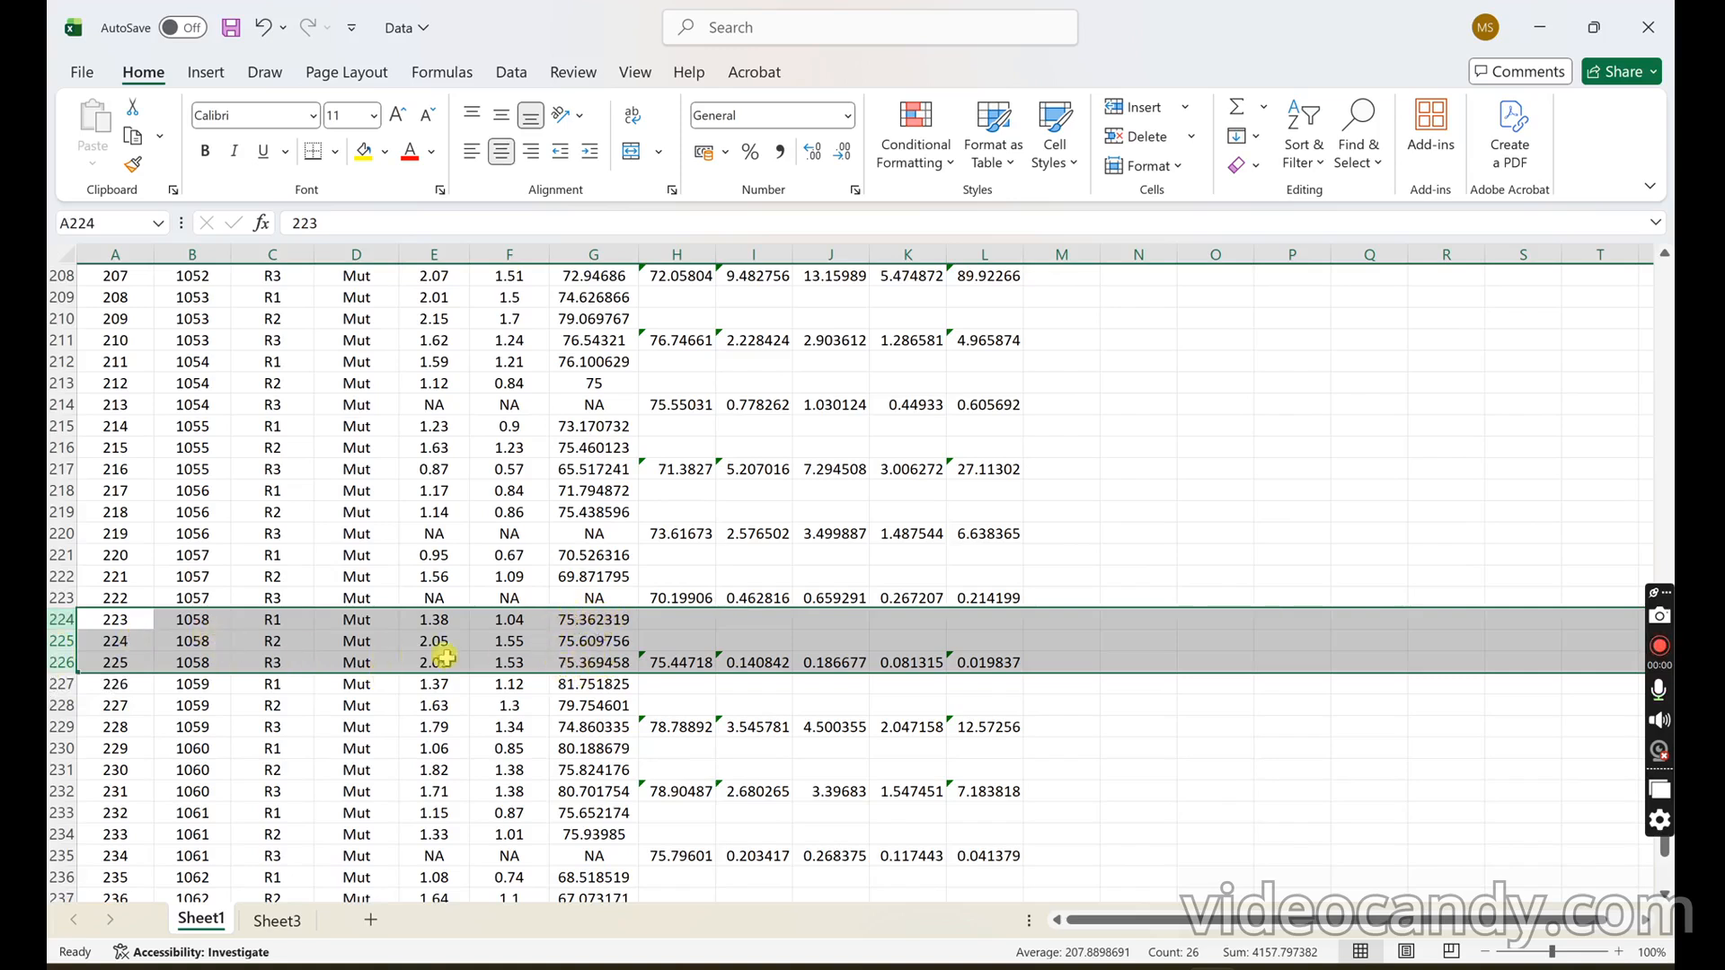
{"action": "left_click_drag", "start_coordinate": [61, 685], "coordinate": [61, 727]}
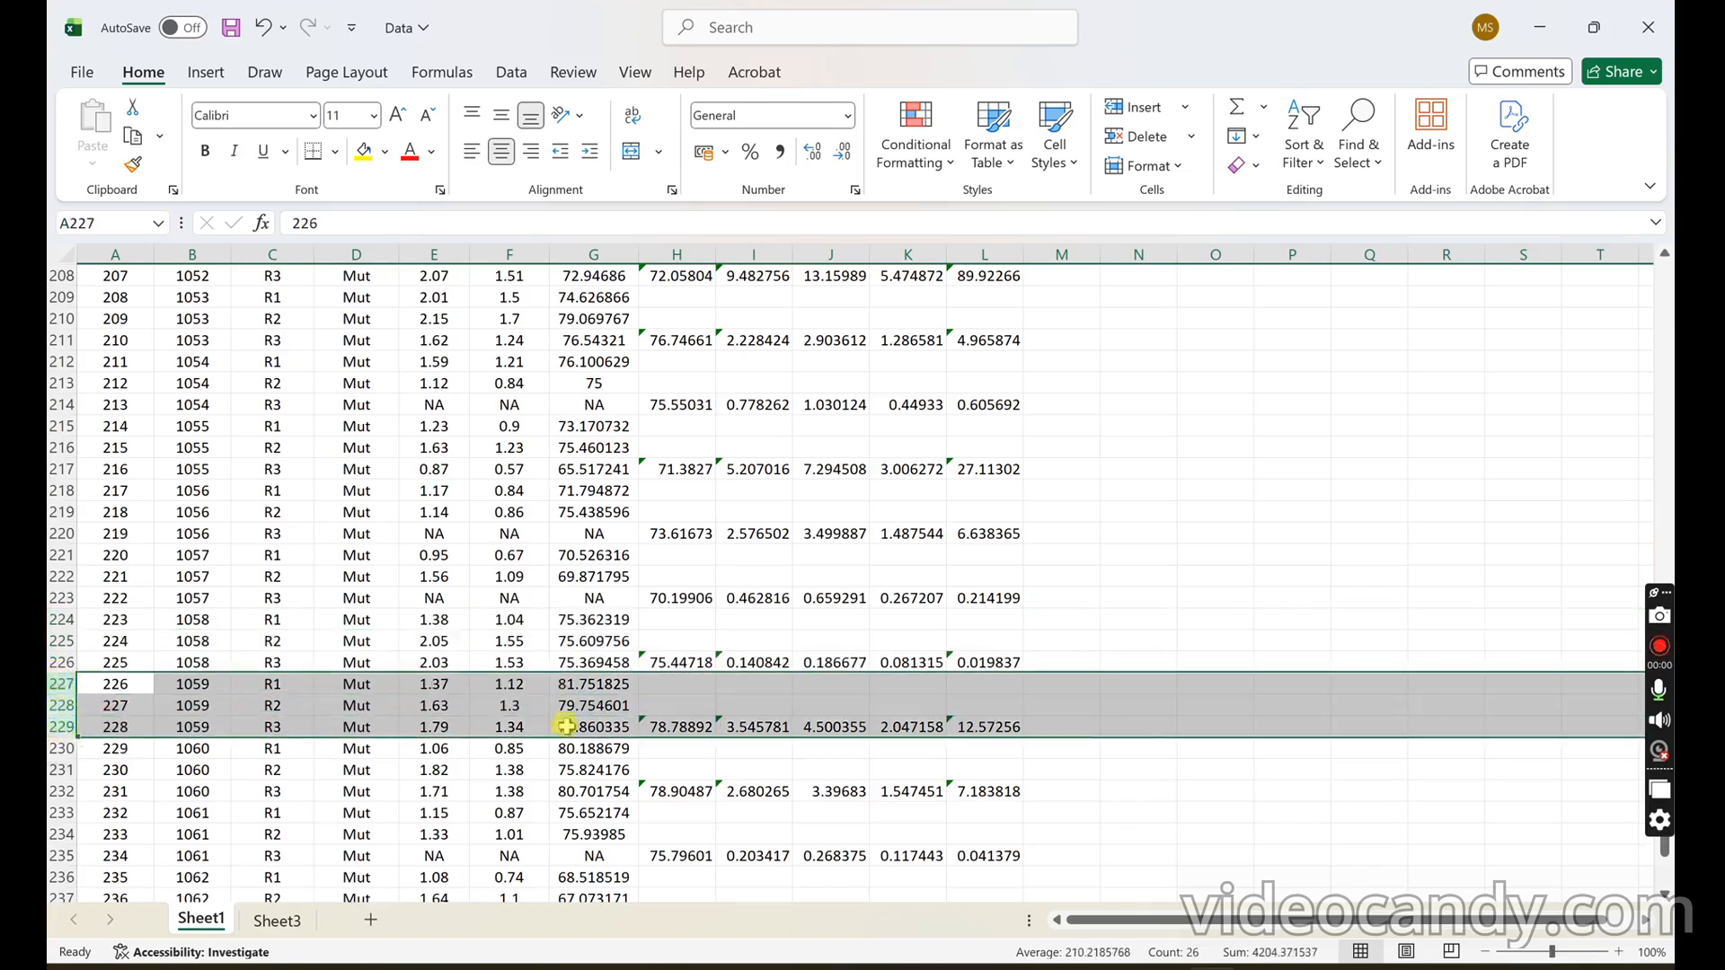
{"action": "left_click_drag", "start_coordinate": [610, 663], "coordinate": [110, 614]}
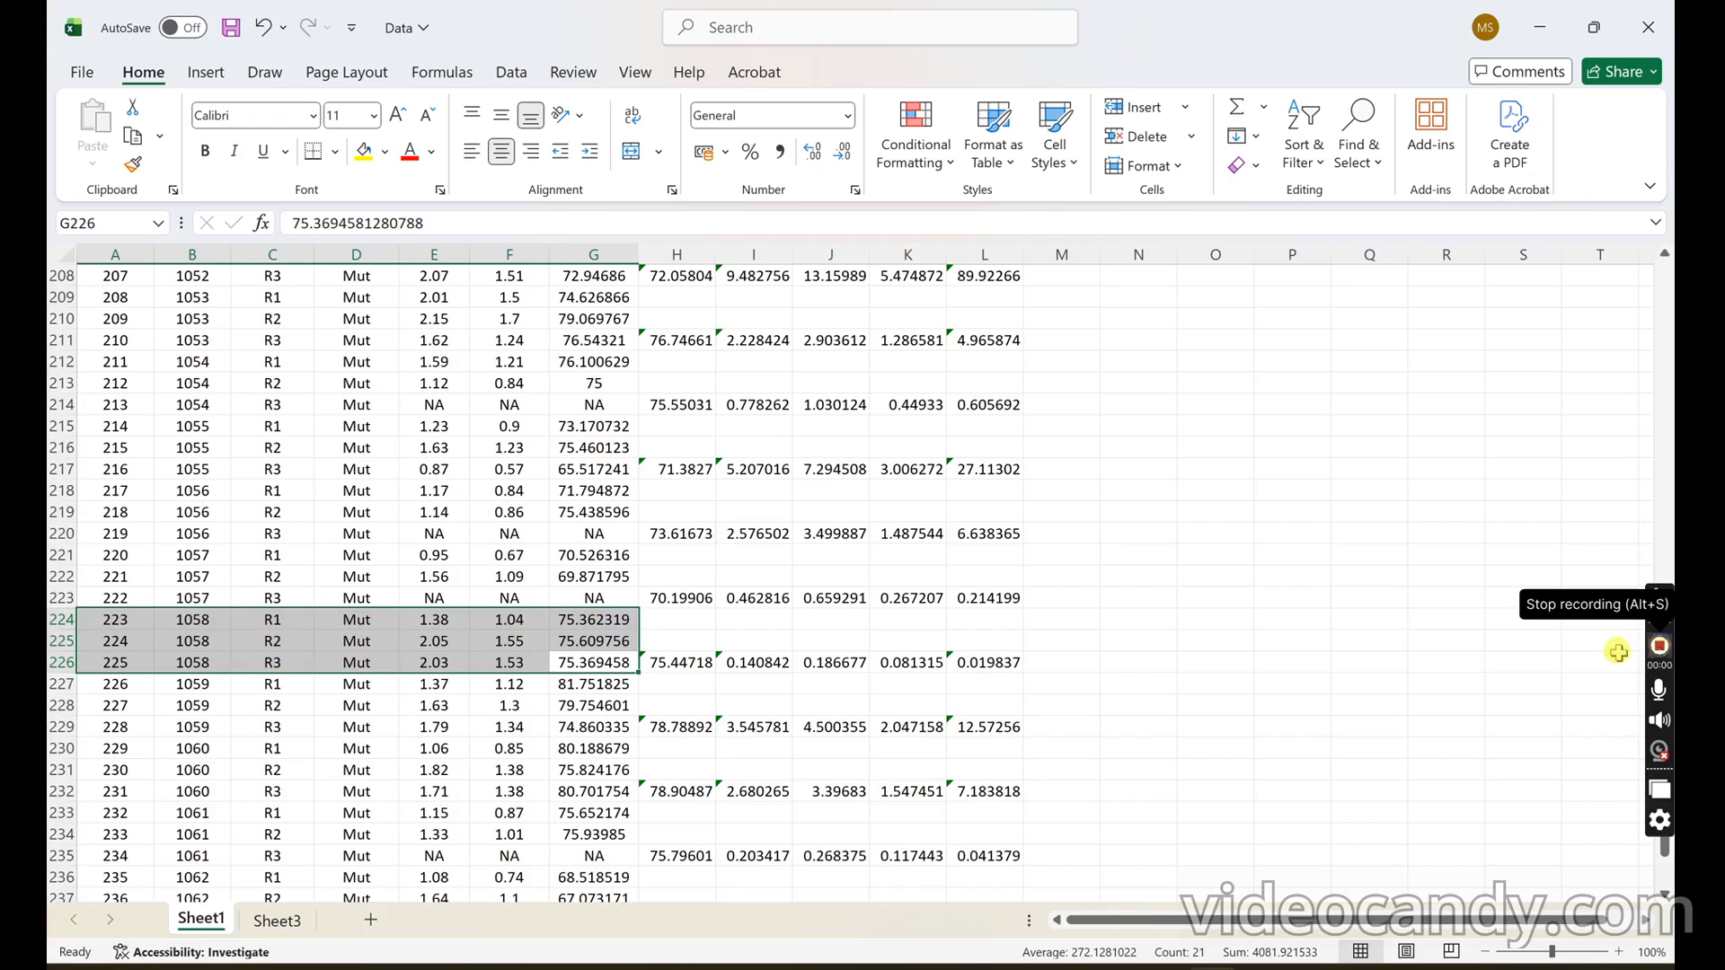
{"action": "scroll", "coordinate": [586, 675], "scroll_direction": "up", "scroll_amount": 1}
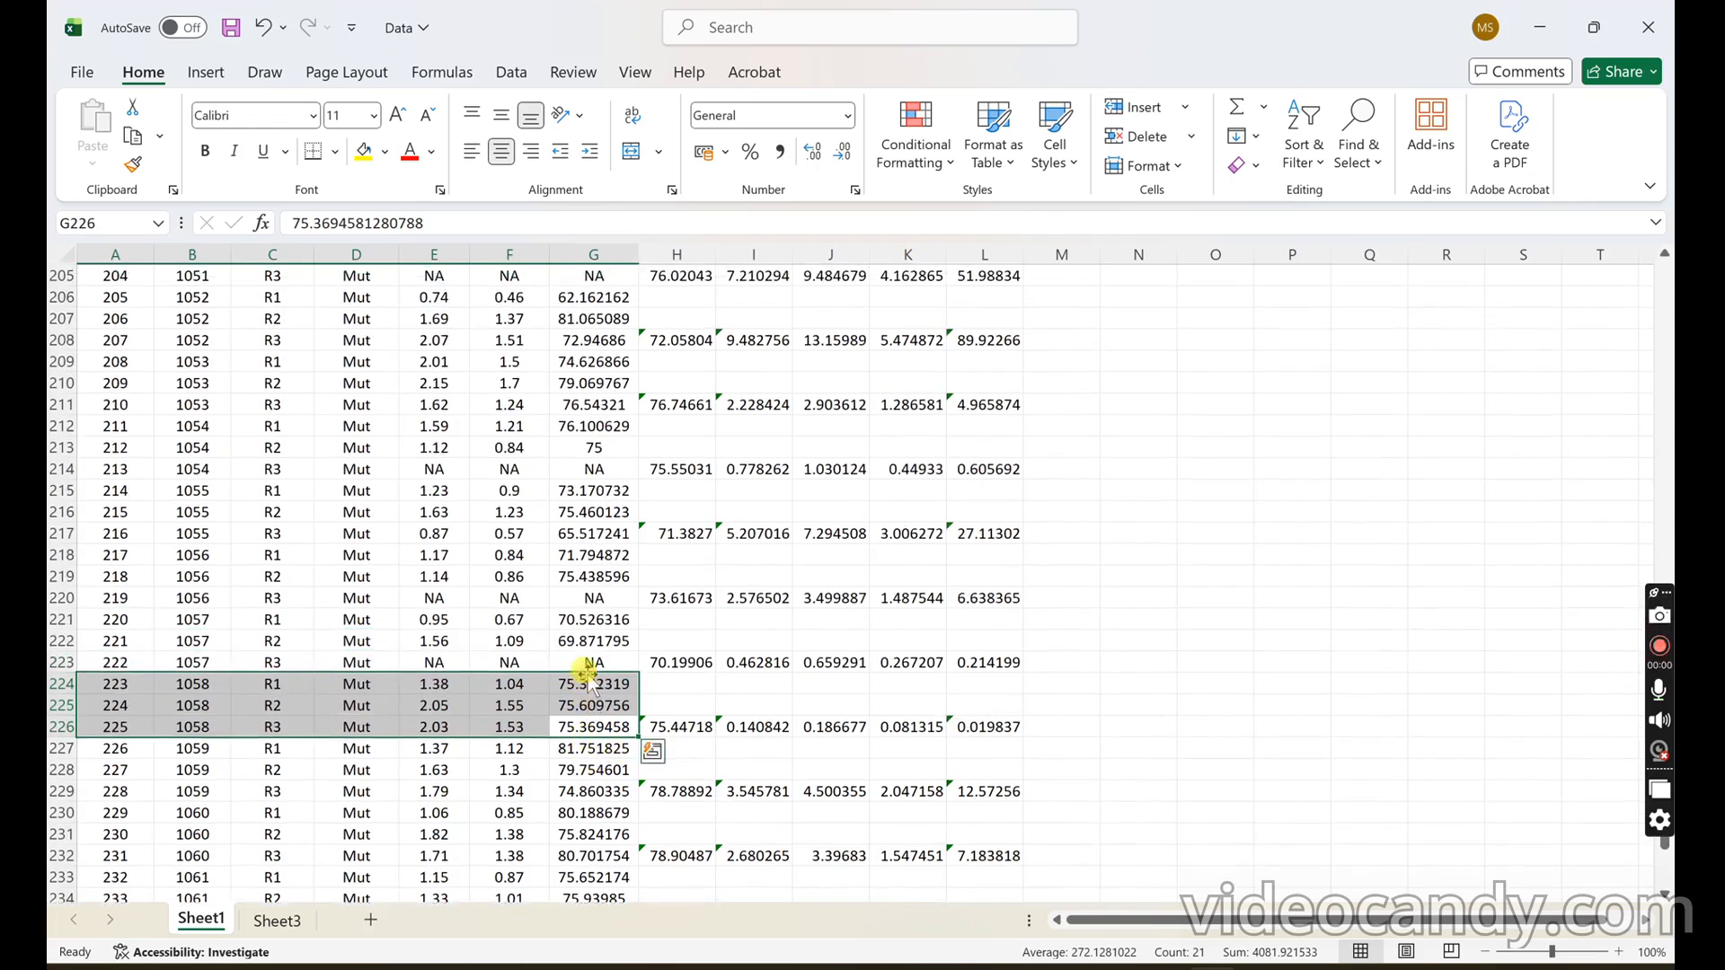
{"action": "scroll", "coordinate": [588, 680], "scroll_direction": "up", "scroll_amount": 3}
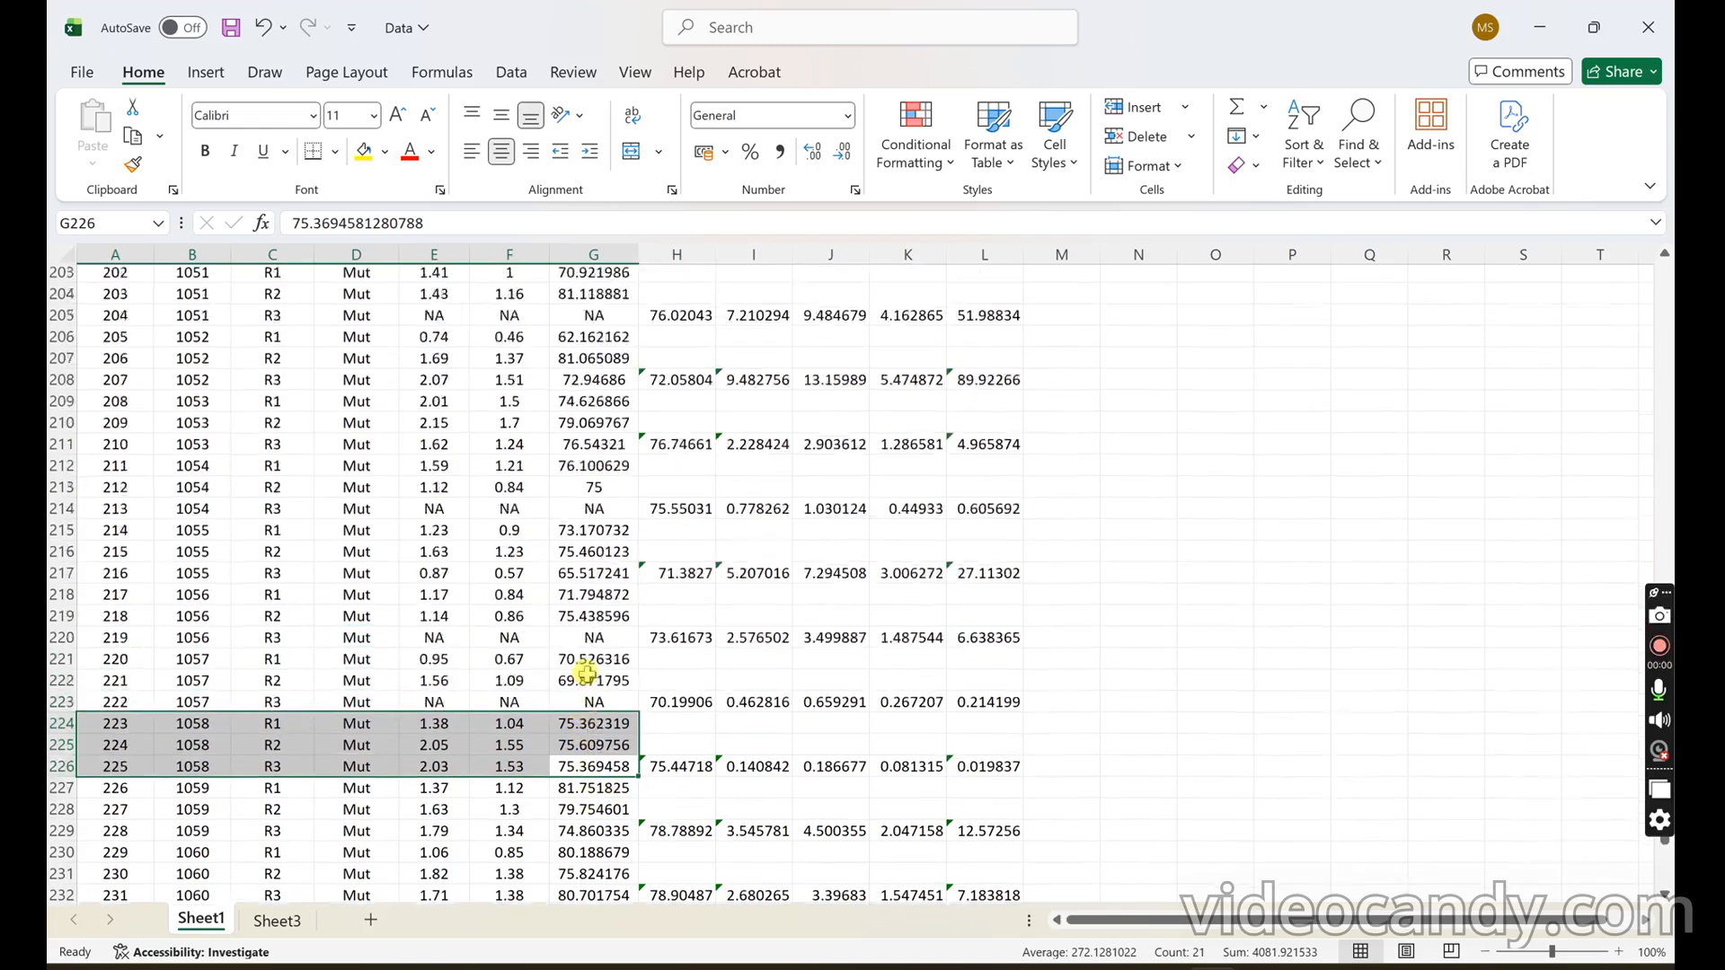
{"action": "scroll", "coordinate": [587, 673], "scroll_direction": "up", "scroll_amount": 17}
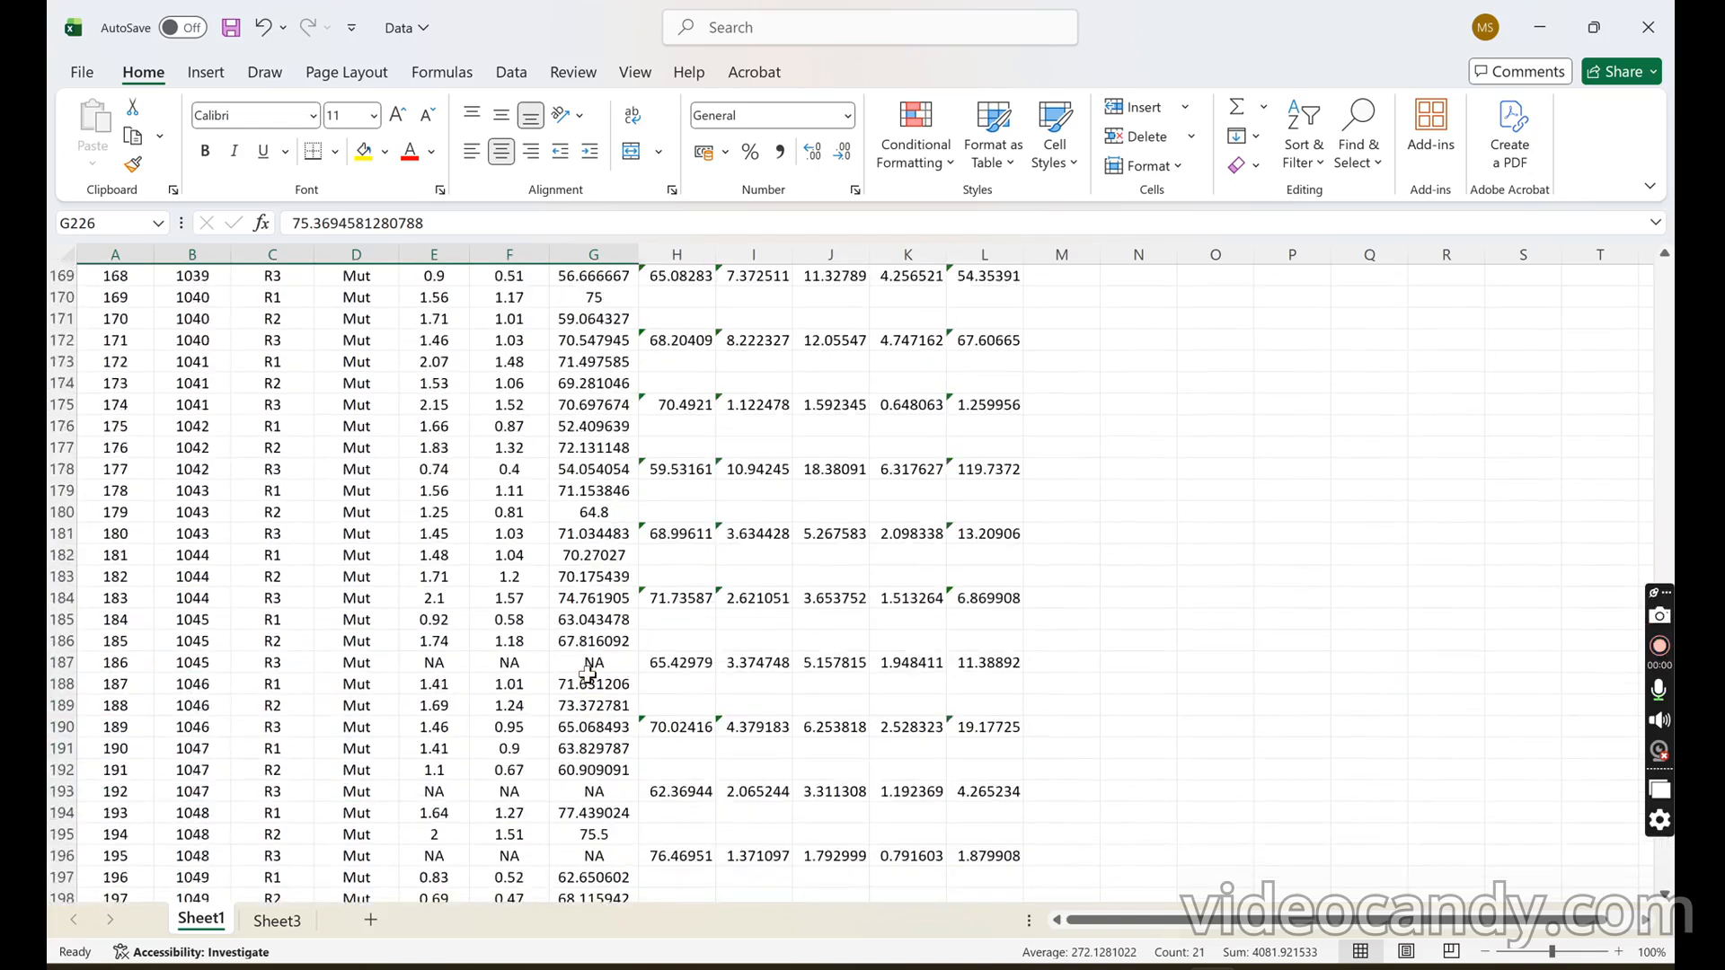
{"action": "scroll", "coordinate": [588, 673], "scroll_direction": "up", "scroll_amount": 4}
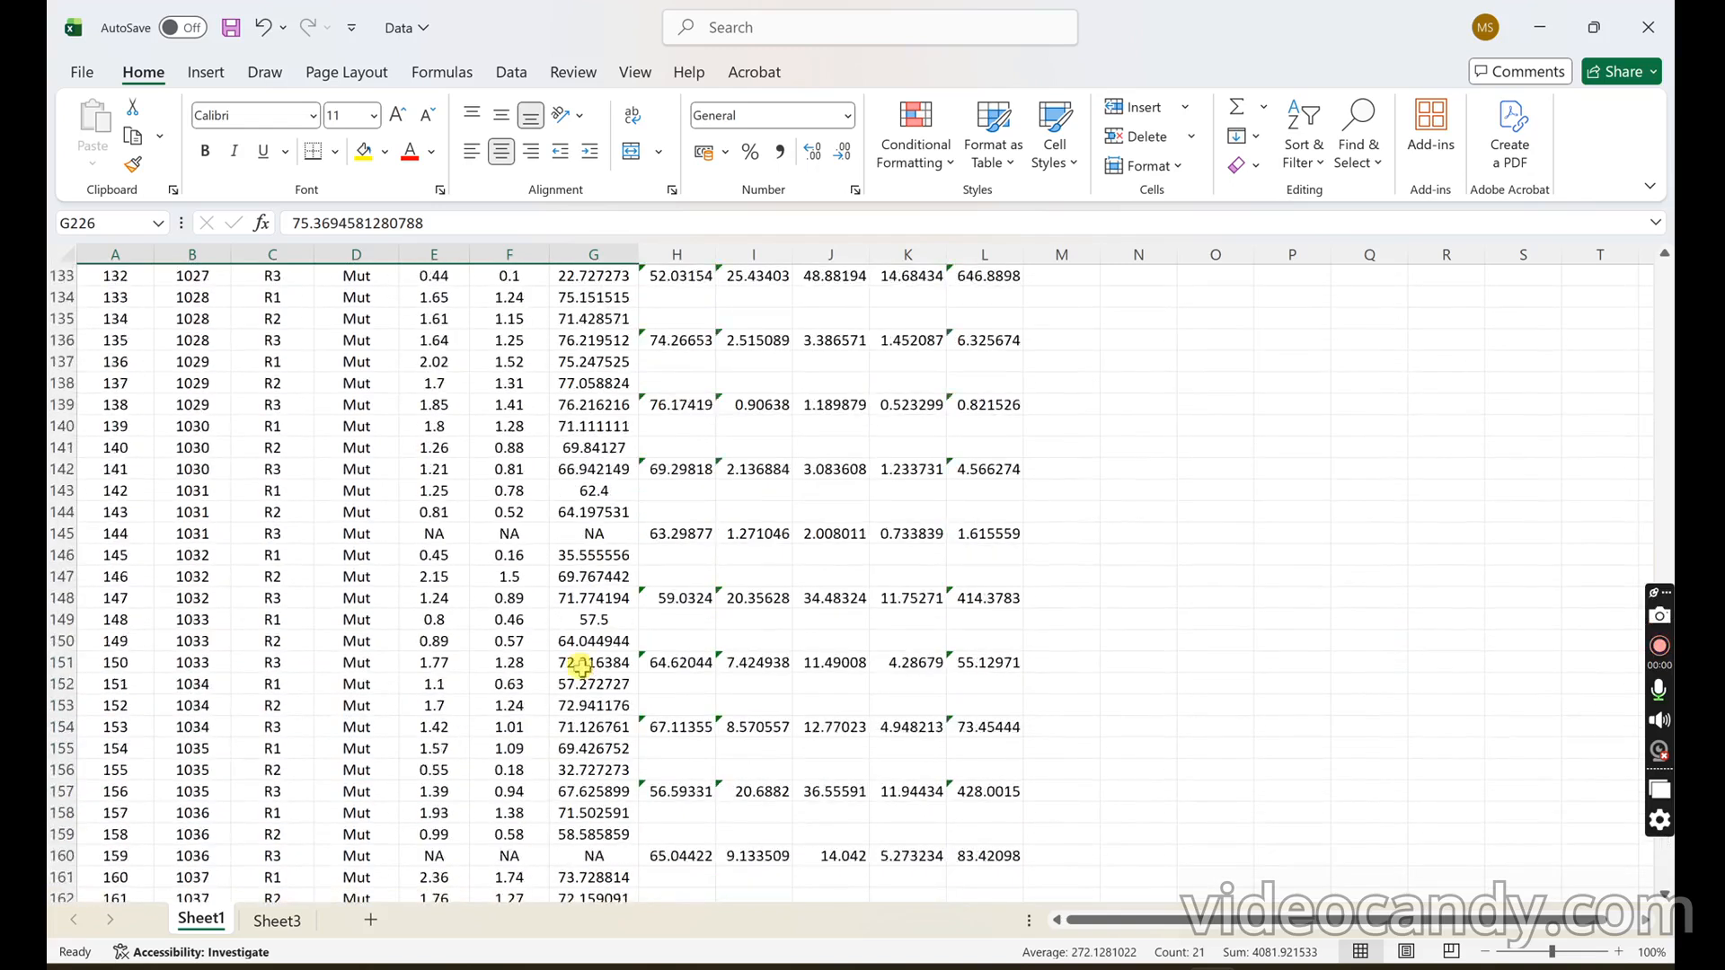